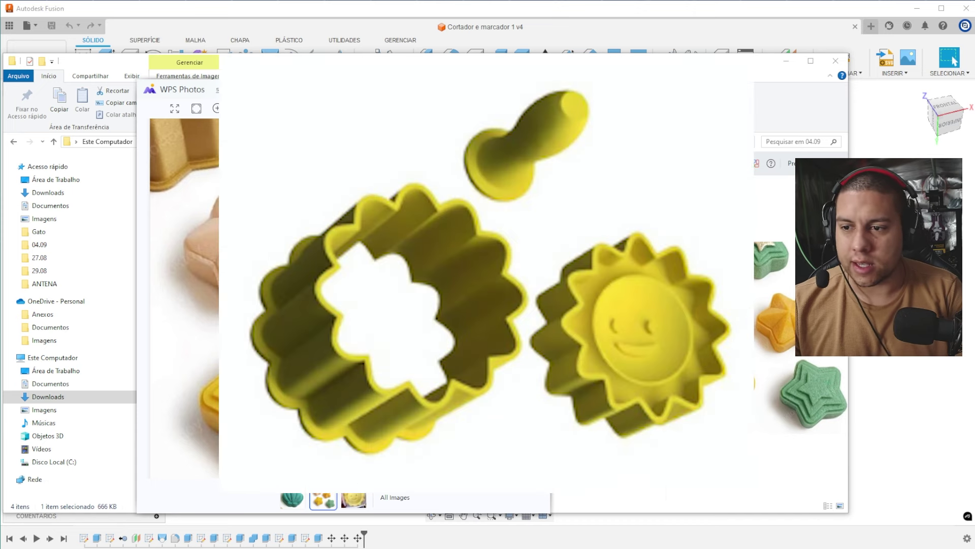
- Review the seashell photo and the star reference photo saa.PNG in the 04.09 folder
click(539, 89)
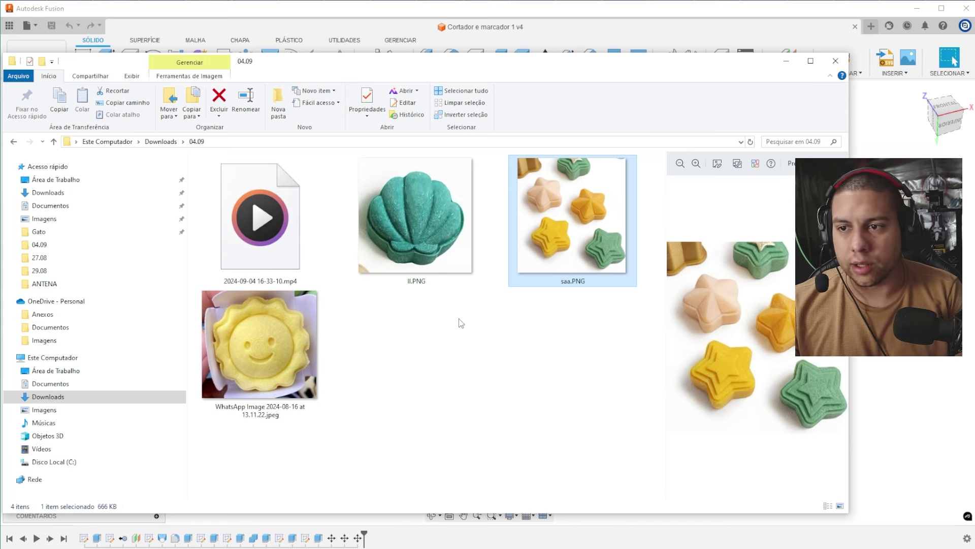
click(431, 212)
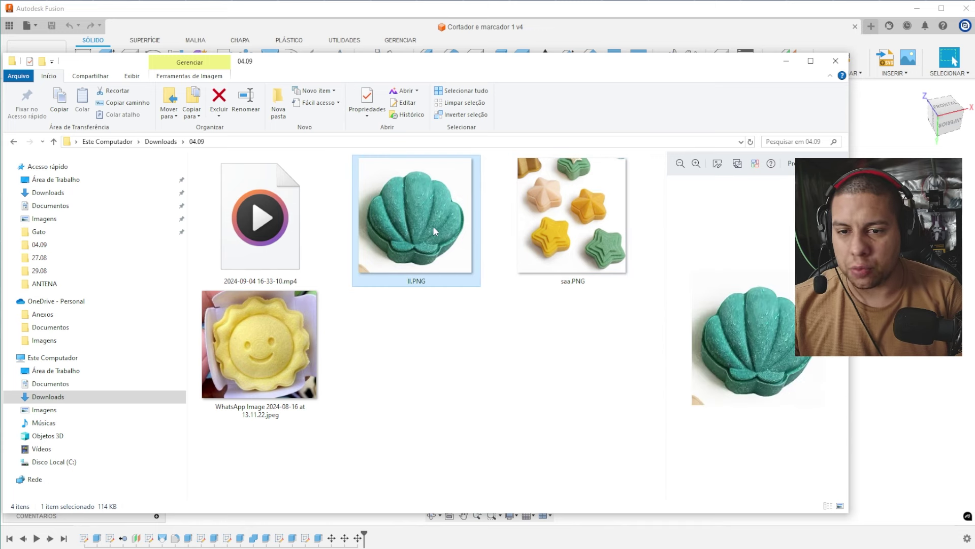
click(581, 256)
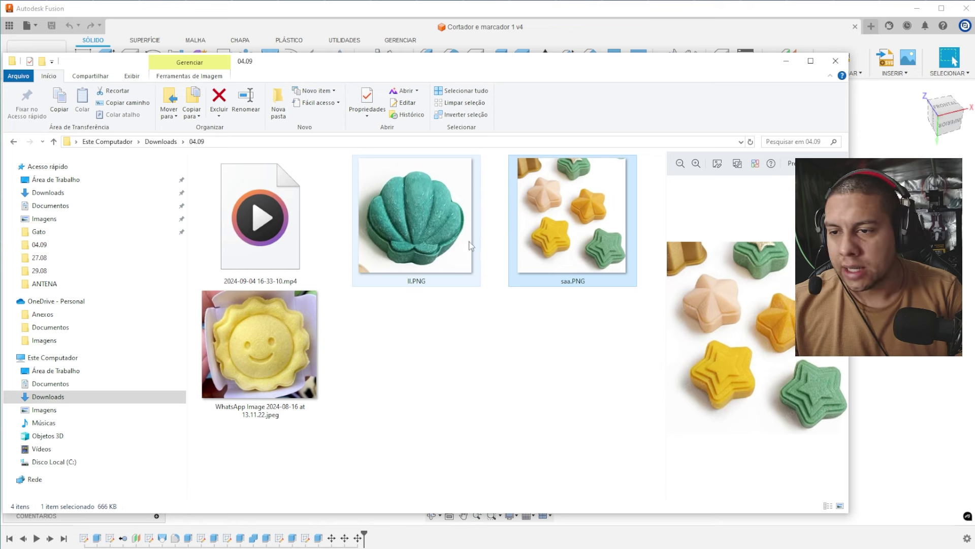
click(451, 241)
click(598, 203)
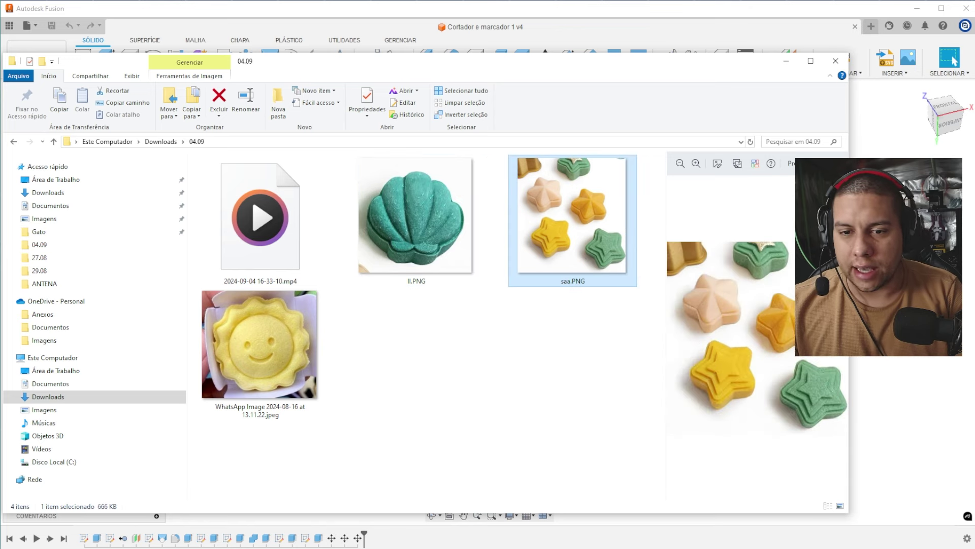
drag(646, 61, 453, 49)
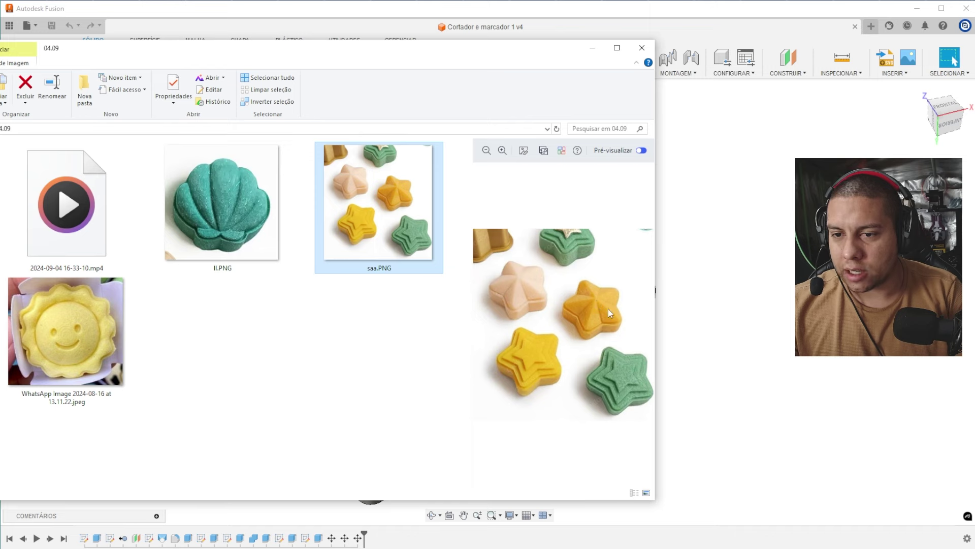
drag(414, 48, 497, 55)
click(312, 228)
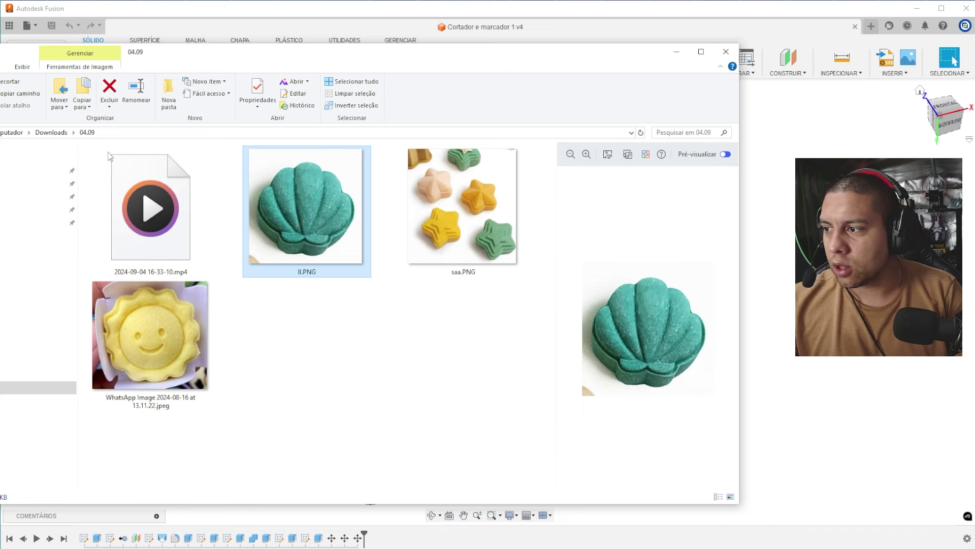
drag(364, 60, 401, 61)
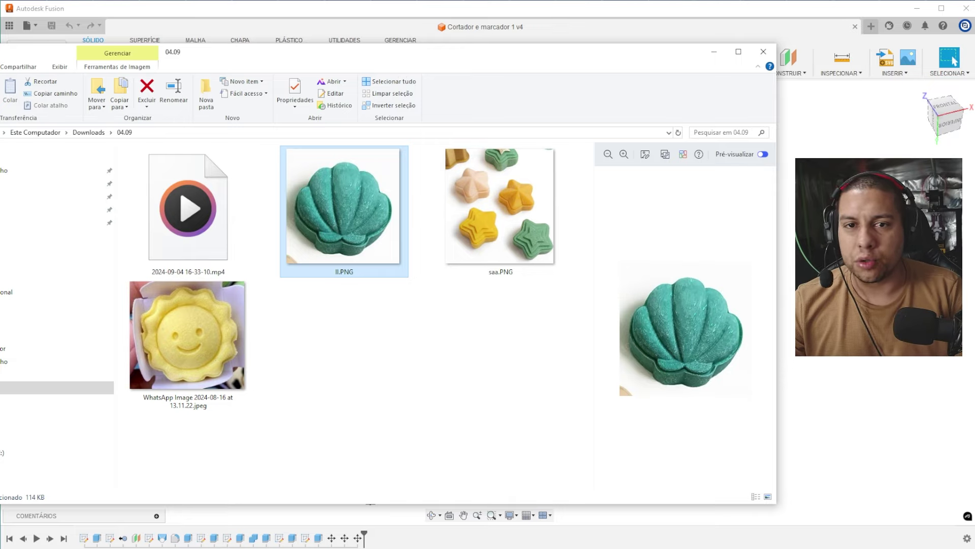
- Switch to Autodesk Fusion and examine the finished star cutter and its two faceted star stamps
click(859, 203)
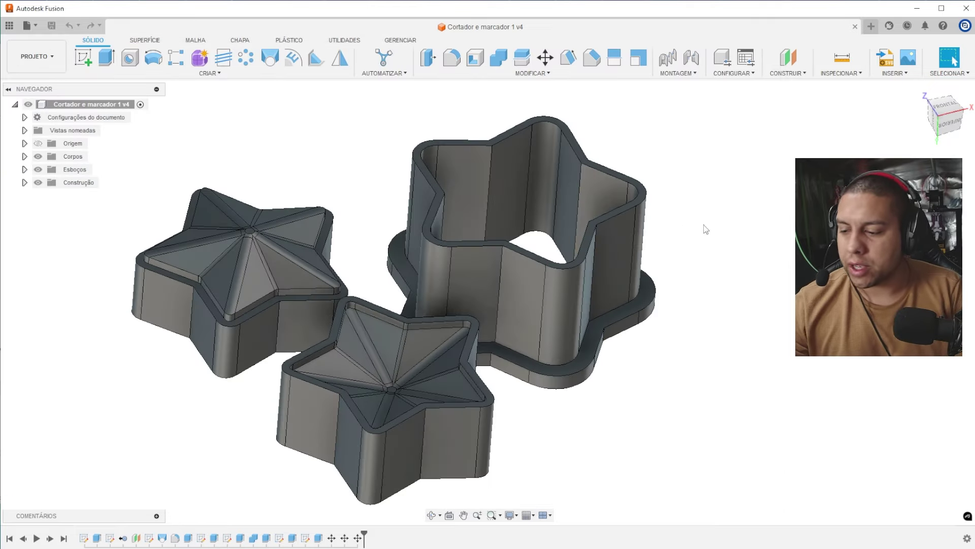
scroll(705, 218, down, 2)
shift+middle_drag(705, 218, 699, 206)
scroll(534, 246, up, 3)
shift+middle_drag(535, 246, 560, 268)
scroll(536, 256, down, 2)
scroll(560, 268, down, 3)
shift+middle_drag(764, 267, 729, 254)
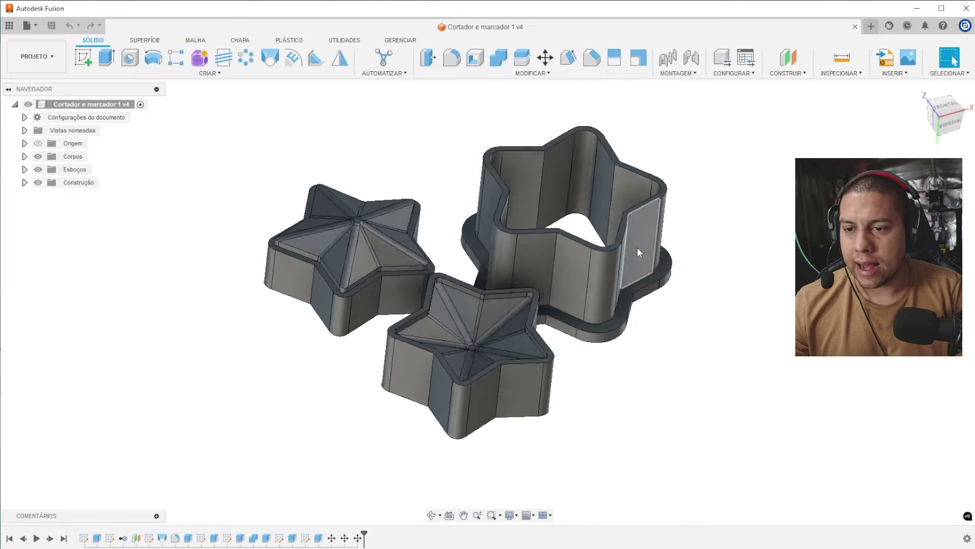
scroll(637, 247, up, 4)
scroll(632, 232, down, 2)
shift+middle_drag(669, 284, 675, 292)
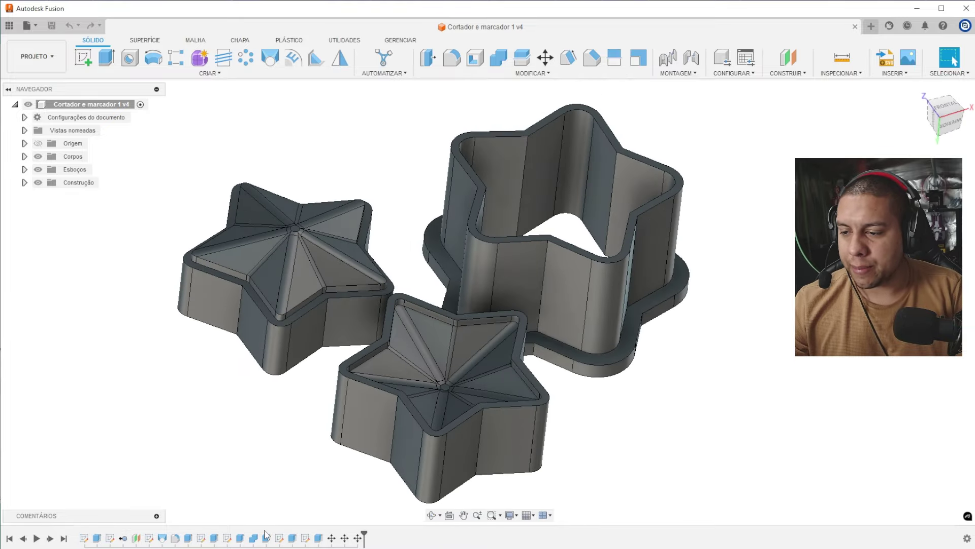
- Compare the star reference photo saa.PNG with the raised and recessed facets of the modelled star stamps
key(alt+Tab)
click(496, 191)
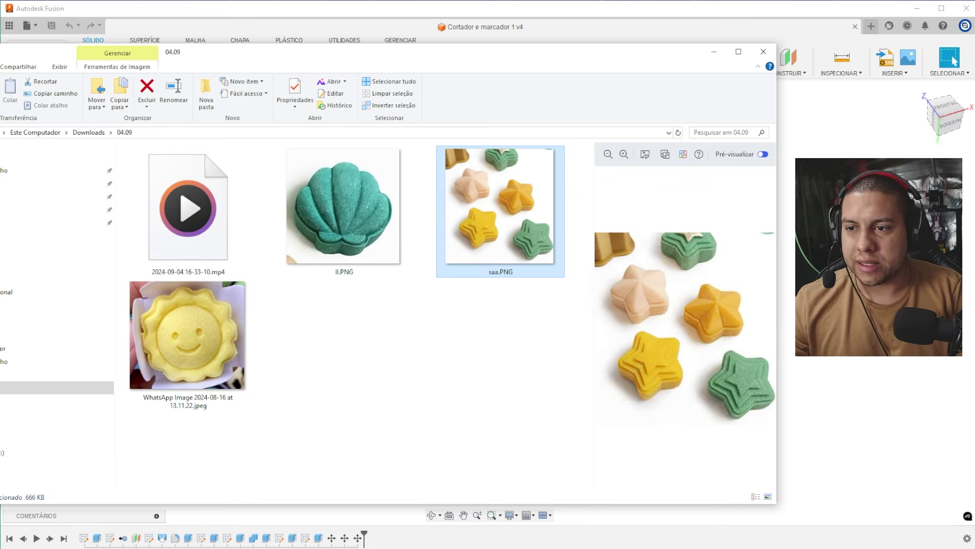
key(alt+Tab)
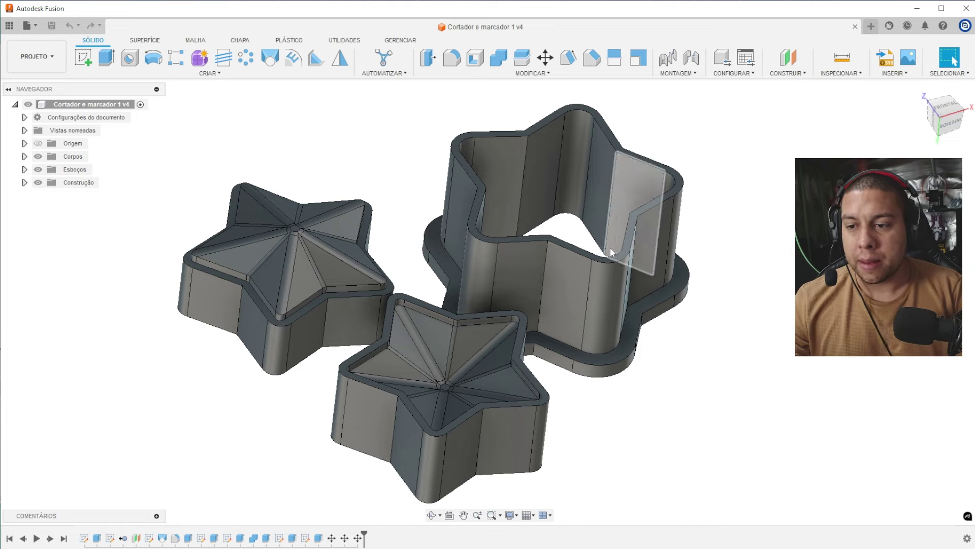
mouse_move(612, 254)
shift+middle_down()
mouse_move(631, 257)
mouse_move(616, 260)
shift+middle_up()
scroll(446, 258, up, 3)
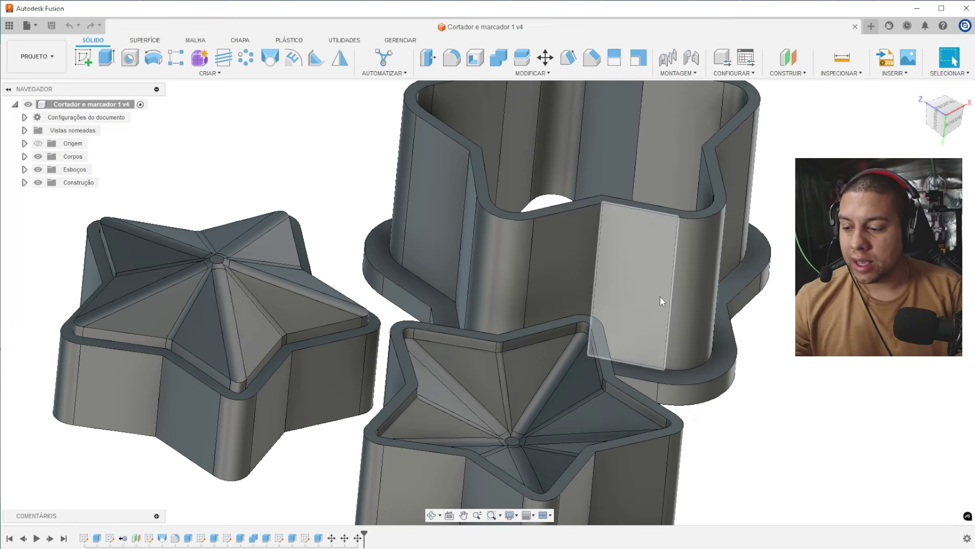
scroll(604, 290, down, 4)
mouse_move(607, 290)
shift+middle_down()
mouse_move(584, 300)
mouse_move(616, 307)
shift+middle_up()
scroll(663, 174, up, 3)
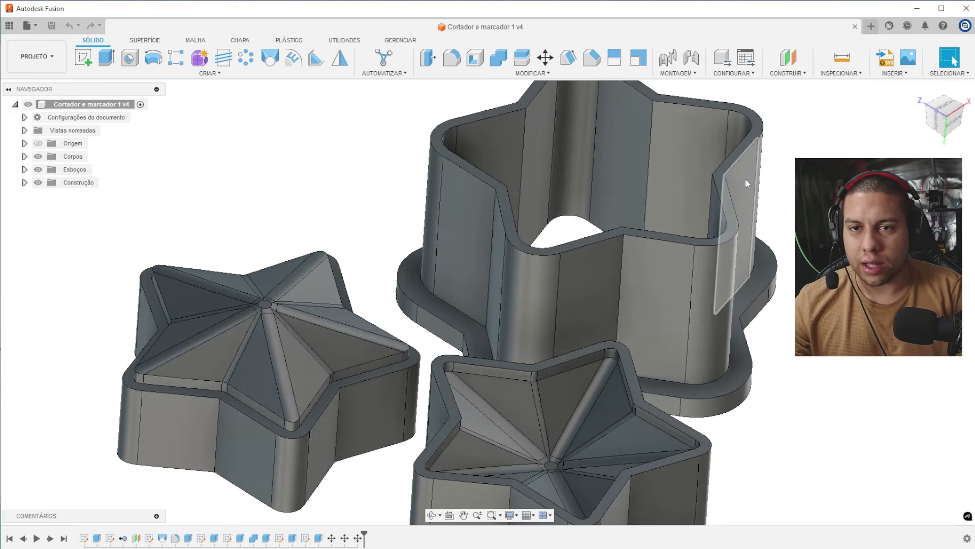
scroll(649, 220, down, 5)
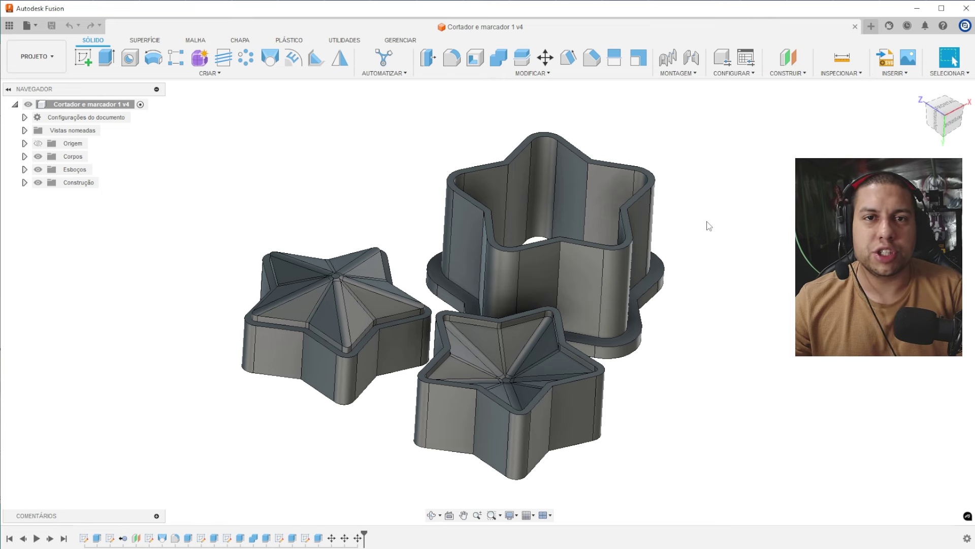
- Start a new design and insert the seashell image from the 04.09 folder as a canvas on the XZ plane
click(870, 27)
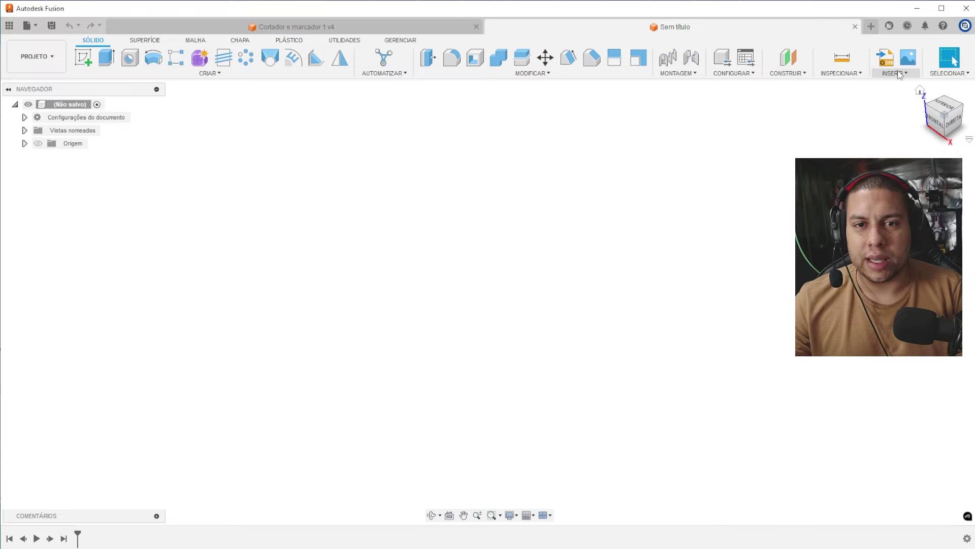
click(898, 74)
click(891, 128)
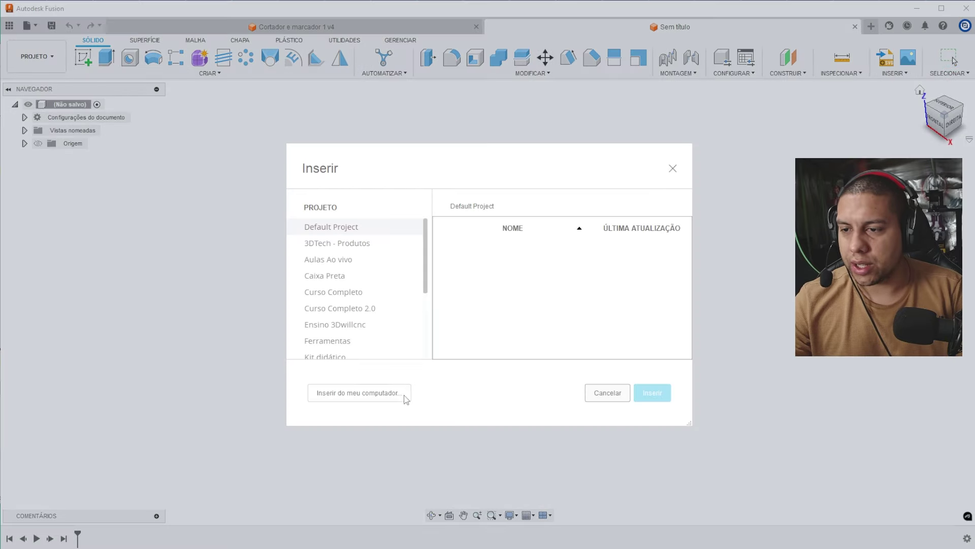
click(367, 392)
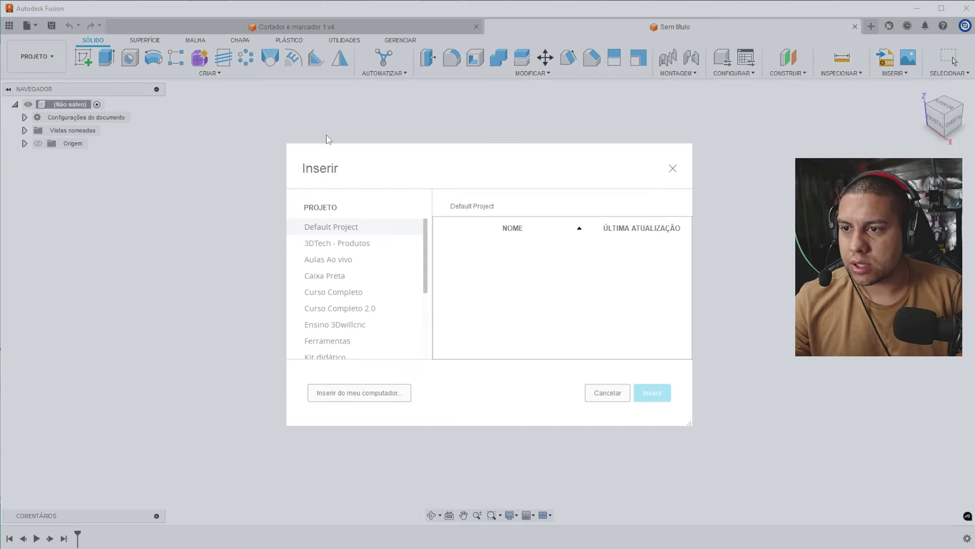
click(369, 391)
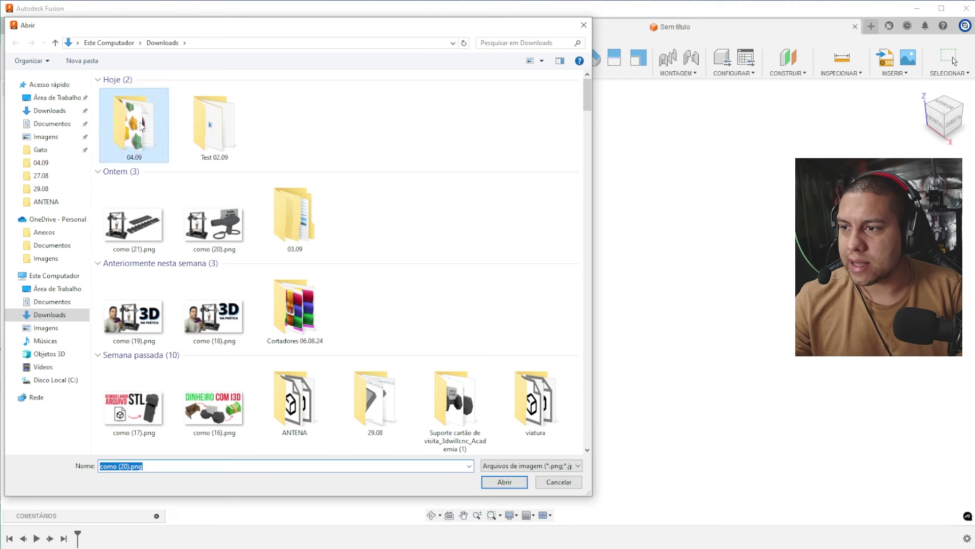
double_click(142, 124)
double_click(127, 102)
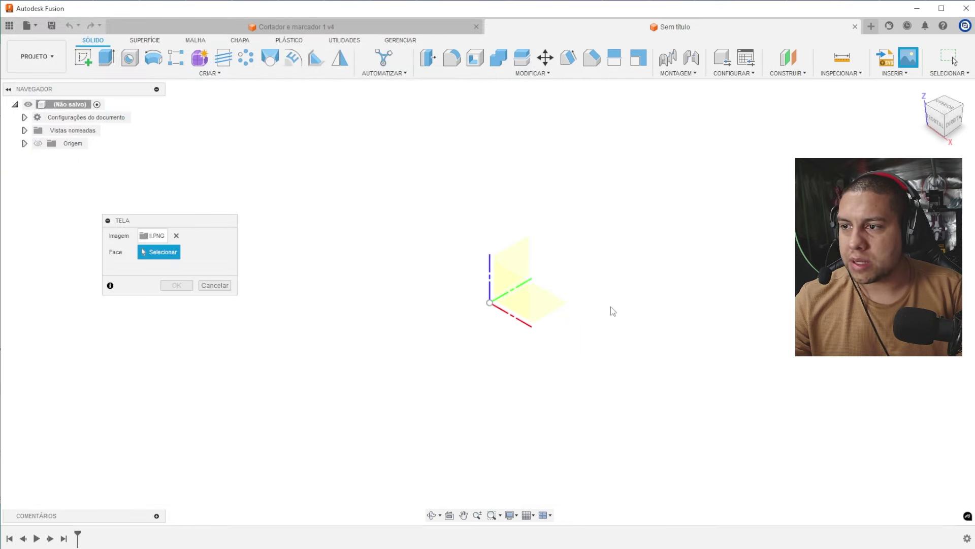
click(532, 288)
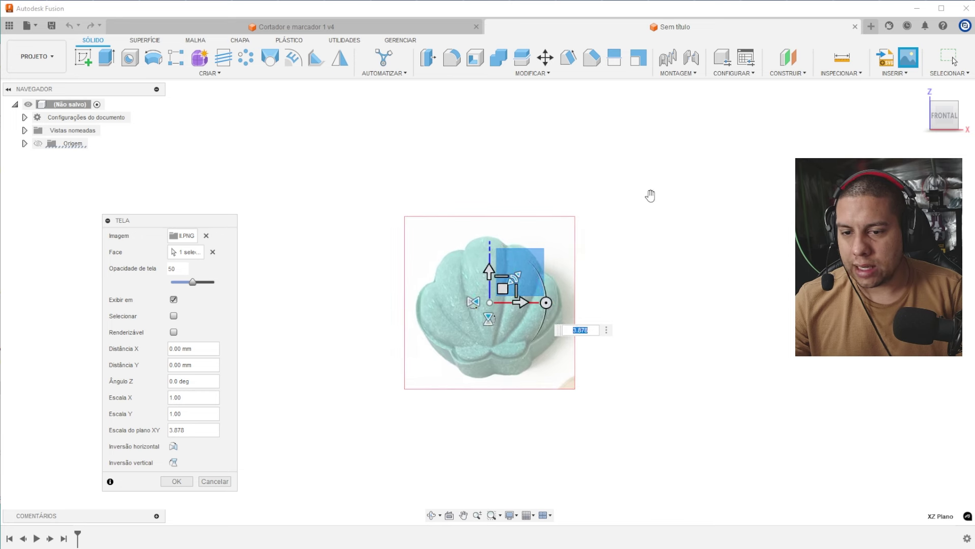
key(Return)
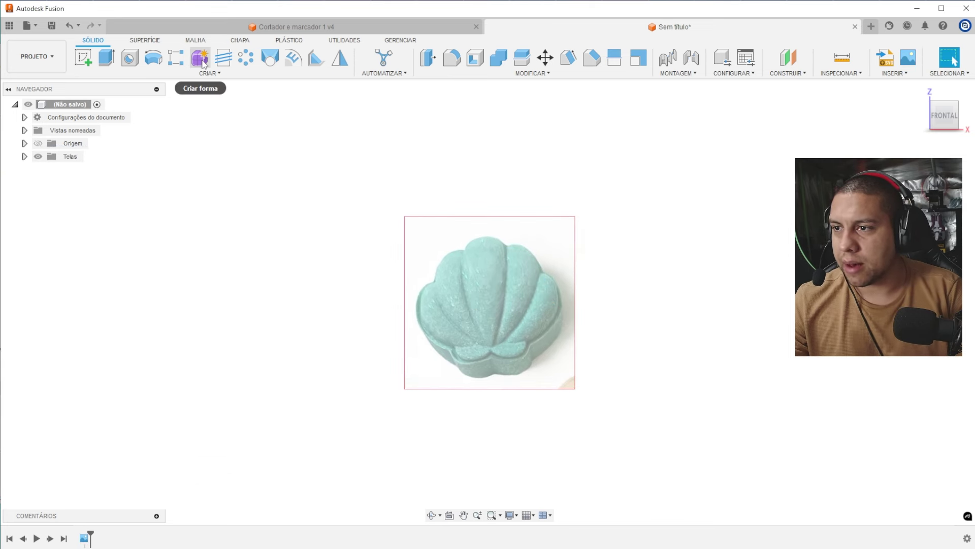
- Calibrate the seashell canvas to about 30 mm between the widest points on the shell's two sides
click(24, 156)
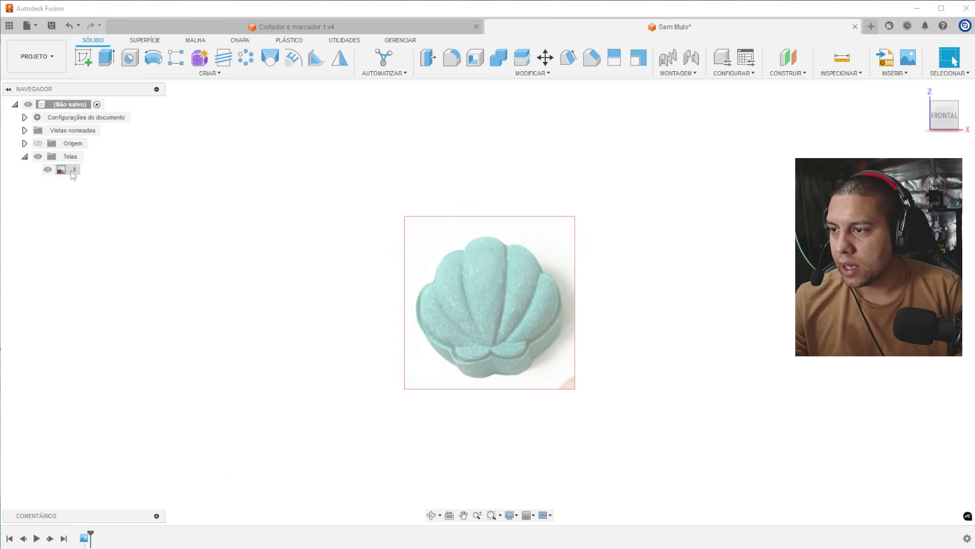
right_click(75, 170)
click(96, 206)
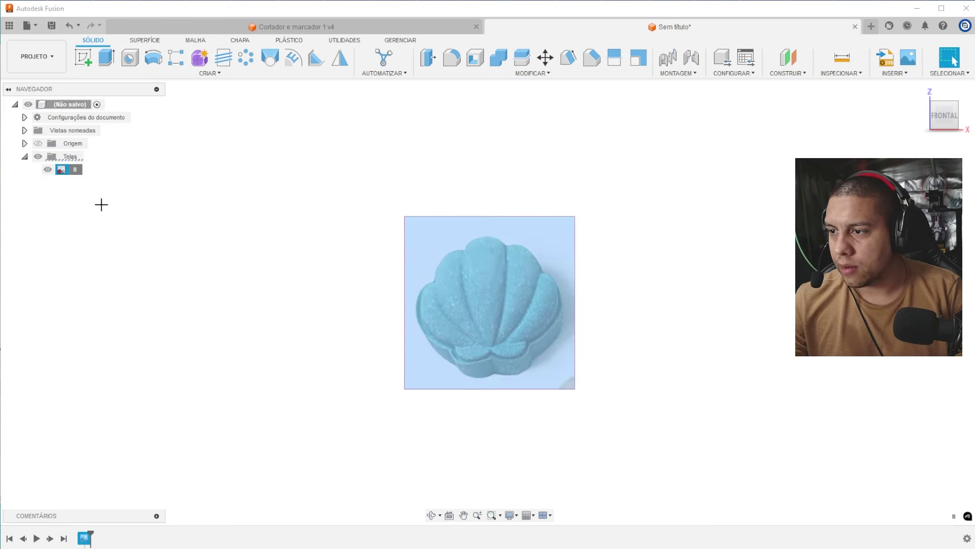
click(417, 311)
click(559, 307)
click(588, 266)
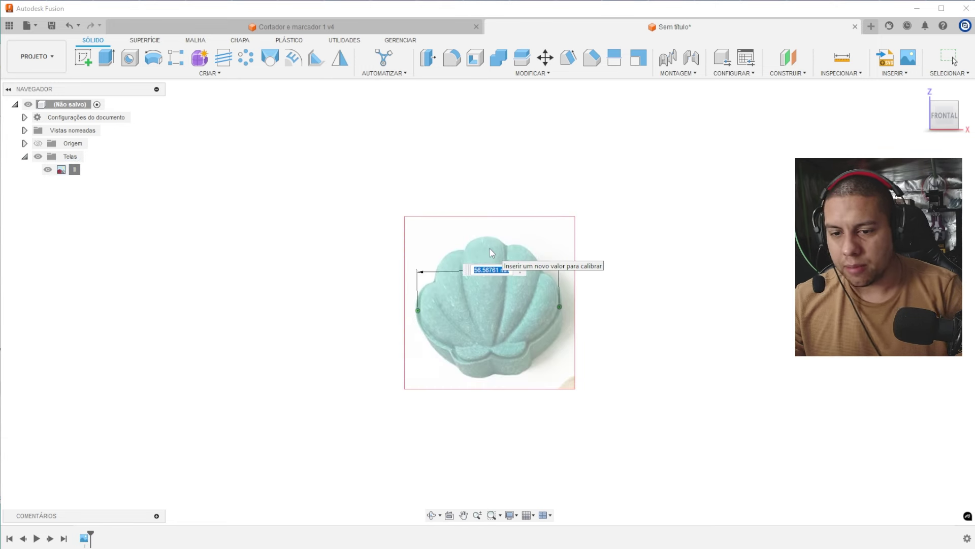
text(3)
key(Return)
- Recalibrate the seashell canvas by picking the shell's outermost side edges more closely
scroll(548, 335, up, 5)
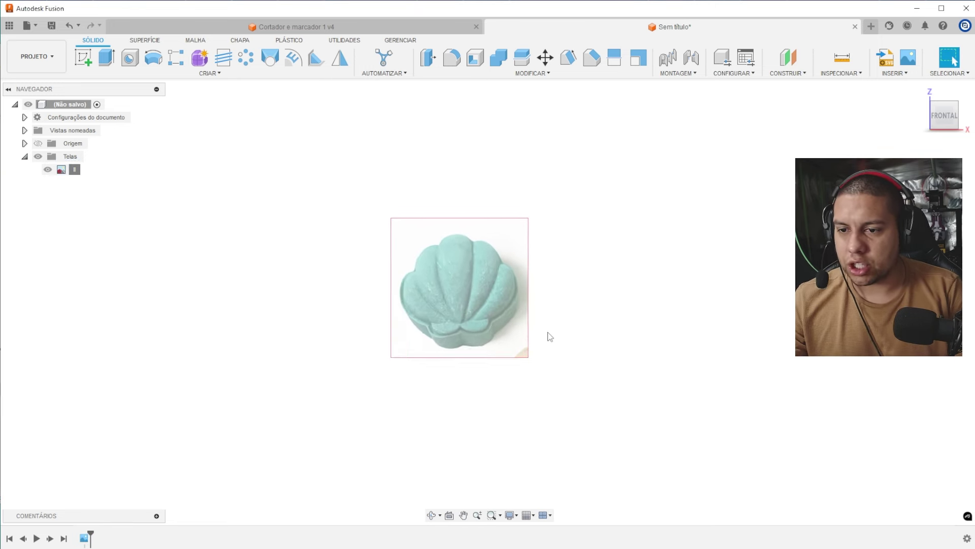
right_click(77, 171)
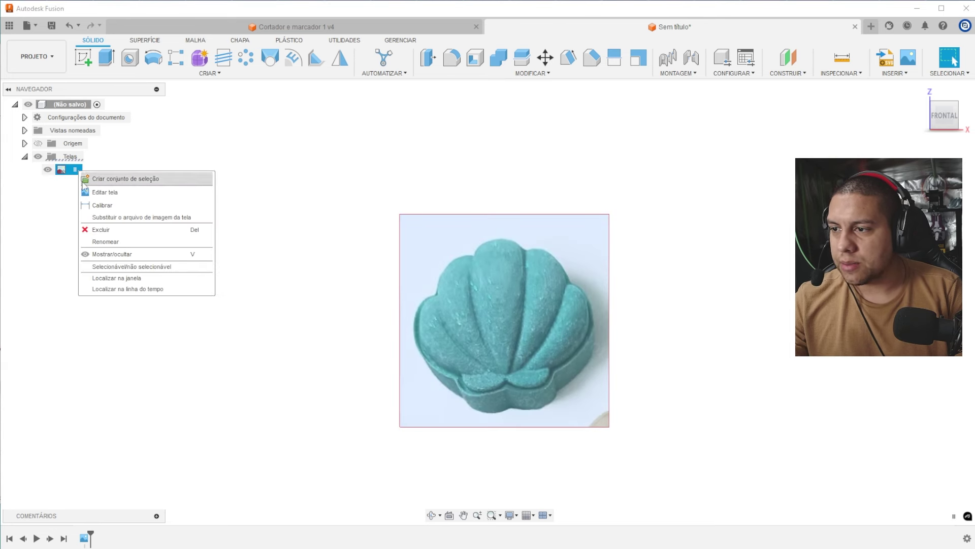
click(101, 205)
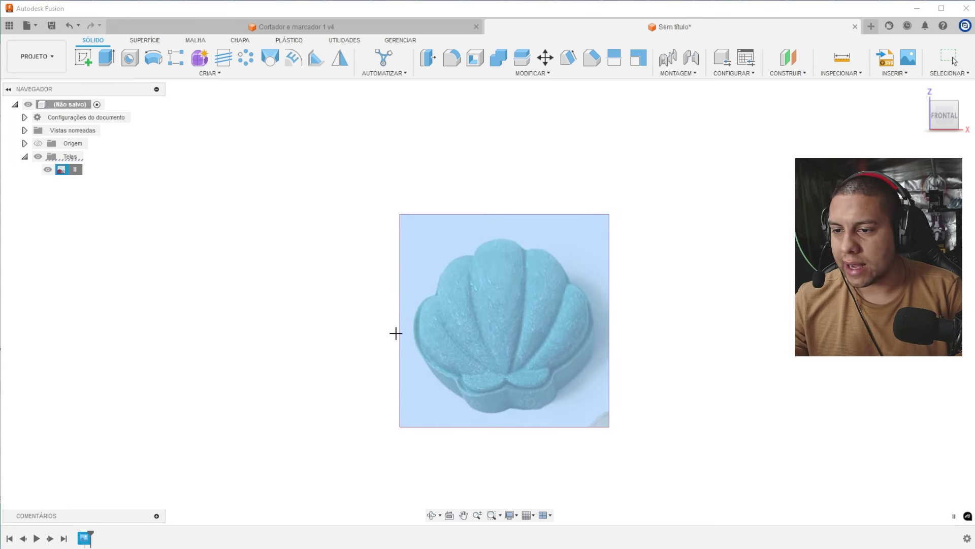
click(413, 329)
click(592, 322)
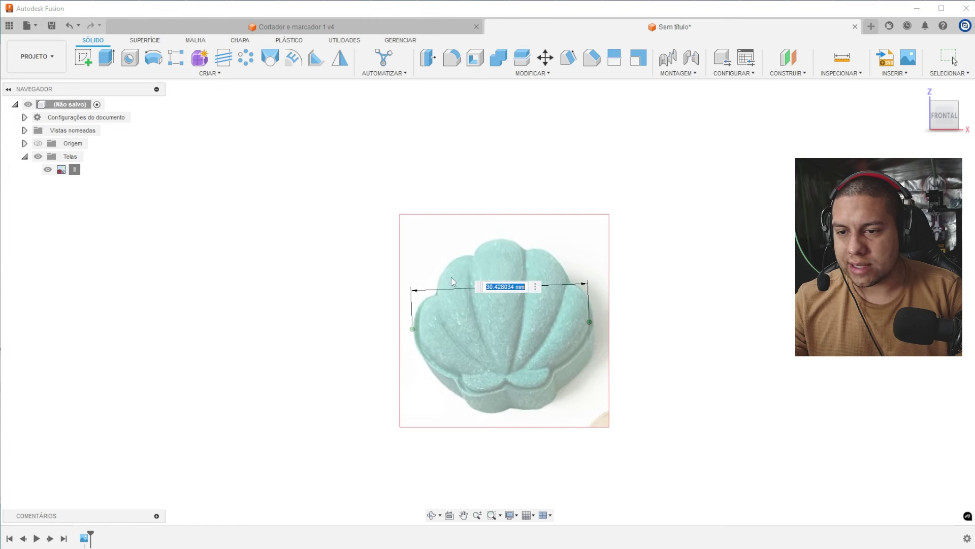
key(Return)
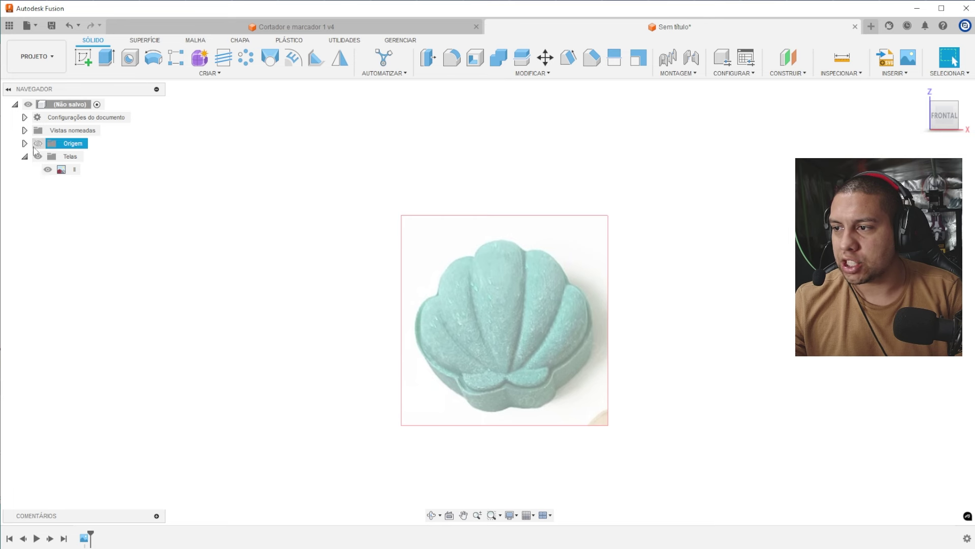
- Show the origin axes over the seashell canvas as an alignment reference
right_click(62, 170)
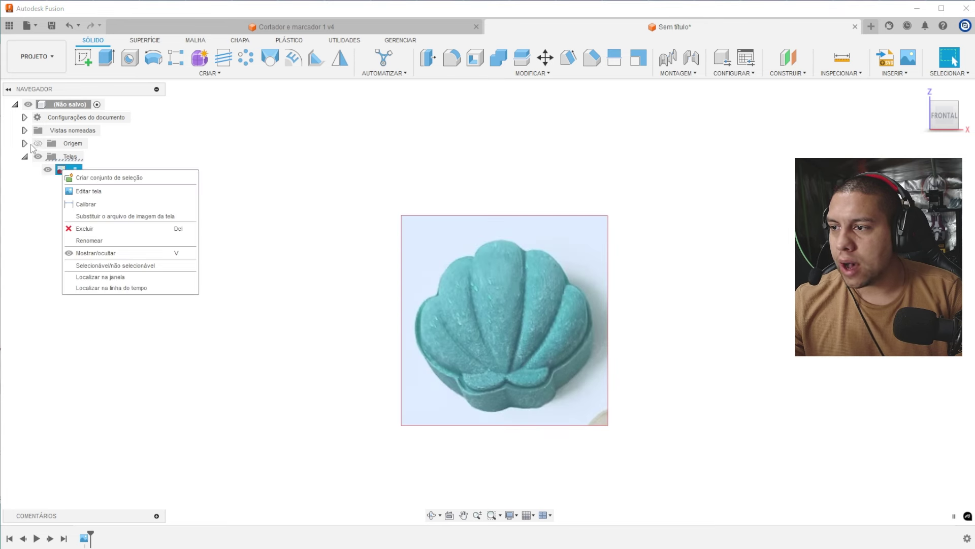
click(24, 143)
click(38, 143)
click(24, 143)
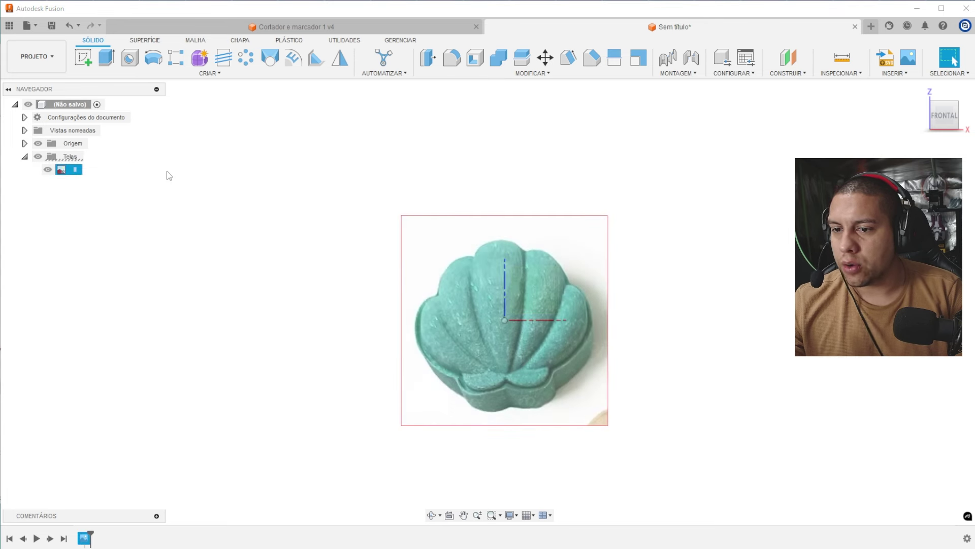
- Edit the seashell canvas, rotating it 5 degrees and shifting it slightly down so the shell stands upright on the vertical axis
right_click(80, 172)
click(96, 189)
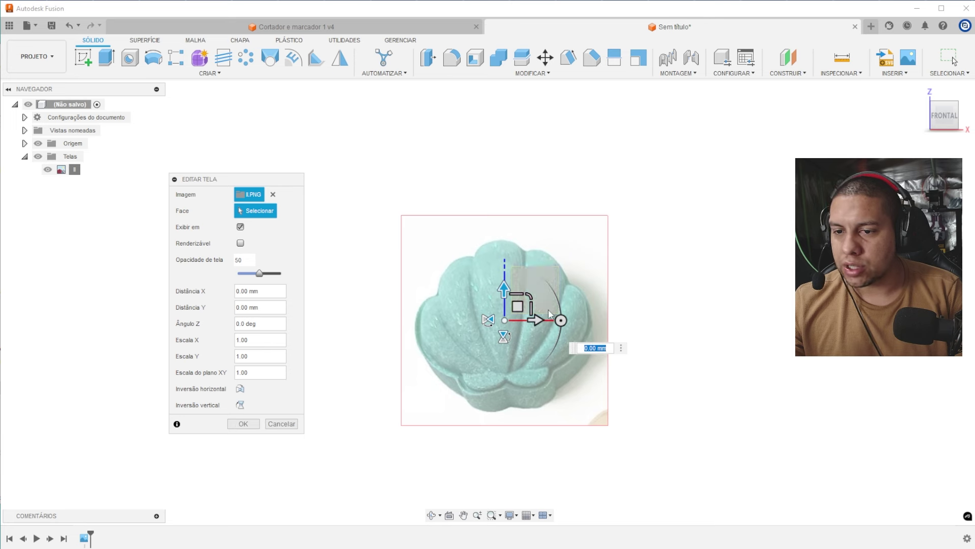
drag(561, 320, 561, 325)
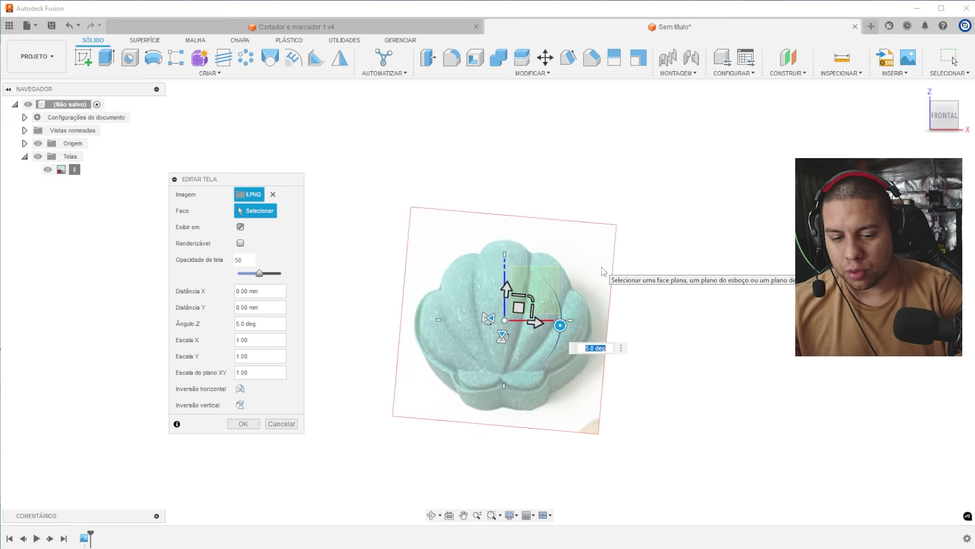
text(4)
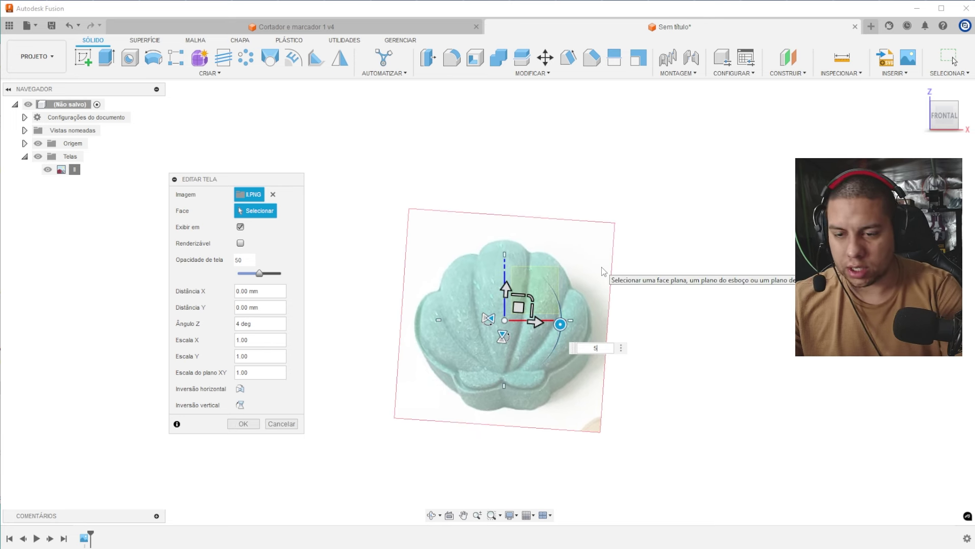
drag(518, 307, 524, 323)
key(Return)
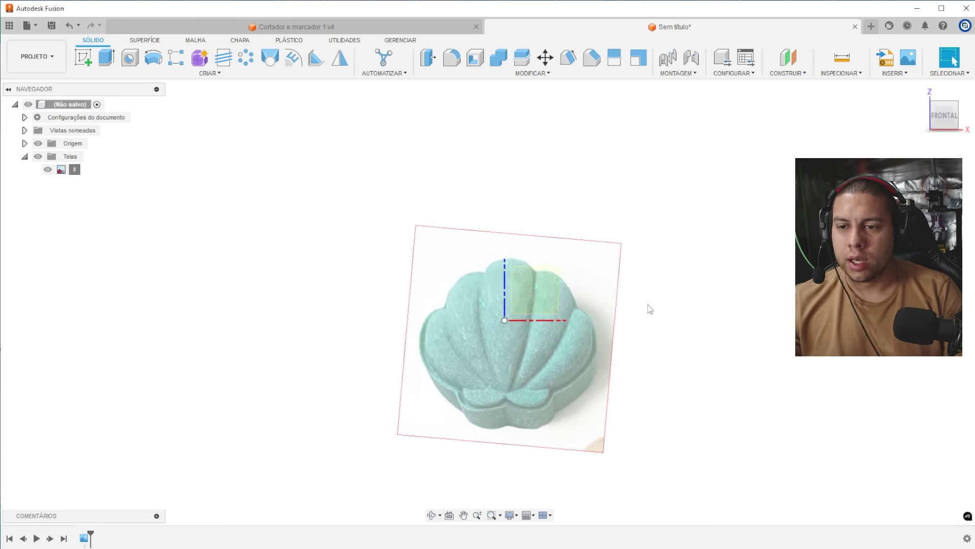
- Start a form and create a quadball centred on the origin with a 10 mm diameter, 2 spread faces and no symmetry
scroll(571, 236, up, 3)
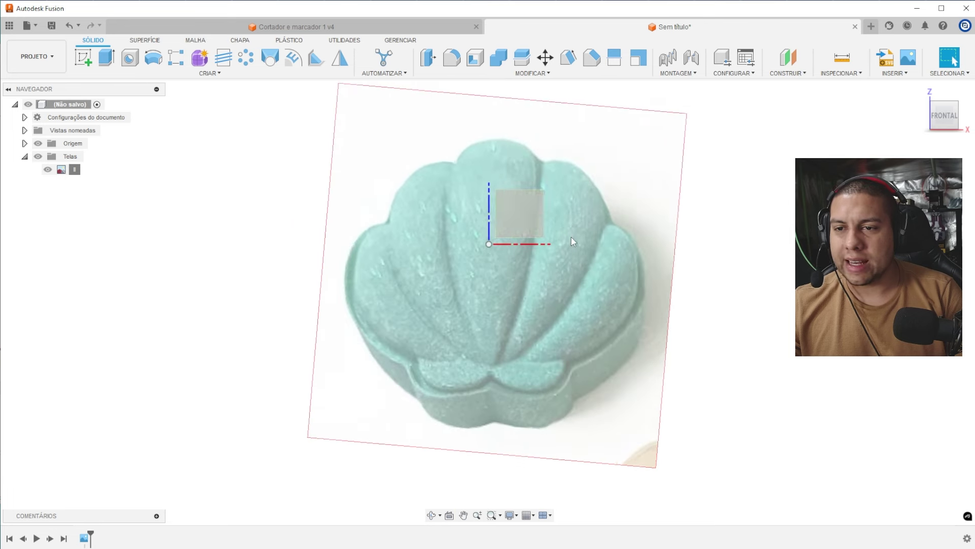
scroll(572, 236, down, 1)
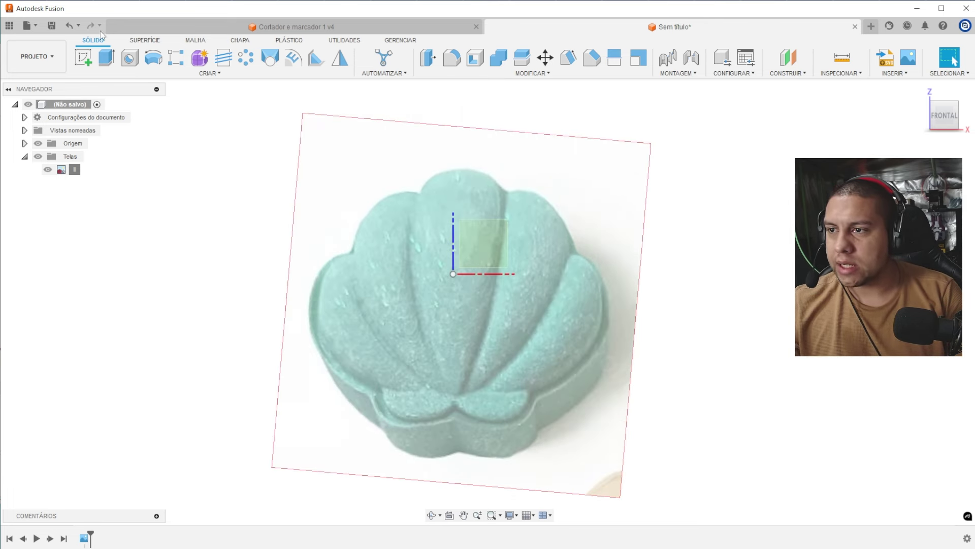
click(199, 57)
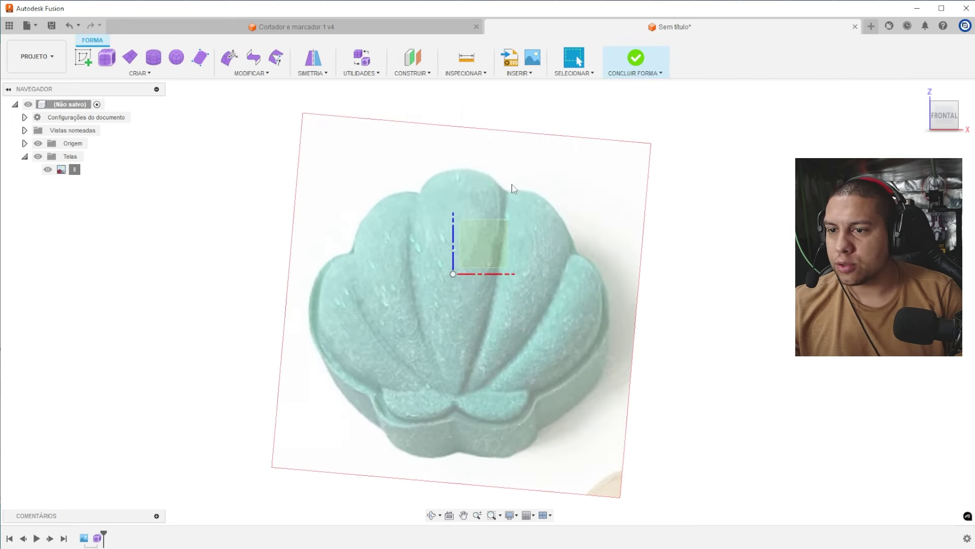
click(176, 57)
drag(866, 153, 172, 172)
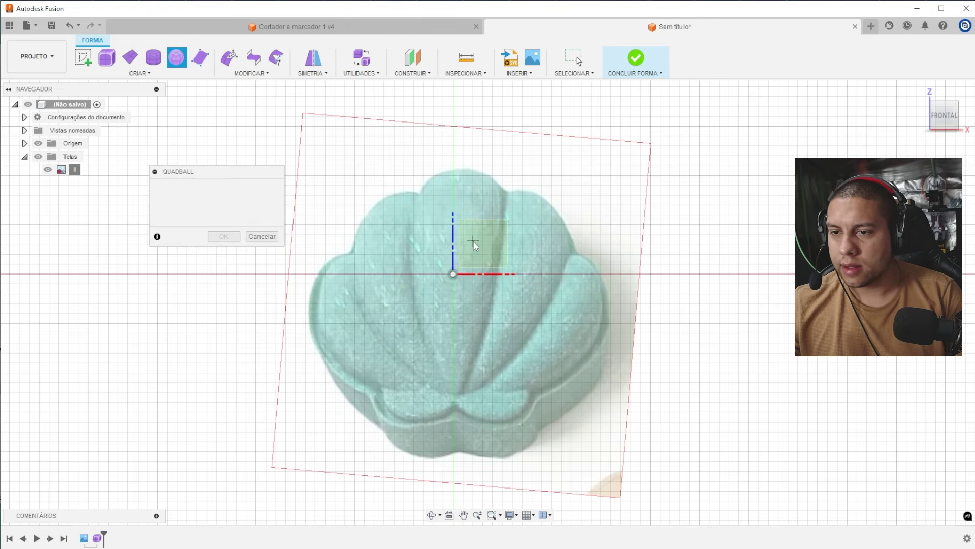
click(454, 274)
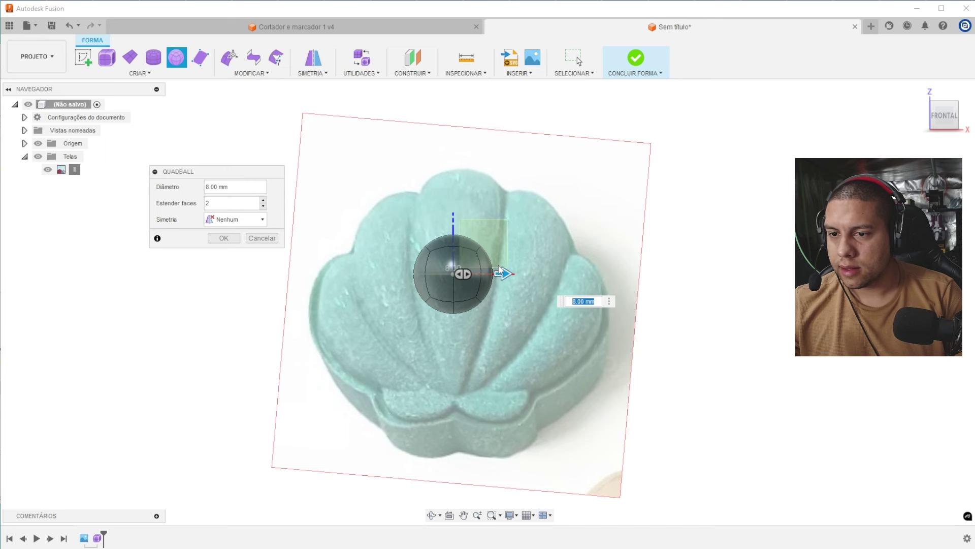
drag(500, 273, 516, 274)
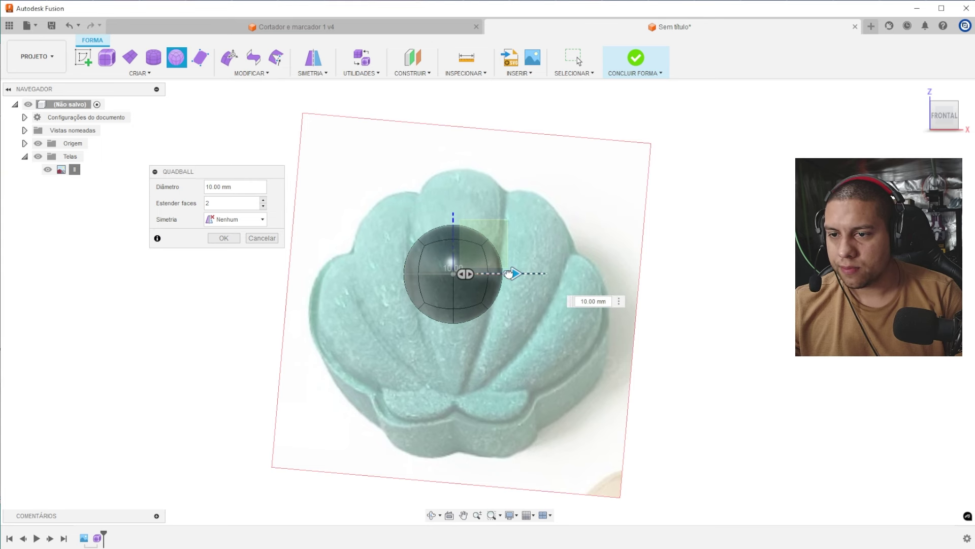
key(Return)
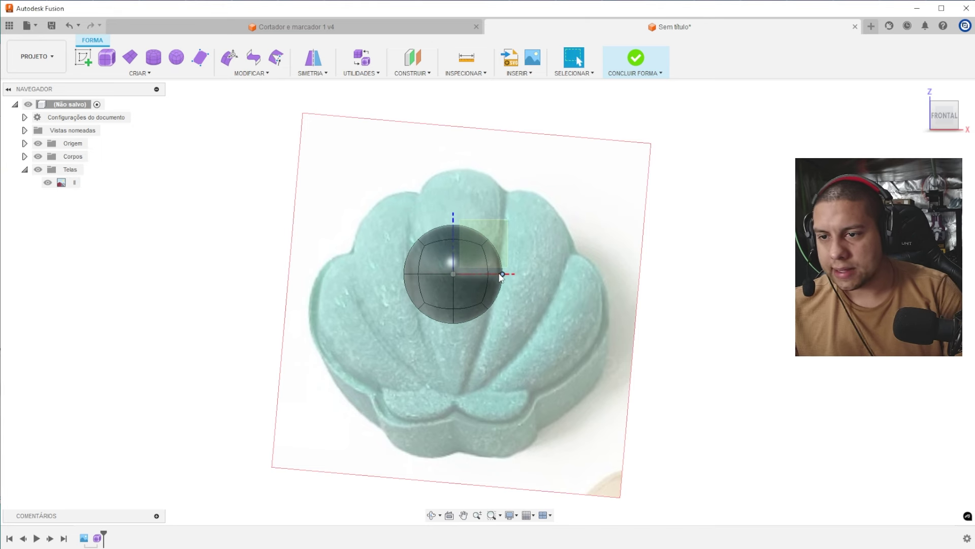
- Apply internal mirror symmetry to the quadball so its two halves match across the vertical centre line
shift+middle_drag(482, 263, 466, 250)
scroll(452, 231, up, 4)
scroll(470, 232, up, 2)
scroll(484, 269, down, 6)
click(956, 117)
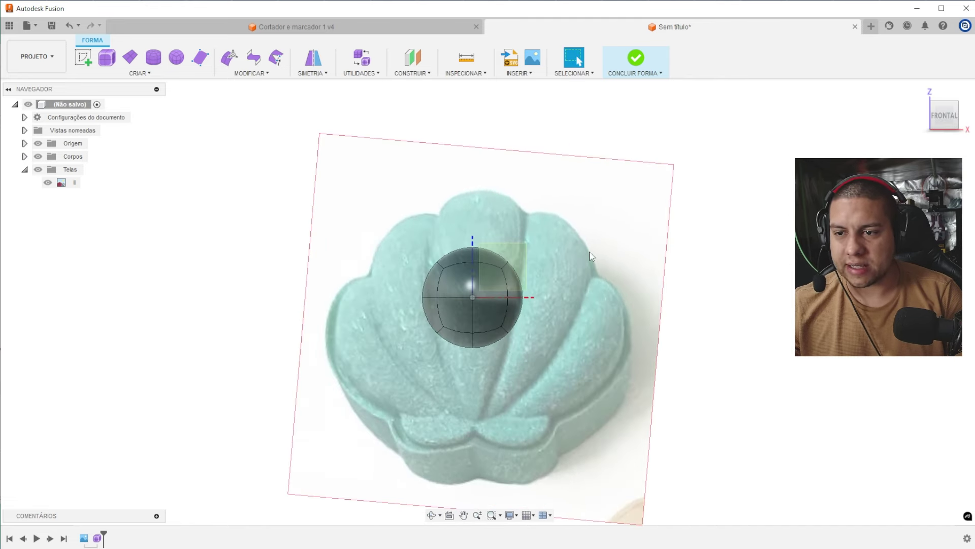
click(303, 74)
click(320, 85)
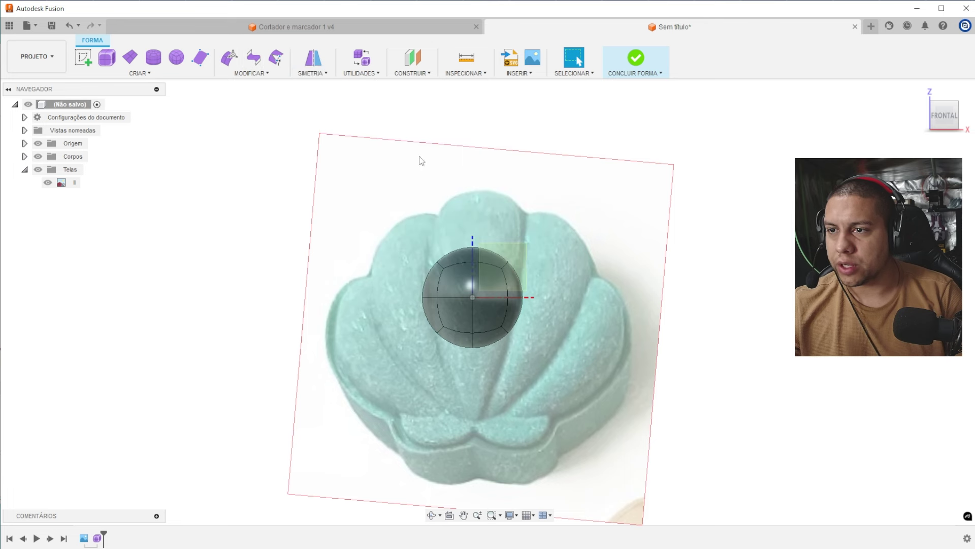
click(471, 254)
key(Return)
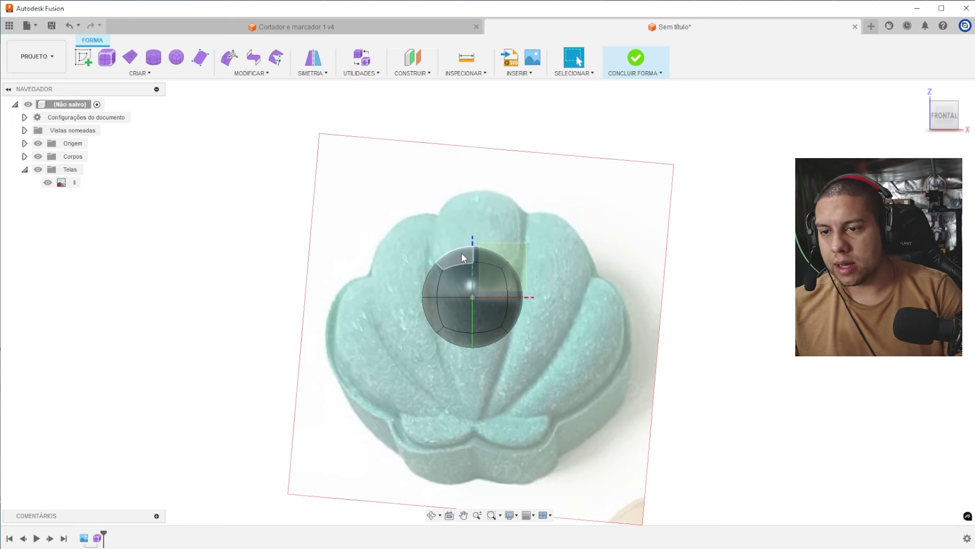
click(307, 74)
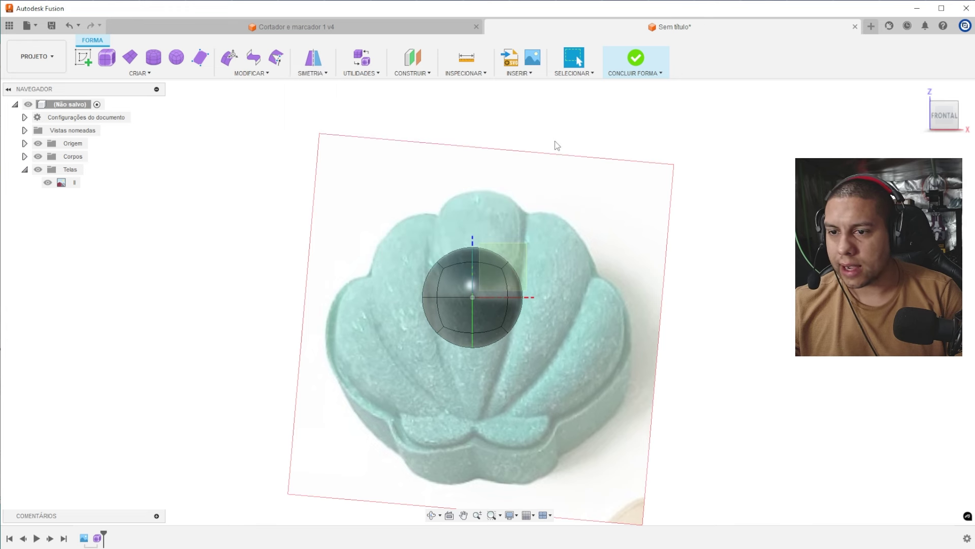
- Edit the form, pulling the ball's upper faces and centre edge upward to fill the top of the shell's middle lobe
scroll(476, 272, up, 2)
click(229, 57)
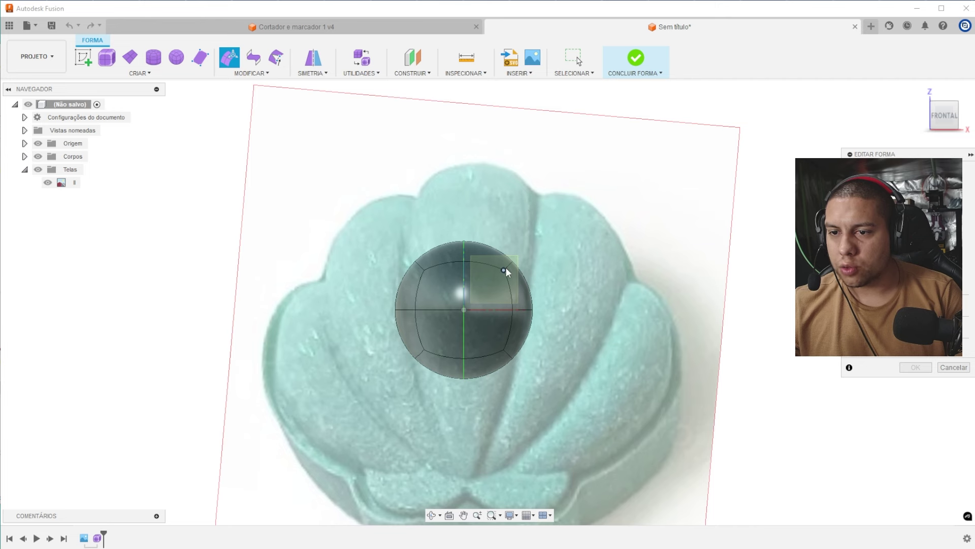
scroll(507, 261, up, 2)
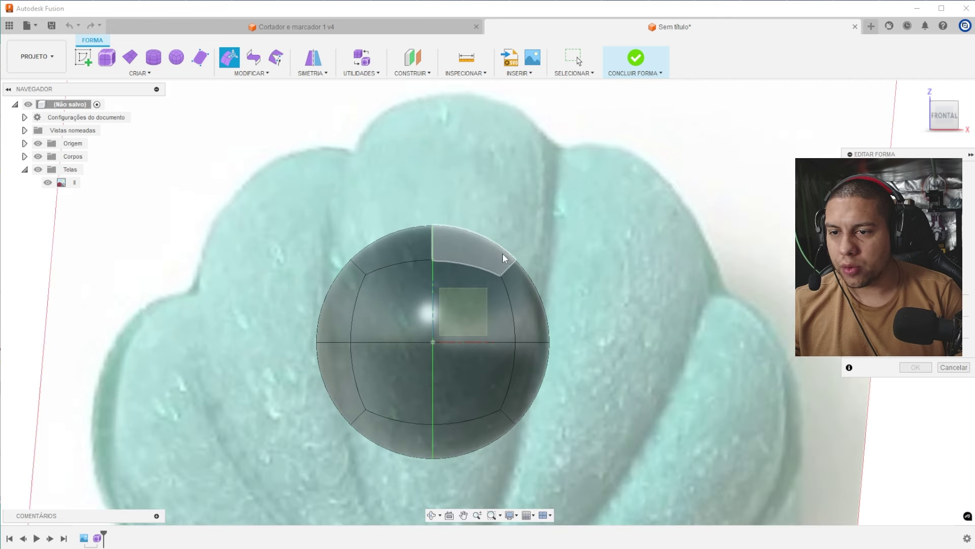
click(503, 258)
drag(490, 243, 530, 130)
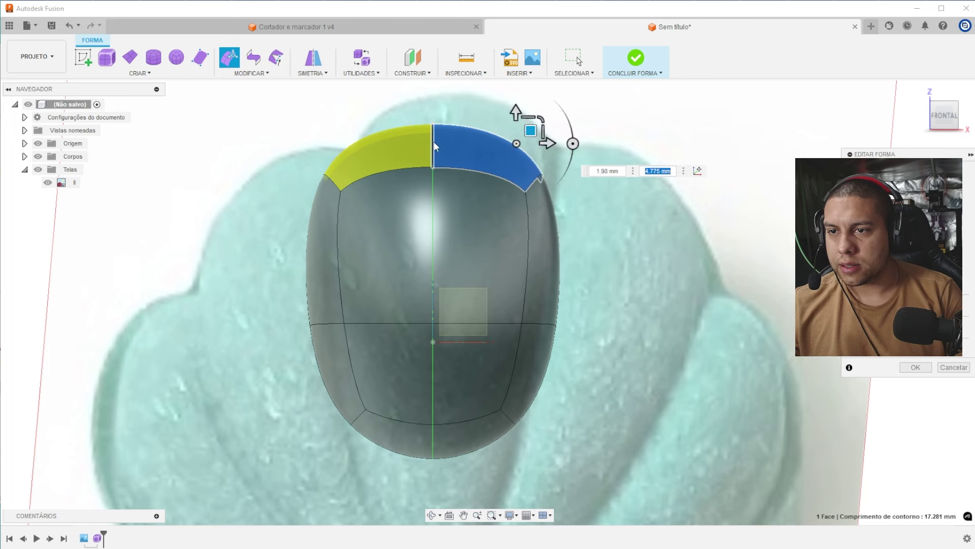
click(434, 143)
drag(432, 114, 431, 82)
scroll(453, 124, down, 2)
middle_drag(455, 150, 465, 172)
scroll(477, 151, down, 2)
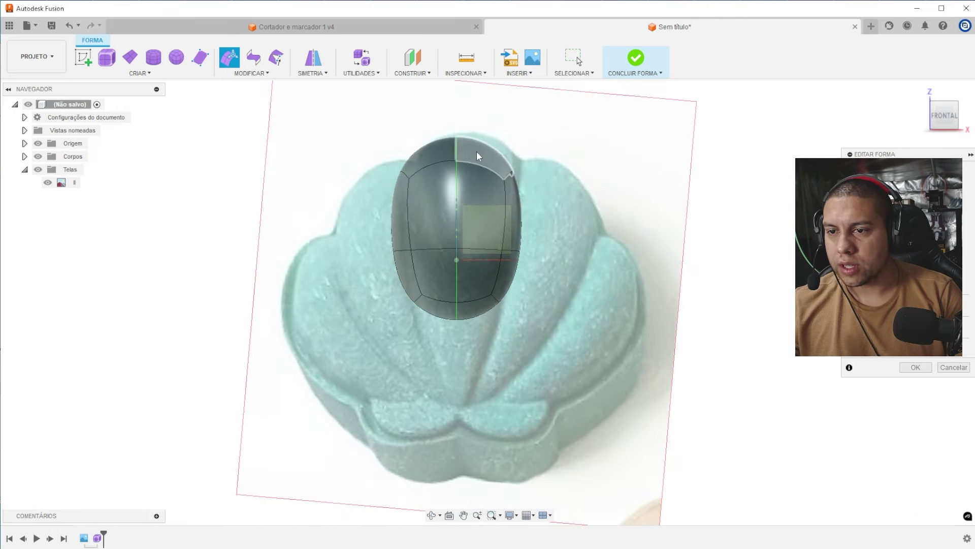
- Finish the form and shift the seashell canvas sideways with a Y distance of -1 mm
click(653, 74)
right_click(54, 180)
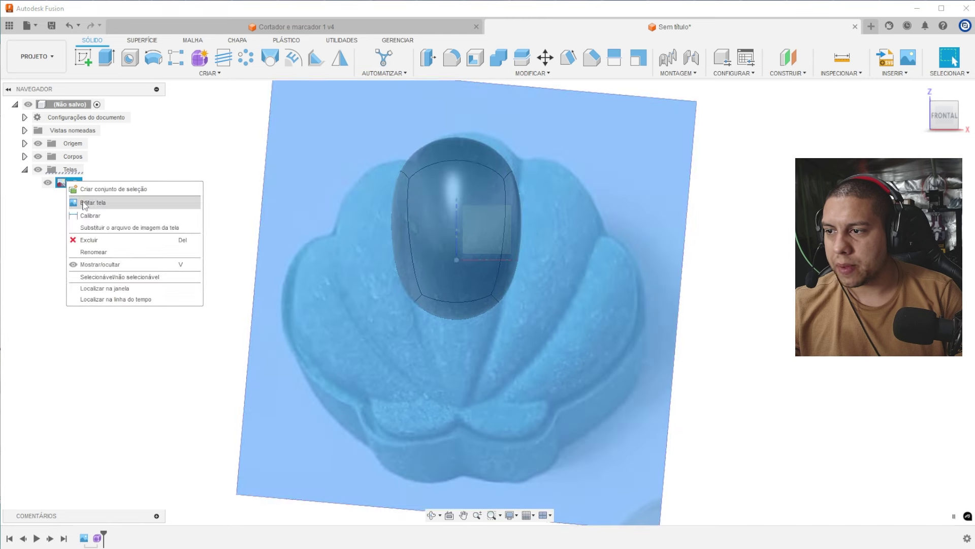
click(94, 200)
drag(495, 298, 488, 299)
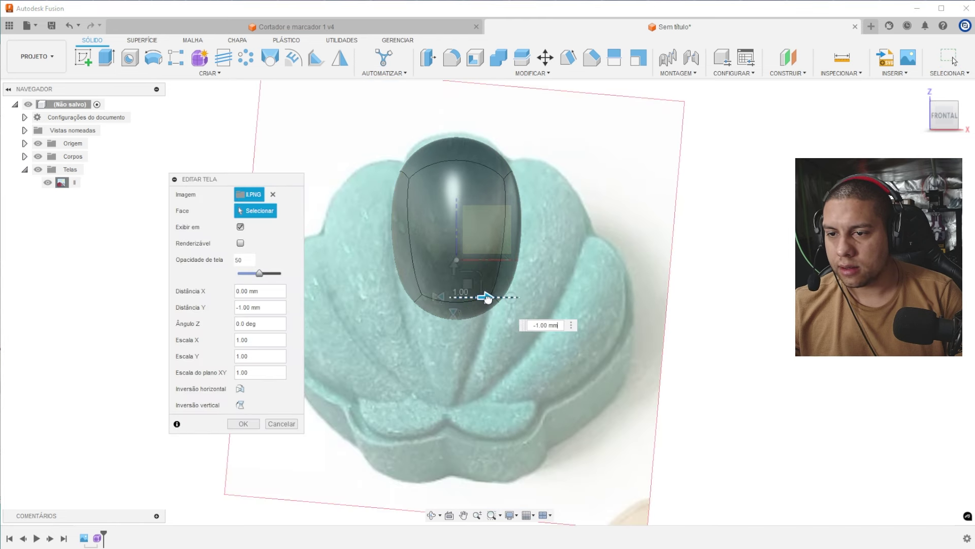
key(Return)
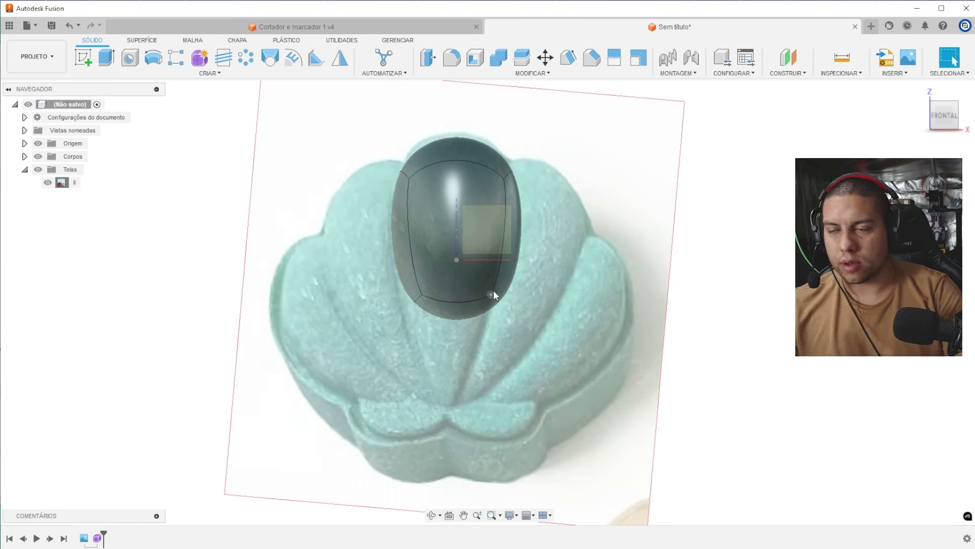
- Reopen the form for editing and raise its top centre edge to the upper outline of the middle lobe
right_click(98, 540)
click(112, 436)
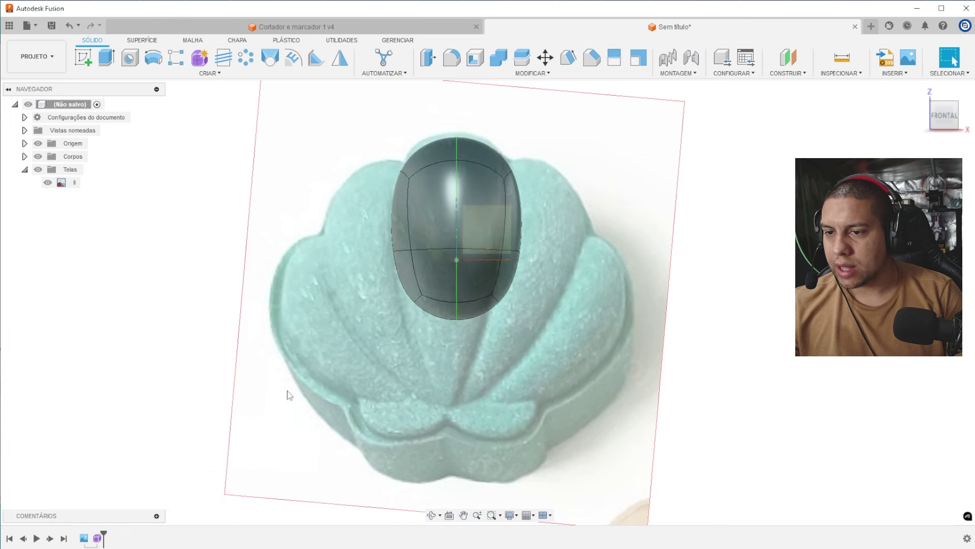
scroll(452, 147, up, 5)
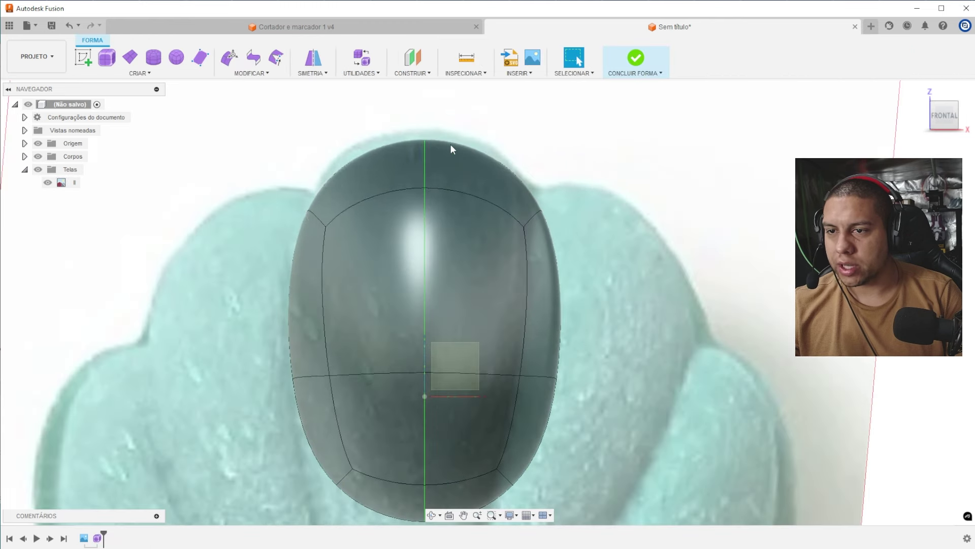
click(230, 60)
click(425, 155)
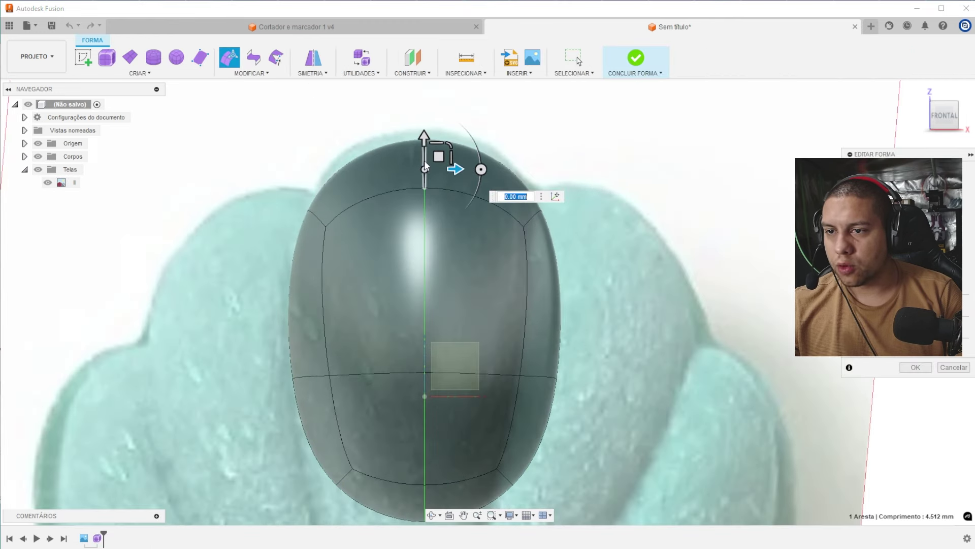
drag(425, 136, 425, 123)
scroll(466, 149, down, 2)
middle_drag(522, 302, 537, 276)
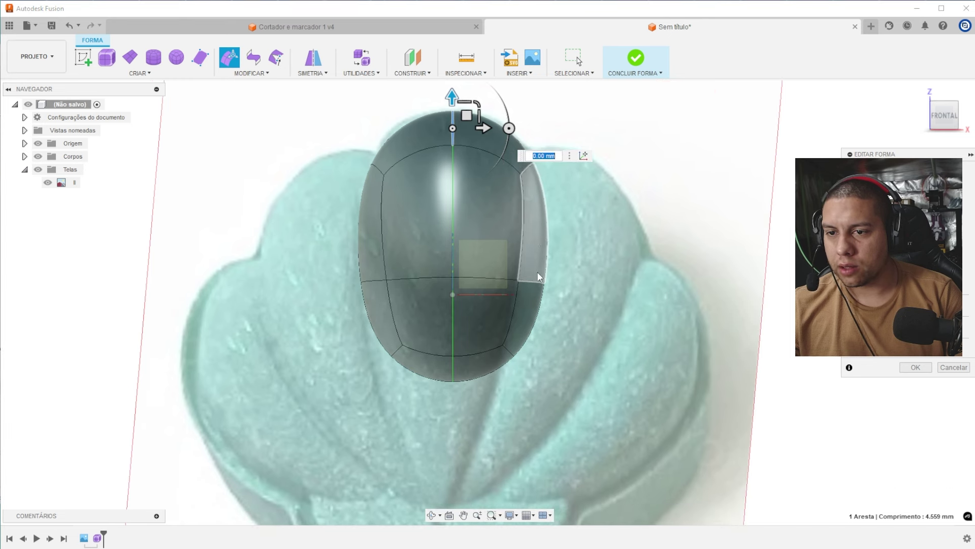
- Pull the form's bottom centre edge down 13 mm to stretch the body into a tapered lobe
click(452, 382)
middle_drag(452, 375, 483, 307)
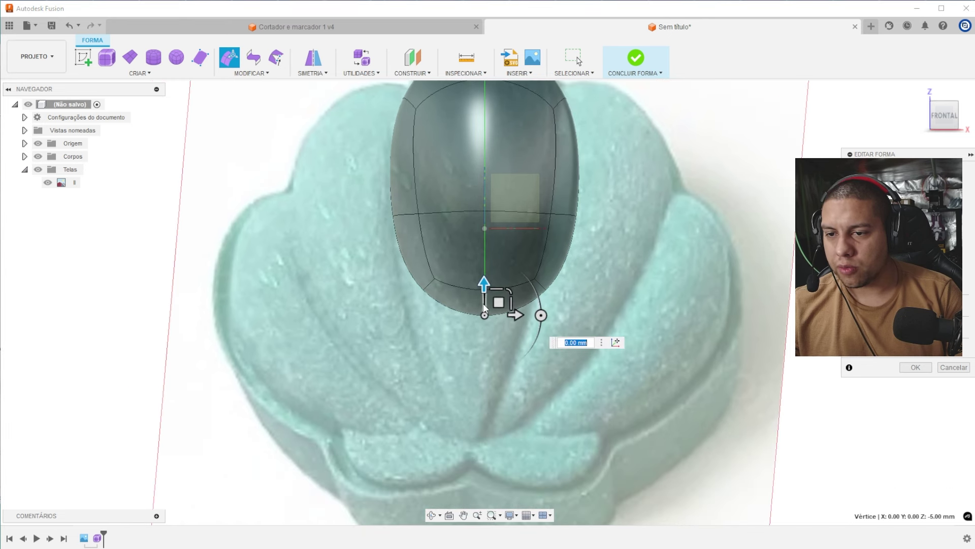
drag(484, 272, 482, 500)
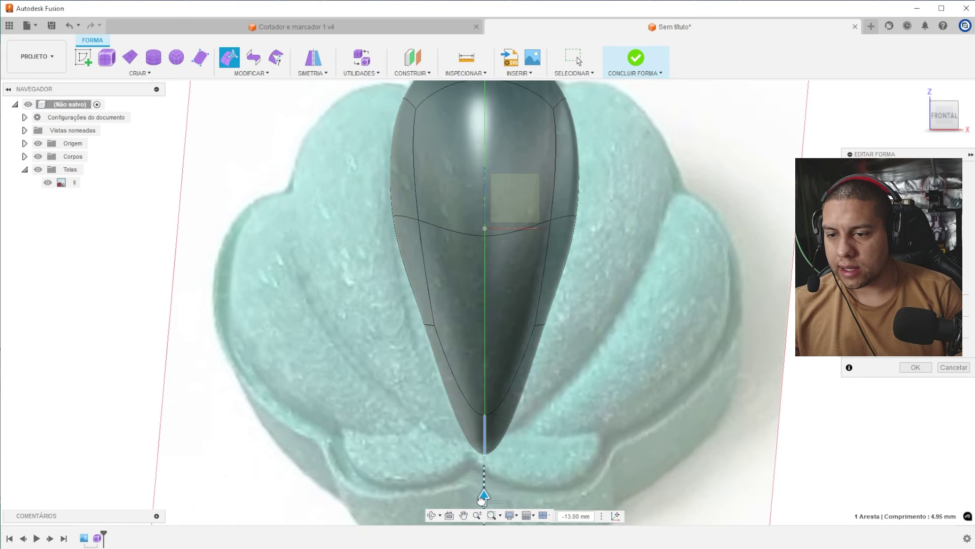
- Refine the lobe's taper by adjusting the lower side points, nudging the tip's front vertex up and raising the front centre vertex
click(536, 326)
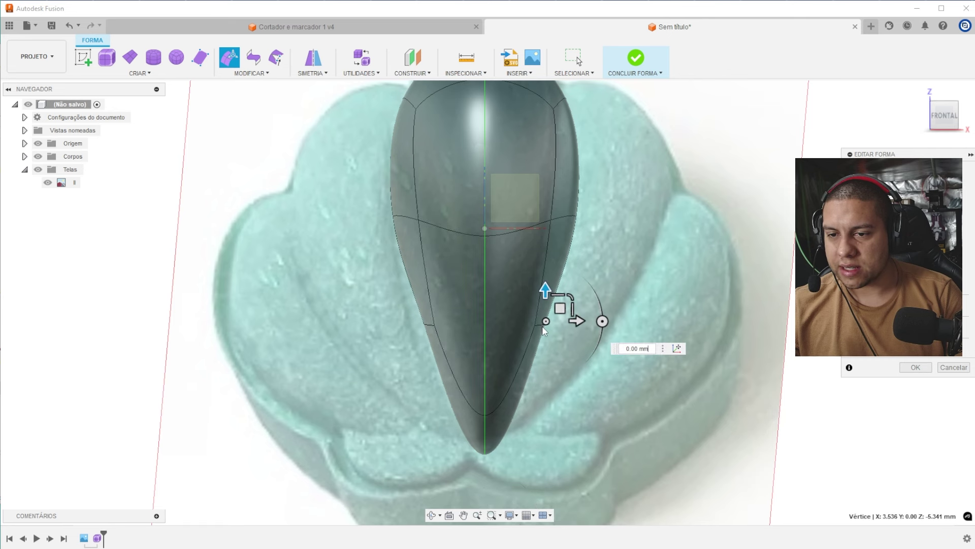
click(543, 277)
mouse_move(557, 261)
mouse_down()
mouse_move(543, 260)
mouse_move(555, 261)
mouse_up()
click(484, 415)
mouse_move(483, 408)
mouse_down()
mouse_move(483, 391)
mouse_move(499, 403)
mouse_up()
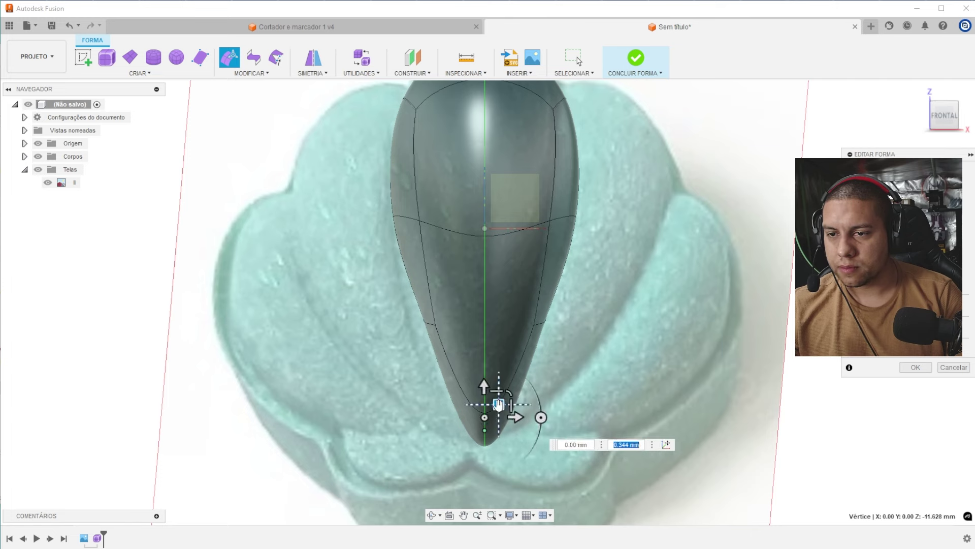
click(485, 235)
drag(484, 203, 484, 154)
- Move the lobe's lower side faces inward and reposition its upper side faces to follow the middle lobe's outline in the photo
scroll(527, 270, down, 3)
scroll(555, 287, up, 4)
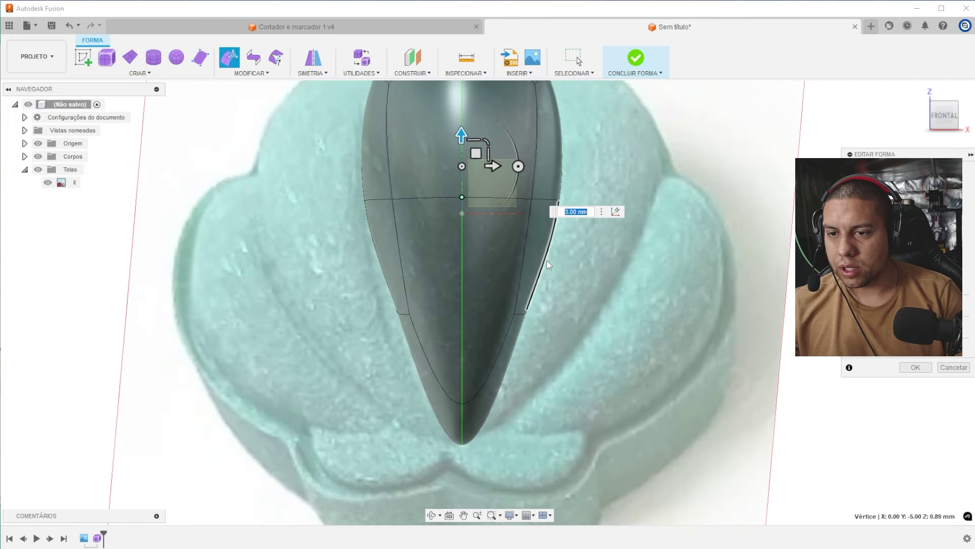
click(554, 247)
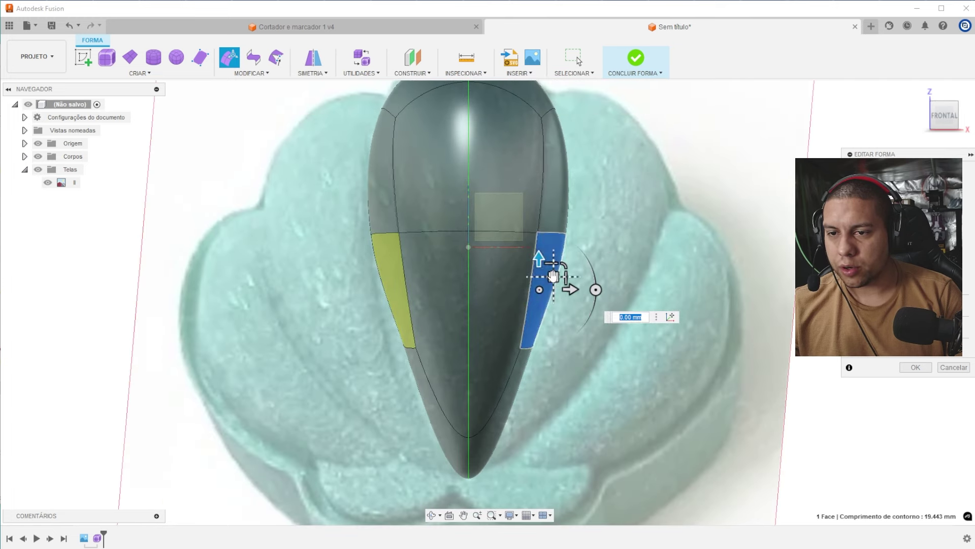
mouse_move(551, 275)
mouse_down()
mouse_move(462, 274)
mouse_move(543, 275)
mouse_up()
middle_drag(569, 203, 595, 227)
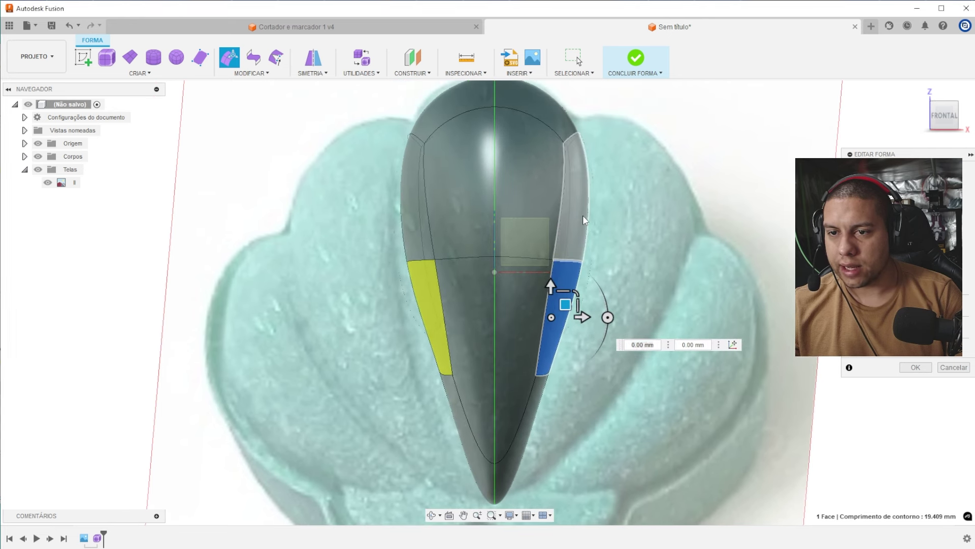
click(583, 215)
ctrl+click(572, 228)
drag(579, 199, 576, 181)
click(622, 264)
- Select the entire tapered lobe body, copy it and clear the selection
scroll(622, 270, down, 2)
double_click(557, 243)
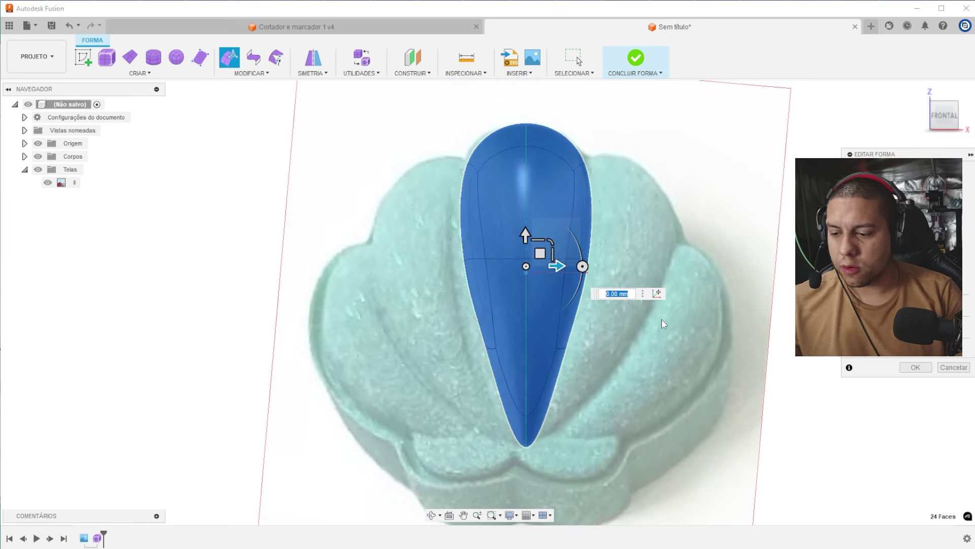
key(ctrl+c)
click(657, 344)
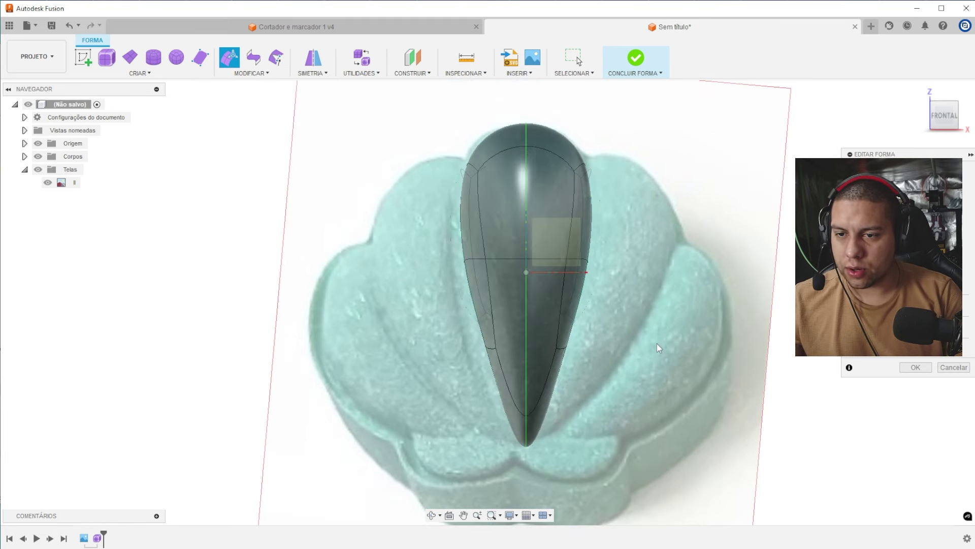
- Paste a copy of the middle lobe, rotate it 15 degrees about Y and move it over the adjacent lobe in the photo
click(912, 366)
double_click(538, 205)
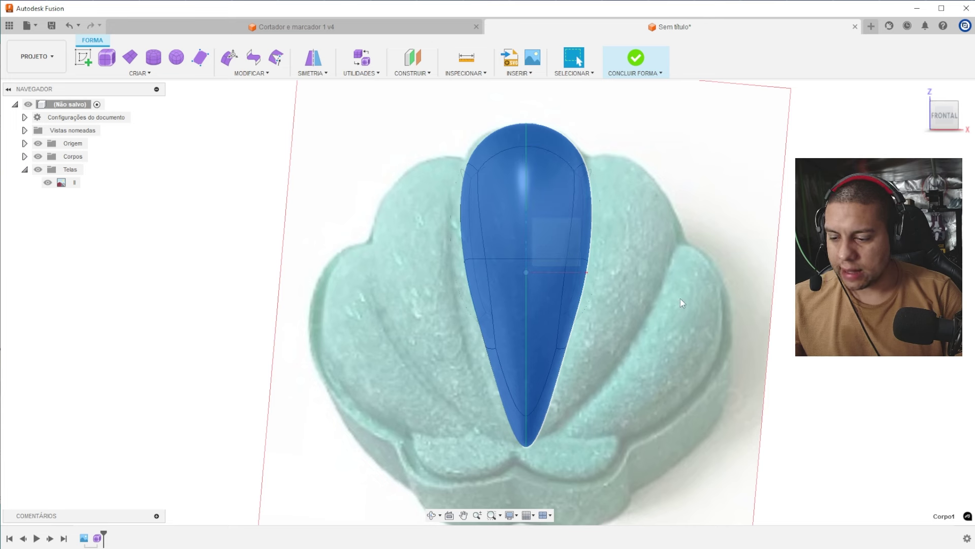
key(ctrl+v)
drag(557, 267, 641, 283)
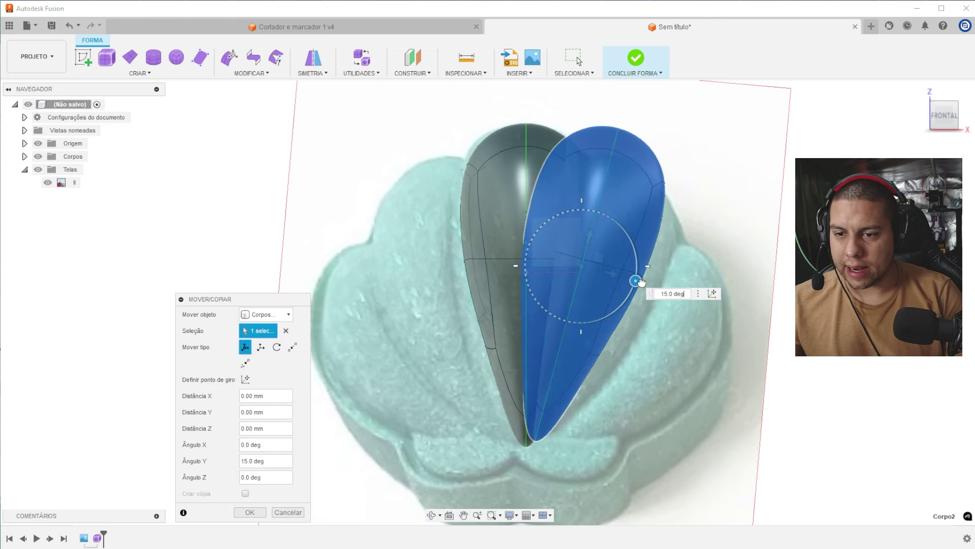
drag(598, 257, 608, 288)
shift+middle_drag(672, 232, 688, 175)
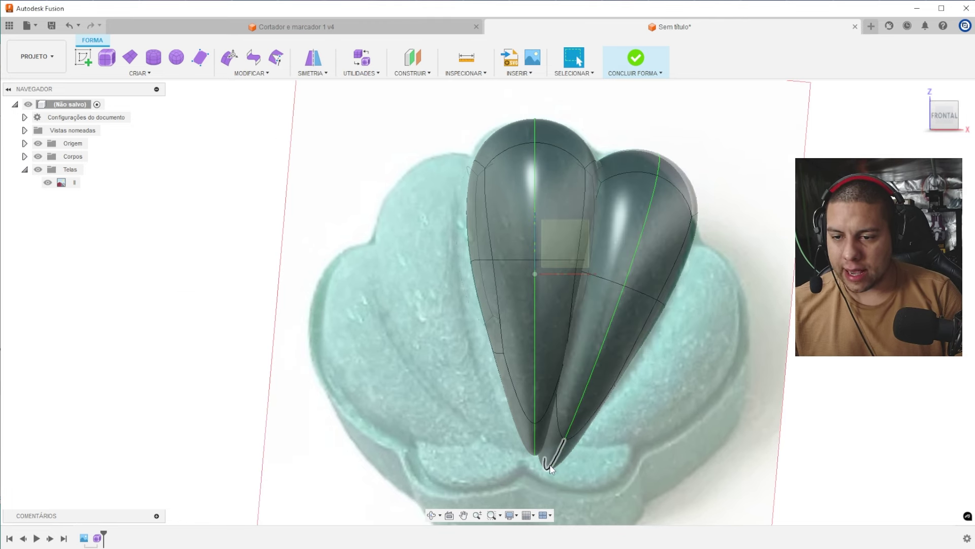
- Move the second lobe's bottom tip edge about 0.7 mm toward the middle lobe and 1.9 mm up
click(549, 465)
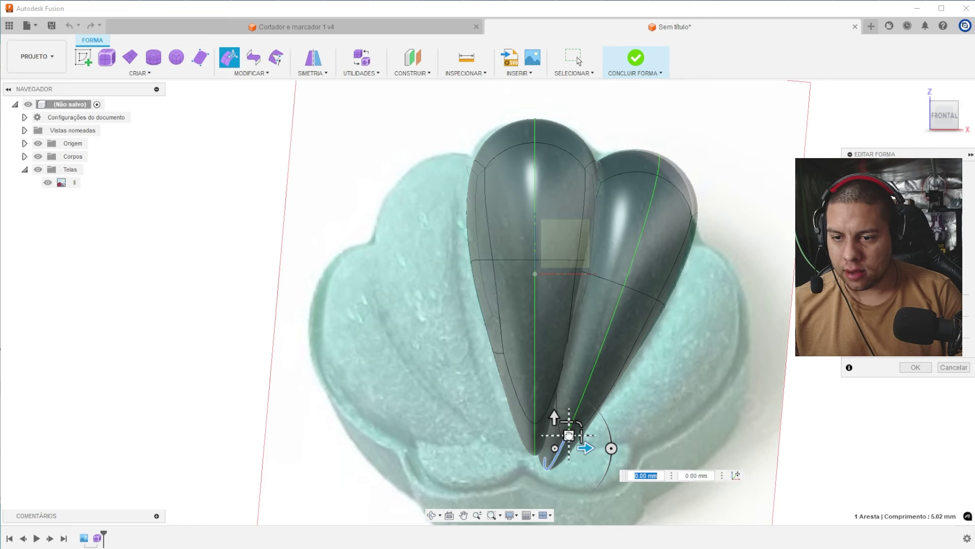
drag(569, 435, 562, 408)
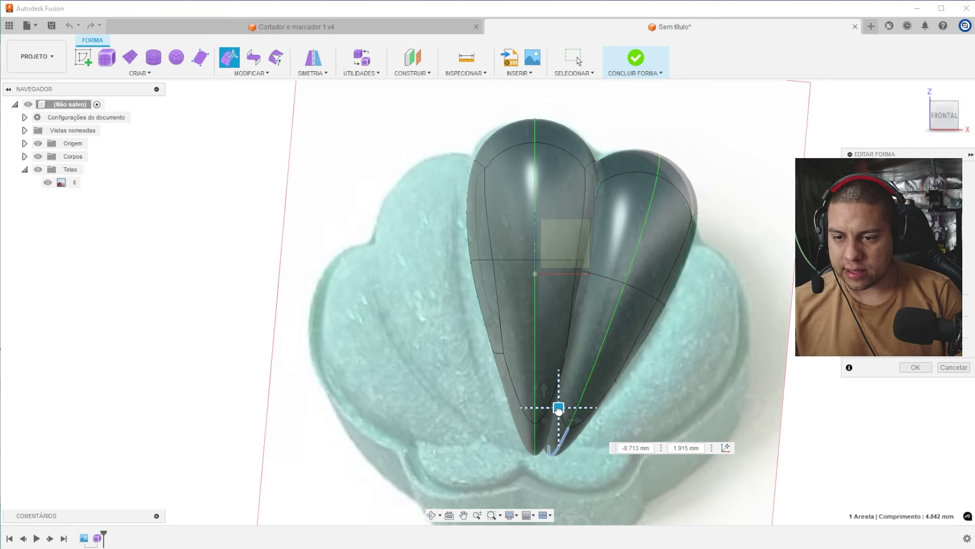
shift+middle_drag(574, 298, 638, 244)
scroll(603, 282, up, 5)
mouse_move(563, 294)
shift+middle_down()
mouse_move(508, 259)
mouse_move(548, 232)
mouse_move(572, 260)
mouse_move(564, 280)
shift+middle_up()
scroll(572, 260, down, 5)
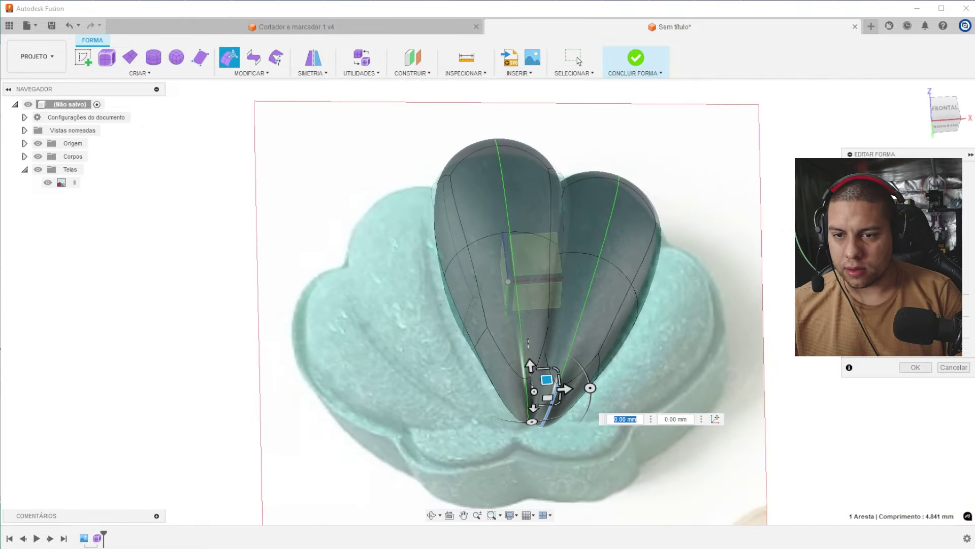
click(957, 107)
click(942, 120)
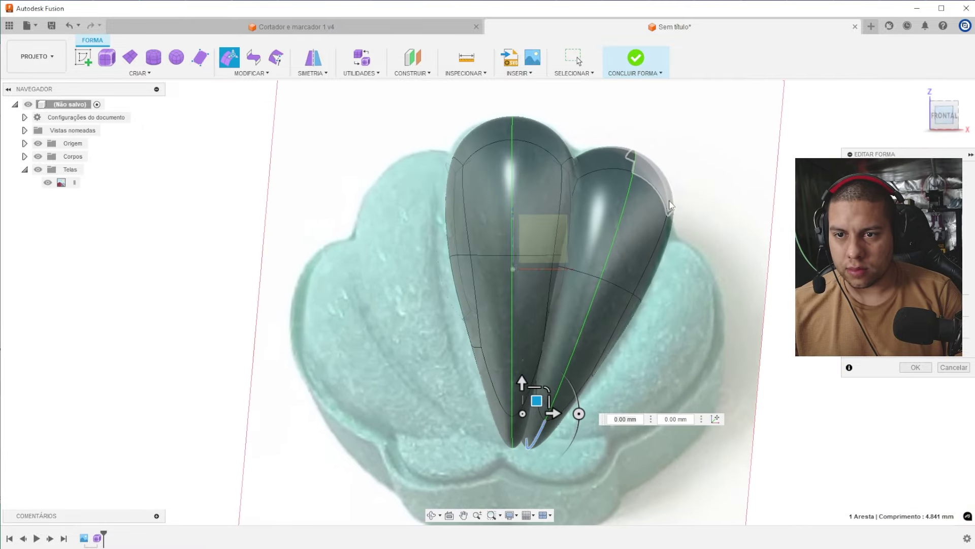
- Reshape the second lobe's rounded end, lowering its outer side and shifting the top edge about 0.5 mm inward and 0.28 mm down
scroll(671, 225, up, 2)
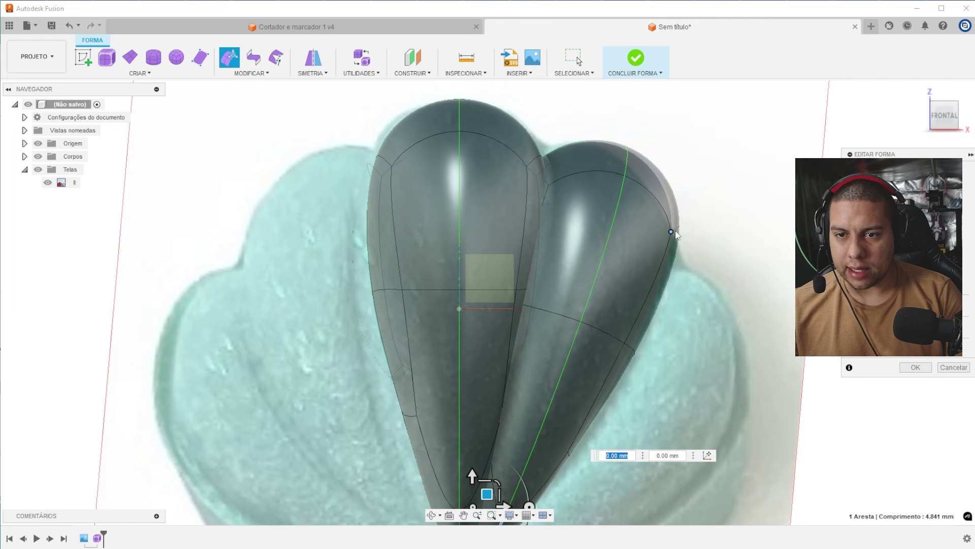
click(679, 228)
drag(686, 220, 684, 255)
click(622, 173)
drag(632, 161, 623, 167)
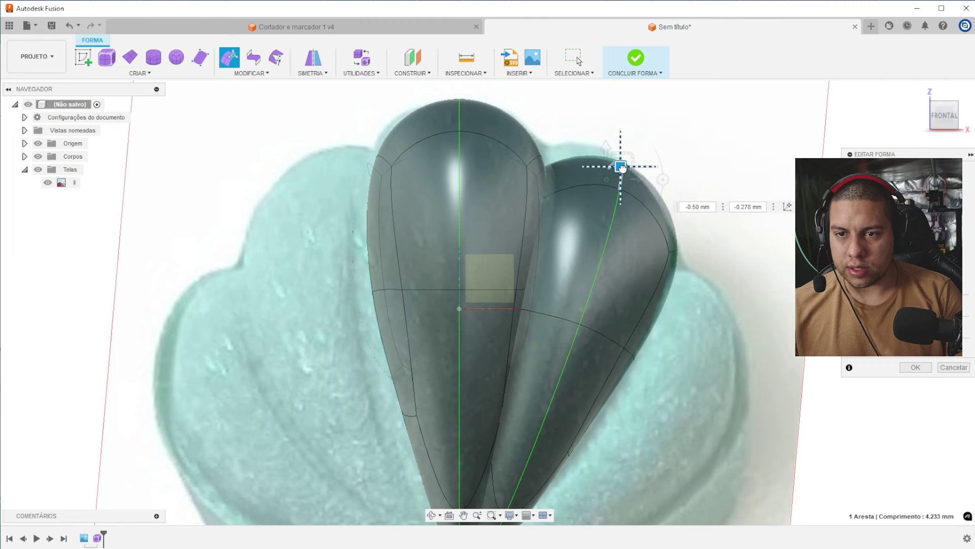
drag(555, 190, 528, 213)
scroll(607, 258, down, 3)
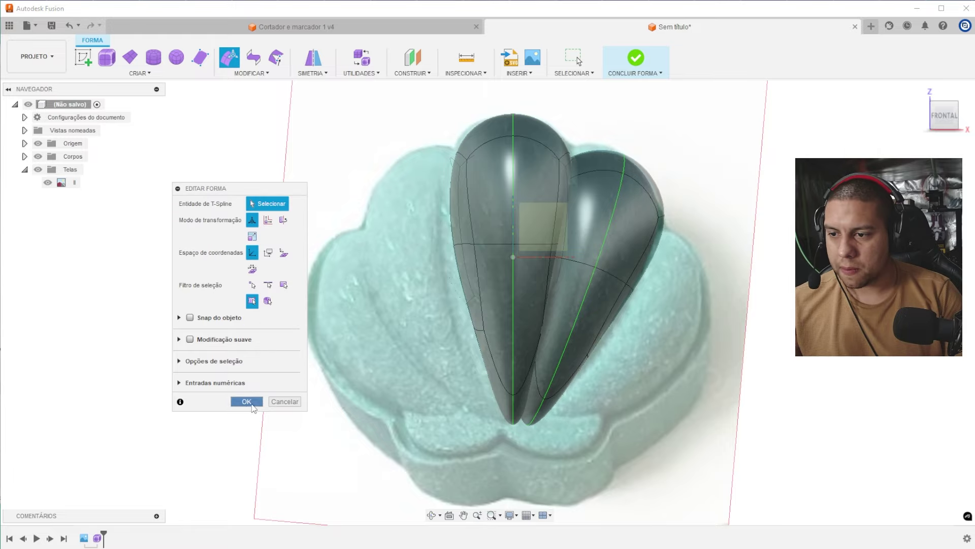
click(252, 404)
- Try duplicating the second lobe, rotating the copy onto the outer lobe in the photo and offsetting it 1 mm along Y
double_click(604, 264)
key(ctrl+c)
click(718, 306)
key(ctrl+v)
drag(588, 264, 695, 356)
shift+middle_drag(745, 310, 746, 213)
click(944, 125)
drag(647, 358, 647, 367)
shift+middle_drag(647, 367, 667, 347)
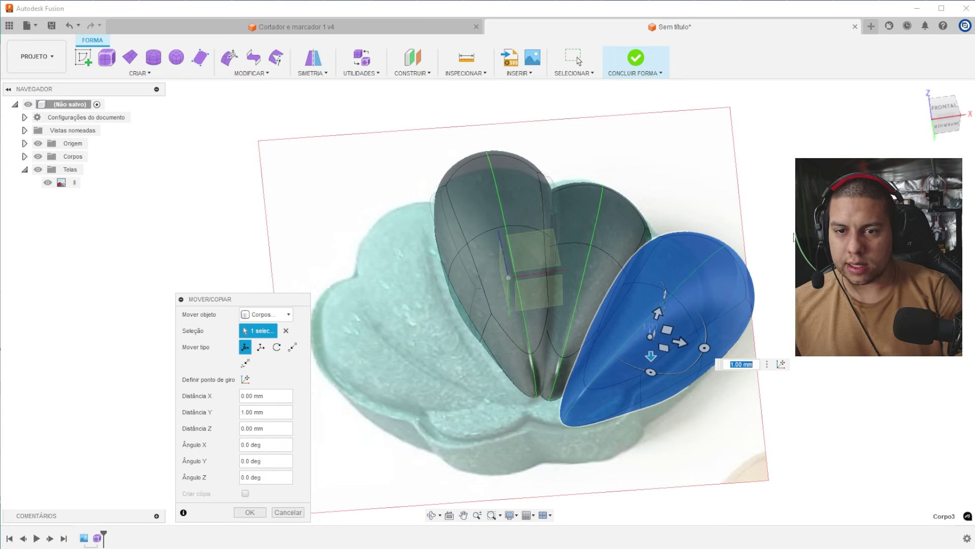
click(938, 118)
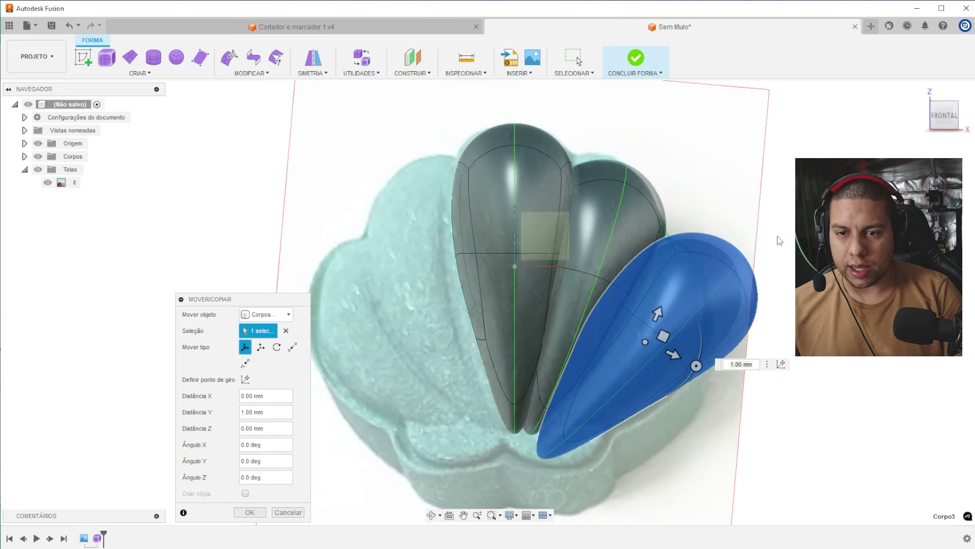
key(Return)
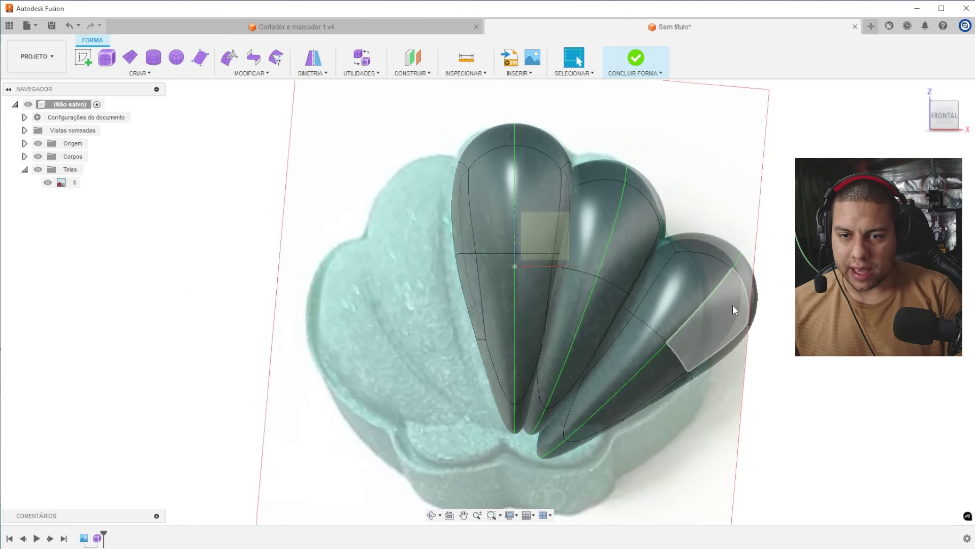
- Try nudging the whole outer lobe copy into place, undo the nudge and delete the copy
click(731, 308)
click(230, 58)
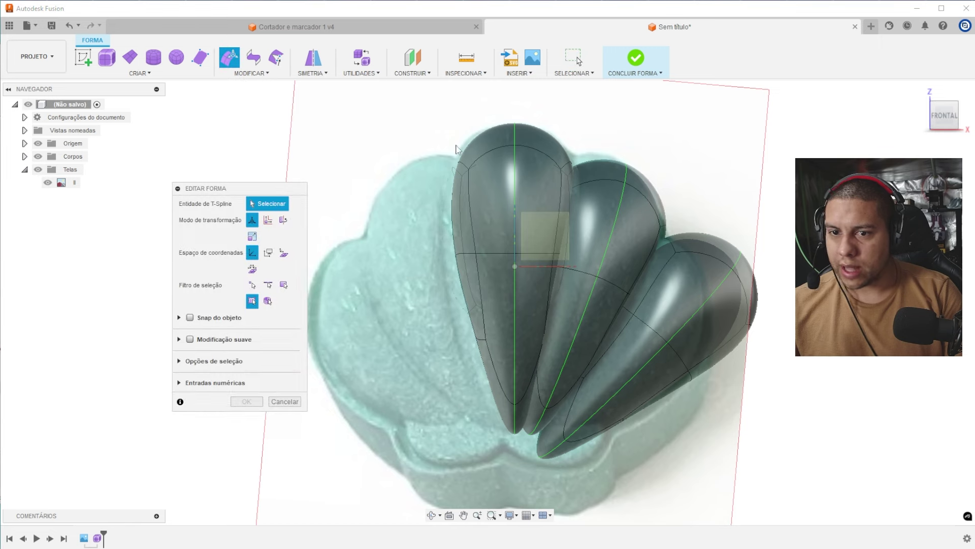
click(730, 294)
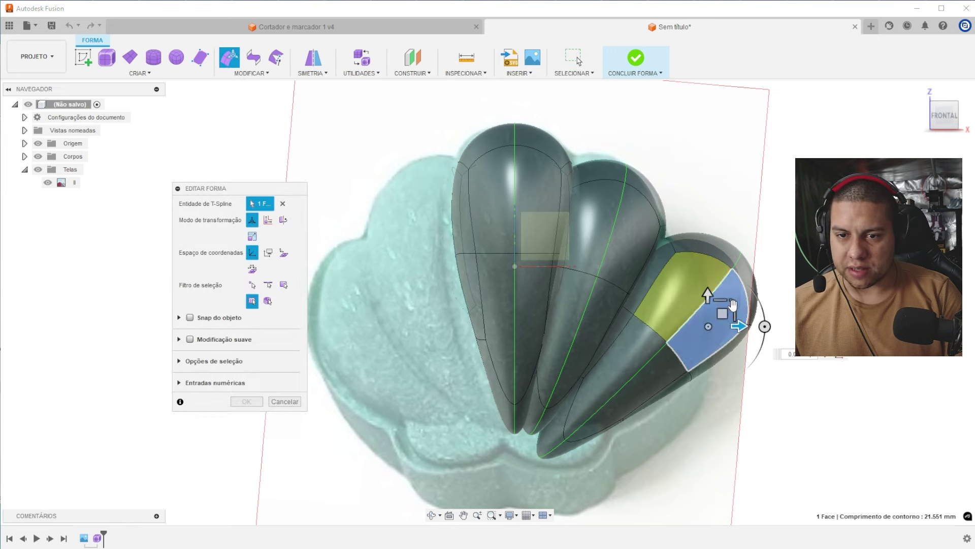
double_click(661, 268)
mouse_move(660, 331)
mouse_down()
mouse_move(643, 323)
mouse_move(652, 331)
mouse_up()
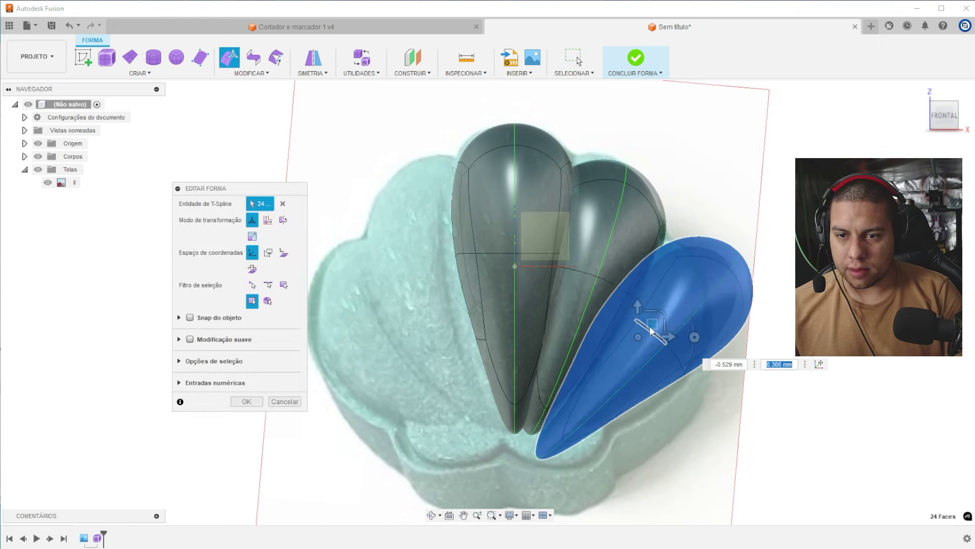
key(ctrl+z)
key(Escape)
key(Delete)
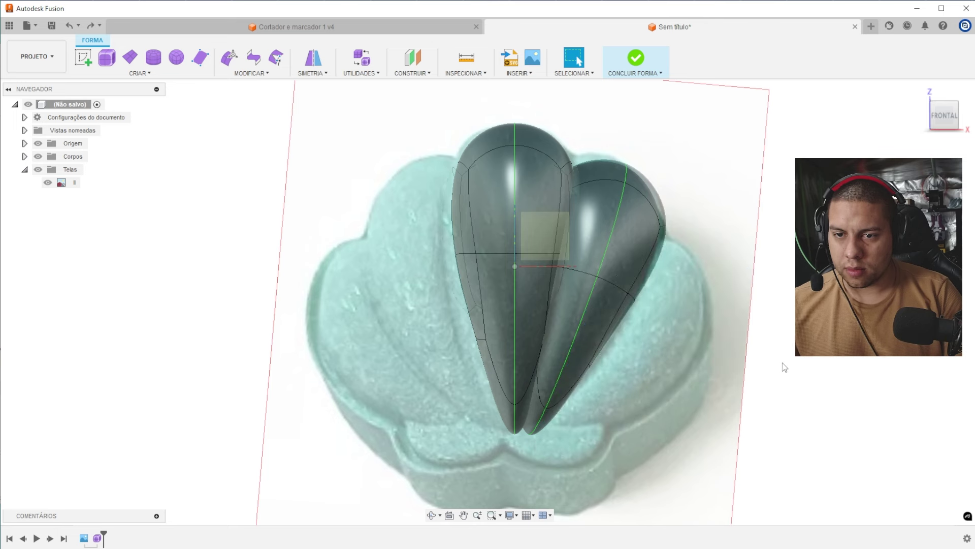
- Duplicate the second lobe, rotate the copy 20 degrees about Y and shift it about 0.17 mm in X and -0.46 mm in Z
click(634, 242)
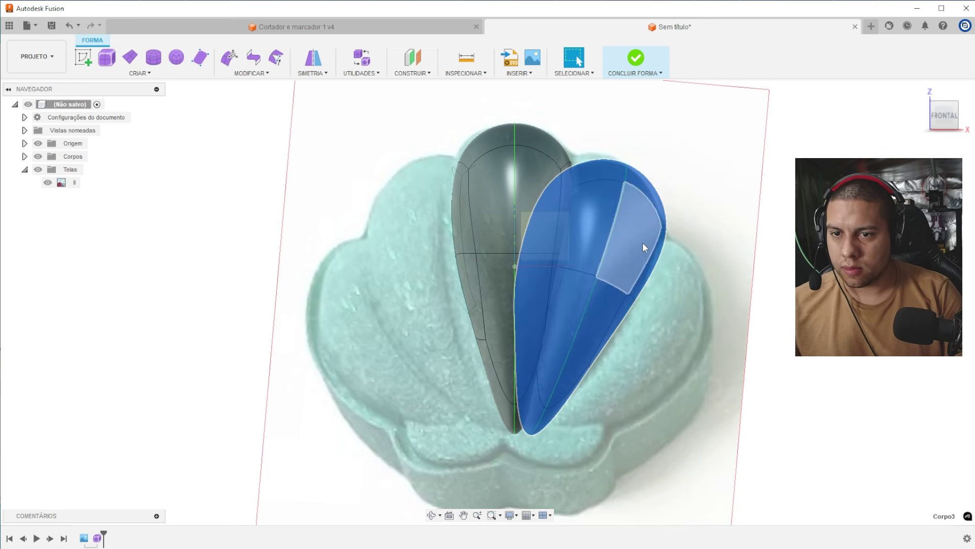
key(m)
drag(590, 272, 684, 369)
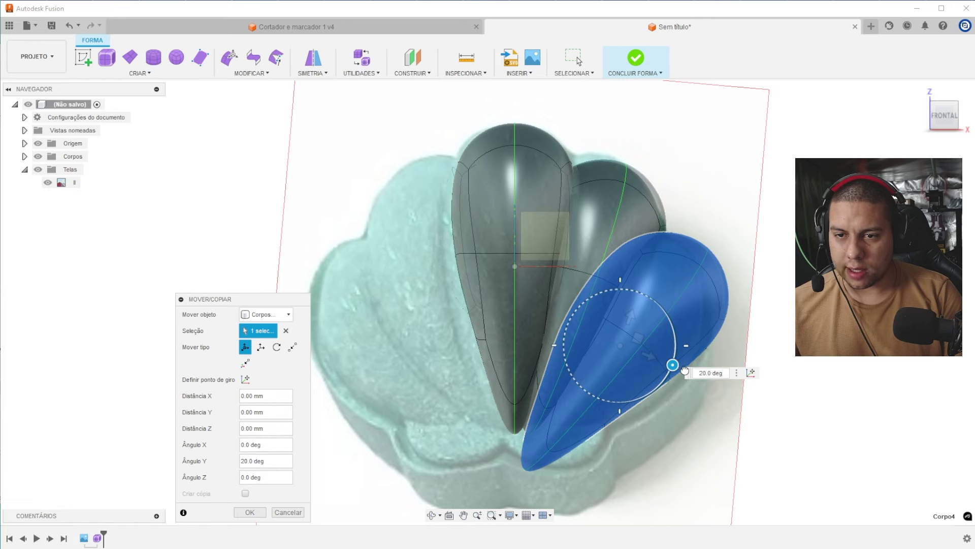
mouse_move(637, 335)
mouse_down()
mouse_move(616, 388)
mouse_move(653, 344)
mouse_move(563, 349)
mouse_move(638, 344)
mouse_up()
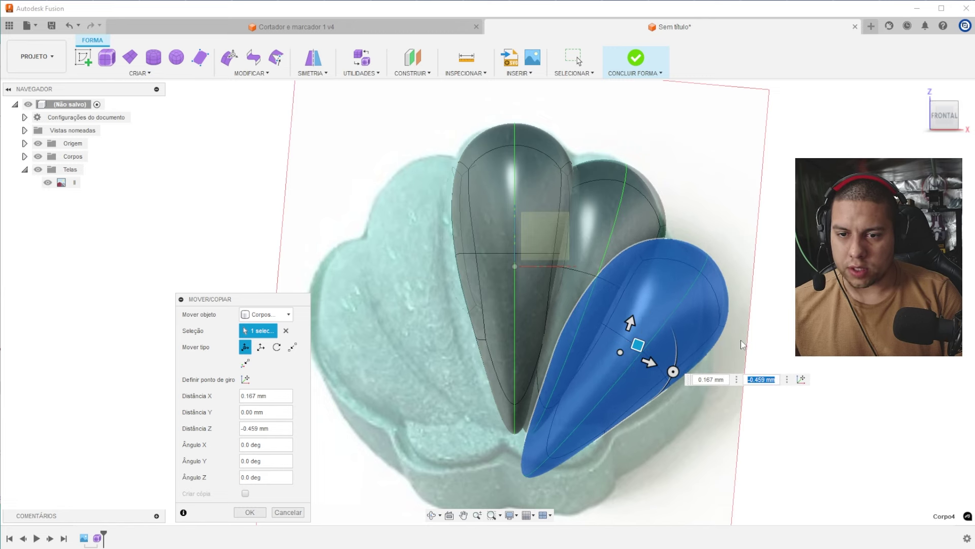
key(Return)
- Pull the third lobe's outer end face inward and reposition its narrow tip to follow the outer lobe in the photo
scroll(727, 323, up, 3)
click(718, 278)
click(229, 58)
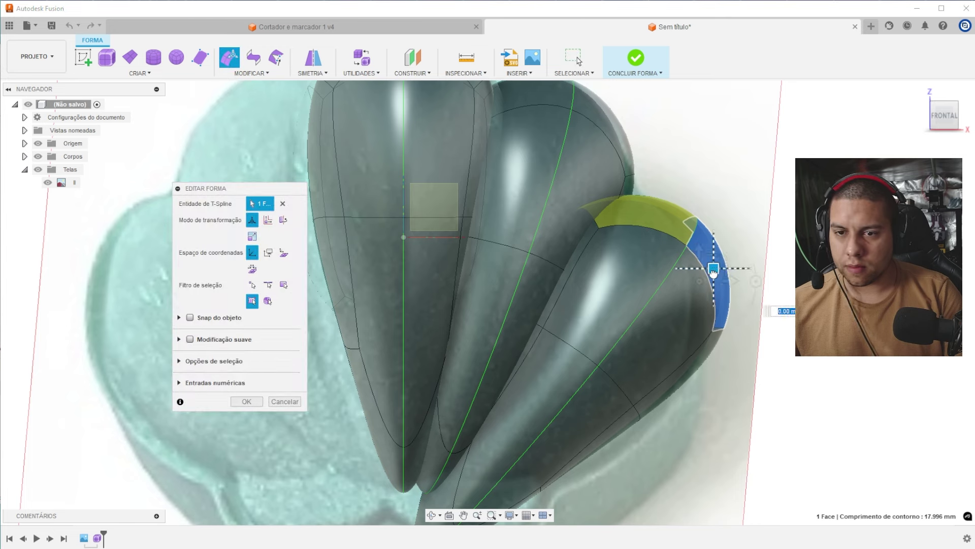
mouse_move(714, 269)
mouse_down()
mouse_move(699, 287)
mouse_move(703, 280)
mouse_up()
scroll(704, 280, down, 2)
middle_drag(704, 280, 712, 228)
click(518, 424)
drag(527, 406, 653, 281)
- Refine the third lobe's lower inner side and outer end to match the photo's outline
click(554, 379)
click(531, 350)
mouse_move(549, 337)
mouse_down()
mouse_move(528, 351)
mouse_move(559, 348)
mouse_up()
scroll(718, 273, up, 1)
click(717, 273)
drag(731, 260, 721, 257)
click(746, 336)
- Clear the symmetry from the third lobe body
click(321, 75)
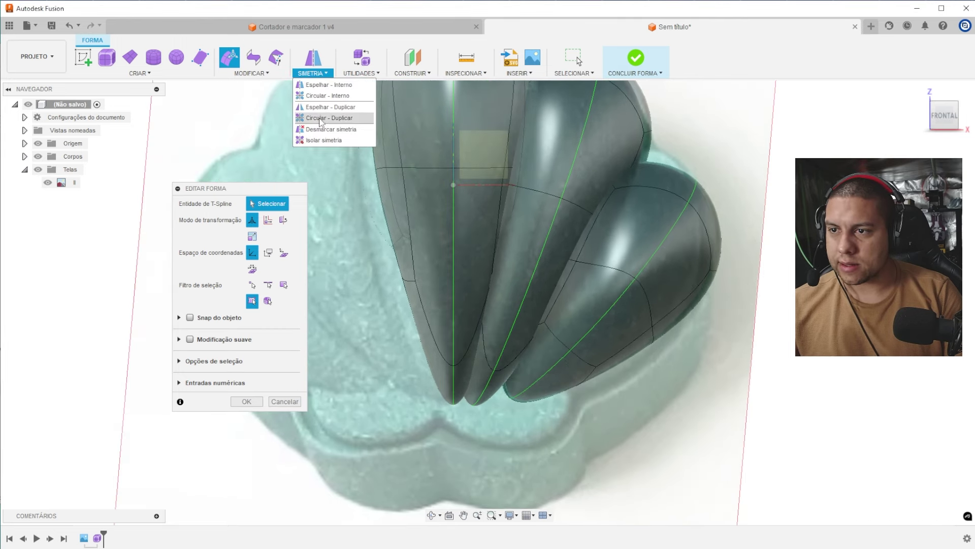
click(328, 129)
click(629, 236)
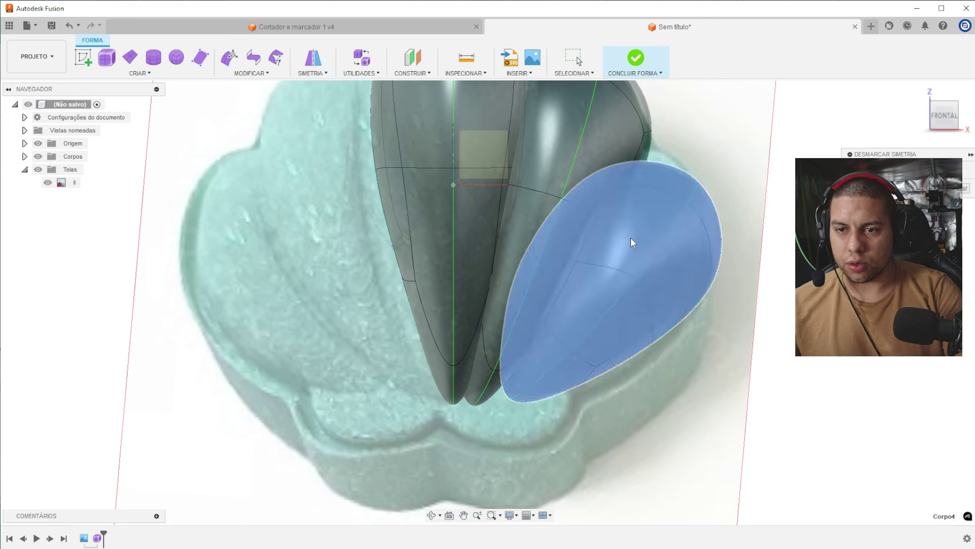
key(Return)
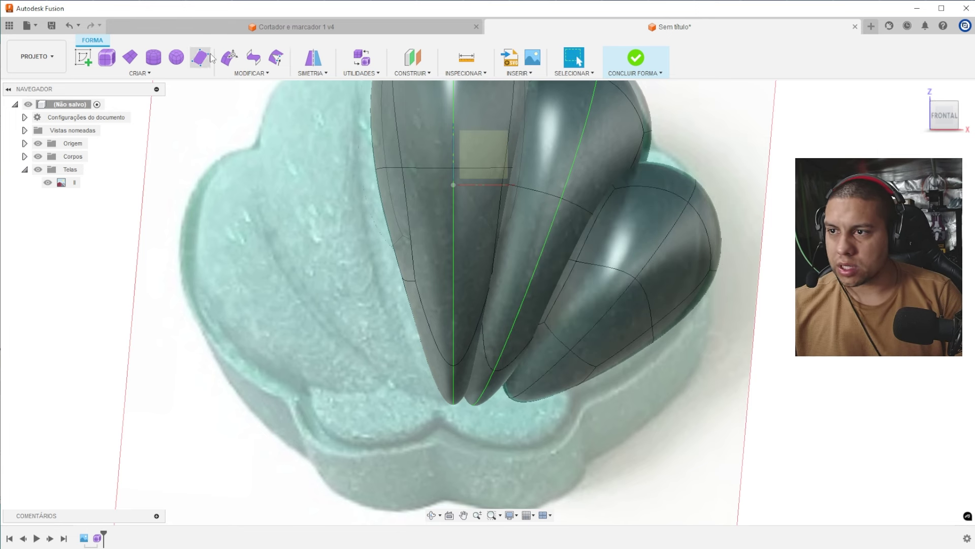
- Move the third lobe's top end face about 0.87 mm inward and 0.9 mm up, and its lower outer side face about 0.68 mm inward
click(230, 57)
click(630, 178)
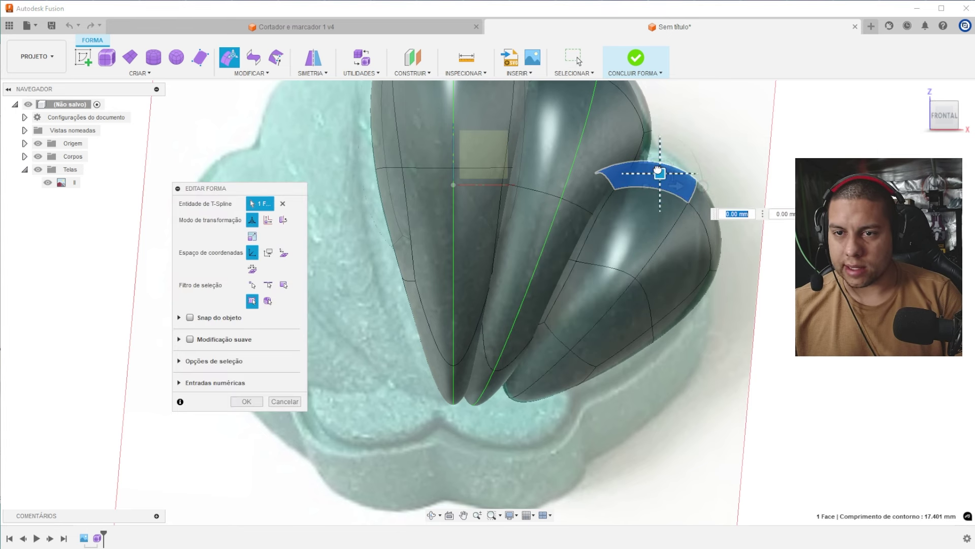
drag(658, 170, 646, 157)
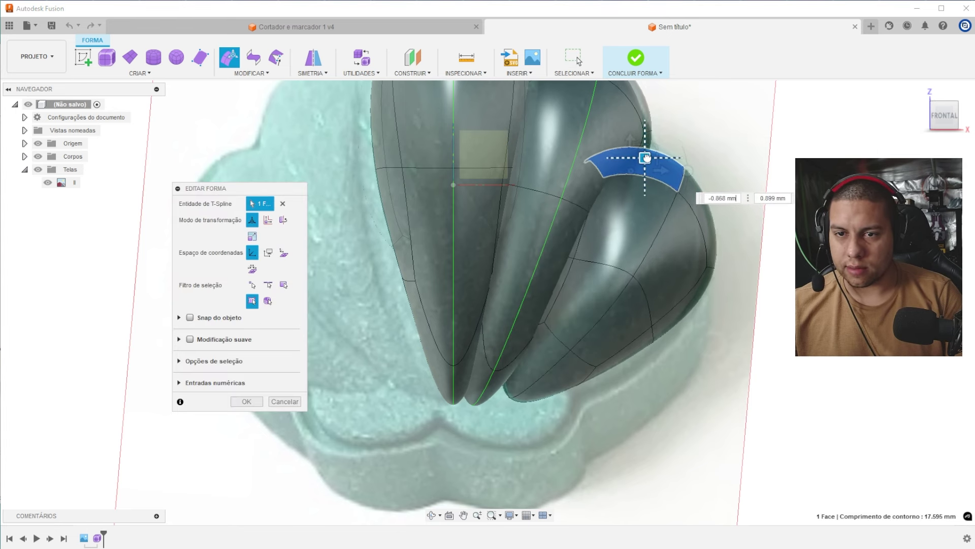
click(710, 282)
mouse_move(693, 288)
mouse_down()
mouse_move(646, 290)
mouse_move(675, 288)
mouse_move(569, 254)
mouse_move(687, 311)
mouse_move(688, 288)
mouse_move(684, 296)
mouse_up()
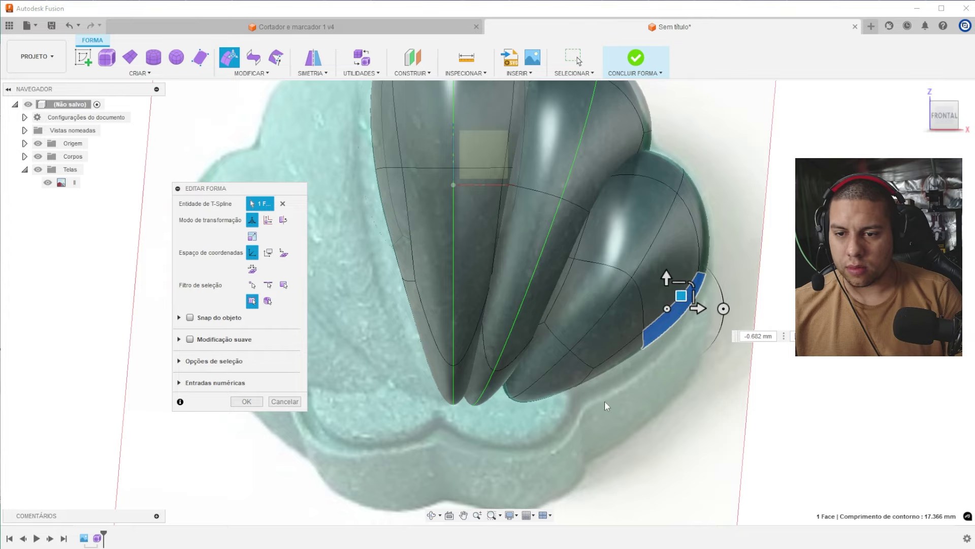
- Select the entire third lobe, shift it along the Y axis and clear the selection
shift+middle_drag(664, 365, 616, 286)
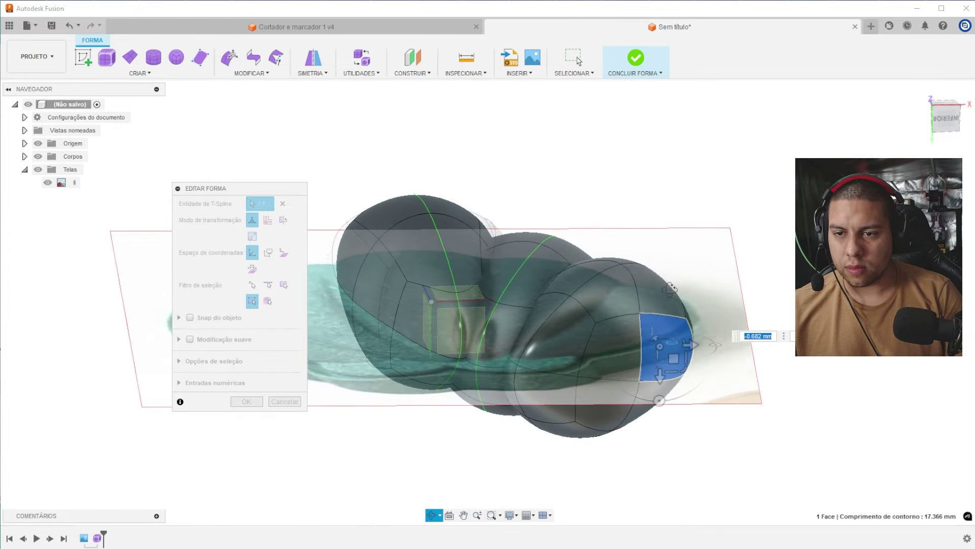
double_click(616, 286)
text(1)
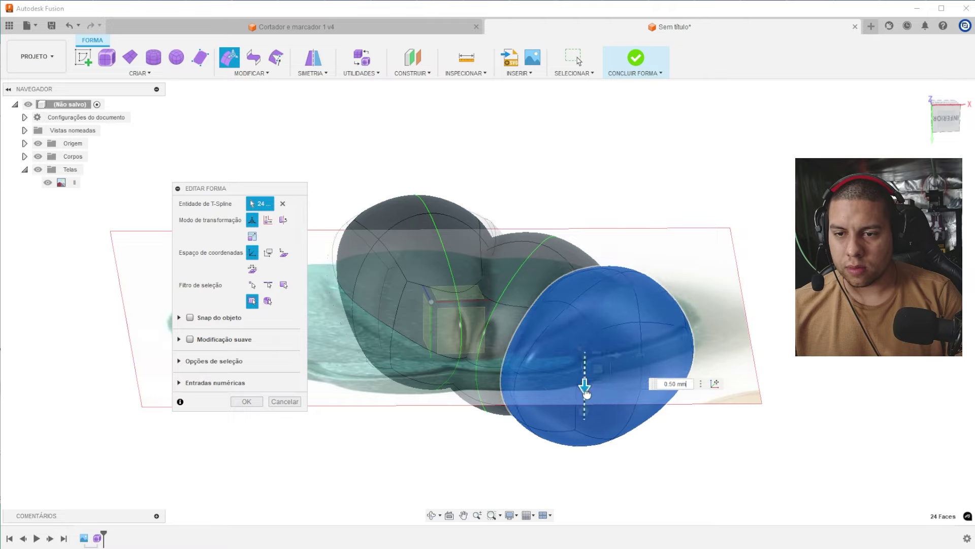
key(Return)
mouse_move(595, 354)
shift+middle_down()
mouse_move(584, 325)
mouse_move(597, 340)
shift+middle_up()
key(Escape)
- Pull the third lobe's outer front face about 1.49 mm outward in X and raise its upper end
shift+middle_drag(717, 274, 747, 315)
click(944, 113)
click(675, 276)
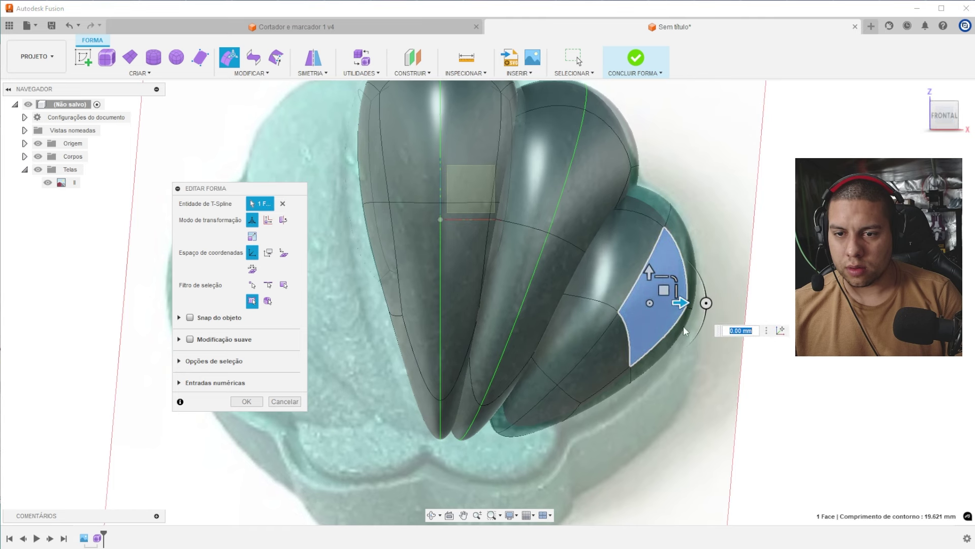
drag(681, 294, 683, 298)
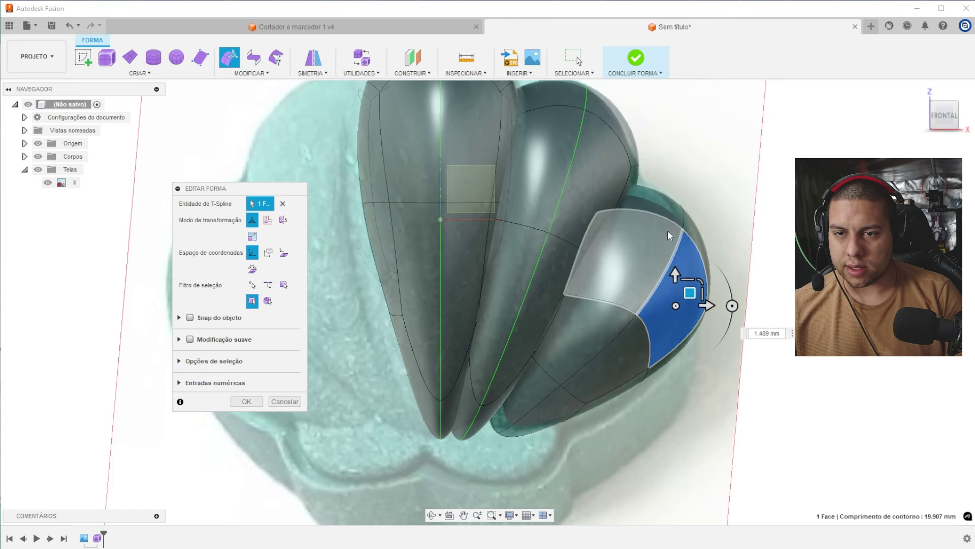
click(655, 224)
click(646, 210)
drag(643, 198, 641, 177)
- Move the third lobe's outer front face about 0.81 mm inward and its tip face about 1.33 mm inward and 1.21 mm down
click(690, 309)
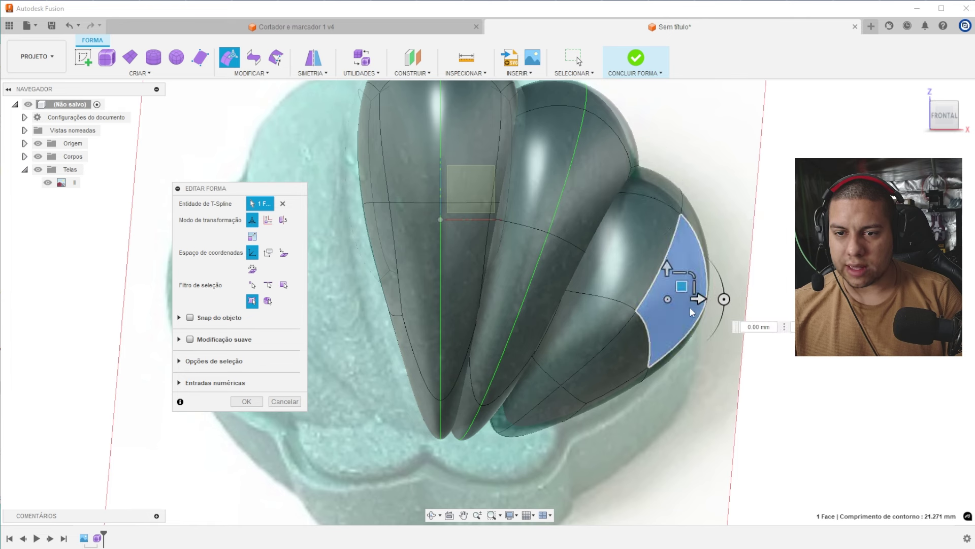
mouse_move(681, 285)
mouse_down()
mouse_move(634, 283)
mouse_move(674, 284)
mouse_move(666, 290)
mouse_up()
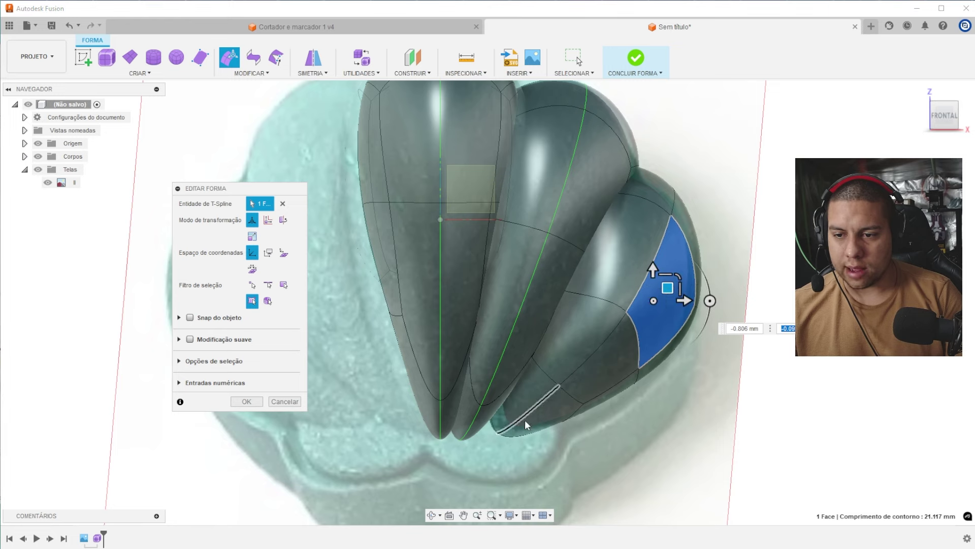
click(504, 421)
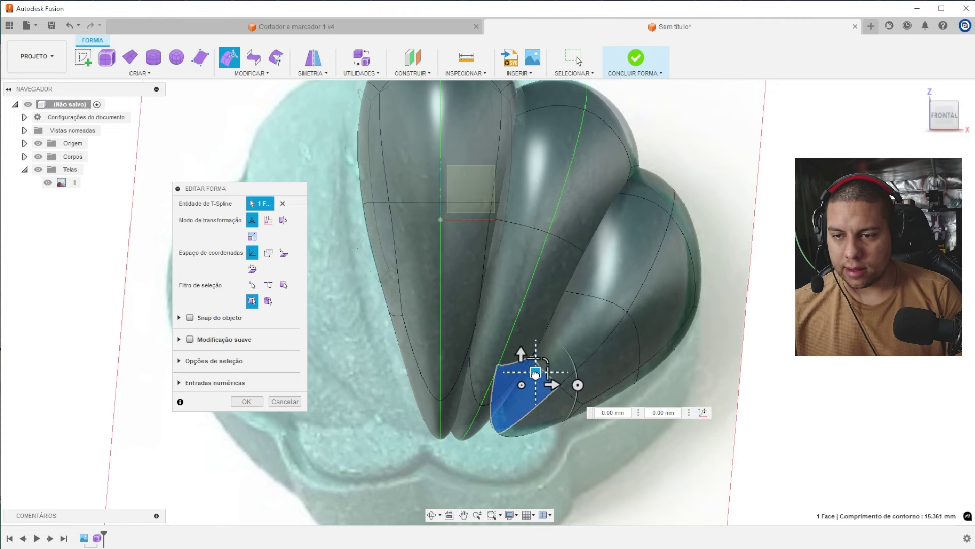
drag(528, 382, 508, 393)
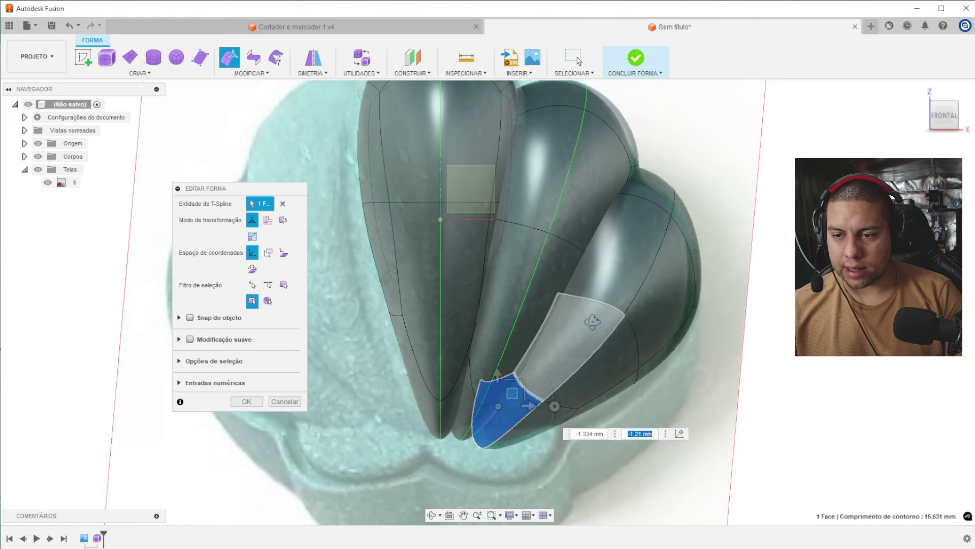
- Clear the third lobe's face selection and finish its form edit
shift+middle_drag(508, 393, 595, 282)
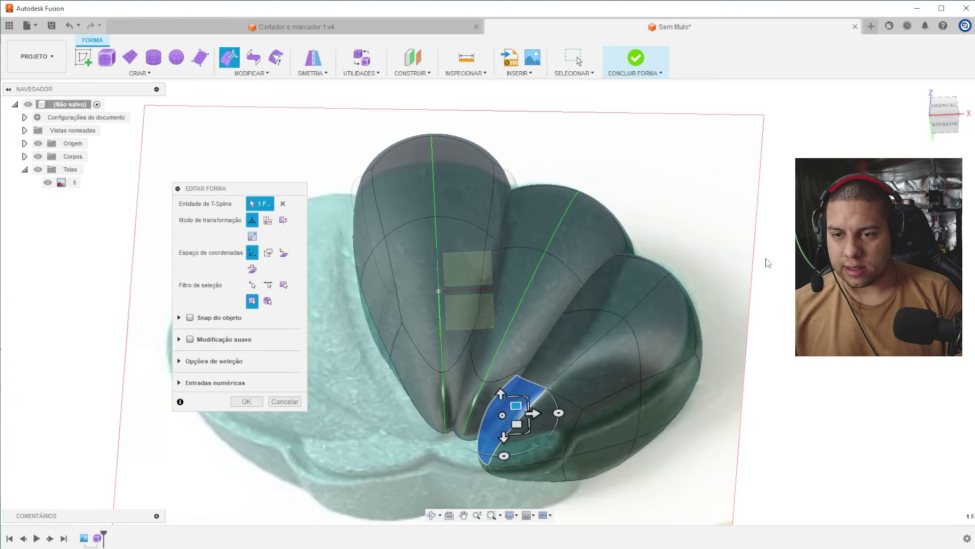
key(Escape)
shift+middle_drag(766, 264, 638, 249)
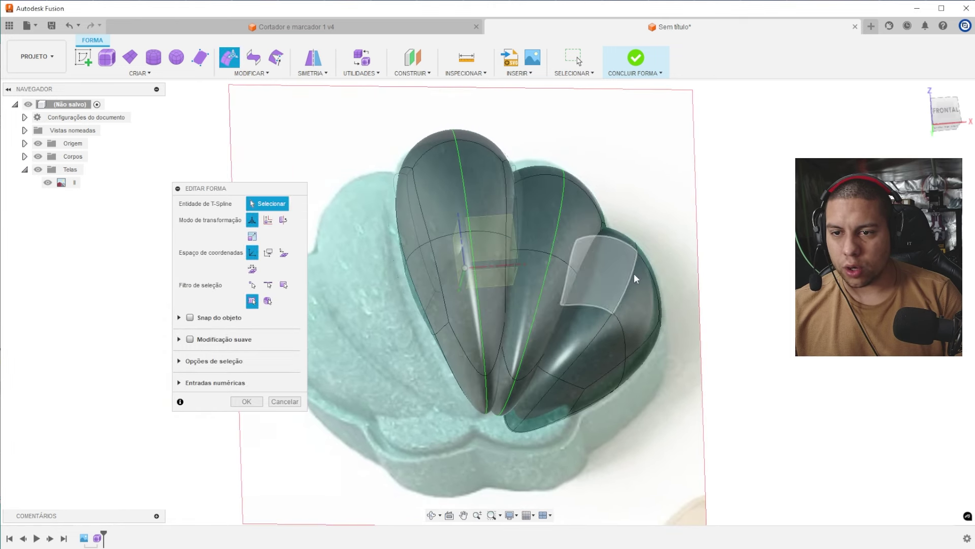
click(248, 401)
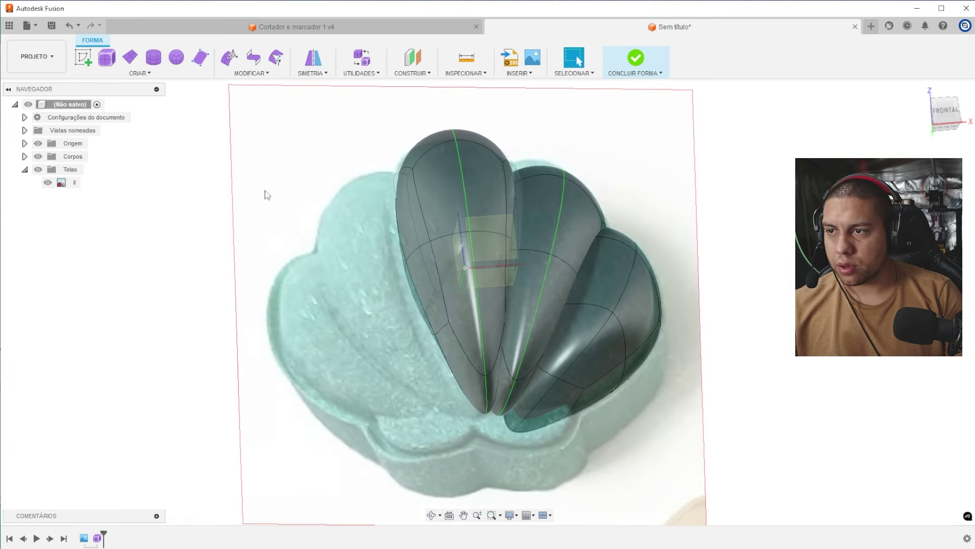
- Mirror-duplicate the second lobe across the shell's central vertical plane, with welding on at a 0.01 mm tolerance
click(306, 75)
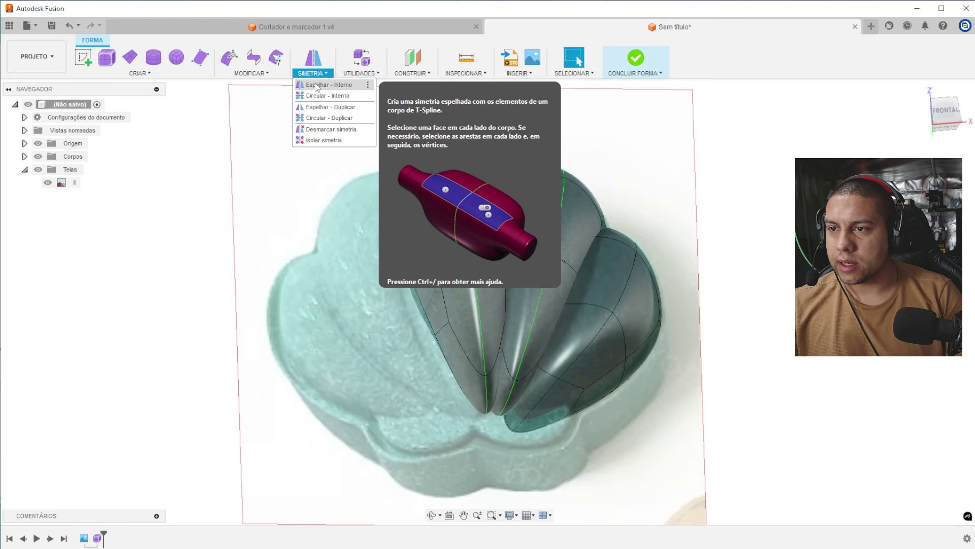
click(319, 108)
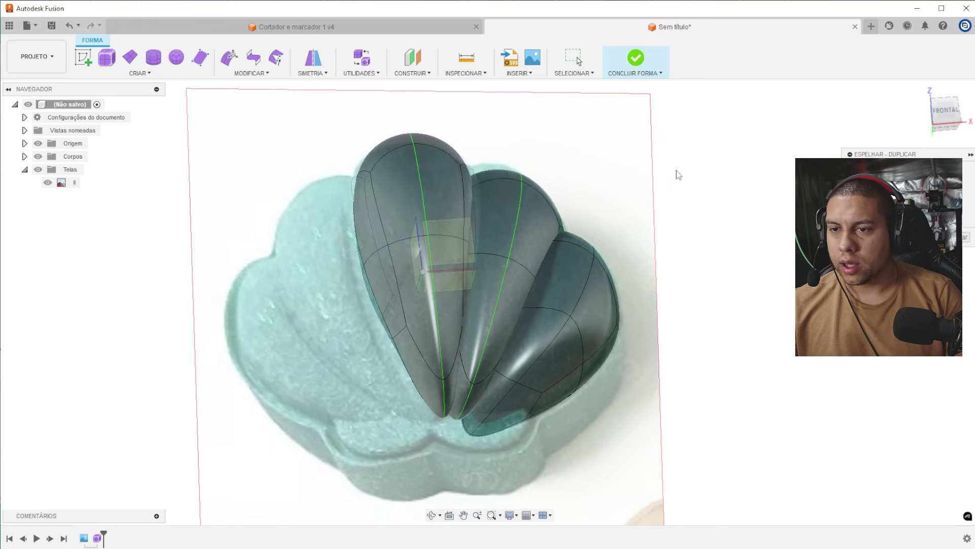
drag(940, 153, 231, 205)
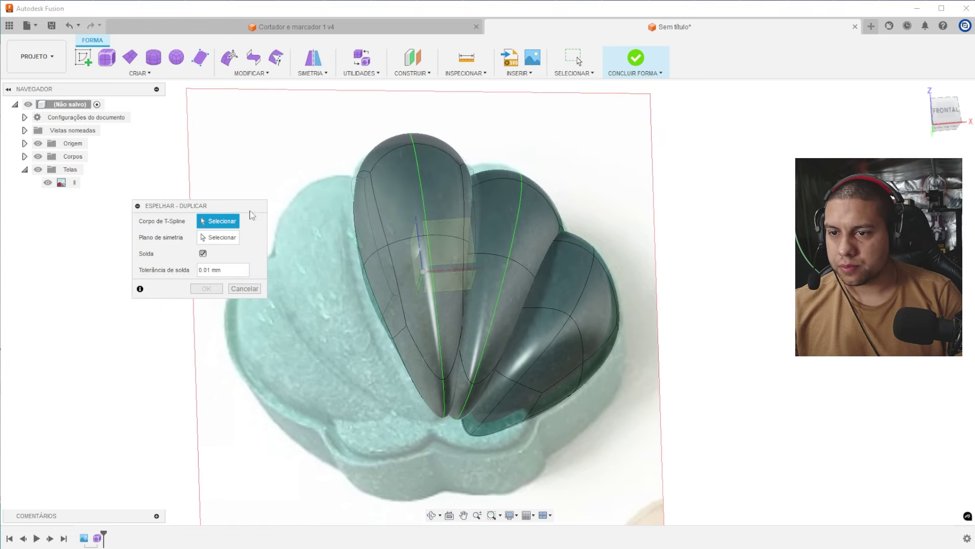
click(530, 239)
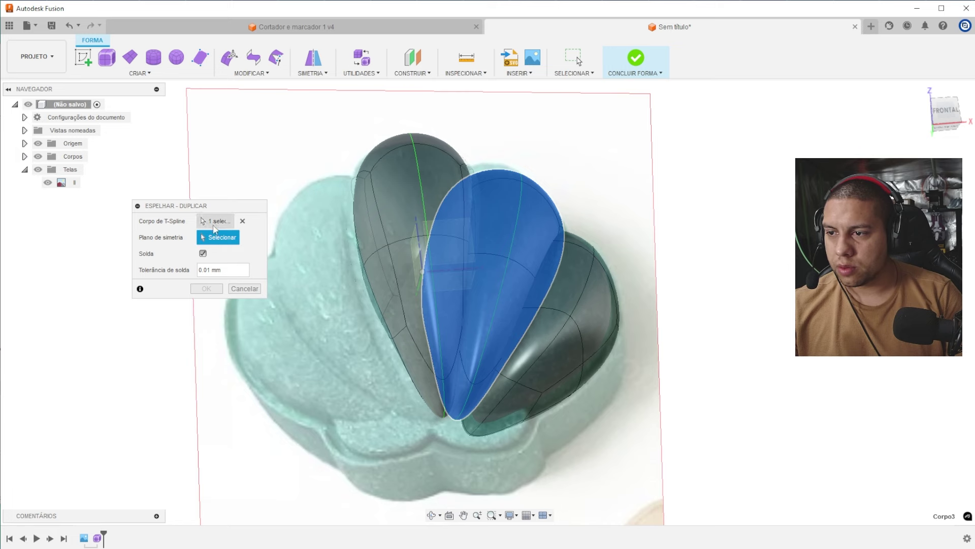
shift+middle_drag(468, 229, 501, 196)
click(407, 252)
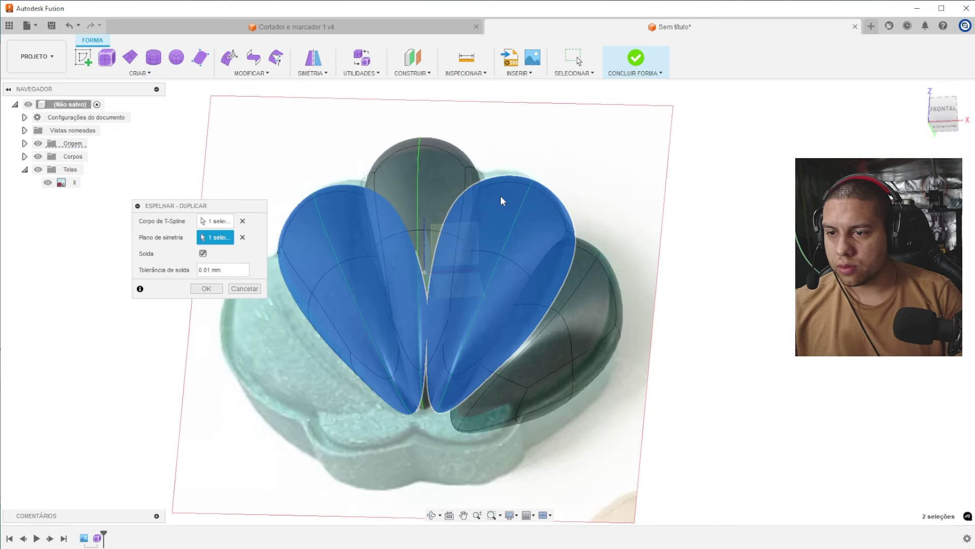
key(Return)
- Repeat the mirror duplication for the outermost third lobe, using the shell's central vertical plane
shift+middle_drag(556, 217, 604, 209)
right_click(612, 160)
click(617, 125)
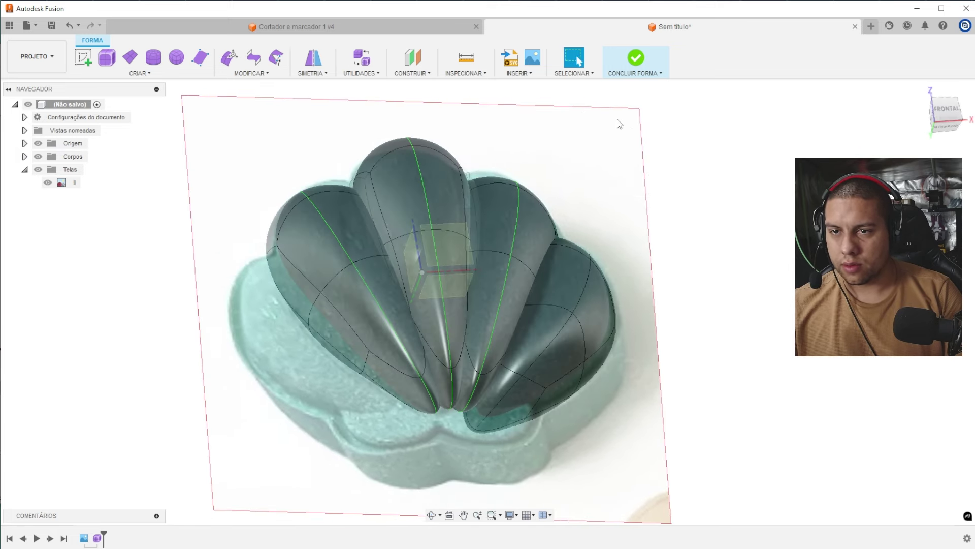
click(584, 315)
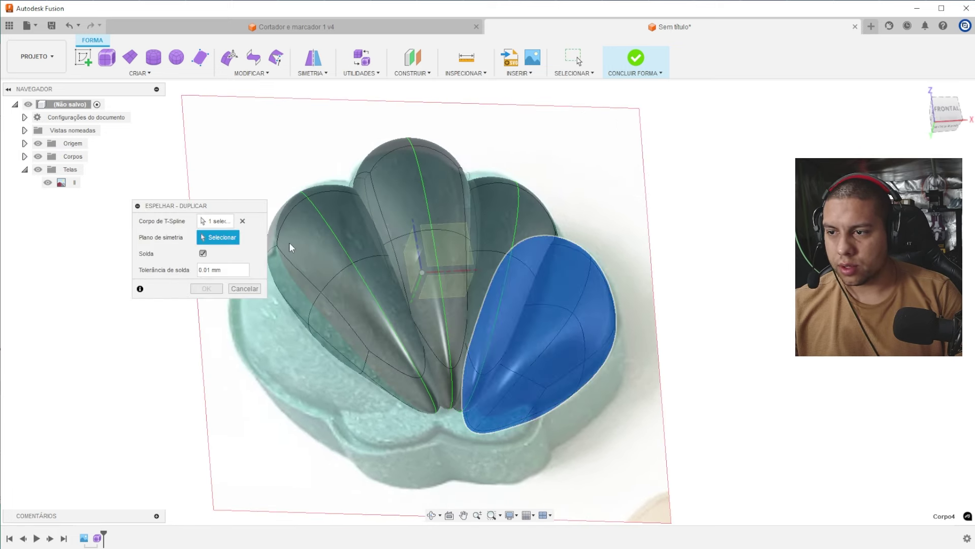
click(404, 250)
key(Return)
shift+middle_drag(404, 250, 539, 280)
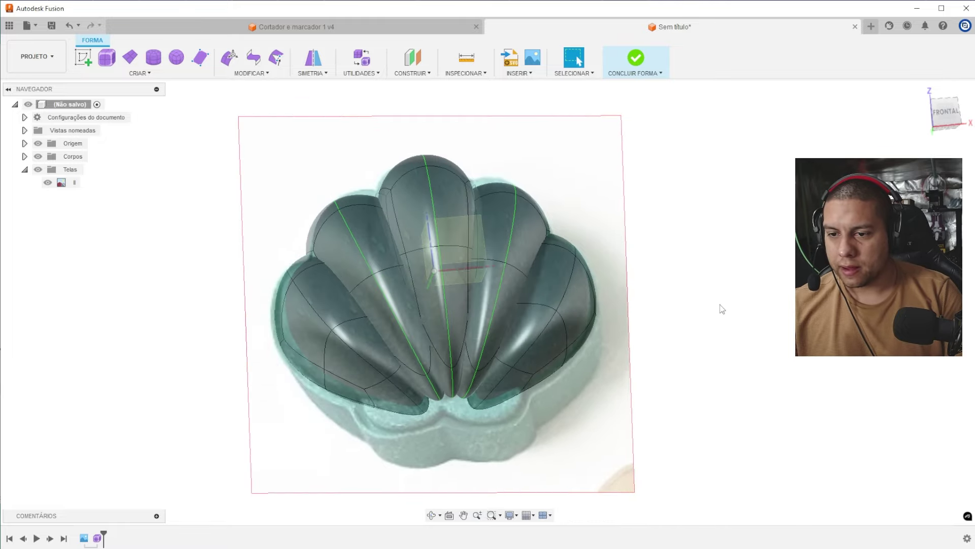
- Examine from below how the lobes overlap and meet around the middle lobe's tip
shift+middle_drag(721, 304, 714, 260)
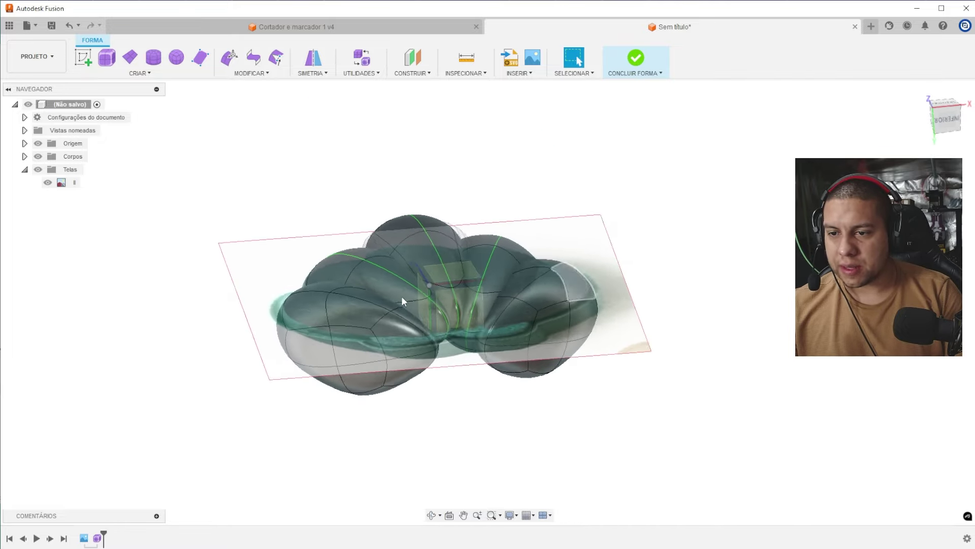
scroll(452, 311, up, 5)
mouse_move(520, 337)
shift+middle_down()
mouse_move(511, 339)
mouse_move(503, 317)
mouse_move(501, 333)
shift+middle_up()
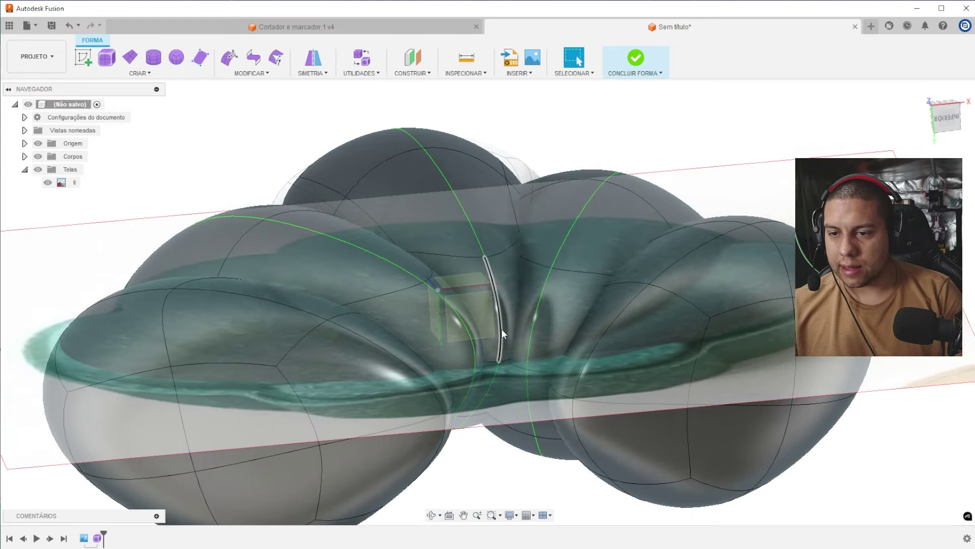
scroll(501, 346, down, 5)
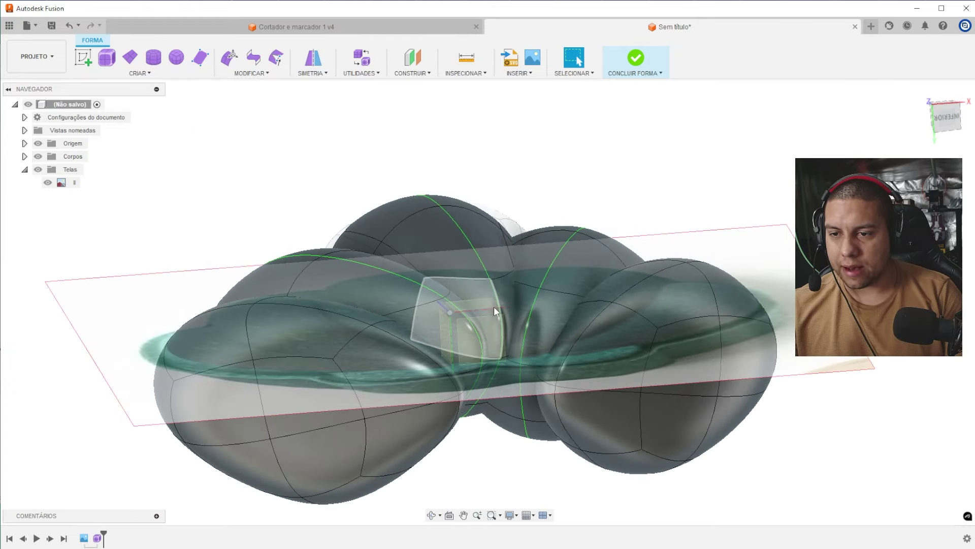
shift+middle_drag(495, 308, 475, 396)
scroll(483, 332, up, 5)
click(466, 356)
click(457, 368)
shift+middle_drag(512, 248, 516, 206)
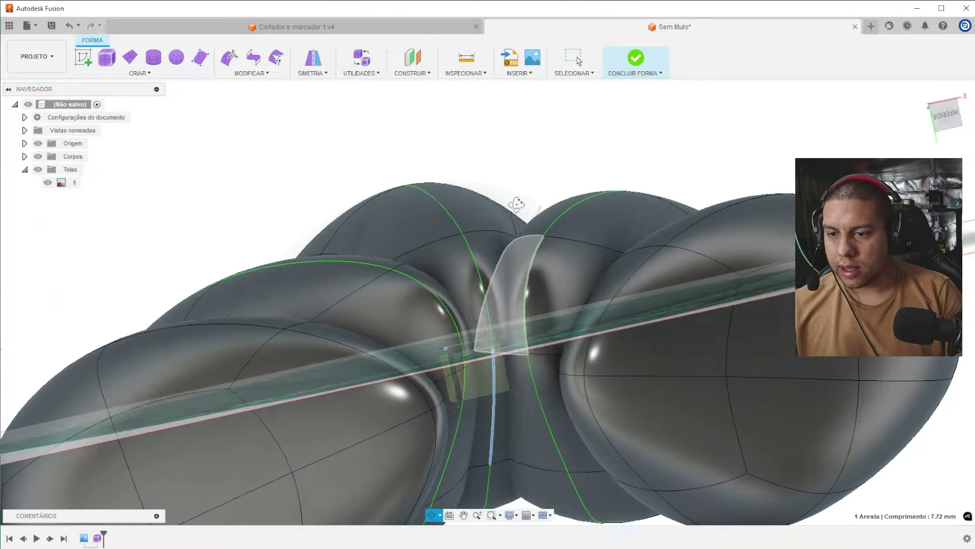
- Move the vertex above the tip on the middle lobe's rear centreline down to about Z -7.06 mm
click(490, 464)
shift+middle_drag(491, 465, 515, 284)
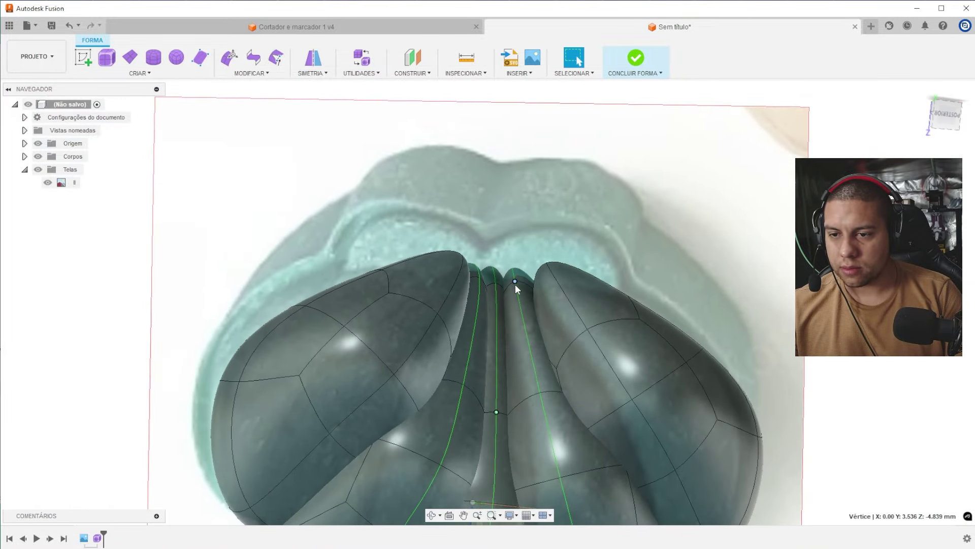
click(497, 282)
click(236, 62)
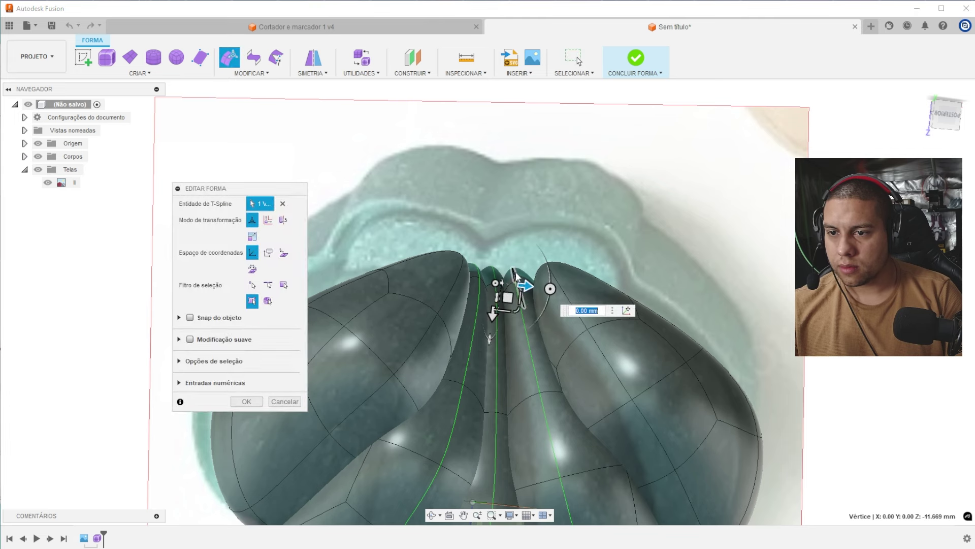
click(943, 112)
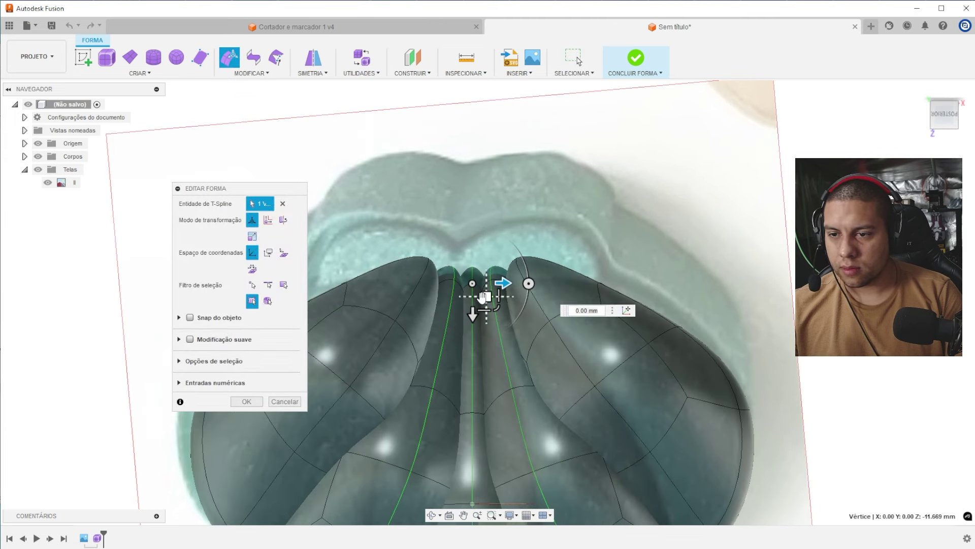
drag(474, 312, 474, 294)
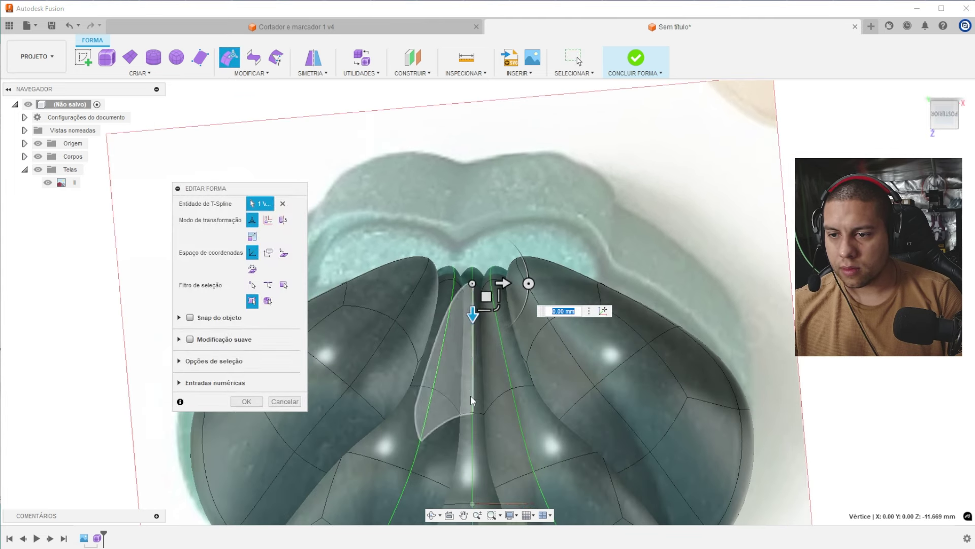
click(472, 411)
drag(472, 439, 471, 345)
- Select both second lobes completely and move them 1 mm along Y, behind the middle lobe
scroll(512, 268, down, 3)
shift+middle_drag(511, 268, 549, 420)
scroll(549, 417, up, 3)
middle_drag(509, 205, 531, 353)
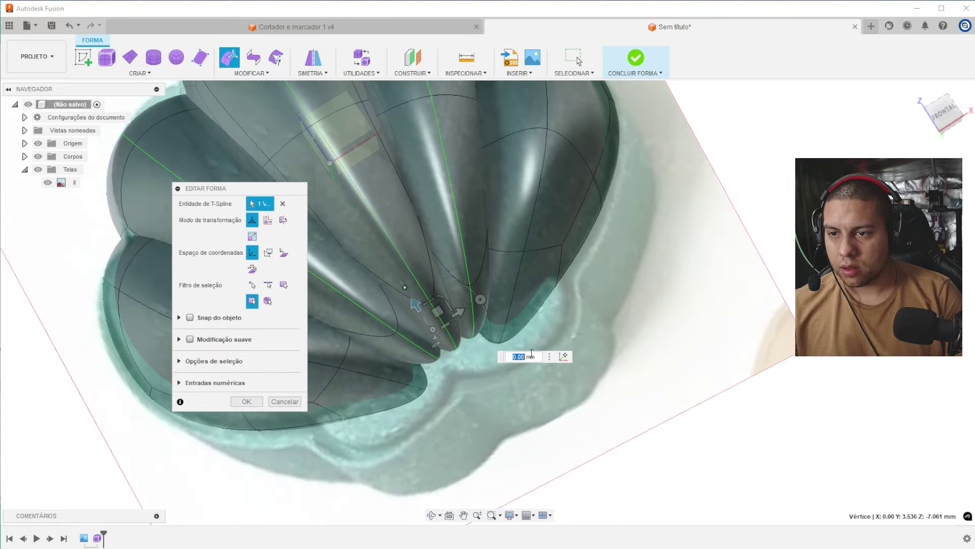
shift+middle_drag(532, 316, 511, 273)
click(496, 239)
click(630, 178)
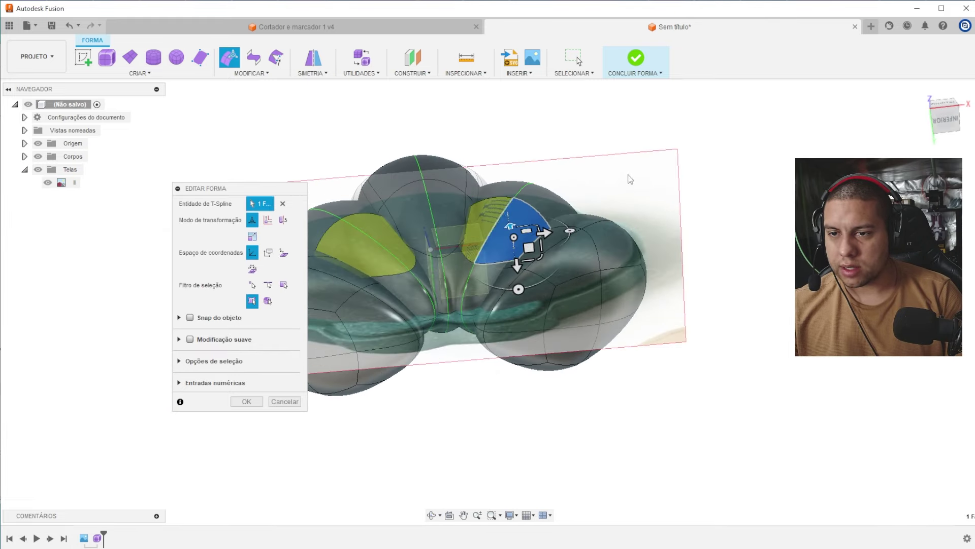
double_click(535, 208)
double_click(514, 223)
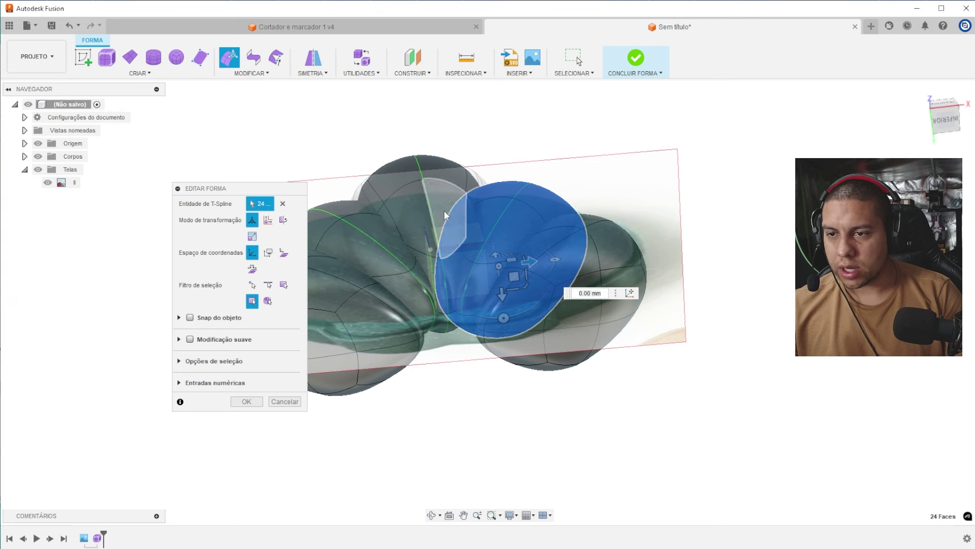
double_click(444, 211)
double_click(359, 247)
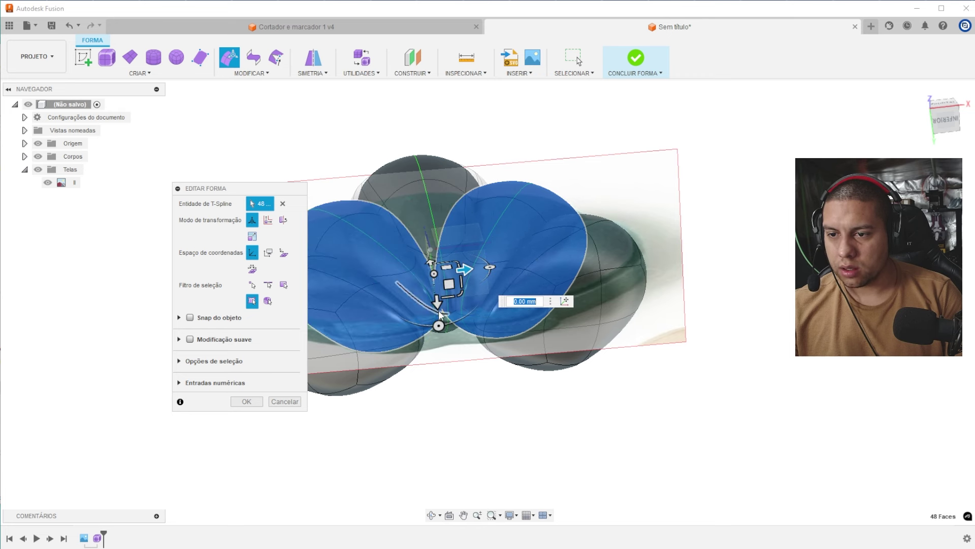
drag(436, 302, 438, 315)
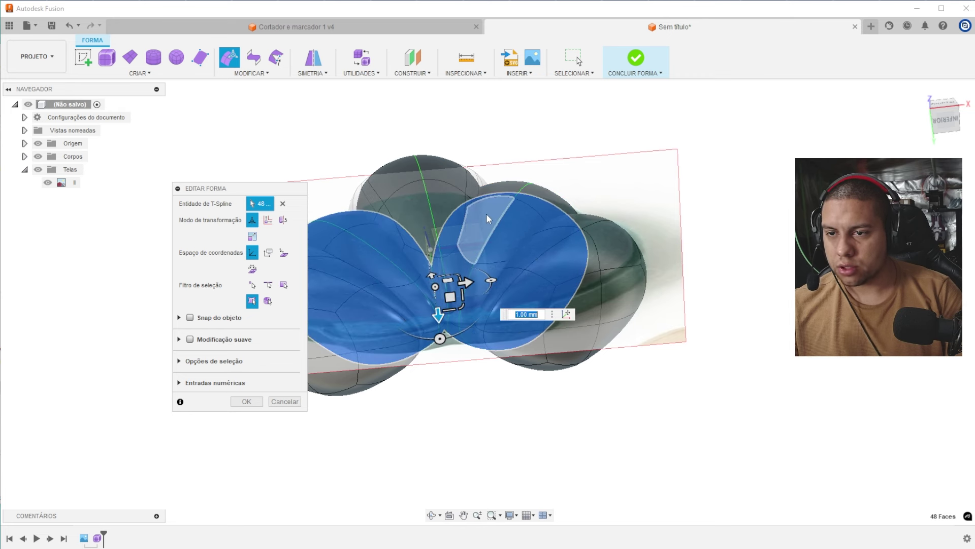
key(Return)
click(659, 166)
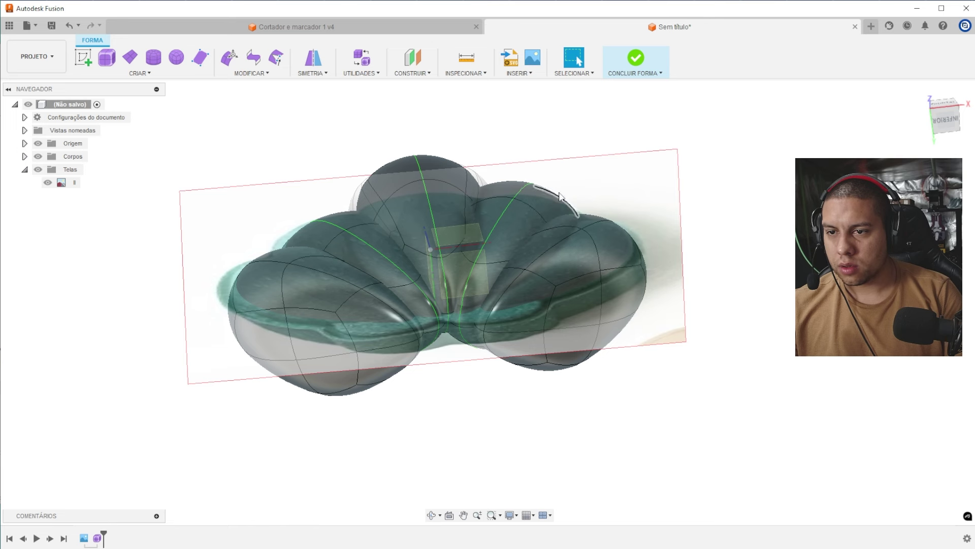
- Delete the body Corpo2, the leftover duplicate of the second lobe
click(24, 157)
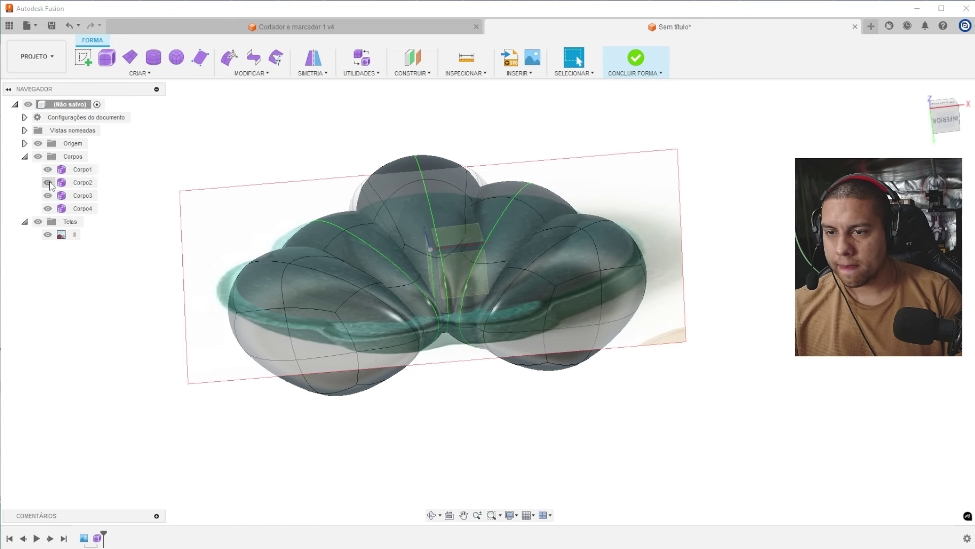
right_click(82, 183)
click(121, 361)
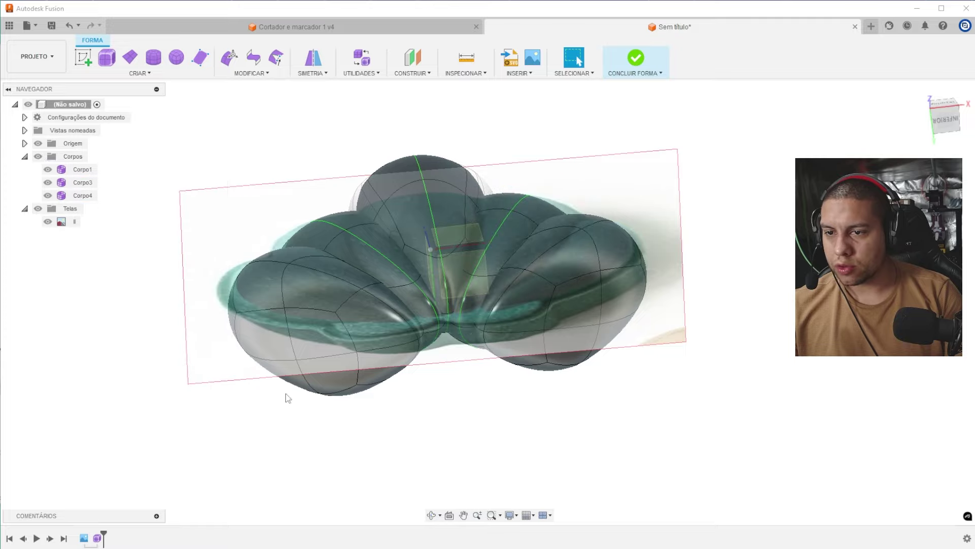
mouse_move(480, 205)
shift+middle_down()
mouse_move(481, 183)
mouse_move(473, 253)
mouse_move(479, 207)
shift+middle_up()
scroll(466, 324, up, 3)
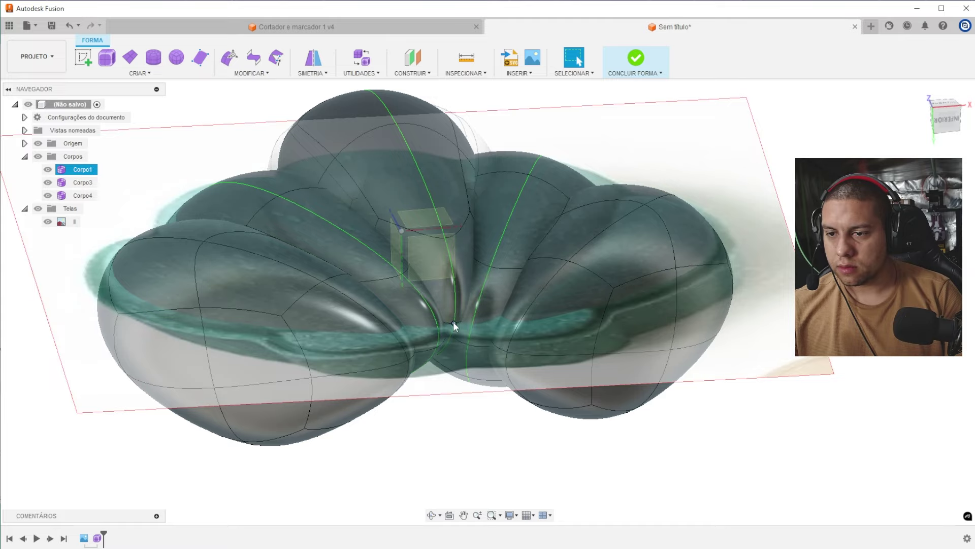
- Shift the lower centreline edge on the middle lobe's front along Y
click(454, 321)
shift+middle_drag(453, 321, 435, 296)
click(433, 294)
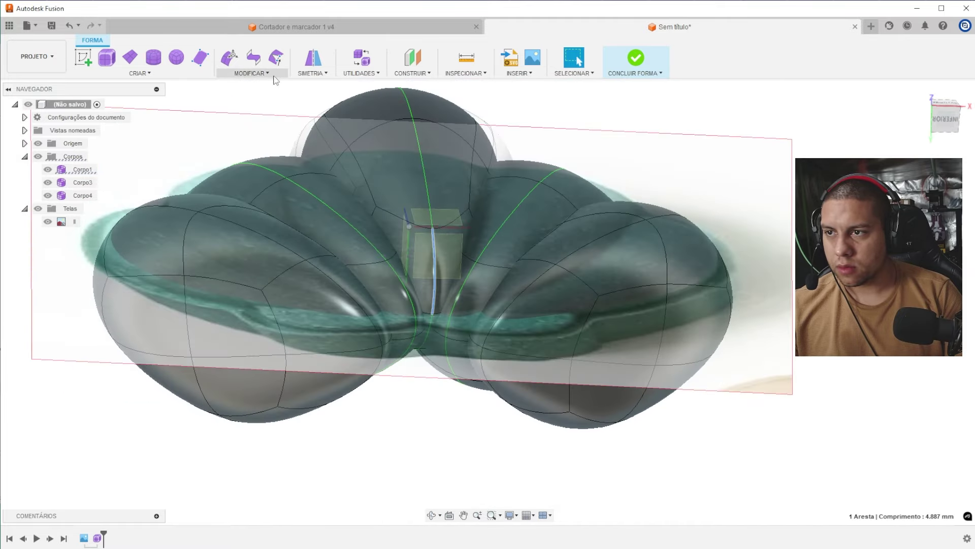
drag(432, 300, 432, 333)
shift+middle_drag(433, 335, 503, 270)
key(Return)
- Select the outermost lobe body Corpo4 with its mirrored half and shift it slightly back along Y
scroll(468, 260, down, 4)
click(612, 298)
scroll(610, 296, up, 3)
mouse_move(606, 293)
shift+middle_down()
mouse_move(611, 261)
mouse_move(608, 285)
shift+middle_up()
click(945, 110)
click(945, 109)
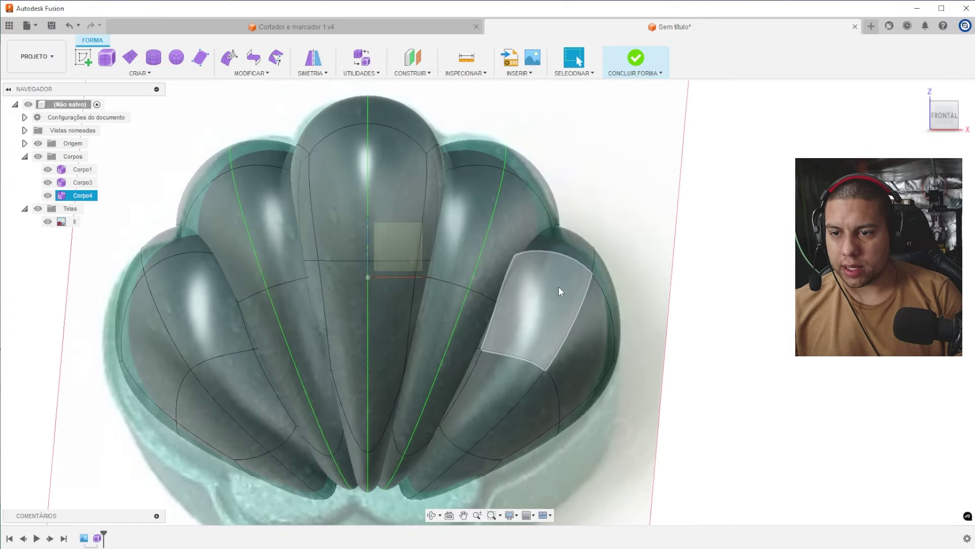
click(553, 287)
shift+middle_drag(647, 250, 653, 200)
mouse_move(732, 222)
shift+middle_down()
mouse_move(747, 237)
mouse_move(731, 213)
shift+middle_up()
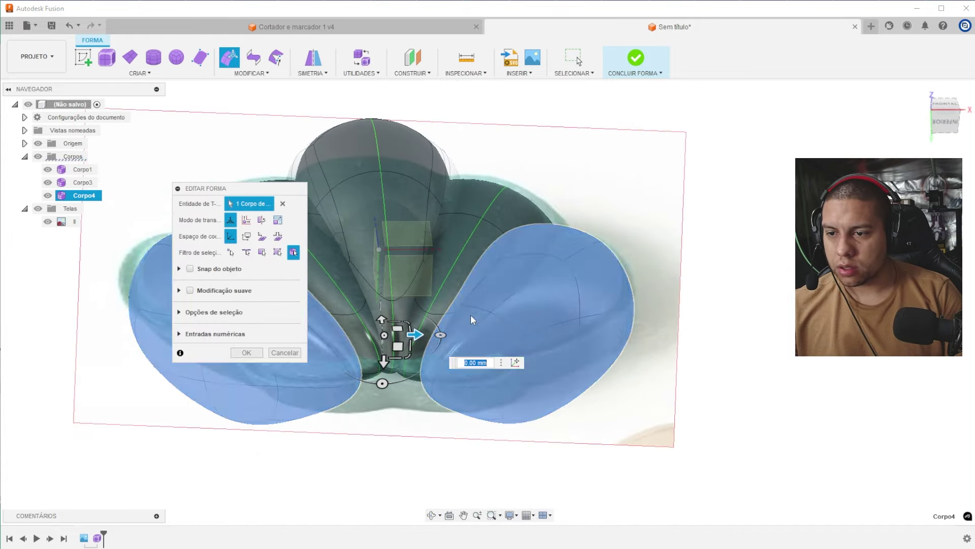
drag(381, 361, 384, 373)
shift+middle_drag(539, 260, 541, 299)
key(Return)
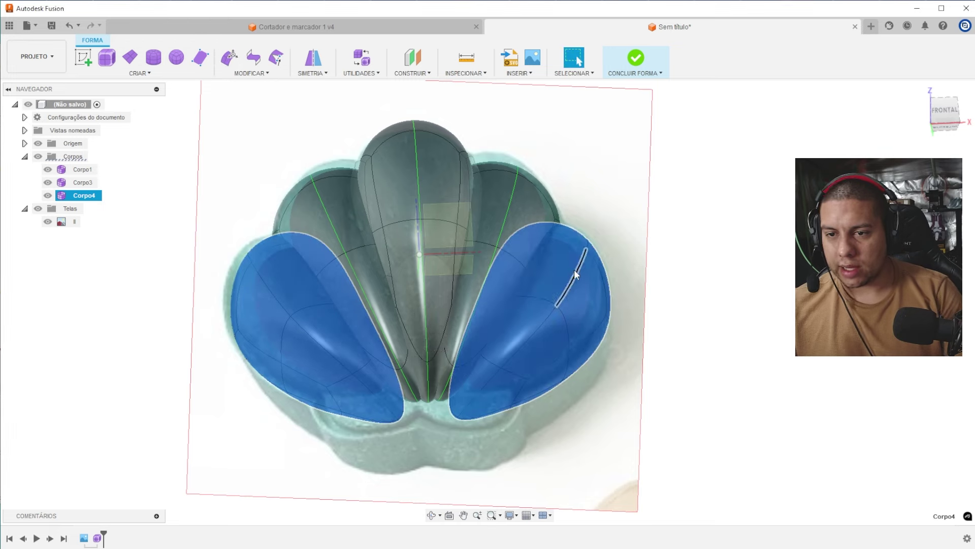
- Move the upper edge of the outermost lobe Corpo4 upward and outward in the front view
click(581, 244)
click(230, 58)
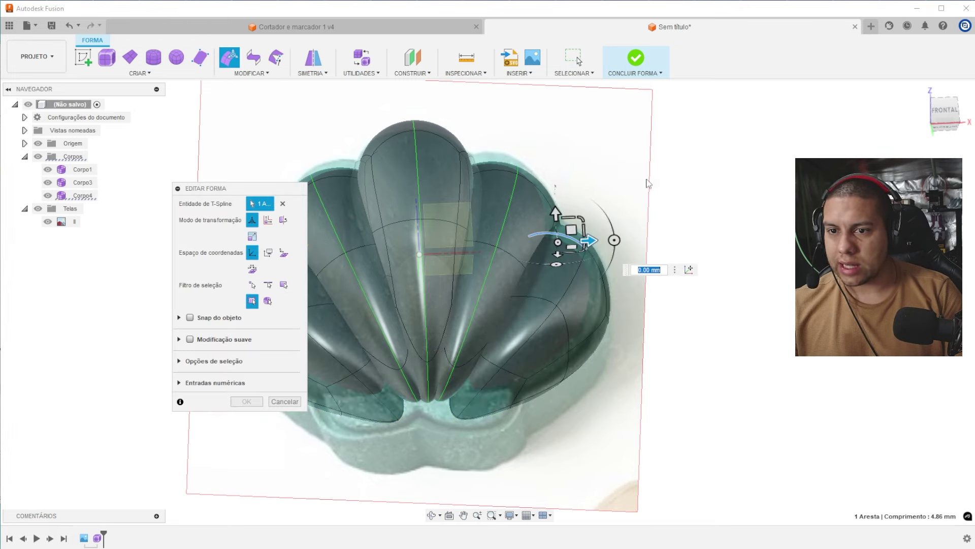
click(950, 116)
scroll(584, 315, up, 3)
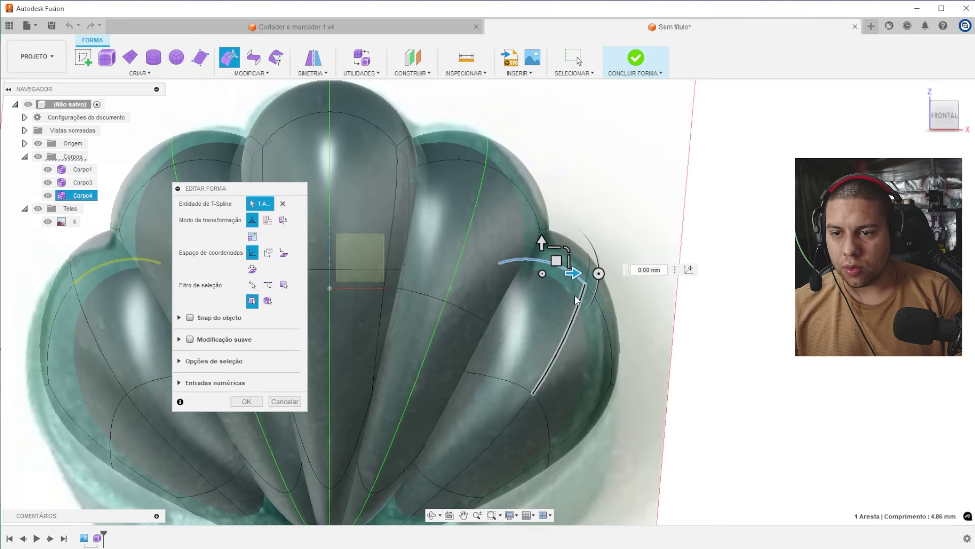
drag(556, 261, 586, 234)
- Shift the outer side face of the outermost lobe slightly outward to match the photo's outline and finish the form edit
click(596, 359)
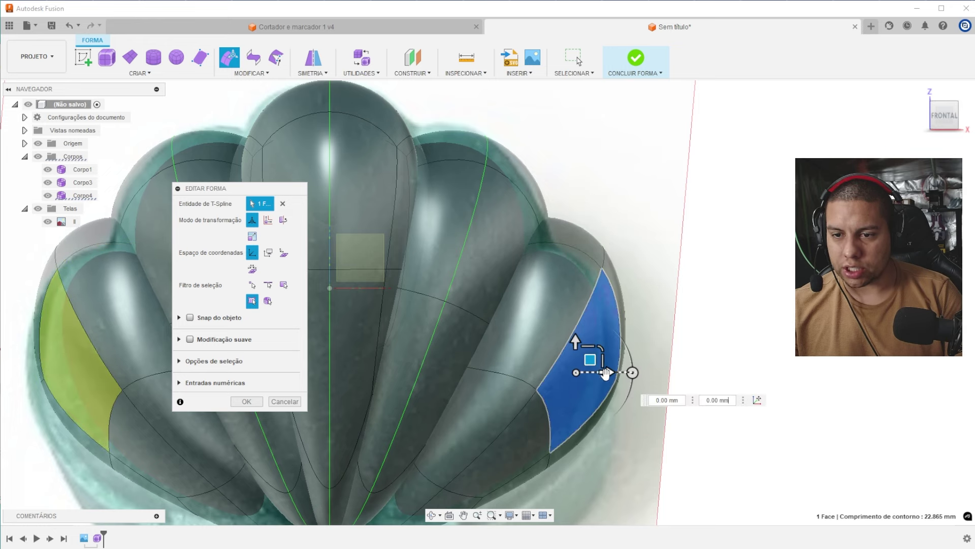
drag(590, 361, 604, 364)
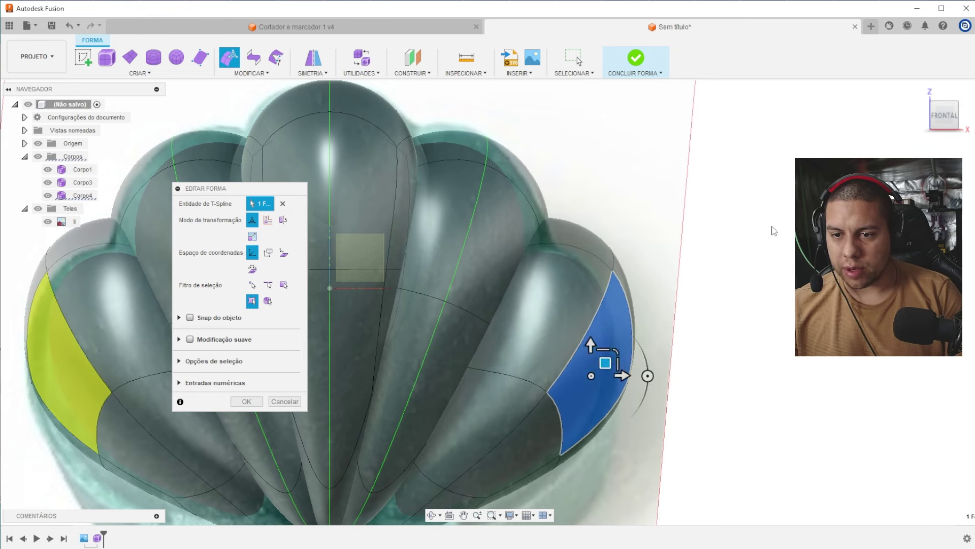
click(762, 232)
scroll(641, 241, down, 3)
shift+middle_drag(646, 251, 639, 208)
click(252, 400)
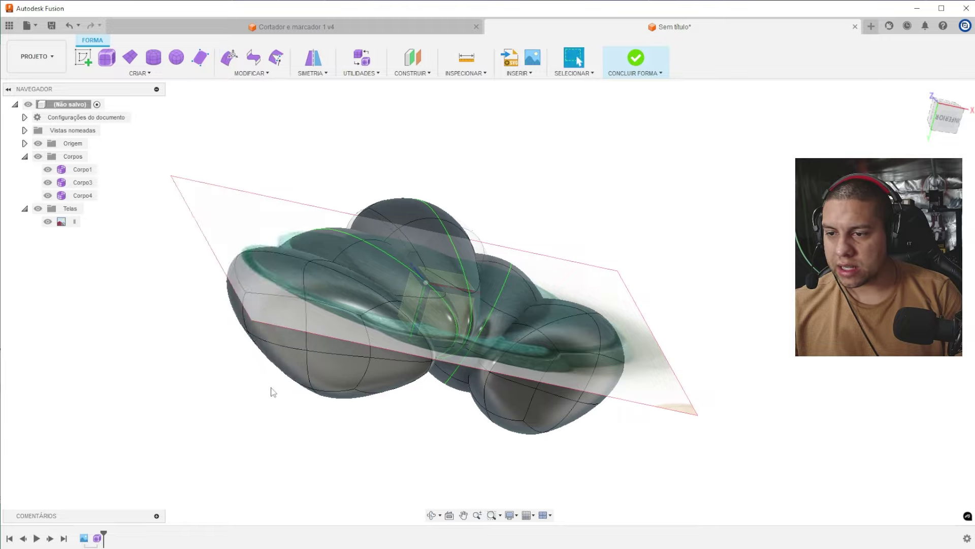
shift+middle_drag(272, 392, 584, 212)
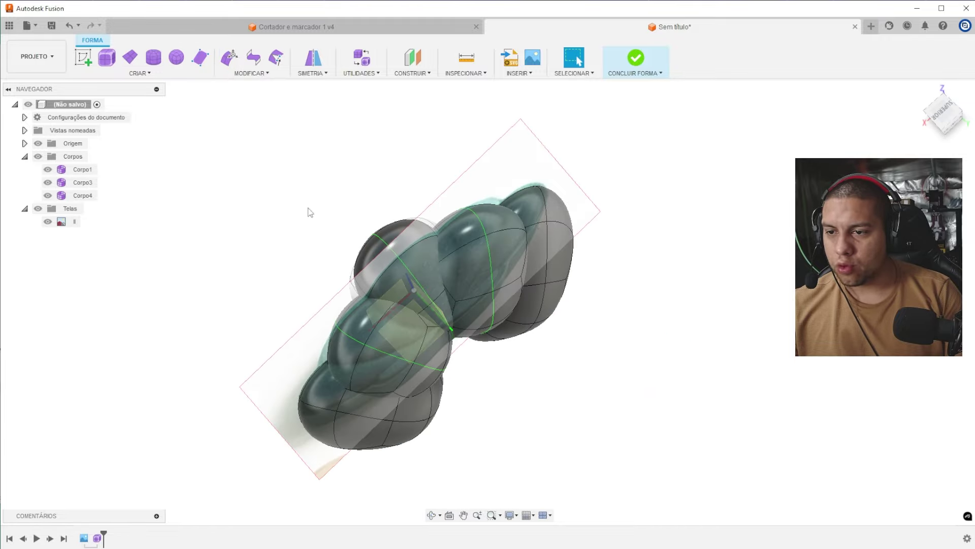
- Sketch a circle centred on the origin that encloses all lobes on the XZ plane and finish the sketch
click(88, 64)
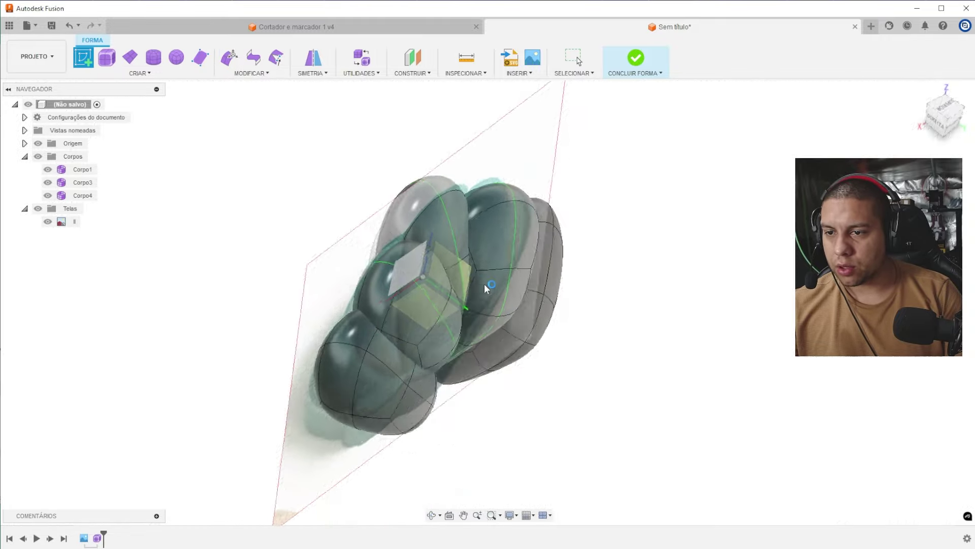
click(503, 270)
key(c)
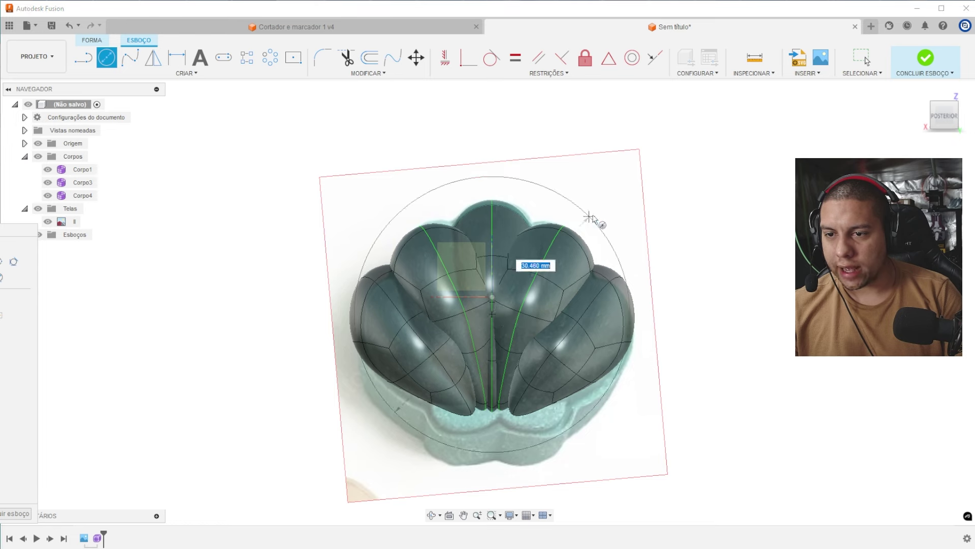
click(618, 197)
key(Escape)
mouse_move(611, 214)
shift+middle_down()
mouse_move(603, 242)
mouse_move(586, 242)
mouse_move(514, 314)
shift+middle_up()
click(585, 243)
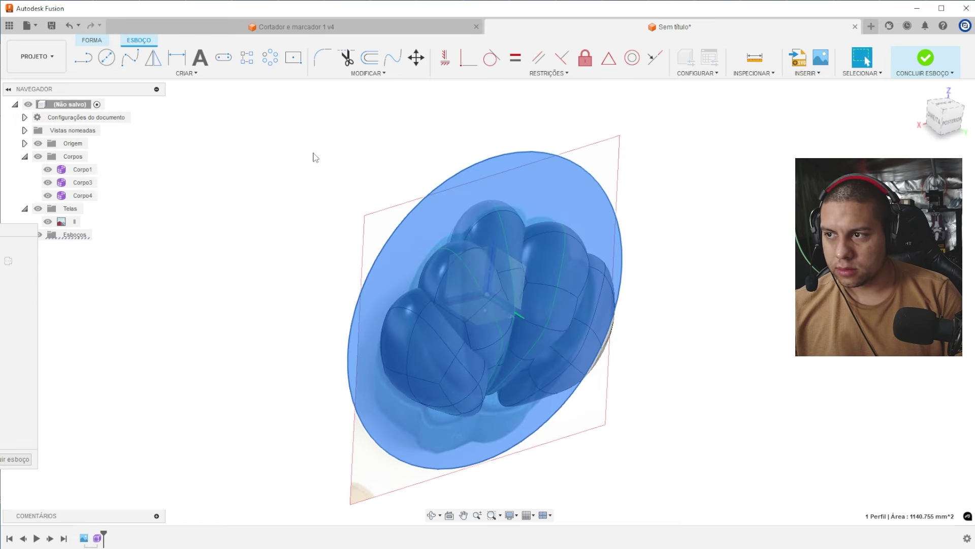
key(Escape)
click(921, 68)
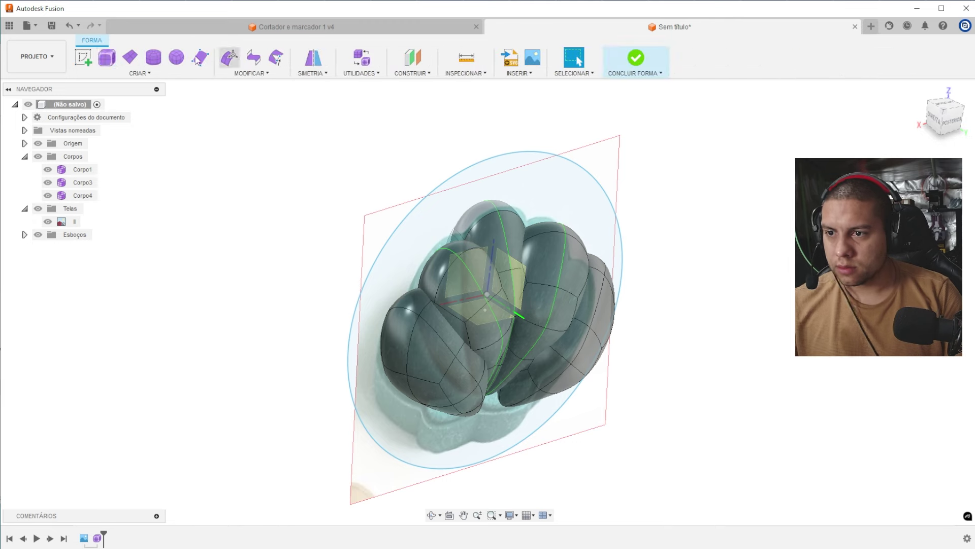
- Finish the form and extrude the circle 14 mm as a cut to remove the back of the lobes
click(635, 58)
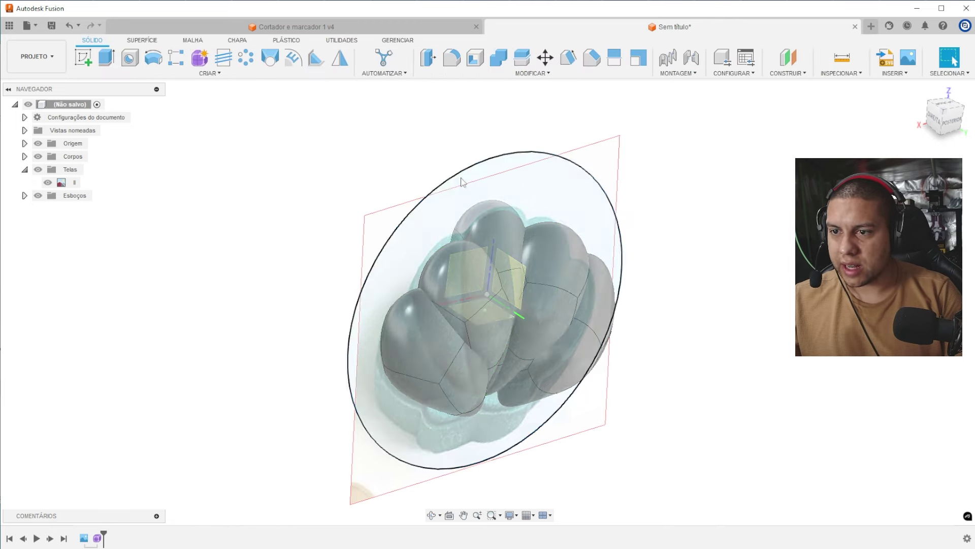
key(e)
drag(528, 335, 569, 362)
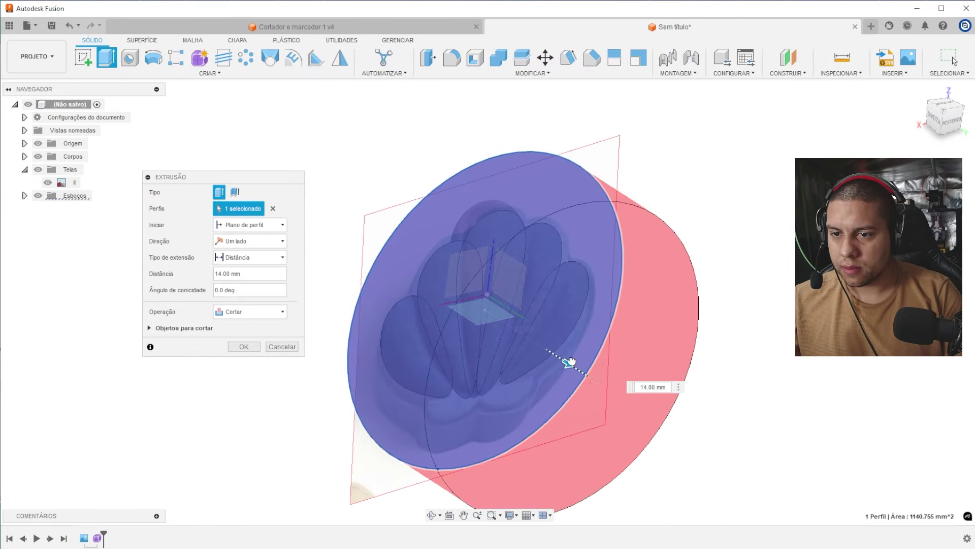
click(250, 346)
mouse_move(455, 260)
shift+middle_down()
mouse_move(570, 228)
mouse_move(618, 248)
mouse_move(614, 272)
mouse_move(614, 231)
mouse_move(610, 257)
mouse_move(468, 264)
shift+middle_up()
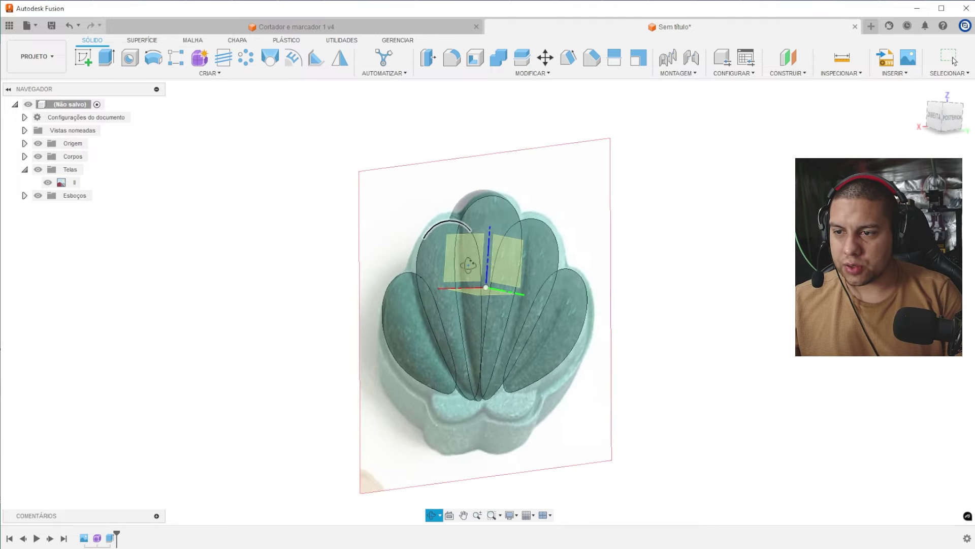
- Hide the origin geometry and inspect the cut lobes with the reference photo temporarily hidden
click(48, 183)
shift+middle_drag(398, 213, 473, 216)
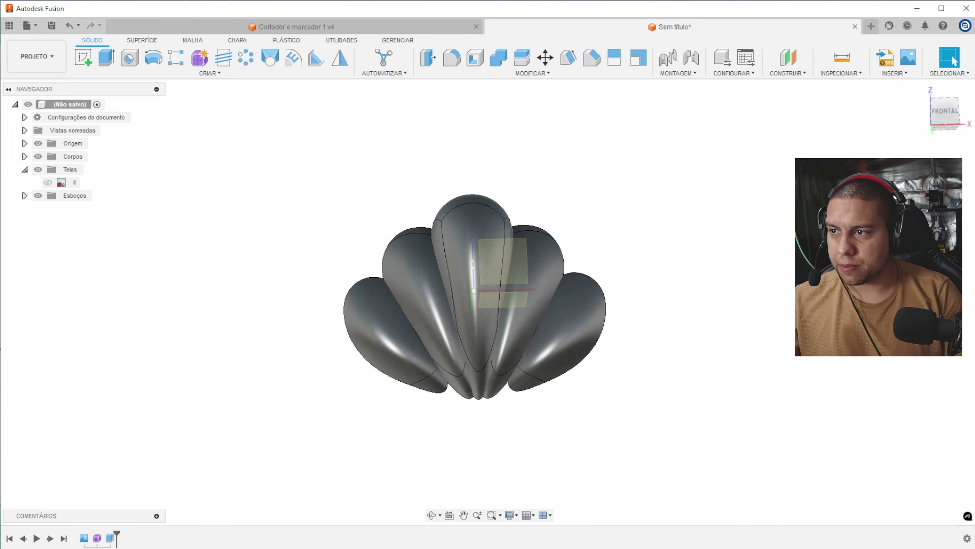
click(25, 144)
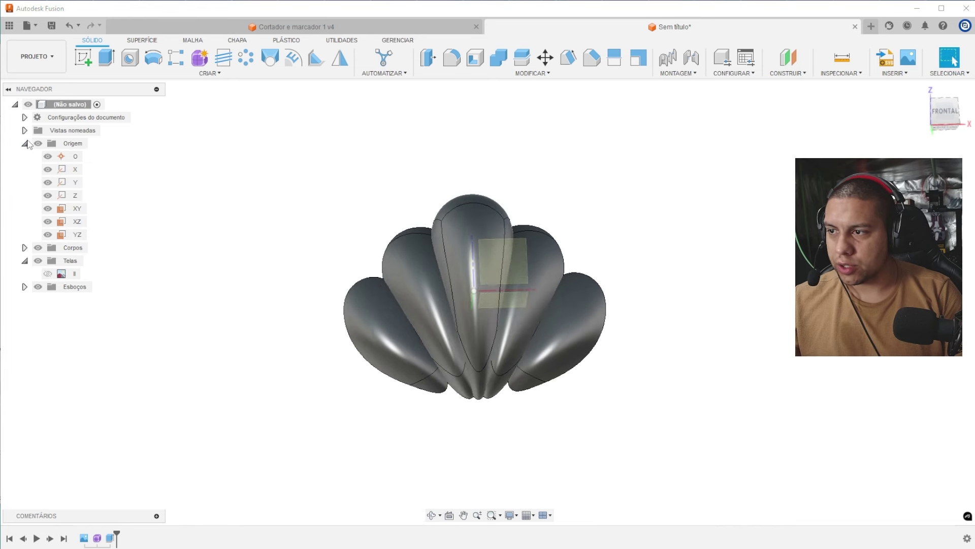
click(25, 144)
click(38, 144)
shift+middle_drag(440, 185, 438, 217)
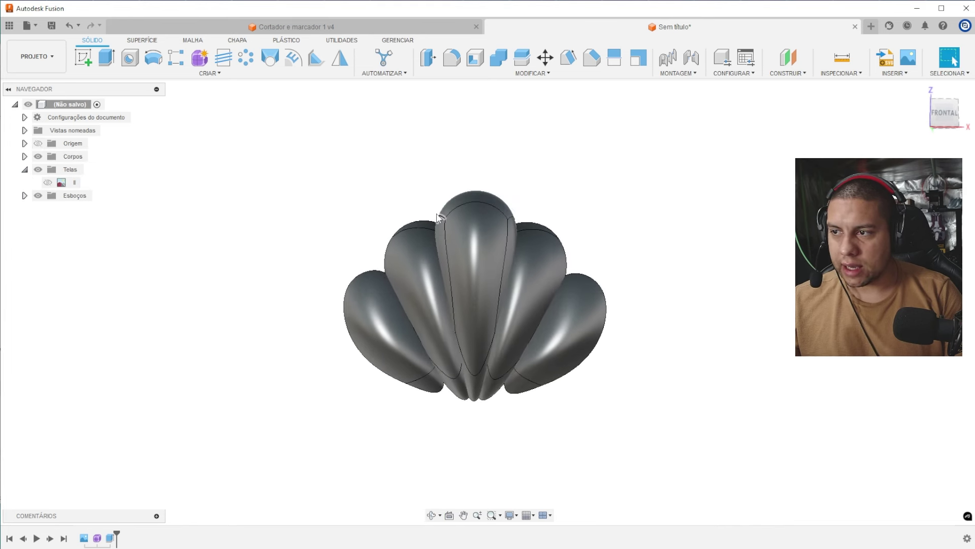
click(47, 182)
shift+middle_drag(531, 229, 589, 244)
click(83, 59)
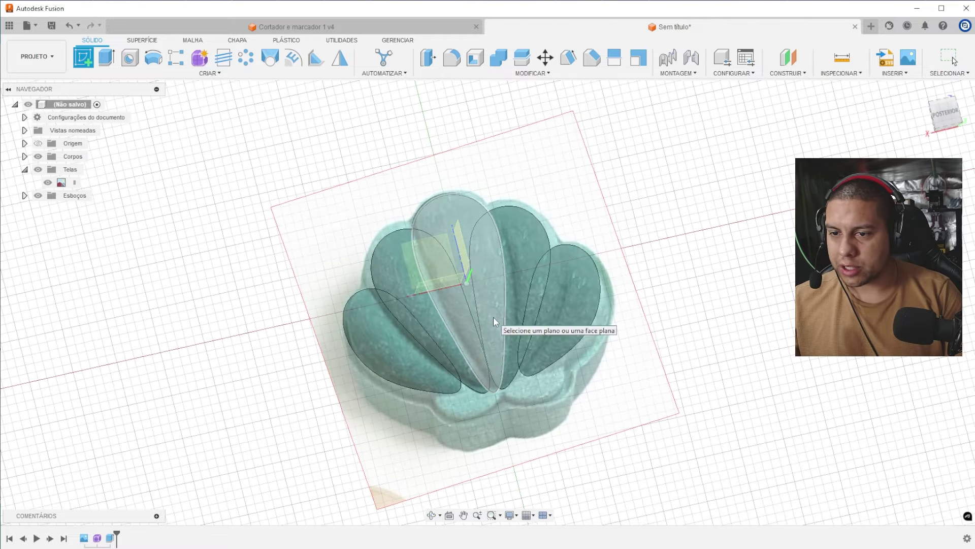
key(Escape)
mouse_move(455, 141)
shift+middle_down()
mouse_move(257, 206)
mouse_move(164, 182)
shift+middle_up()
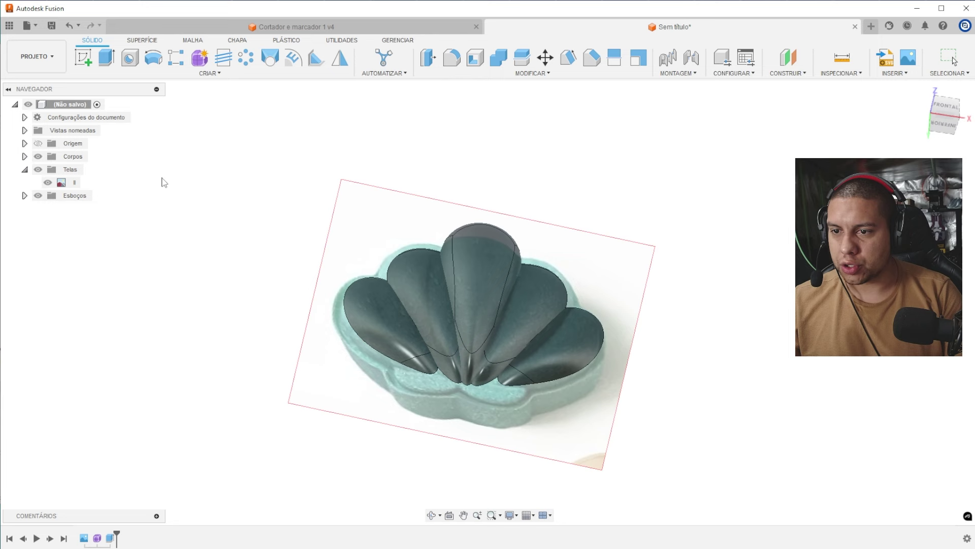
- Combine the five lobe bodies Corpo1 to Corpo5 into one body and compare it with the reference photo
click(25, 156)
click(81, 169)
shift+click(84, 222)
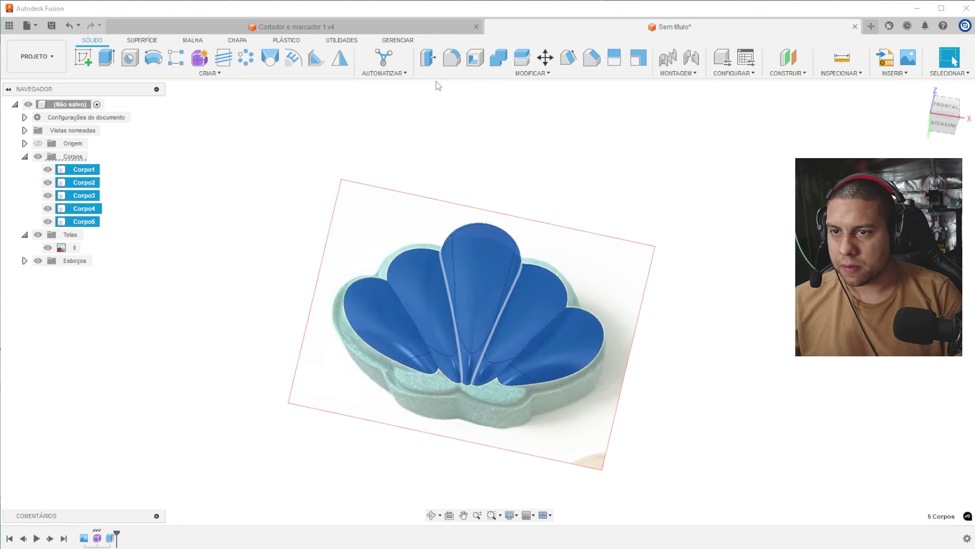
click(502, 57)
click(245, 231)
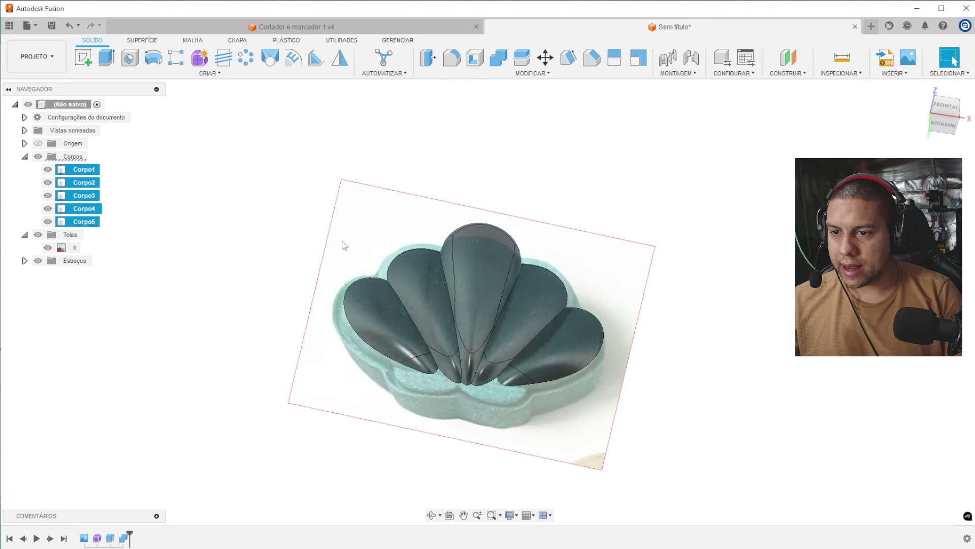
shift+middle_drag(342, 244, 525, 189)
click(48, 169)
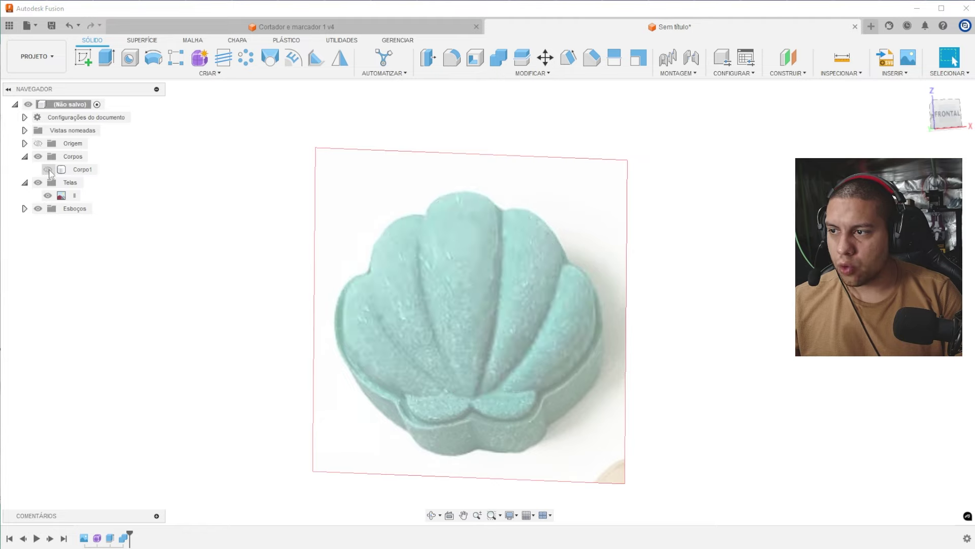
click(47, 170)
- Start a sketch on the flat back face of the shell and project the face's outline into it
shift+middle_drag(394, 196, 534, 193)
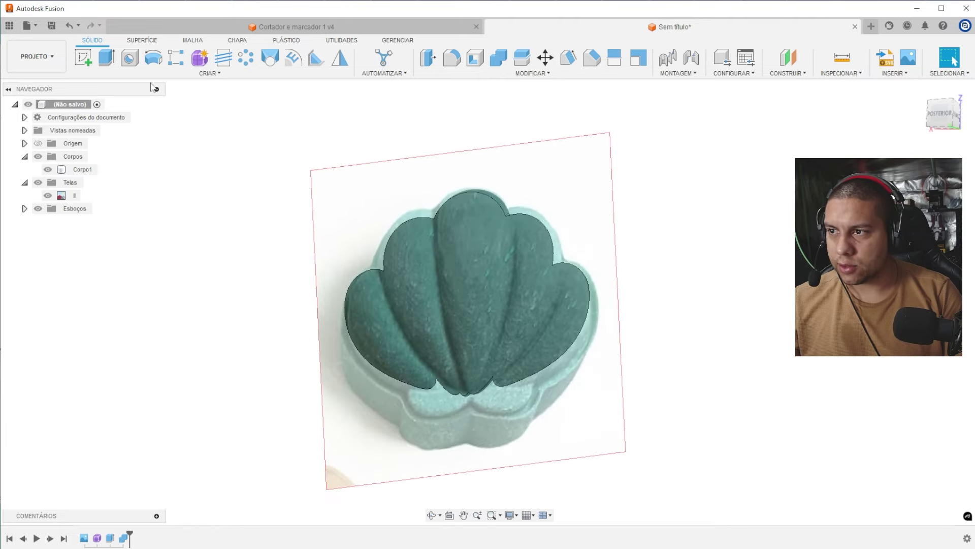
click(84, 58)
click(483, 321)
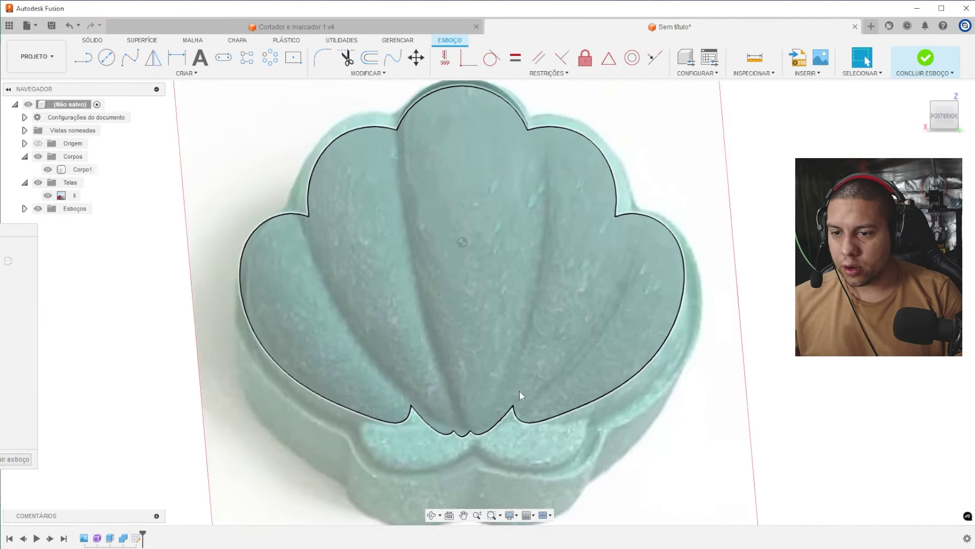
scroll(519, 390, up, 3)
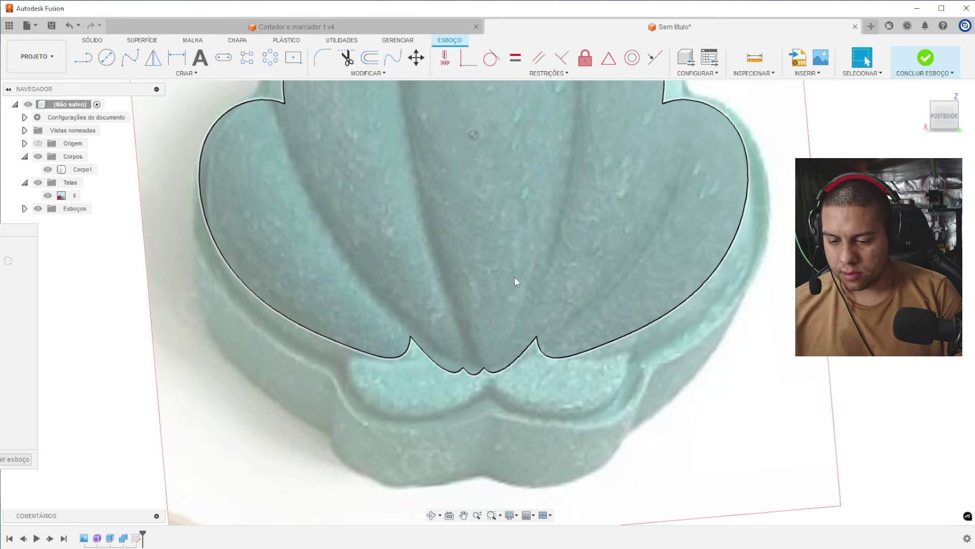
scroll(447, 315, up, 2)
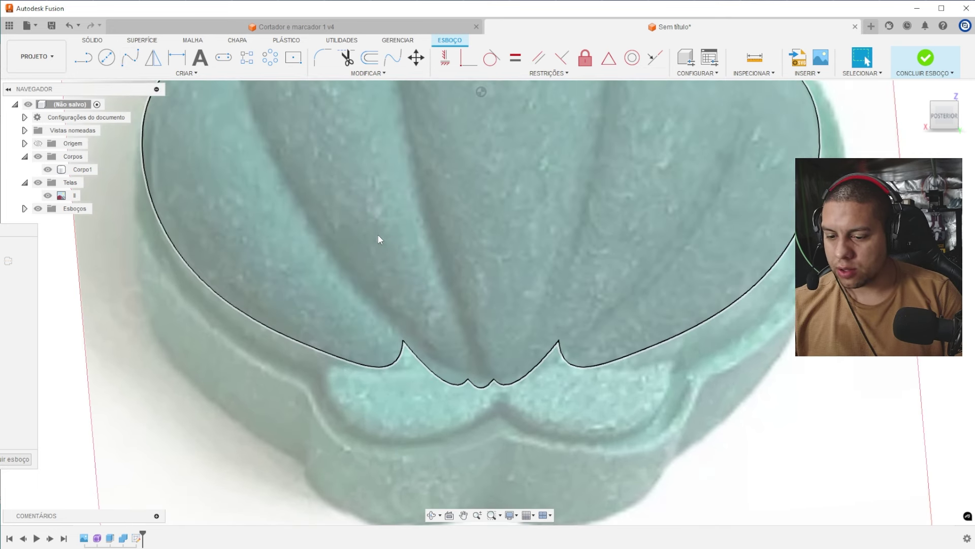
key(p)
click(429, 304)
key(Return)
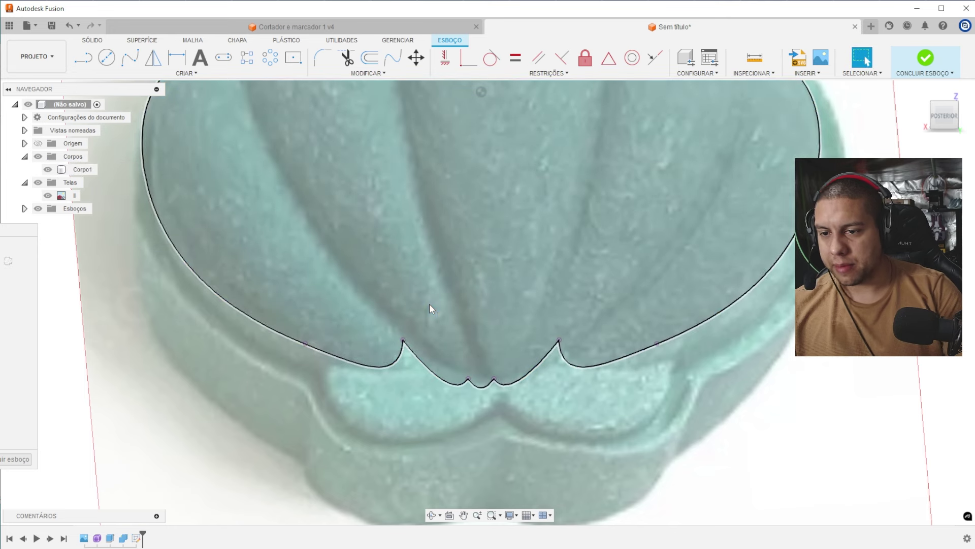
scroll(429, 303, down, 3)
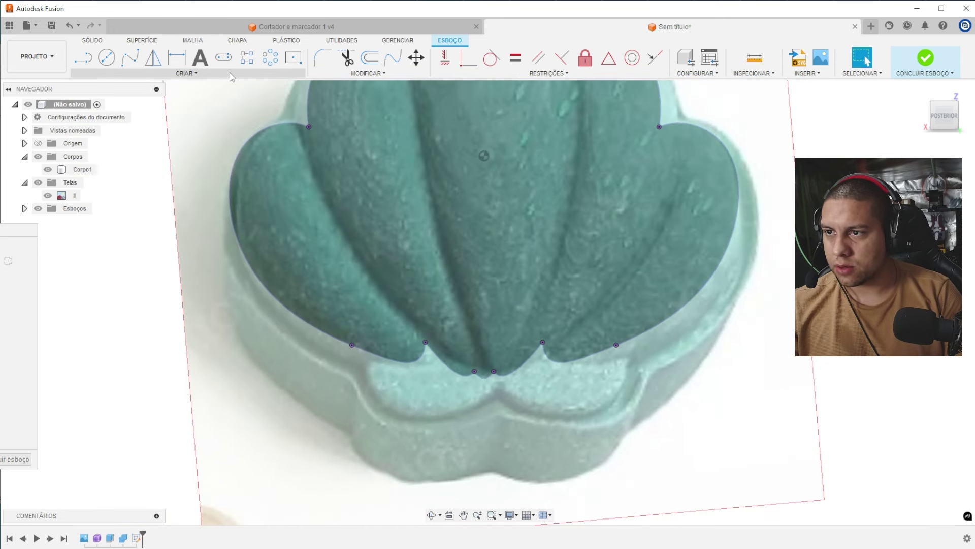
click(216, 73)
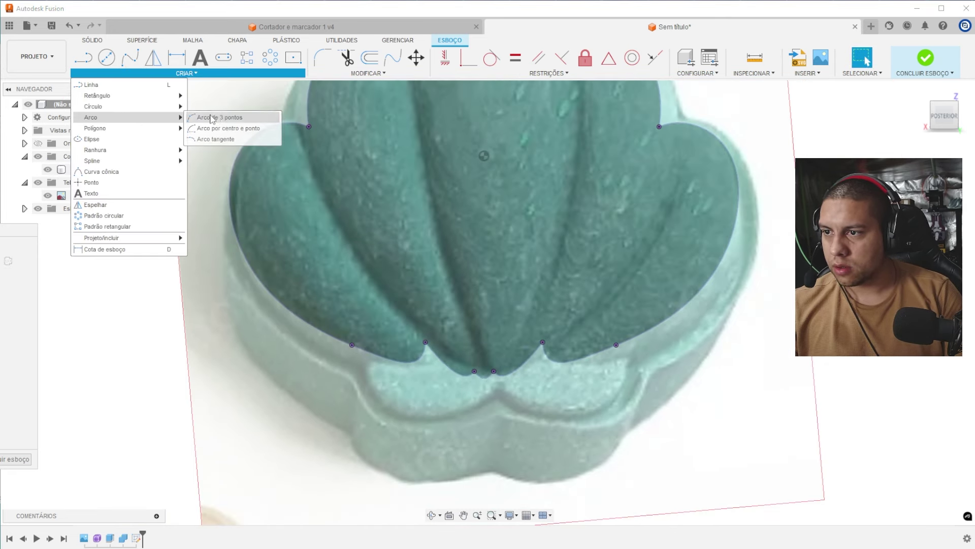
click(211, 118)
click(367, 350)
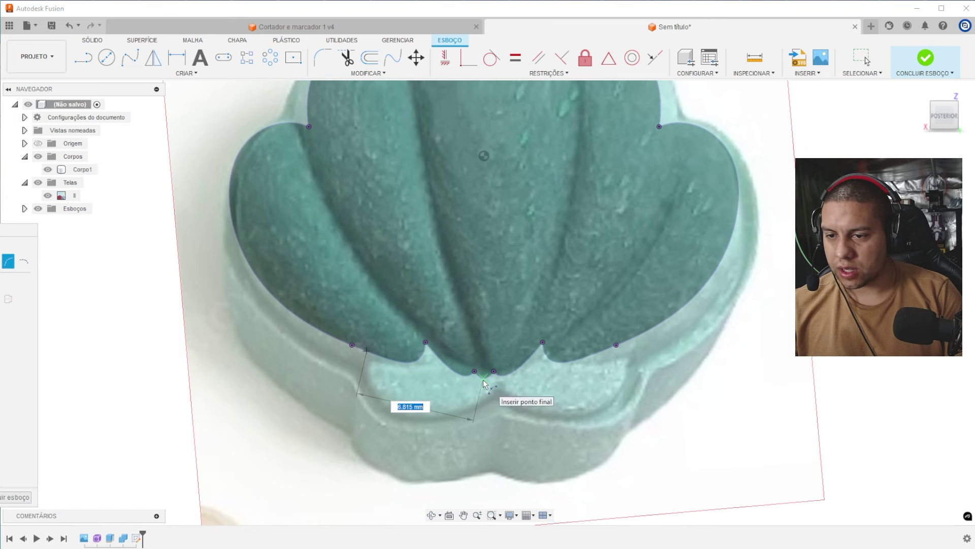
key(Escape)
scroll(514, 397, down, 2)
- Draw a vertical line from the origin down to the notch between the two small base lobes in the photo
key(l)
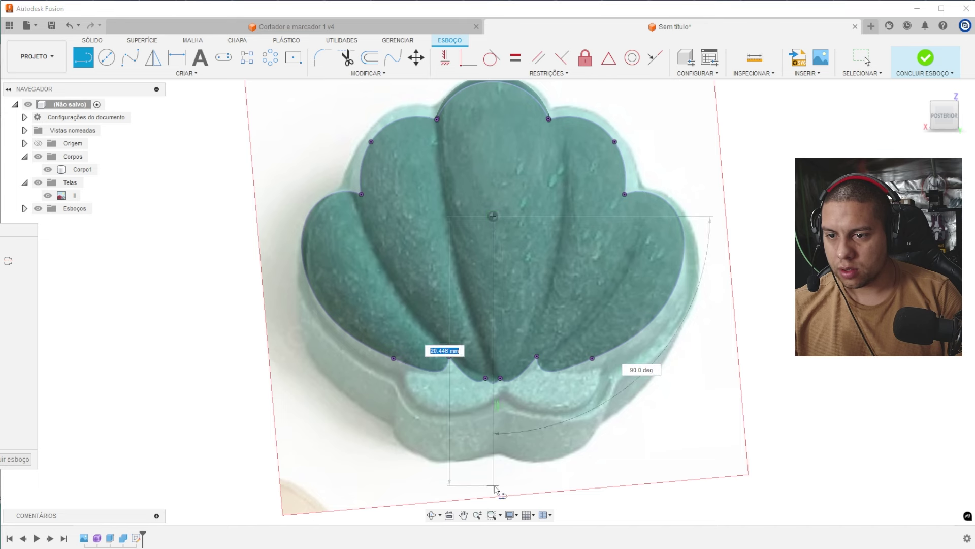
click(494, 407)
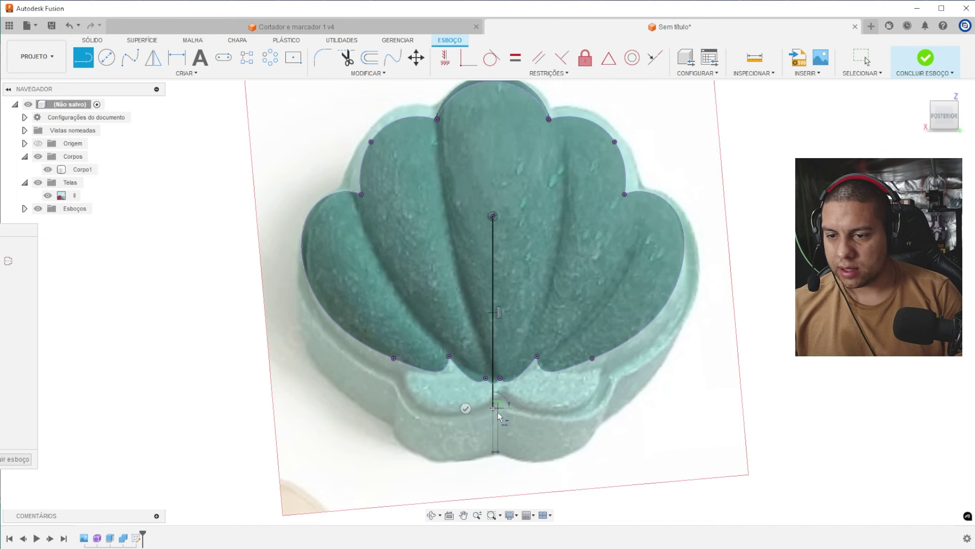
key(Escape)
- Draw a three-point arc from the outer lobe's lower edge to the vertical line's lower end, following the photo's base lobe
click(295, 73)
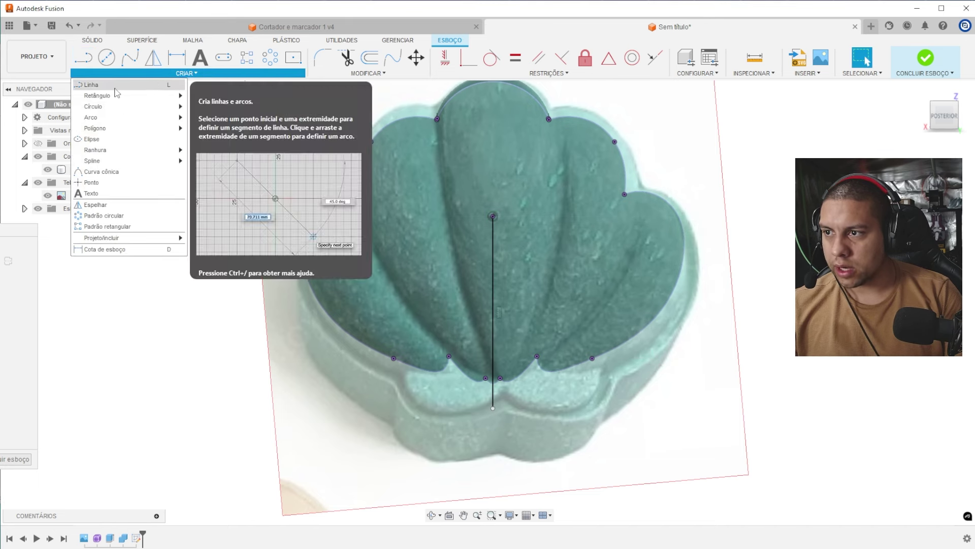
mouse_move(186, 119)
click(218, 118)
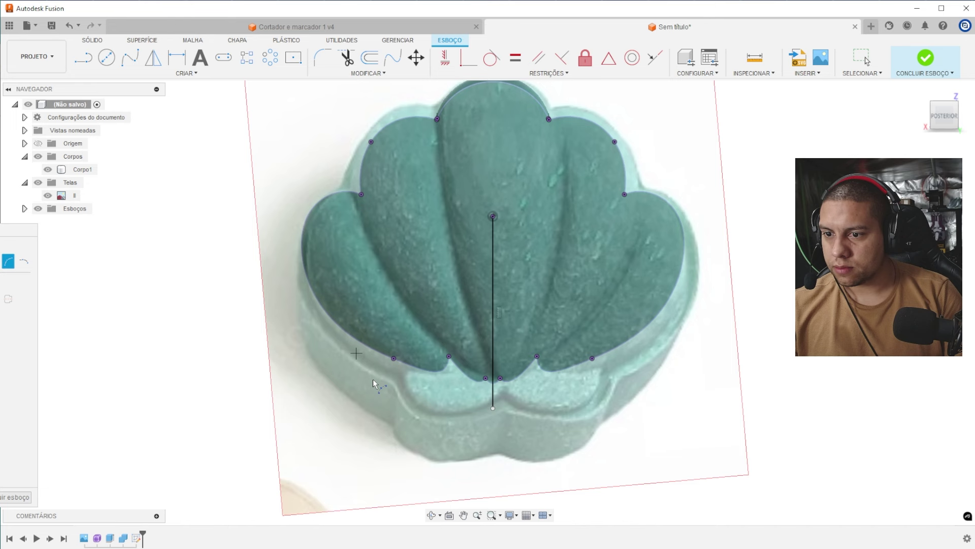
click(407, 364)
click(493, 409)
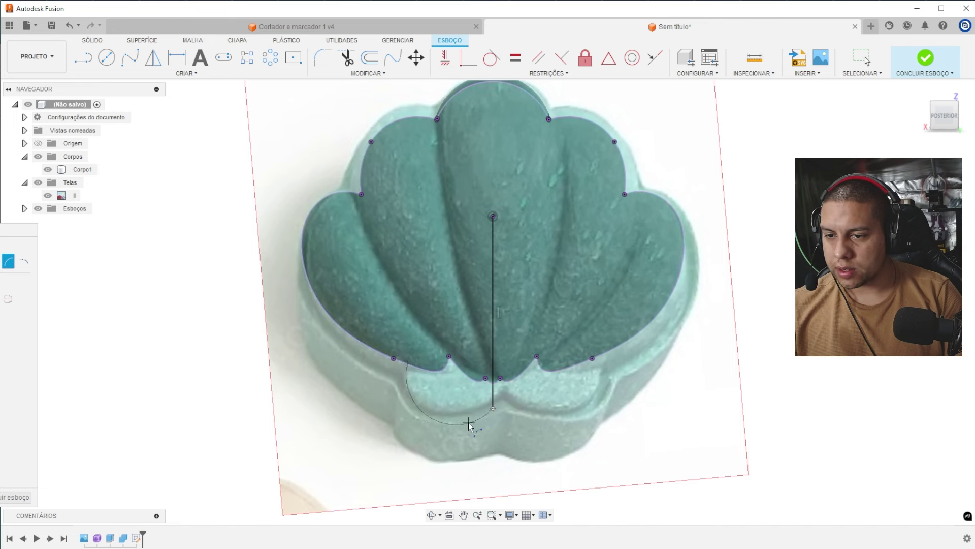
click(465, 419)
key(Escape)
- Complete the base-lobe arc at the vertical line's lower end and mirror it about that line
double_click(432, 408)
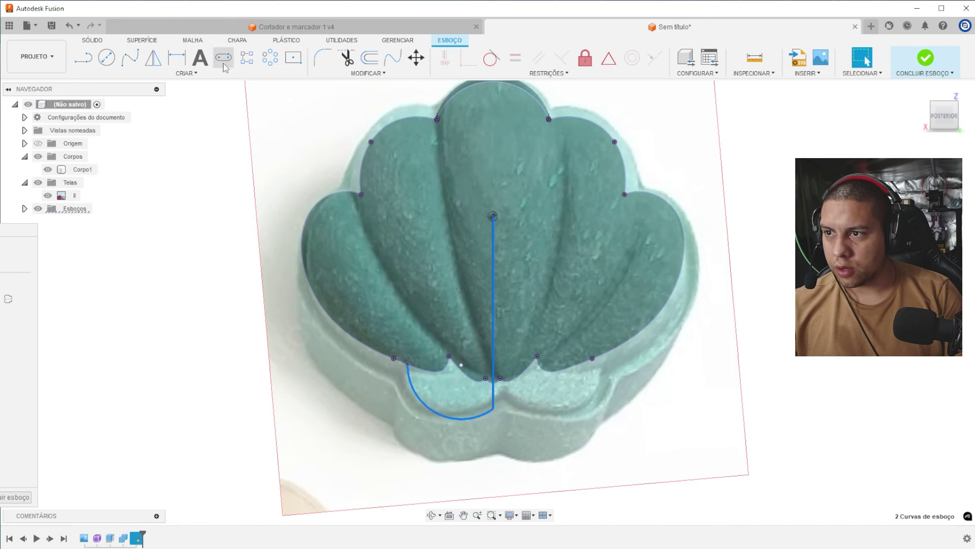
click(416, 402)
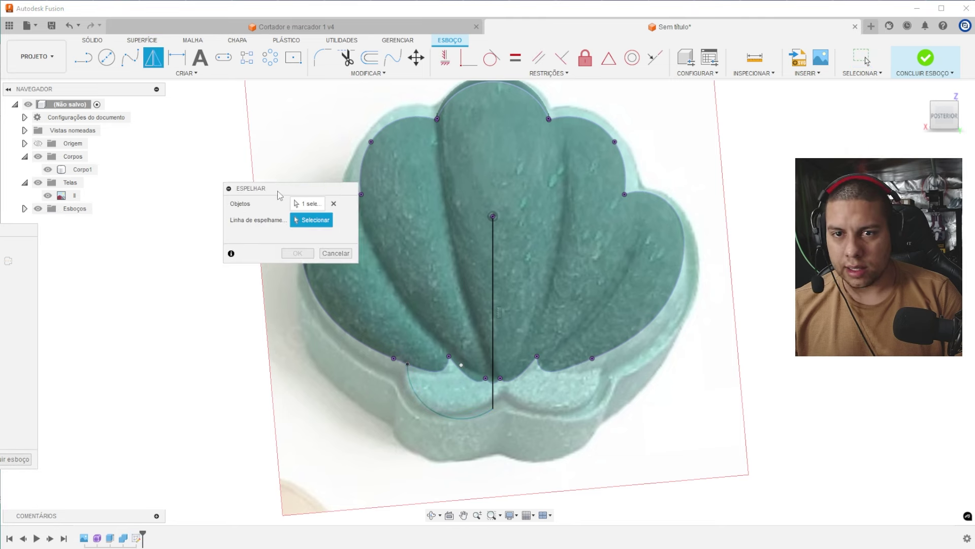
click(249, 263)
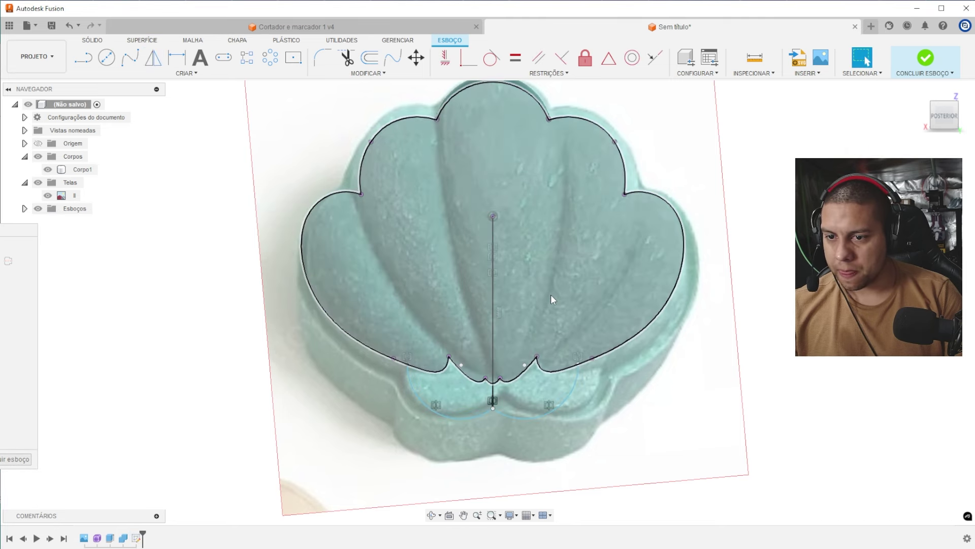
shift+middle_drag(550, 294, 577, 294)
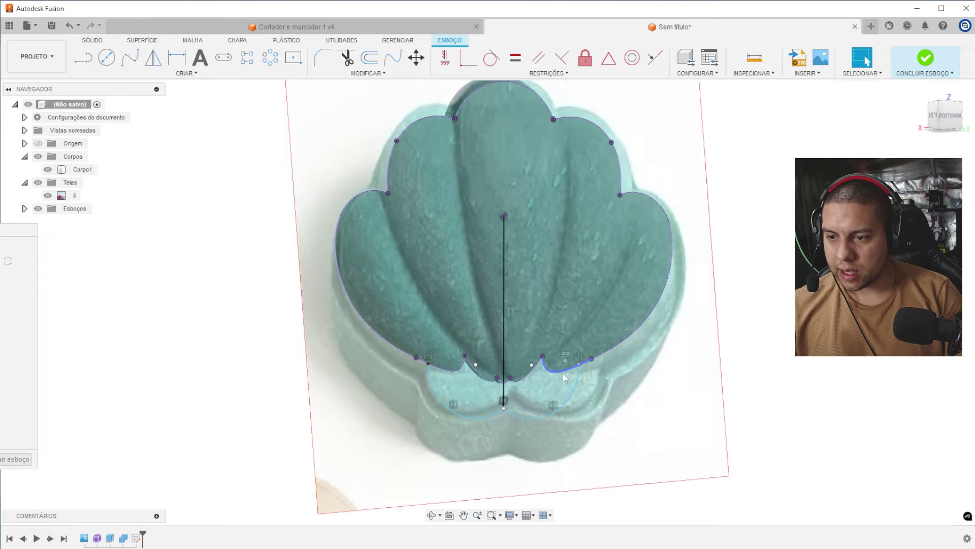
- Extrude the shell outline and both base-lobe profiles by -1 mm with the operation set to Join (Unir)
key(e)
click(483, 330)
click(464, 392)
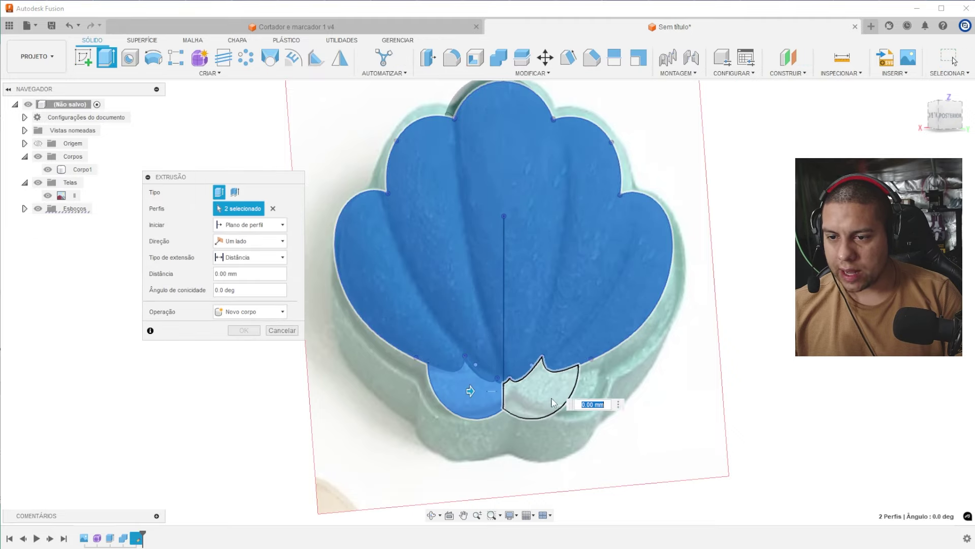
click(554, 402)
shift+middle_drag(531, 332, 508, 391)
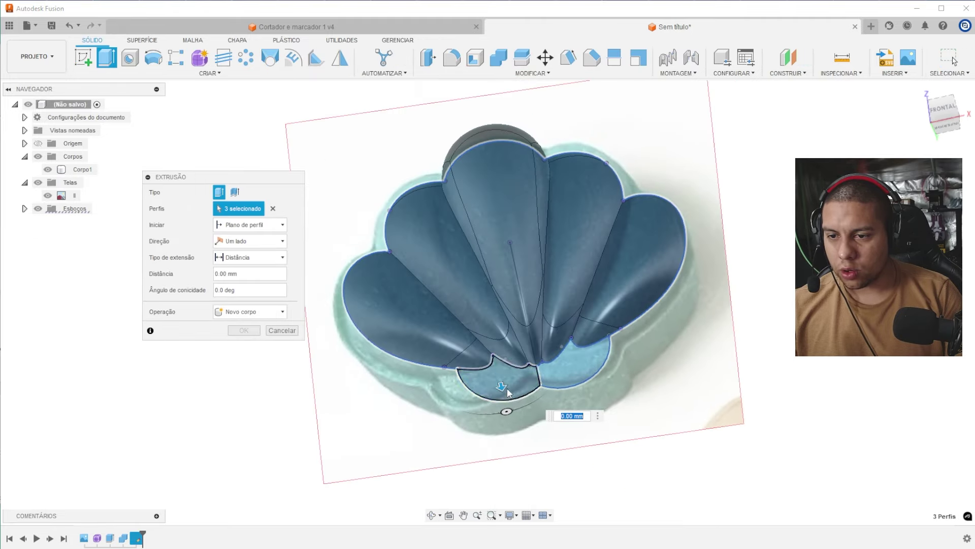
mouse_move(503, 383)
mouse_down()
mouse_move(496, 352)
mouse_move(511, 375)
mouse_up()
scroll(505, 361, up, 5)
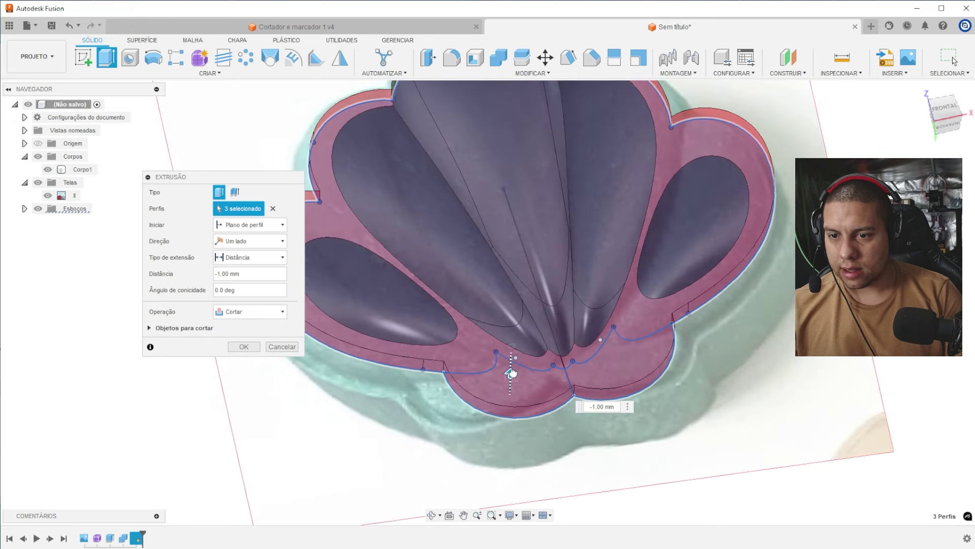
click(249, 311)
click(238, 323)
scroll(602, 339, down, 5)
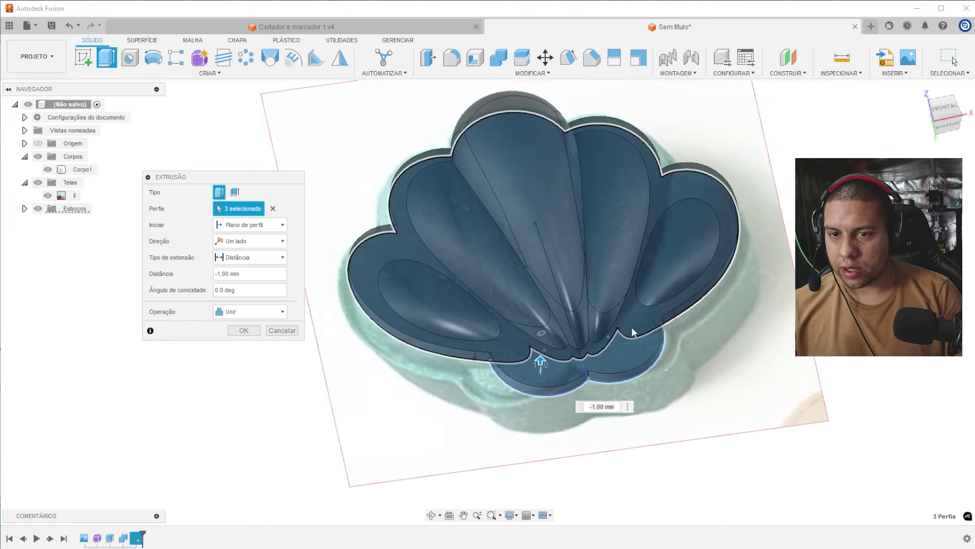
- Set the joined extrusion's distance to 0.5 mm toward the back and complete it
scroll(632, 362, up, 5)
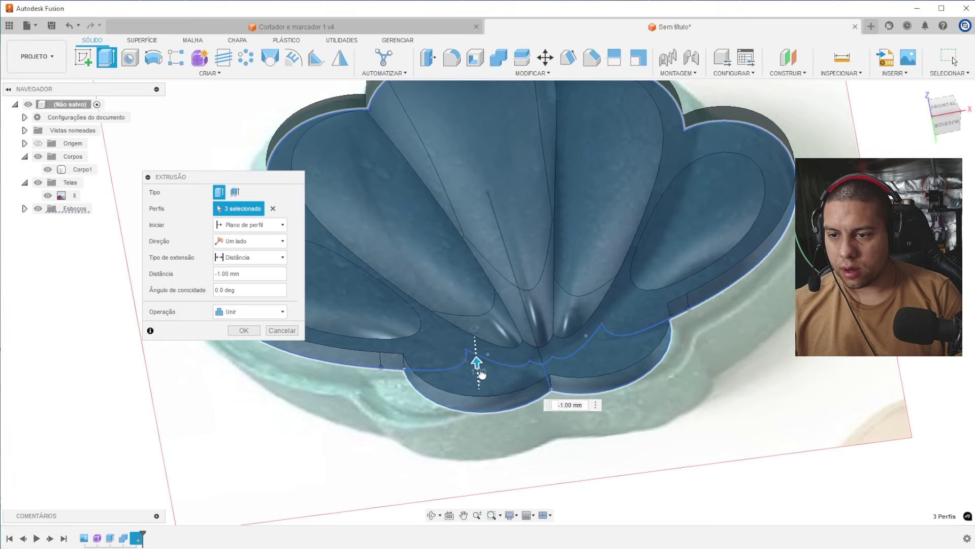
drag(482, 375, 482, 376)
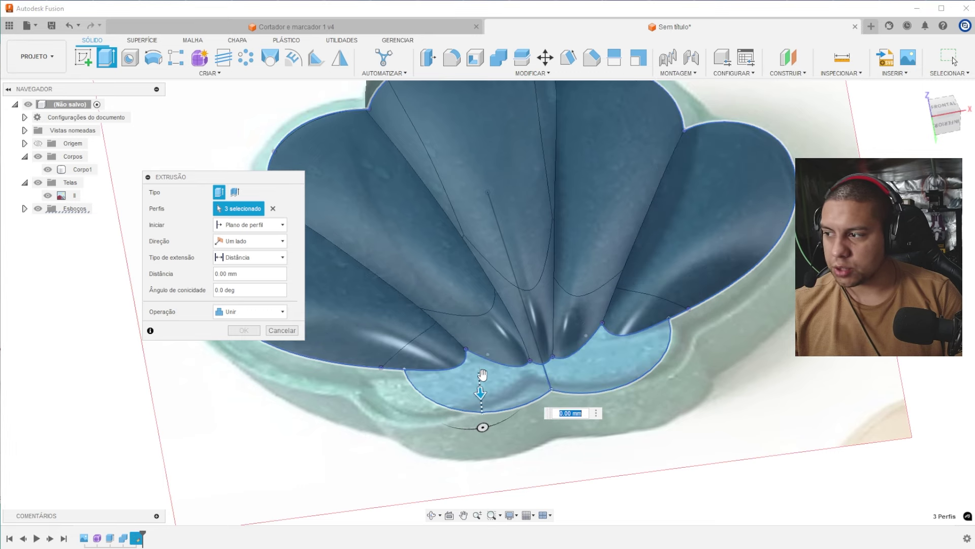
scroll(541, 354, down, 3)
mouse_move(557, 364)
shift+middle_down()
mouse_move(557, 344)
mouse_move(547, 352)
shift+middle_up()
scroll(546, 352, up, 2)
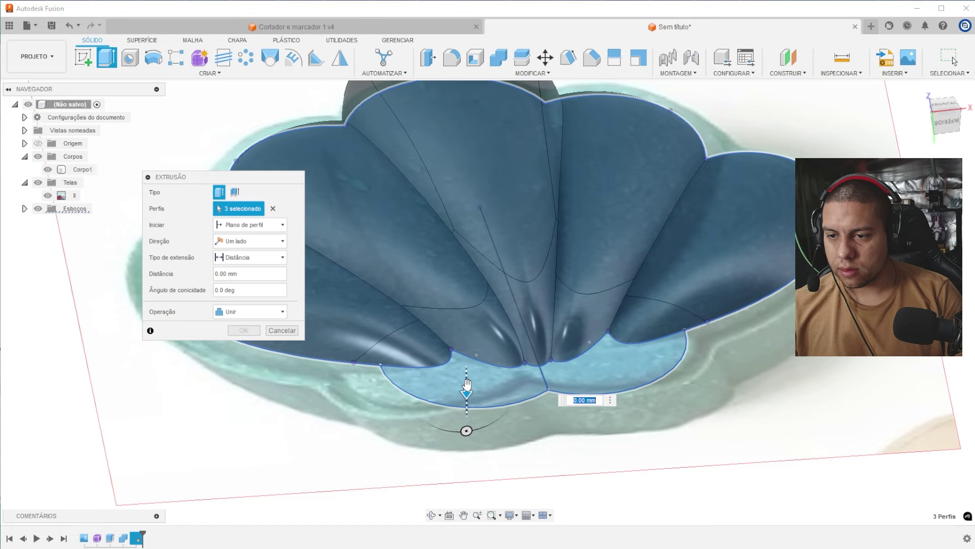
key(Return)
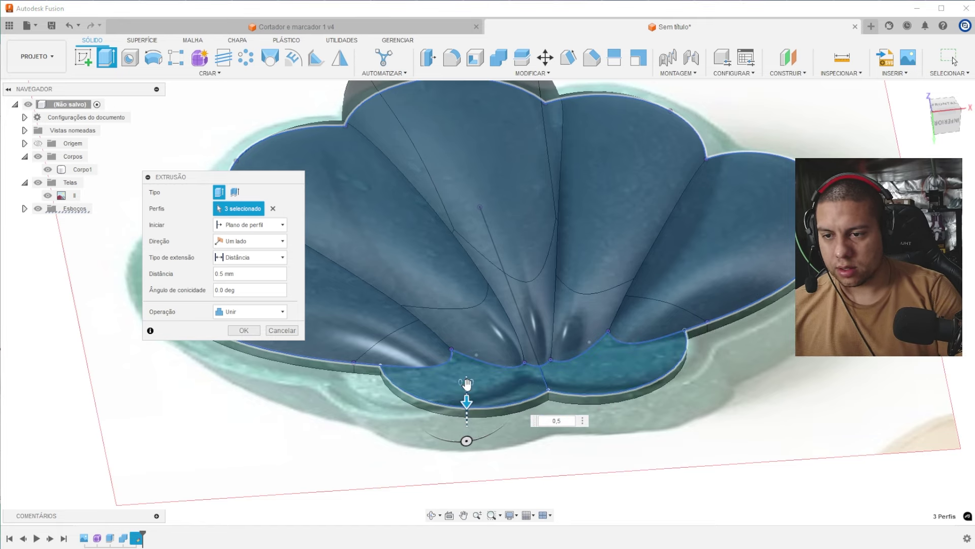
scroll(460, 390, down, 2)
shift+middle_drag(459, 390, 789, 312)
key(Return)
- Compare the body with the reference photo from the front and hide the photo canvas
click(958, 115)
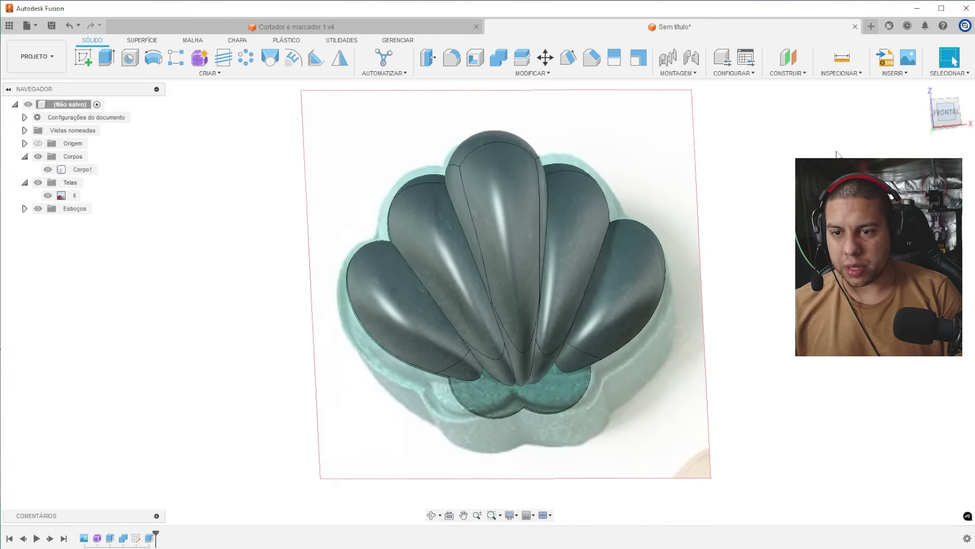
middle_drag(621, 294, 612, 279)
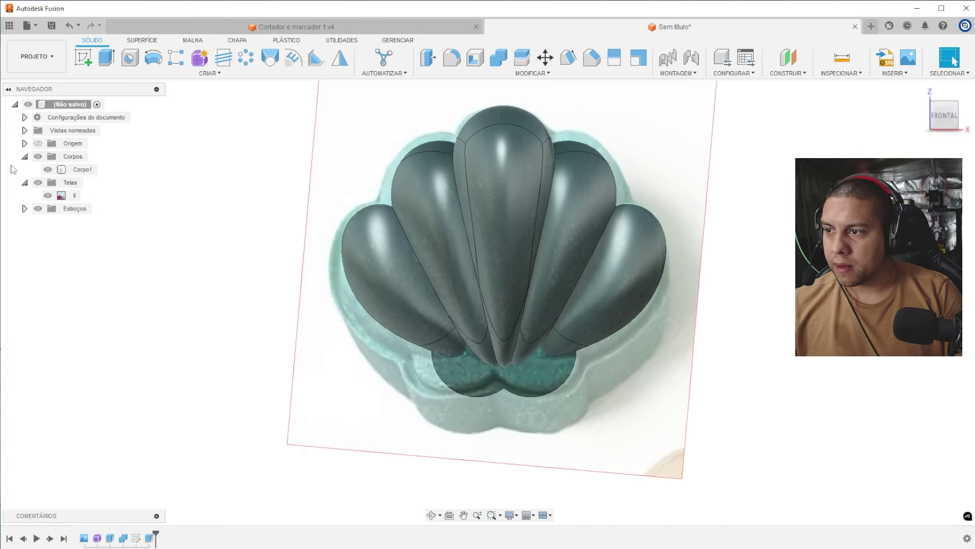
click(47, 169)
click(47, 169)
click(48, 195)
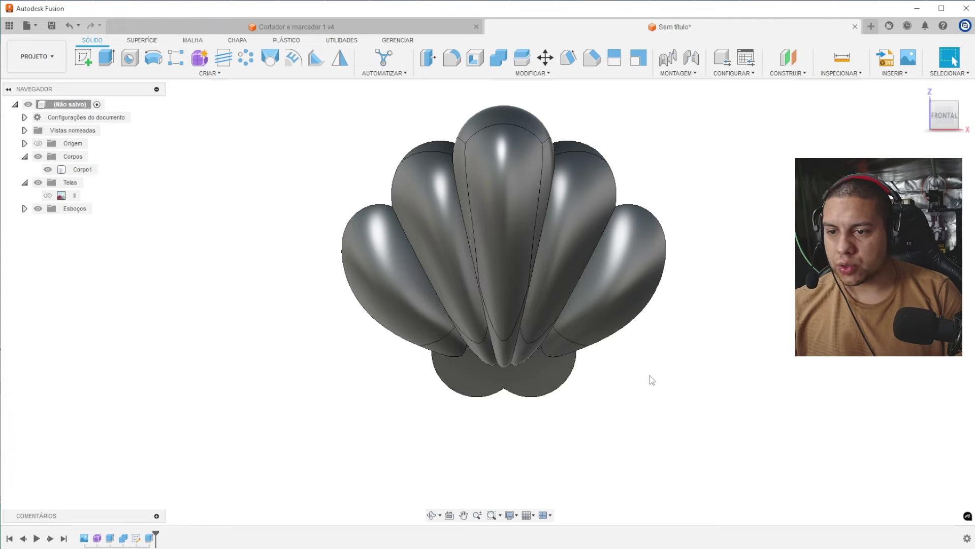
- Extrude the shell's flat back face backward to give the body a thick base
shift+middle_drag(652, 380, 675, 206)
key(e)
click(551, 244)
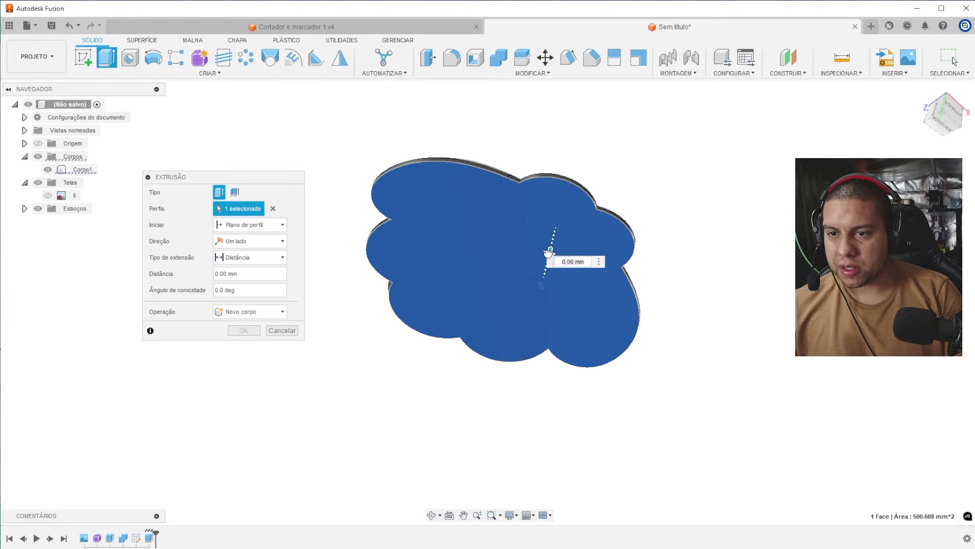
drag(548, 252, 531, 326)
shift+middle_drag(532, 327, 788, 460)
key(Return)
- Switch to the 04.09 folder, open the seashell photo enlarged and examine the border around its lobes
key(alt+Tab)
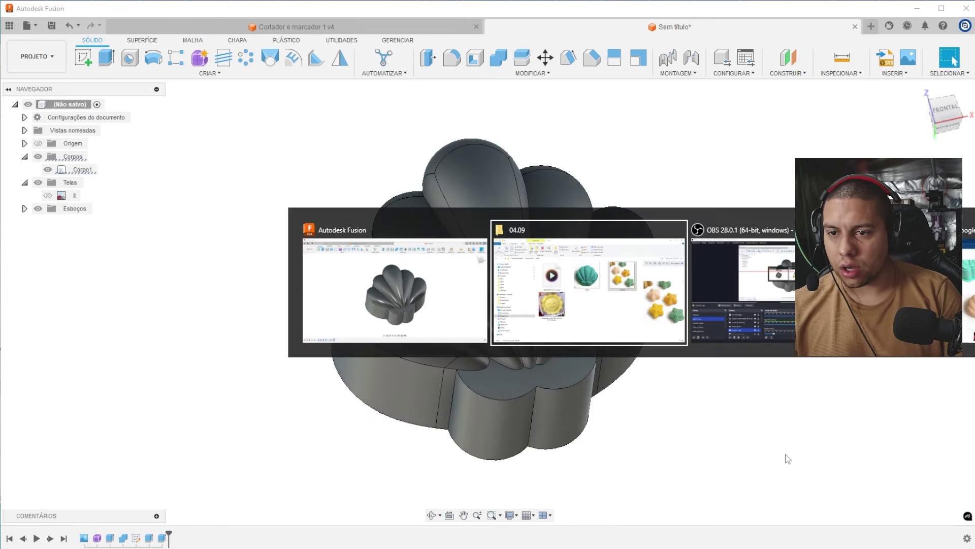
click(353, 231)
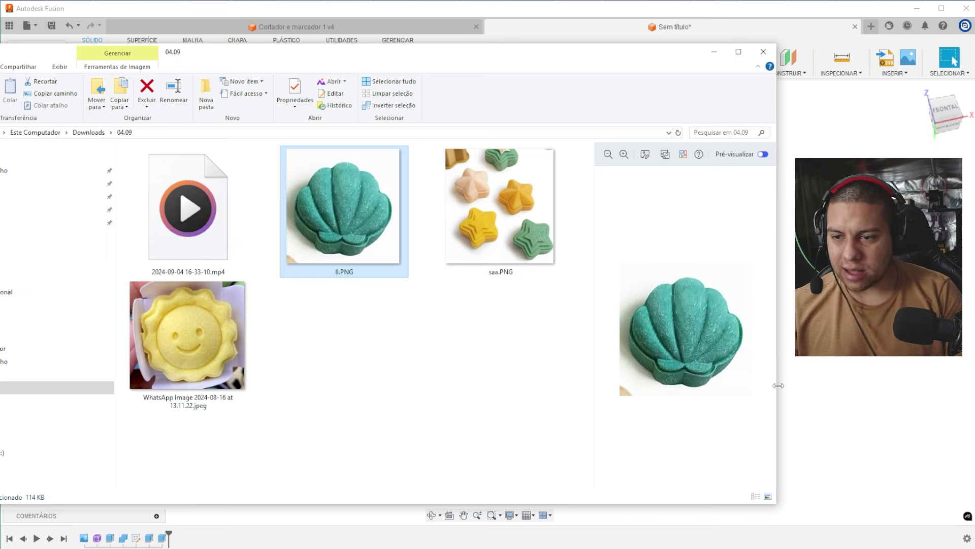
double_click(364, 232)
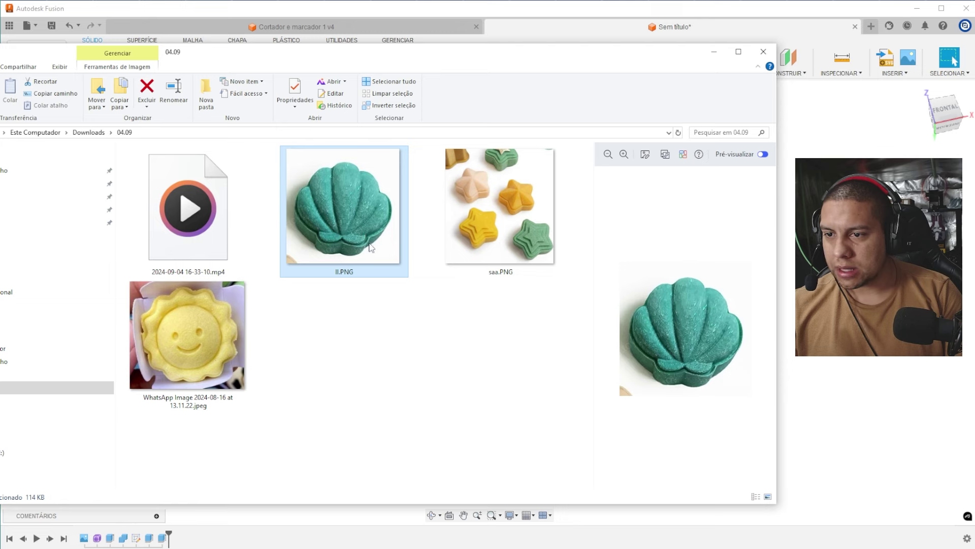
scroll(376, 341, up, 5)
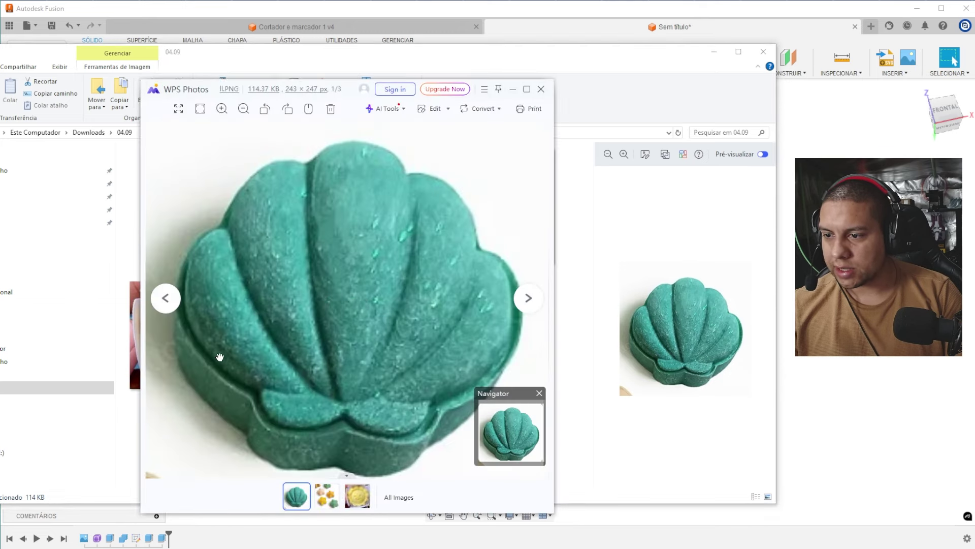
click(898, 381)
- Start a sketch on the body's flat back face and offset its outline outward by 1 mm
shift+middle_drag(470, 199, 485, 198)
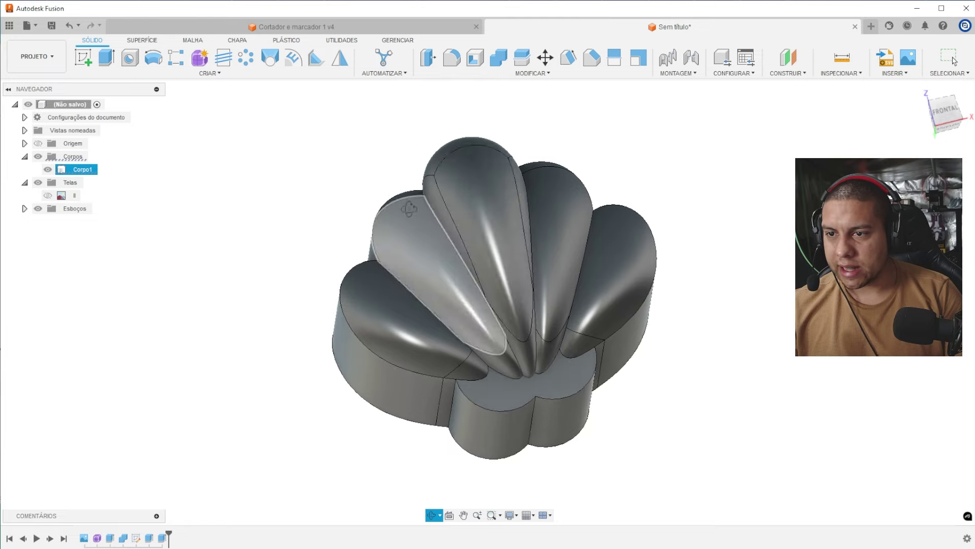
shift+middle_drag(409, 211, 581, 176)
key(Escape)
click(83, 57)
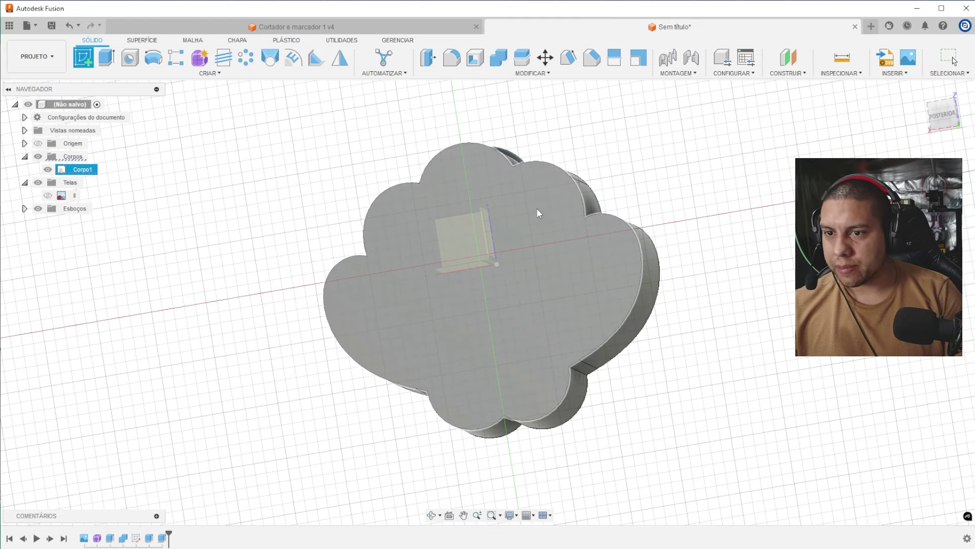
click(537, 209)
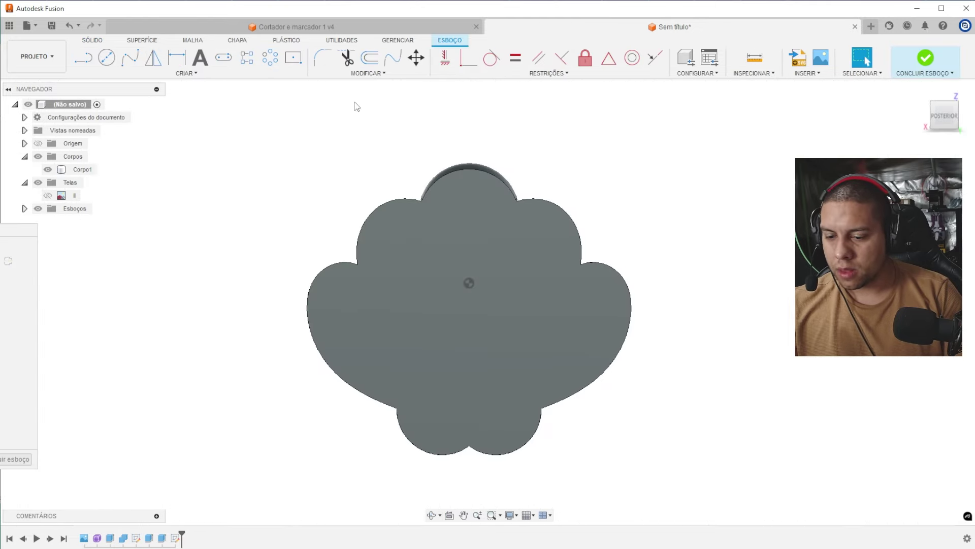
click(370, 57)
click(485, 170)
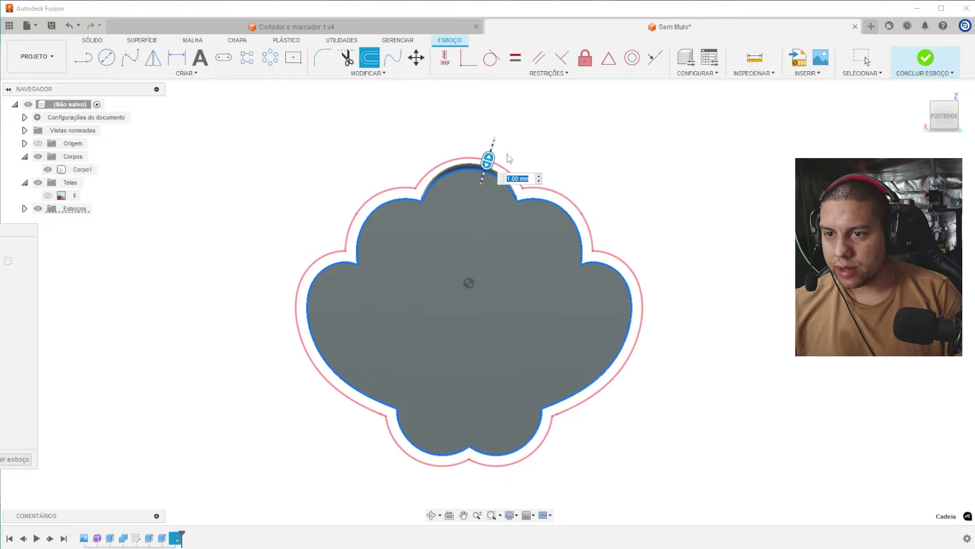
key(Return)
- Extrude the ring between the outline and its offset by -10 mm toward the lobes, joined to the body
key(e)
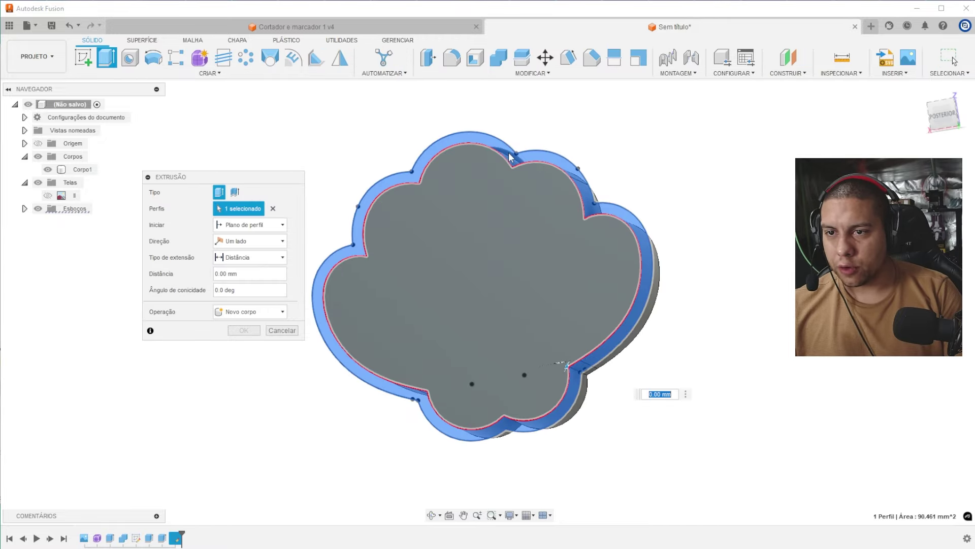
shift+middle_drag(631, 157, 447, 325)
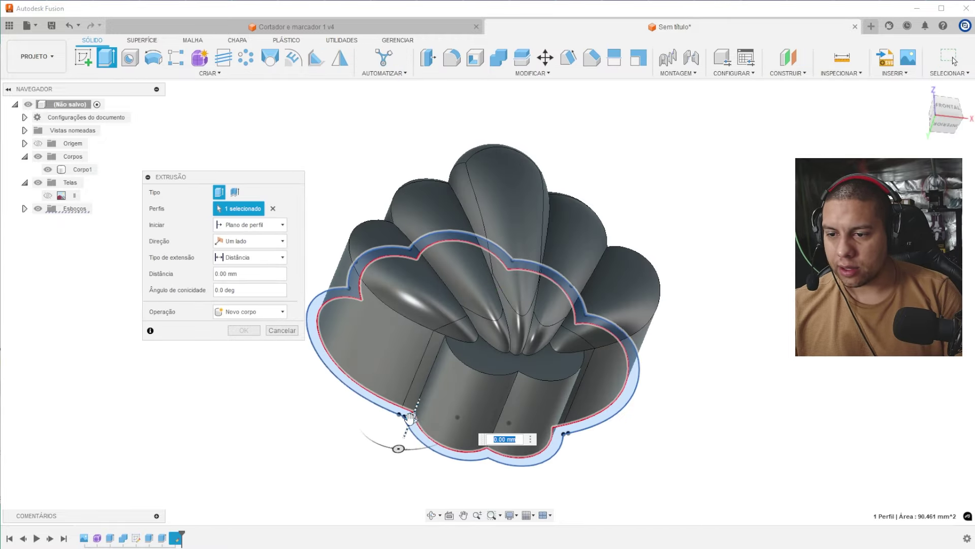
drag(413, 389, 432, 333)
scroll(431, 336, up, 3)
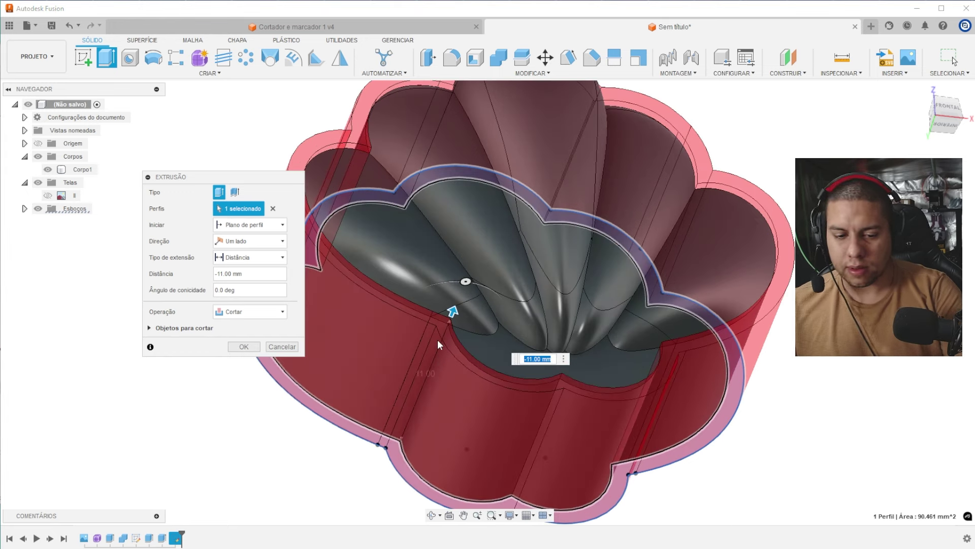
text(-10)
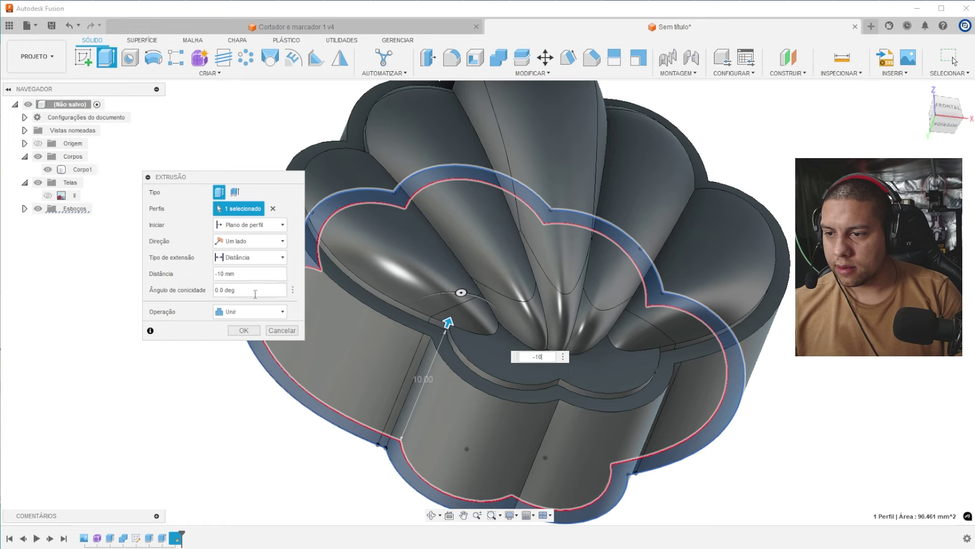
scroll(346, 297, down, 3)
shift+middle_drag(346, 300, 322, 335)
click(246, 331)
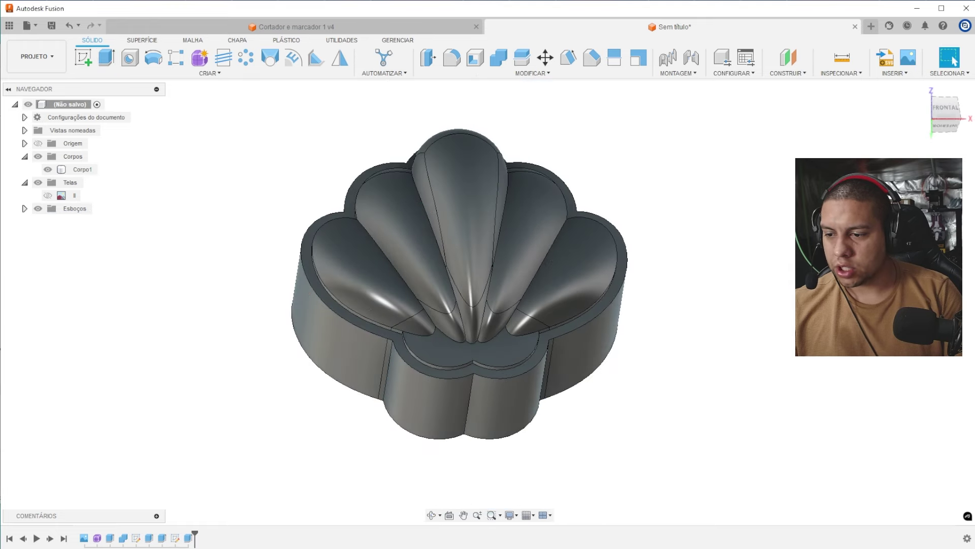
- Inspect the shell's new rim, lobes and base lobes from several angles
key(alt+Tab)
key(alt+Tab)
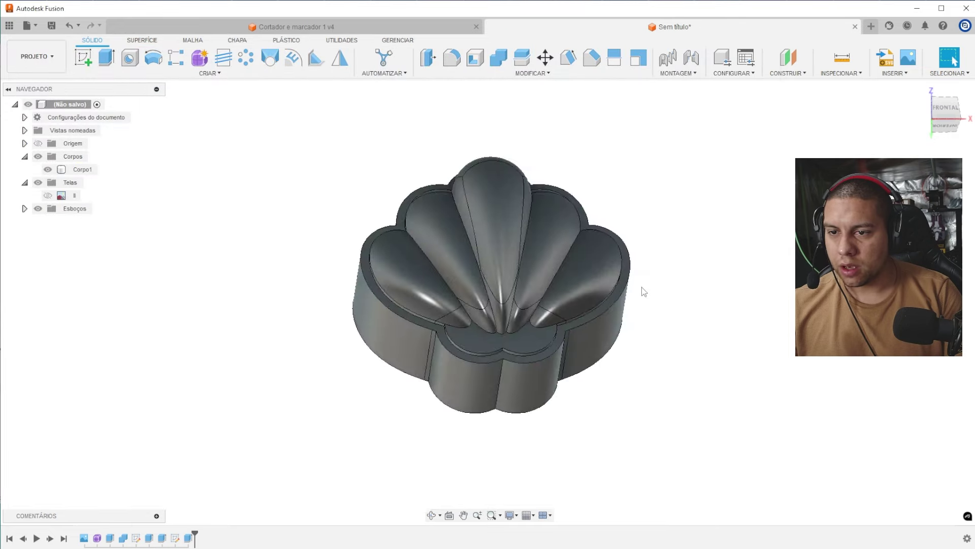
shift+middle_drag(642, 289, 662, 280)
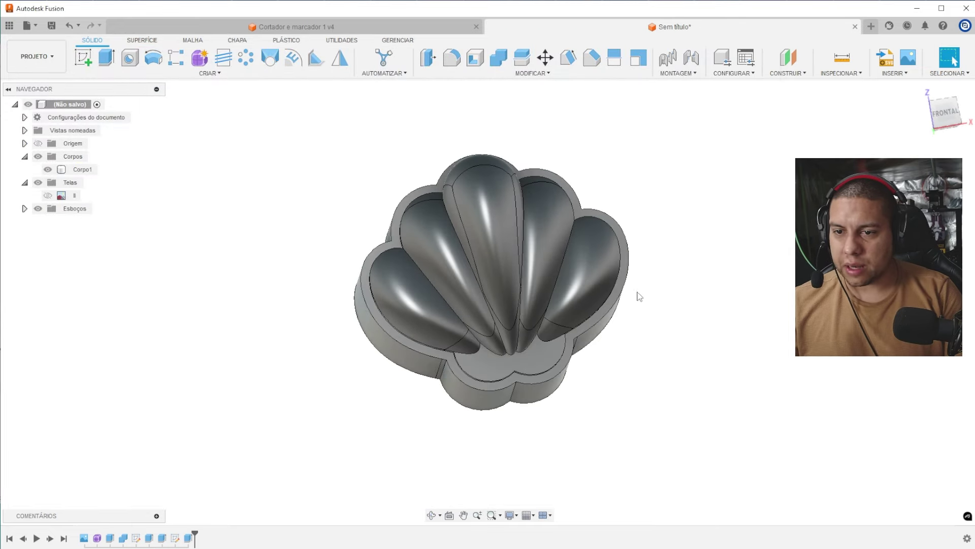
key(ctrl+s)
click(350, 364)
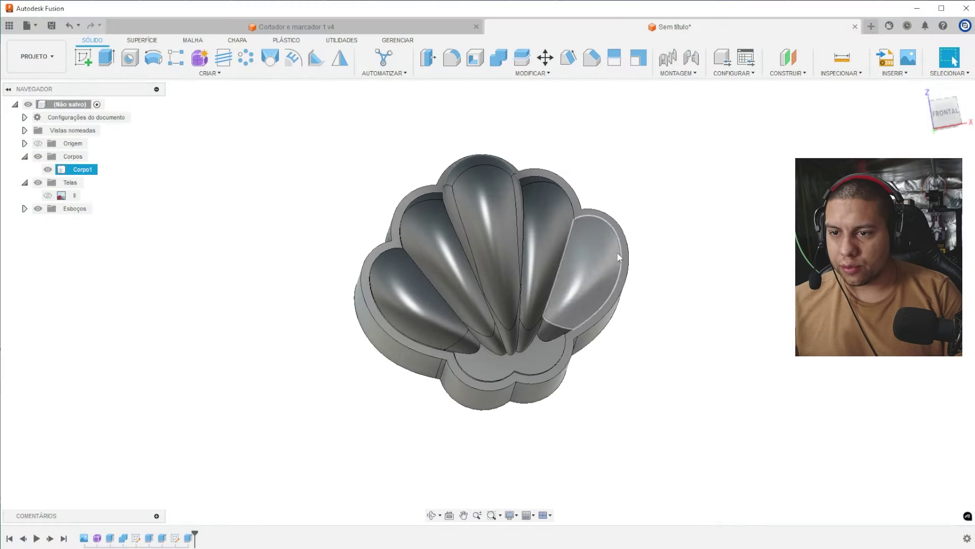
shift+middle_drag(618, 257, 627, 213)
shift+middle_drag(703, 304, 602, 239)
shift+middle_drag(693, 234, 691, 220)
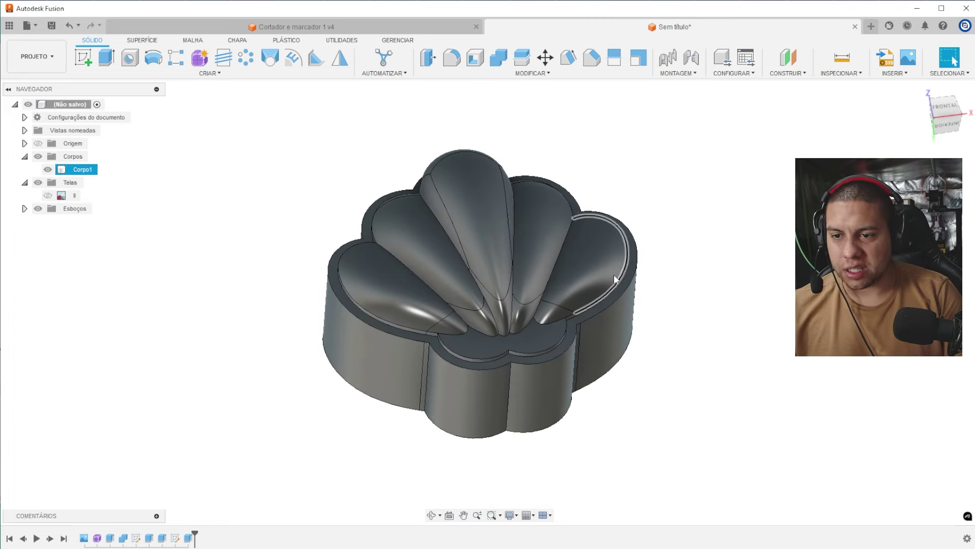
shift+middle_drag(560, 285, 567, 288)
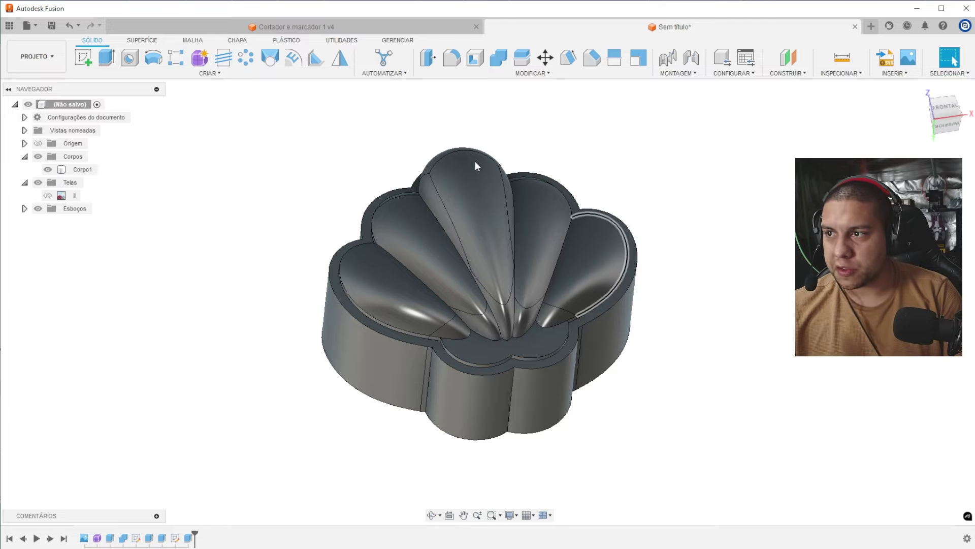
- Start a sketch on the rim's flat face around the lobes and project the shell body's outlines onto it
click(83, 56)
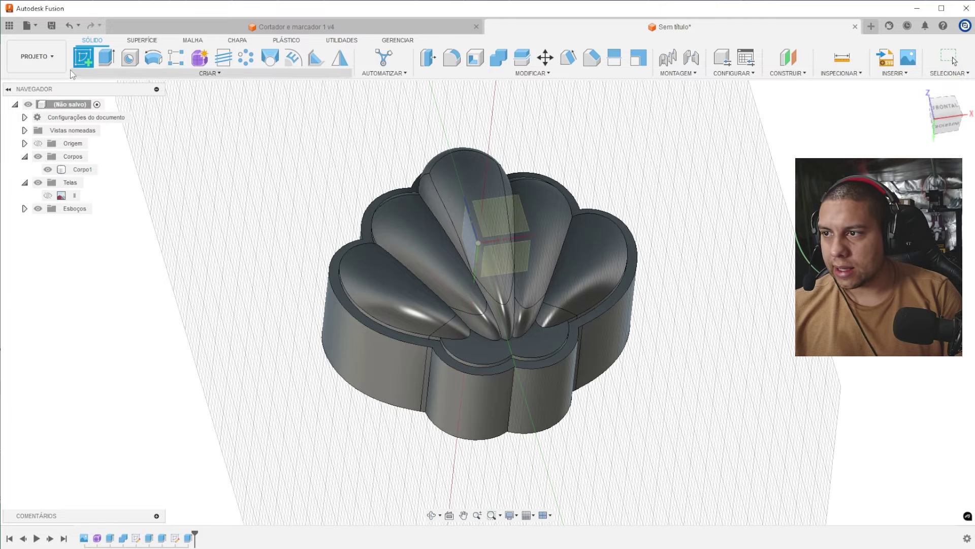
click(339, 284)
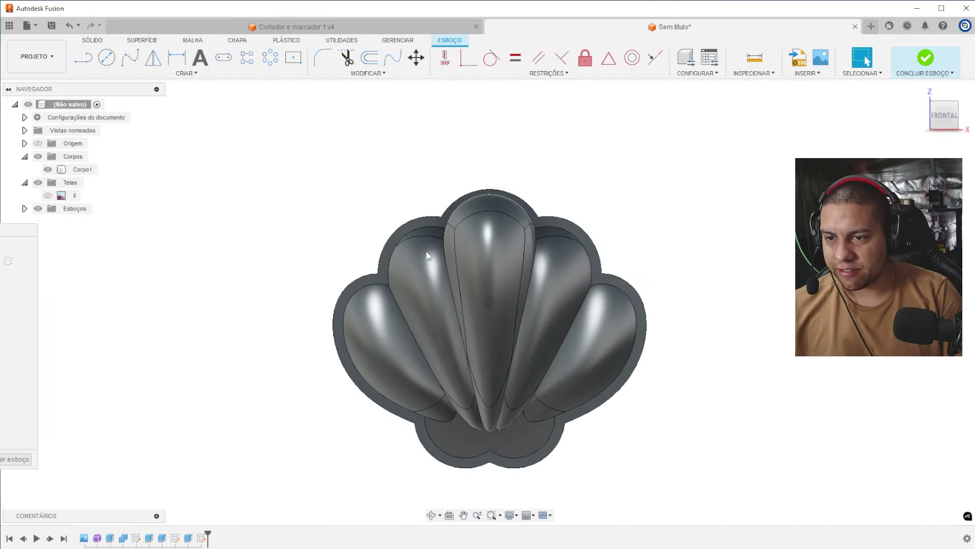
scroll(463, 184, up, 3)
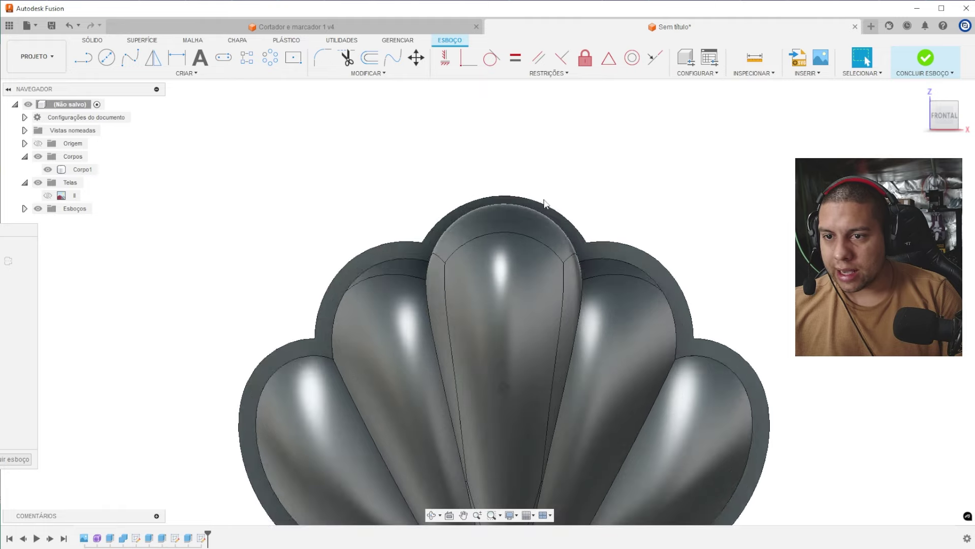
key(p)
click(564, 222)
key(Return)
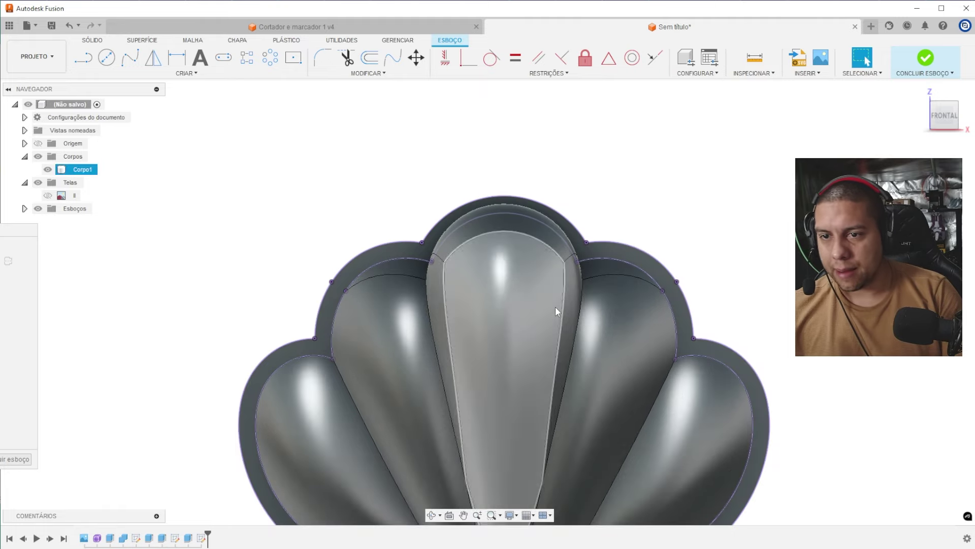
scroll(638, 174, down, 3)
shift+middle_drag(638, 174, 666, 165)
scroll(594, 139, up, 4)
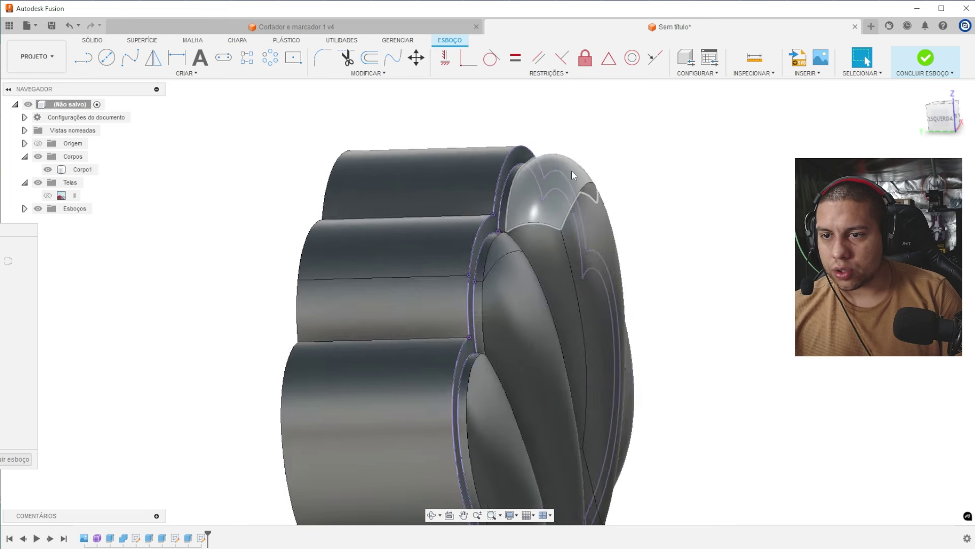
scroll(572, 172, up, 2)
scroll(565, 179, down, 2)
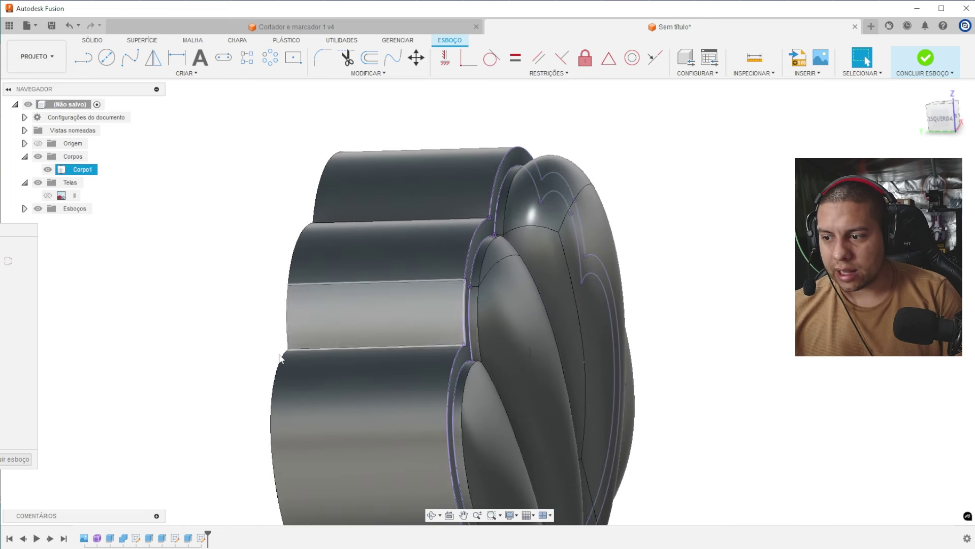
- Finish the sketch, edit the sculpted form to pull a rear face of the central lobe backward, and finish the form
right_click(103, 536)
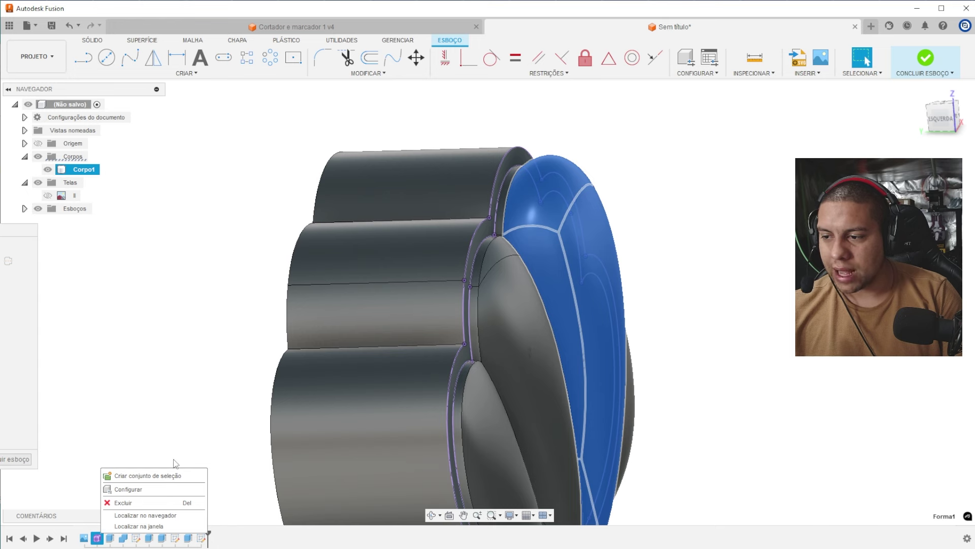
click(926, 59)
right_click(97, 537)
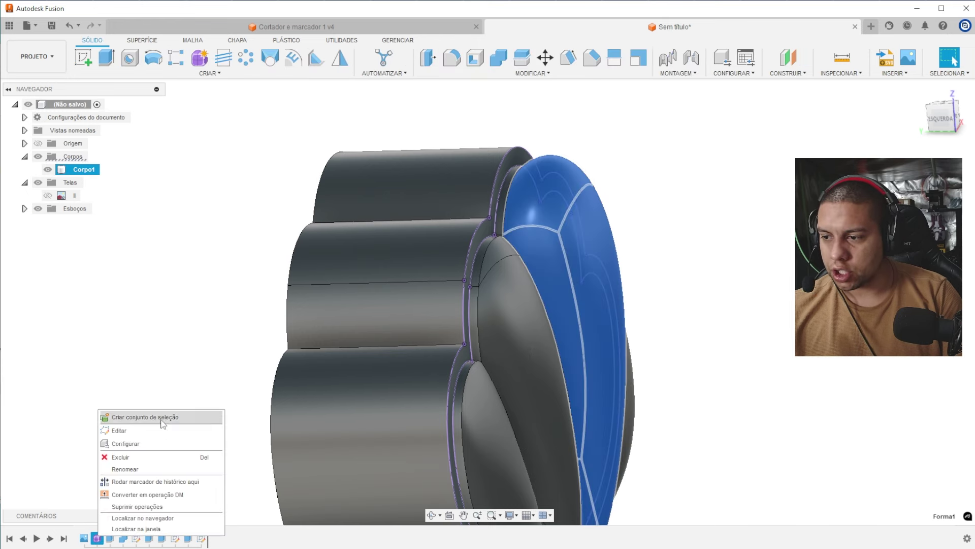
click(164, 430)
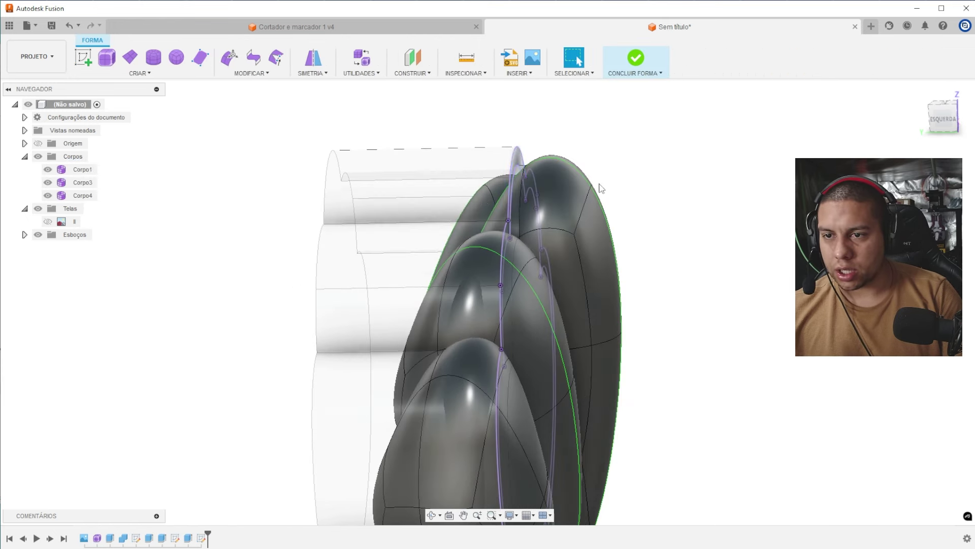
click(499, 211)
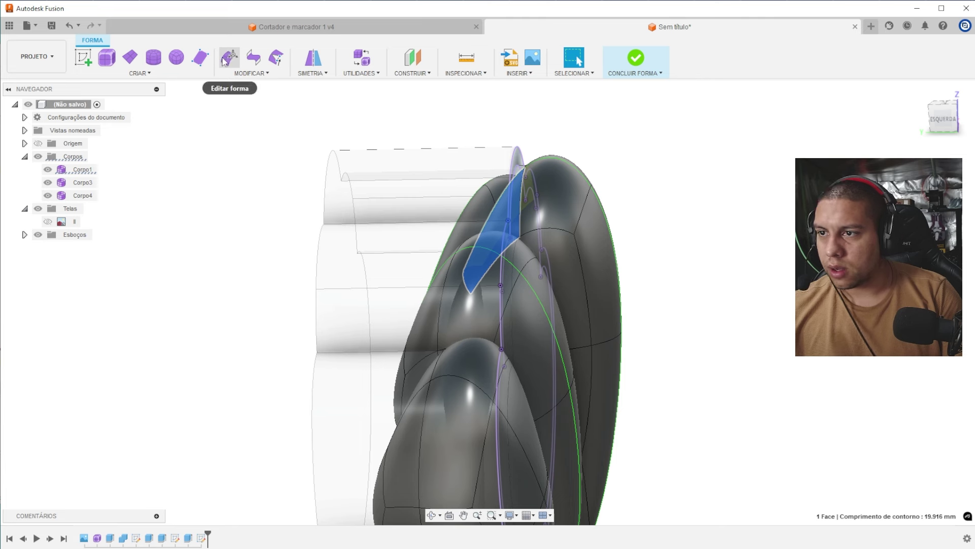
click(224, 60)
drag(444, 244, 412, 243)
key(Return)
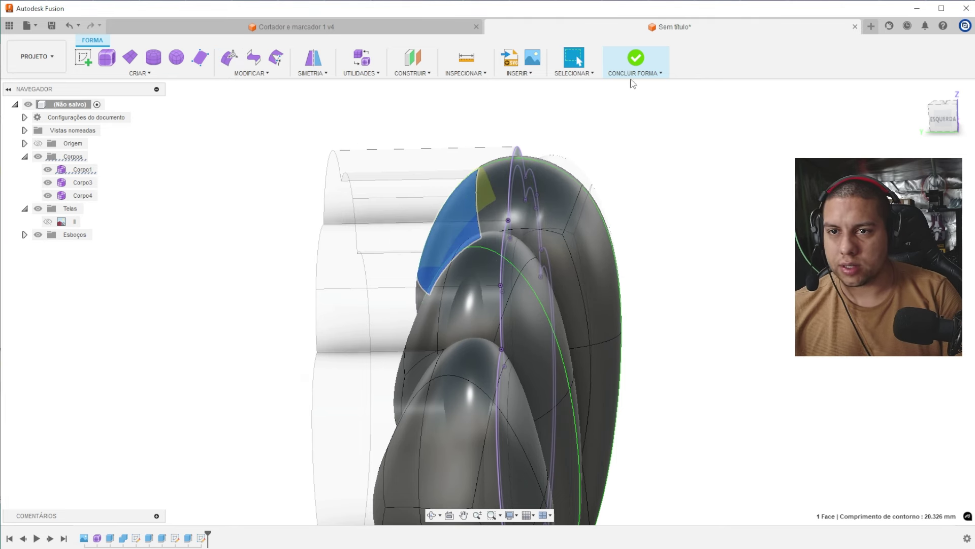
shift+middle_drag(599, 255, 622, 219)
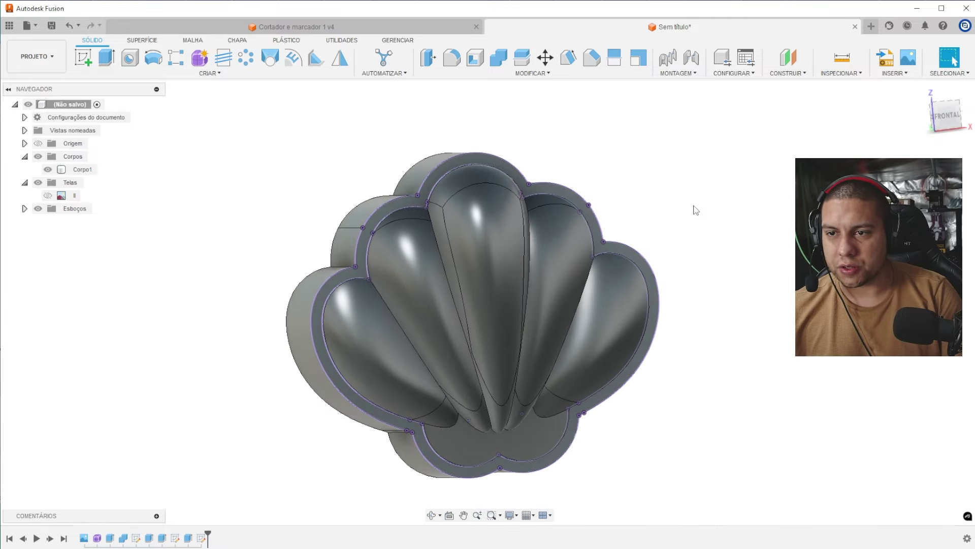
scroll(560, 163, up, 2)
scroll(533, 139, down, 2)
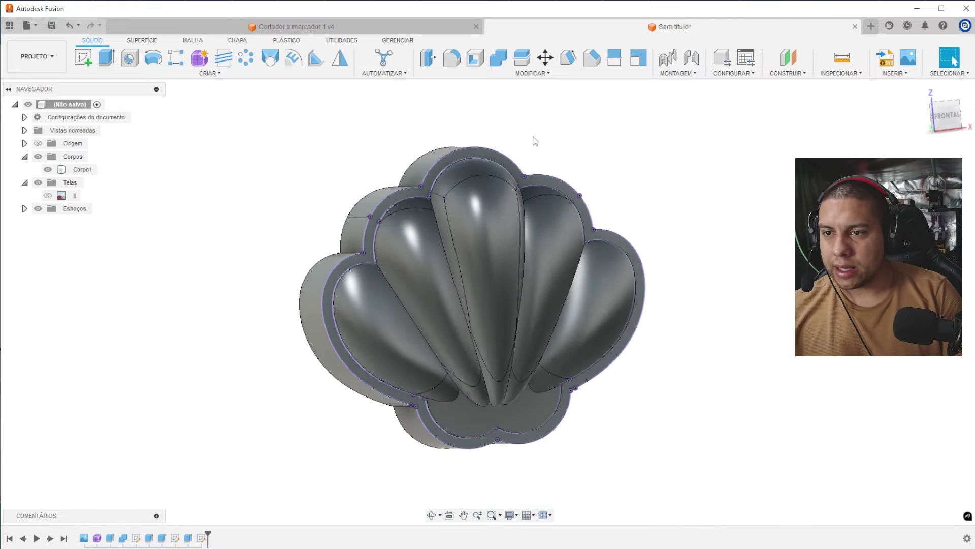
key(e)
click(455, 159)
drag(528, 174, 534, 175)
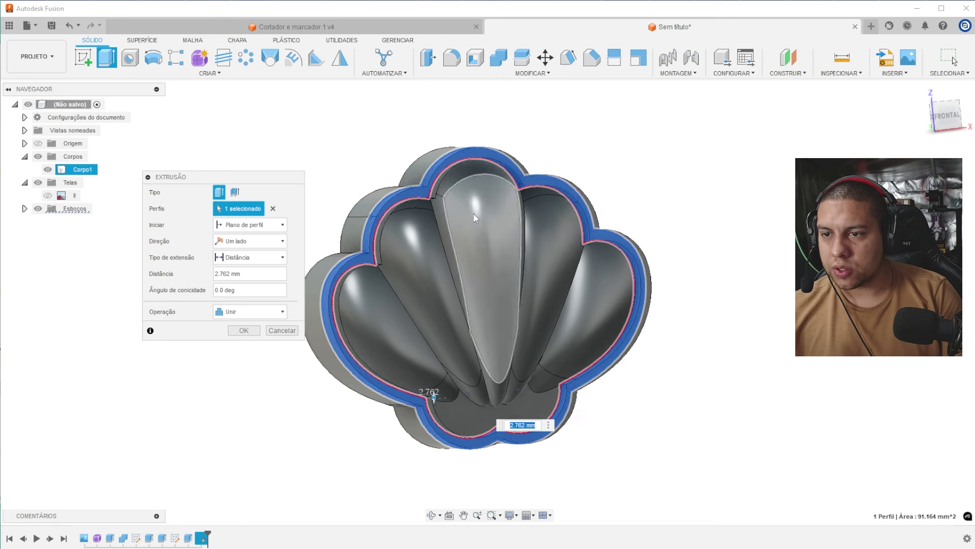
click(49, 171)
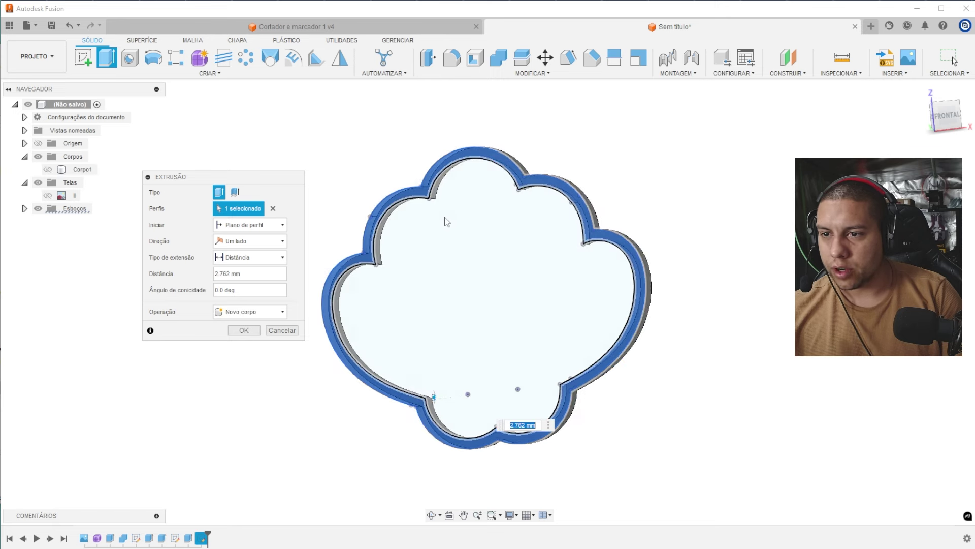
shift+middle_drag(469, 204, 494, 194)
scroll(494, 193, up, 3)
key(Escape)
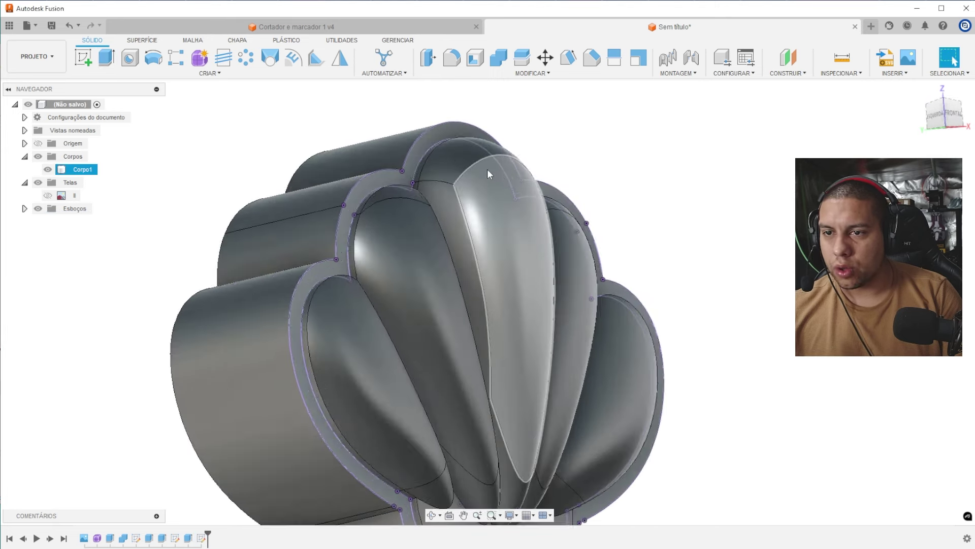
- Reopen the projected outline sketch for editing and hide the shell body
scroll(480, 152, down, 3)
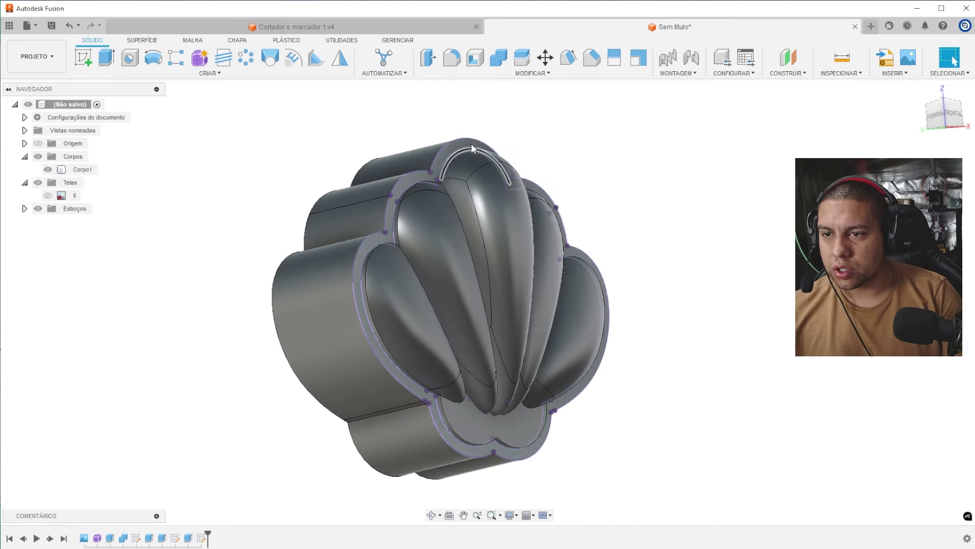
right_click(202, 538)
click(239, 418)
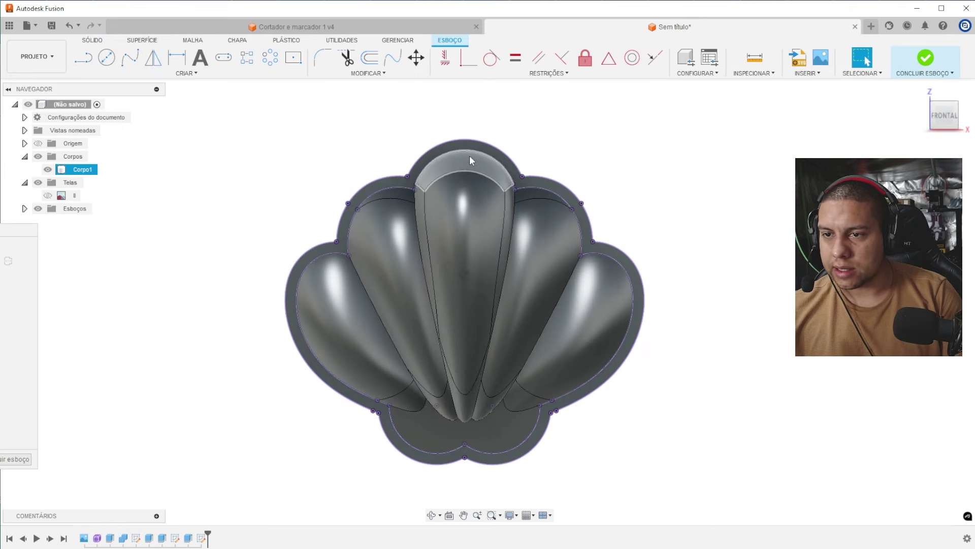
click(47, 170)
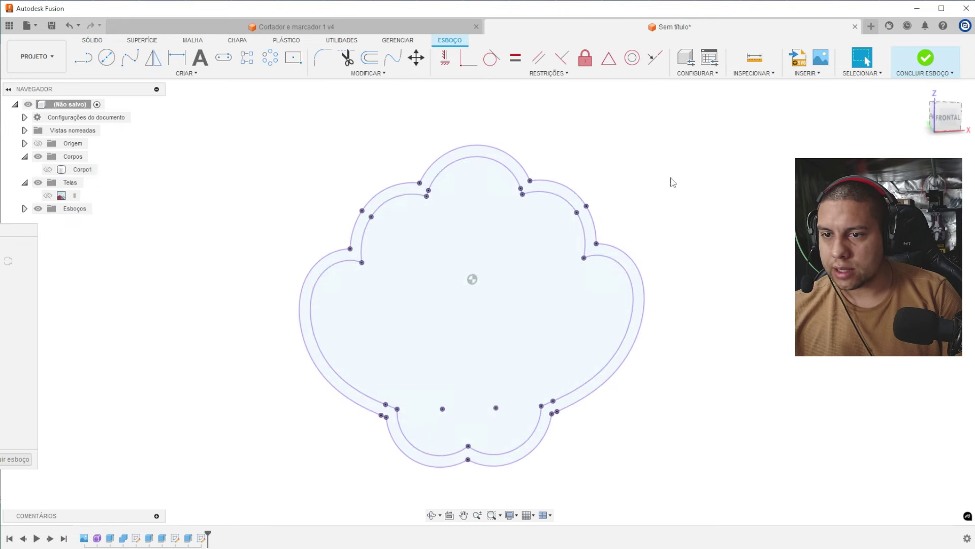
shift+middle_drag(615, 168, 624, 174)
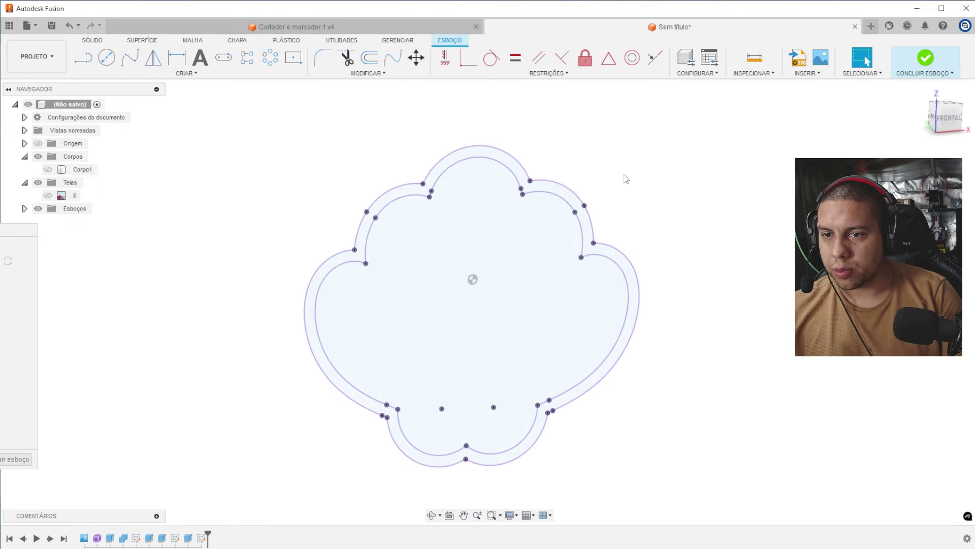
- Extrude the ring and inner profiles 14 mm over the lobes as a new body, showing the shell body again
key(e)
click(486, 203)
click(492, 153)
shift+middle_drag(507, 237, 532, 241)
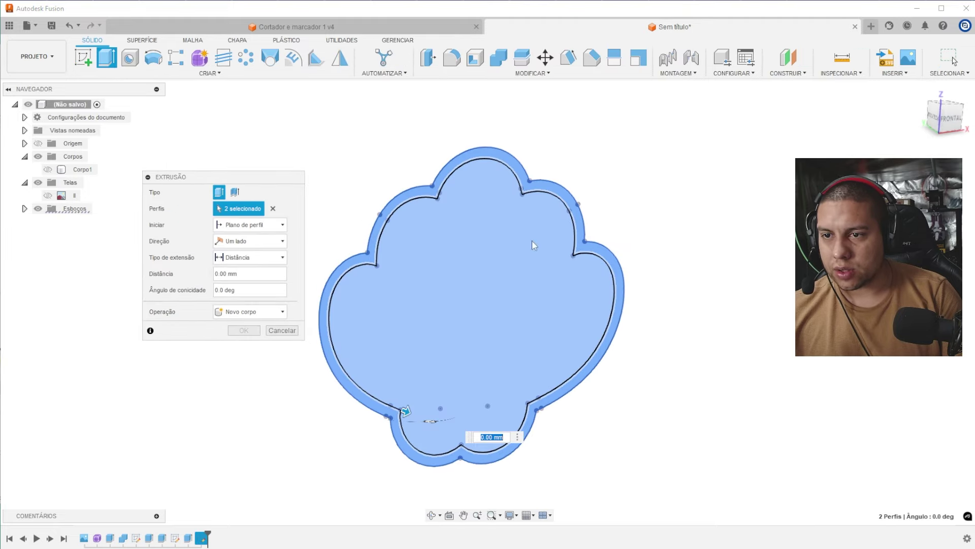
text(11)
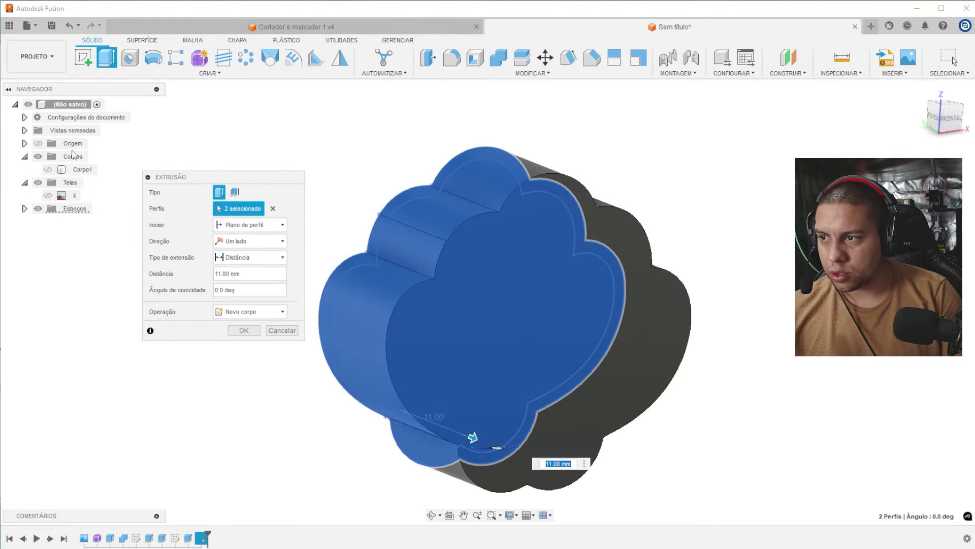
click(48, 170)
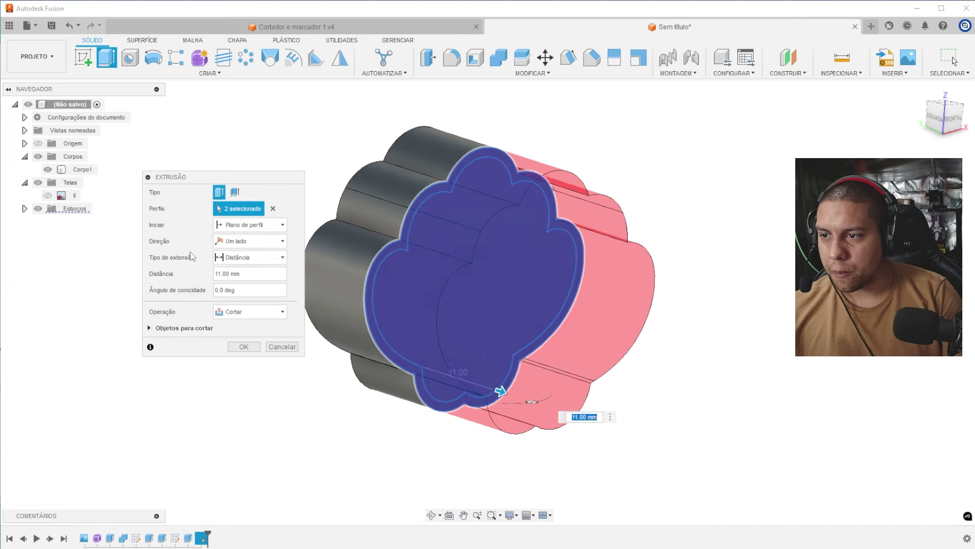
shift+middle_drag(516, 224, 535, 199)
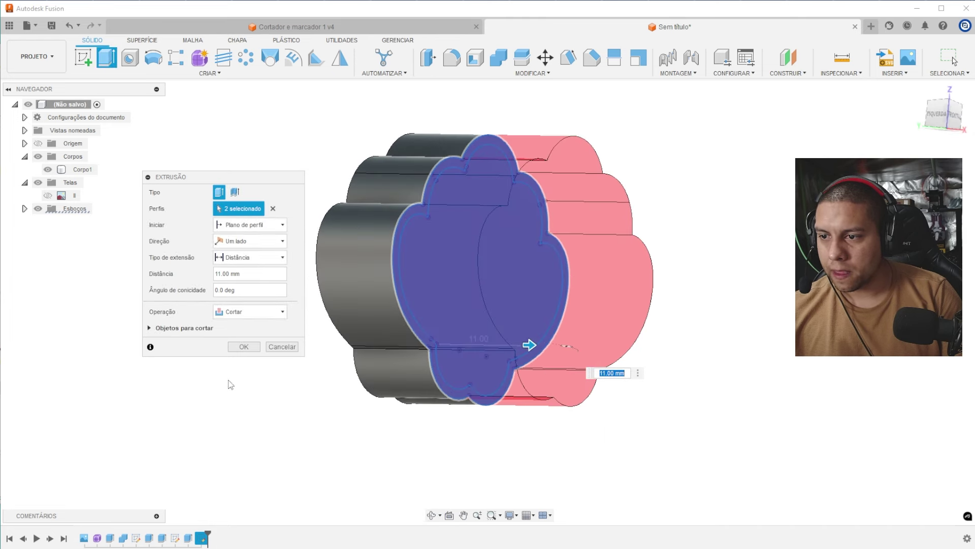
click(261, 311)
click(239, 356)
shift+middle_drag(449, 251, 548, 401)
drag(554, 391, 598, 354)
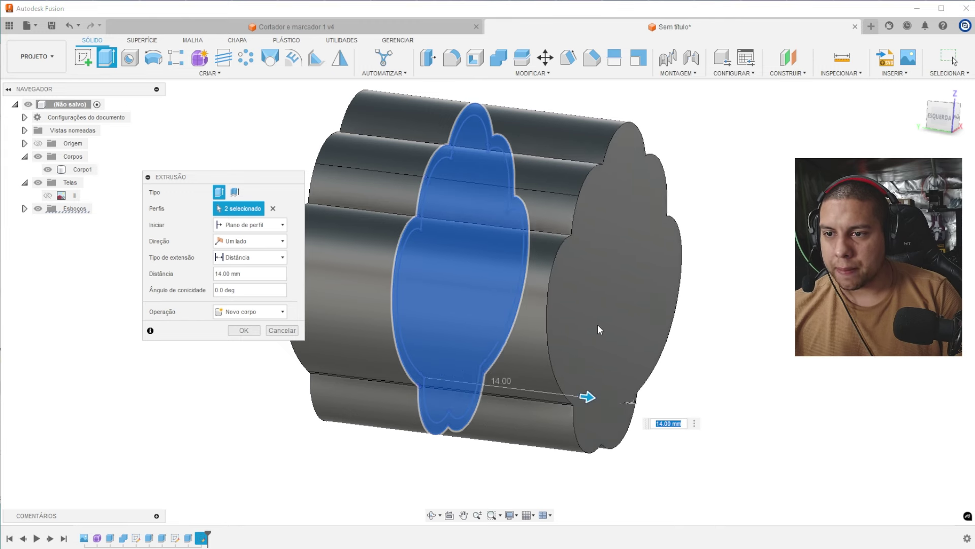
- Switch to the Cortador e marcador 1 v4 design and measure the recessed star stamp's height between its upper rim and underside
key(alt+Tab)
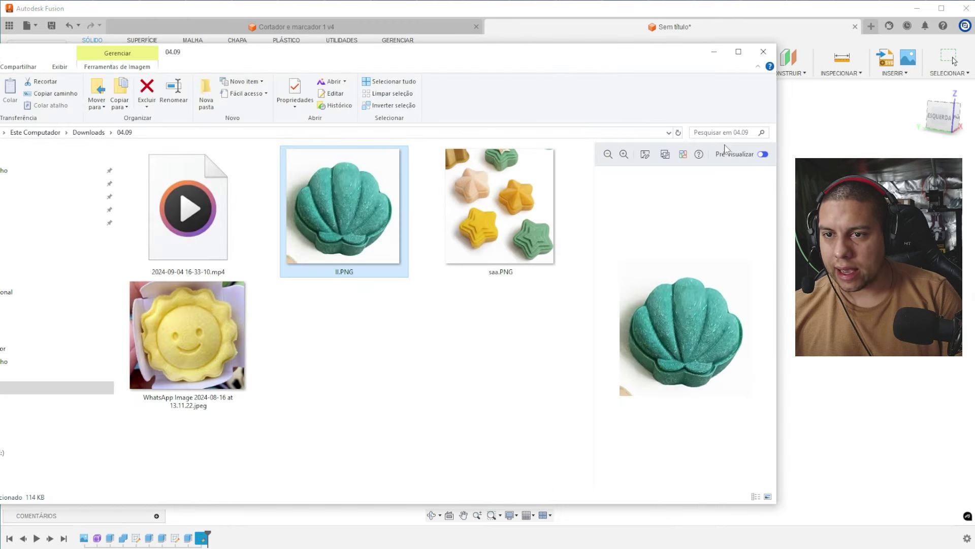
click(346, 11)
click(292, 26)
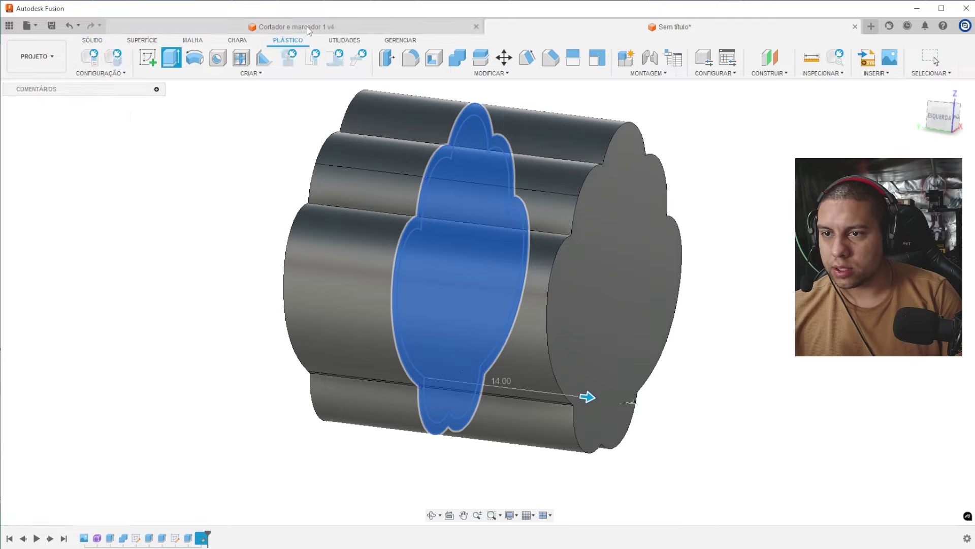
shift+middle_drag(508, 374, 624, 279)
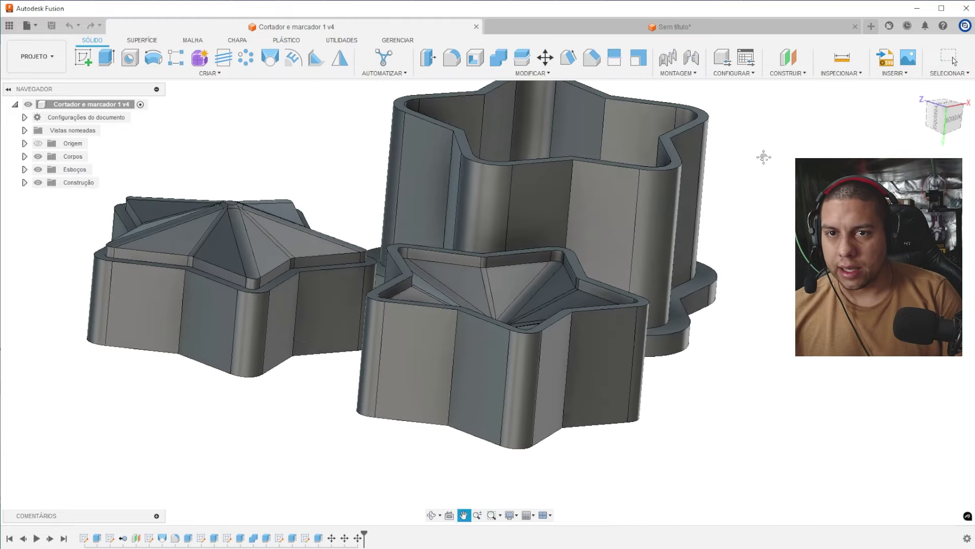
scroll(561, 300, up, 5)
click(559, 301)
shift+middle_drag(559, 301, 569, 294)
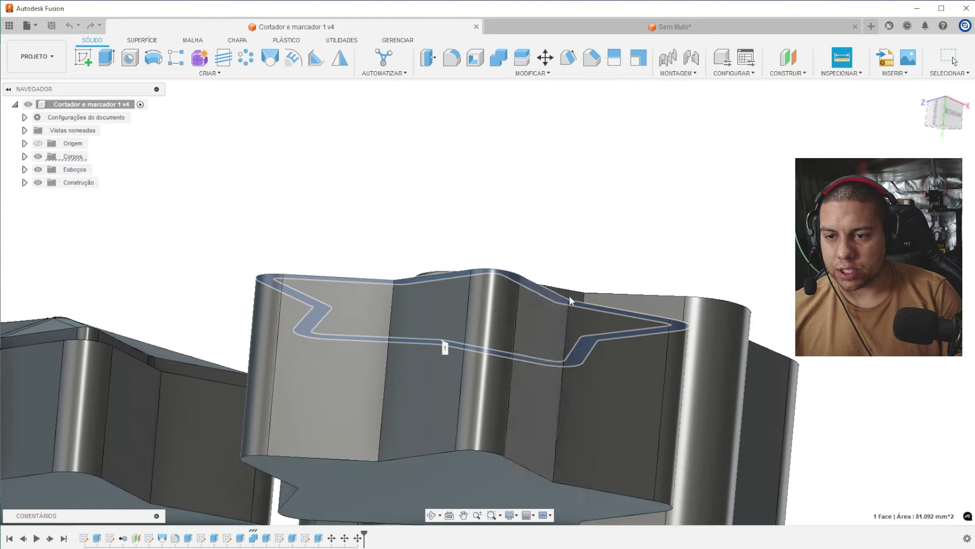
click(490, 488)
shift+middle_drag(501, 254, 514, 325)
click(762, 27)
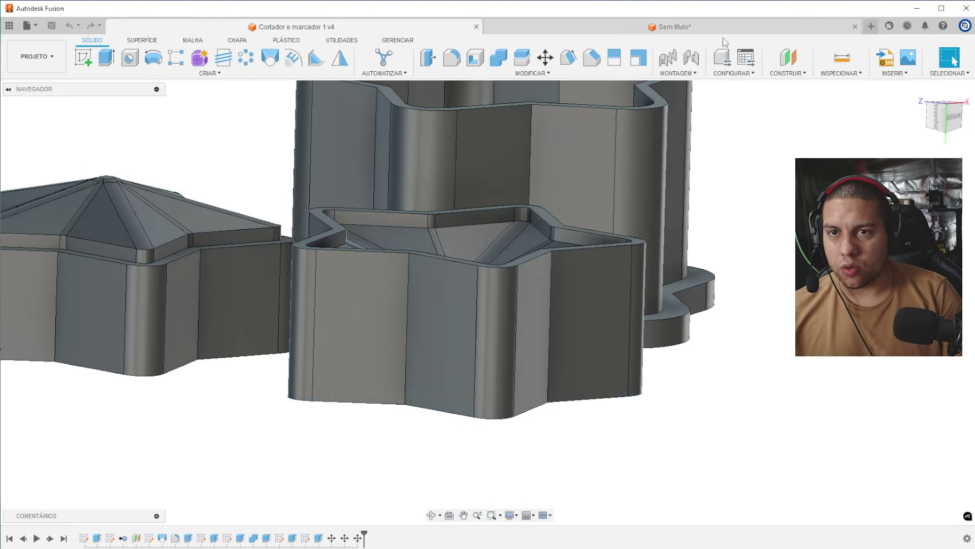
- Switch back to the untitled shell design and set the new block's extrusion distance to 11 mm
double_click(213, 539)
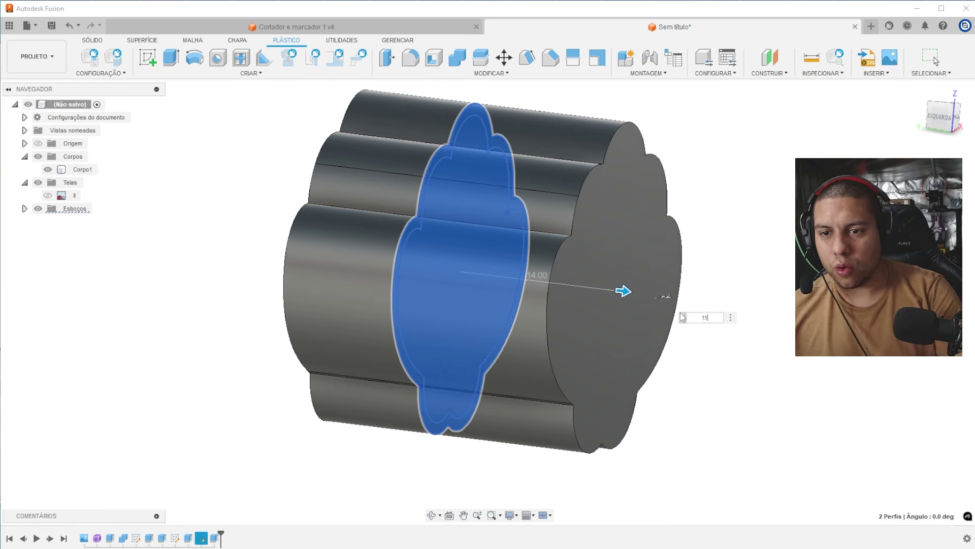
drag(939, 207, 264, 188)
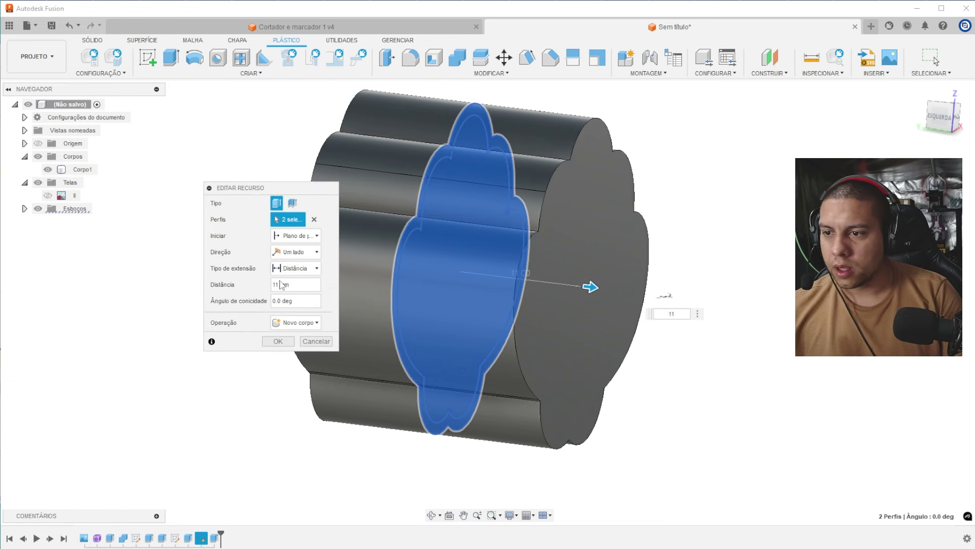
click(278, 342)
- Toggle the visibility of the shell and the new block to examine them separately and together
click(49, 182)
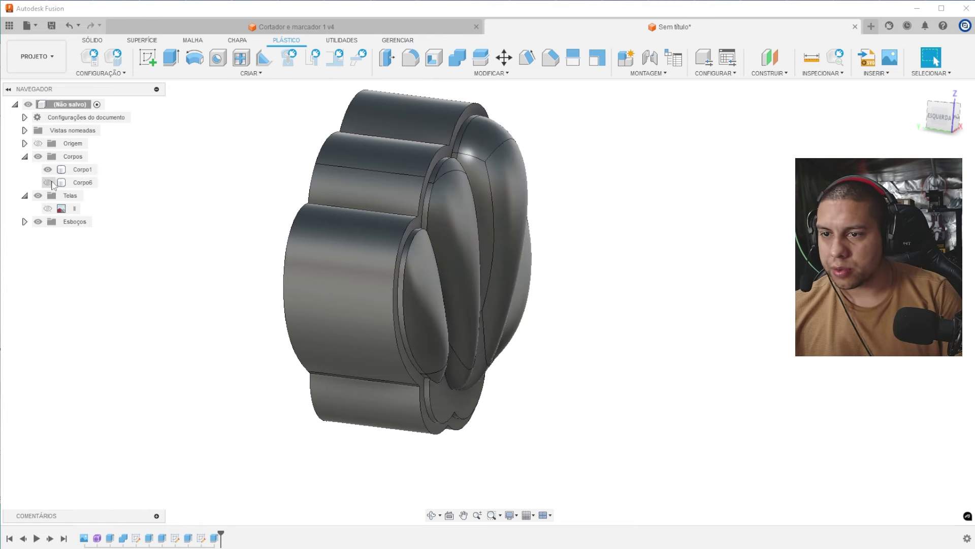
click(48, 183)
click(48, 169)
click(83, 182)
shift+middle_drag(508, 275, 442, 208)
click(184, 189)
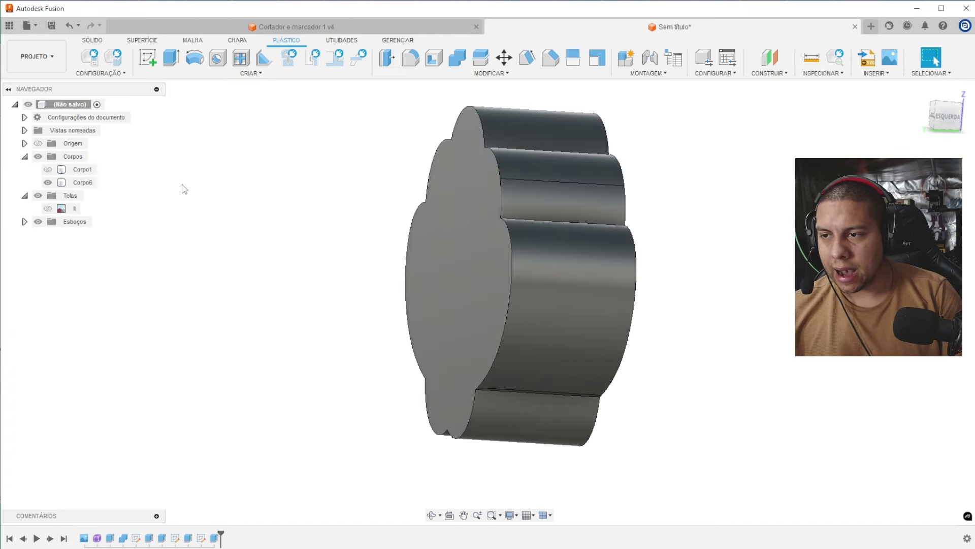
click(48, 169)
shift+middle_drag(304, 162, 270, 148)
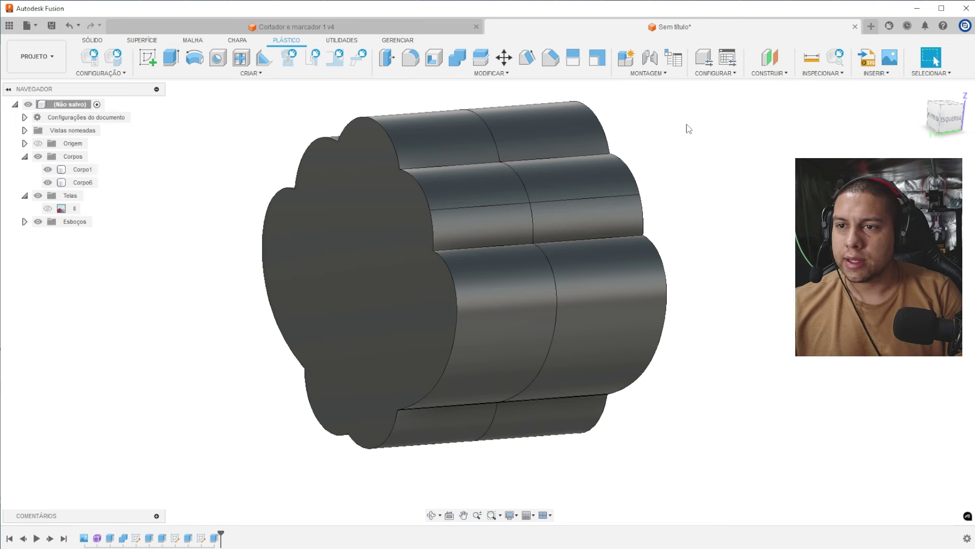
- Cut the shell body out of the new block with Combine, keeping the tool body, and hide the shell body to inspect the recess
click(459, 58)
click(425, 187)
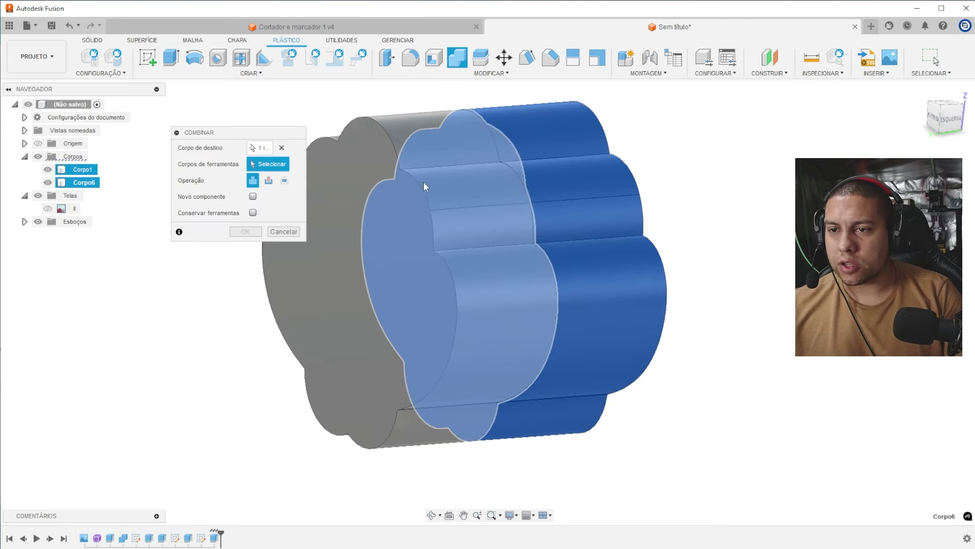
click(268, 180)
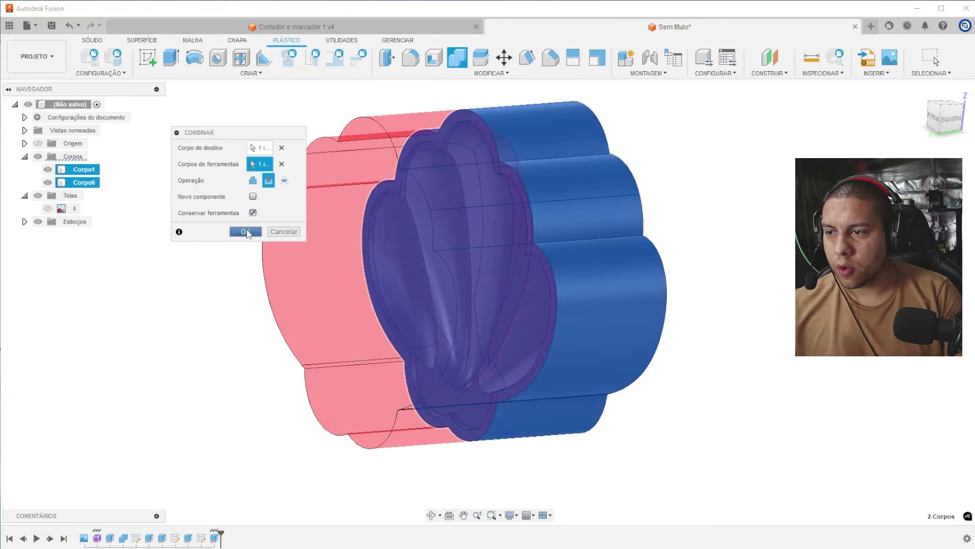
click(245, 231)
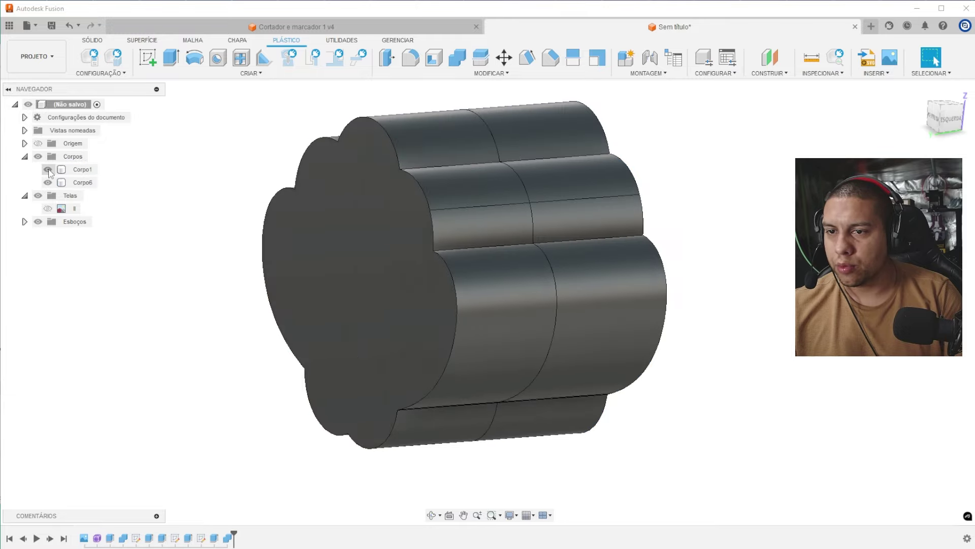
click(359, 208)
shift+middle_drag(358, 209, 513, 206)
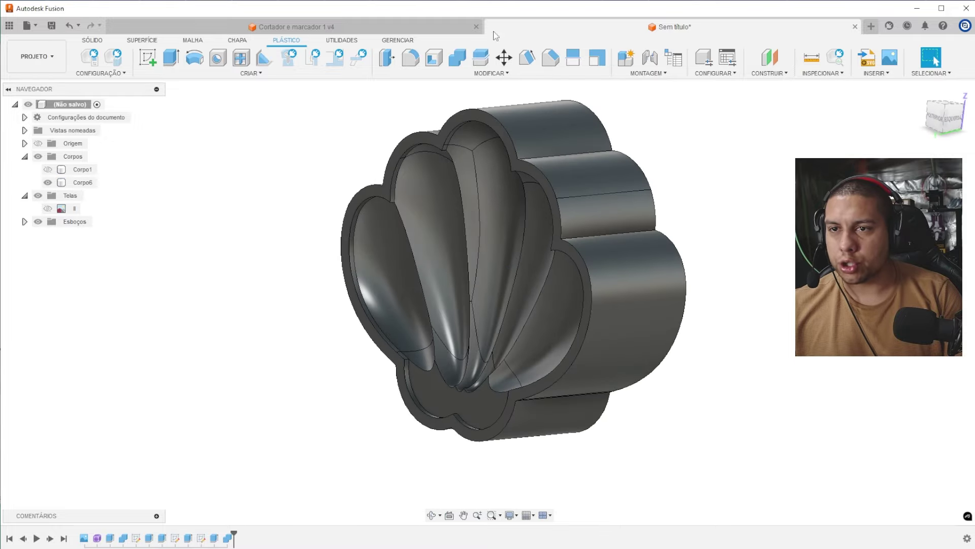
- Compare the recessed shell block with the star stamps in the Cortador e marcador 1 v4 design, returning to the untitled shell design
click(410, 23)
shift+middle_drag(644, 174, 645, 228)
scroll(412, 334, up, 3)
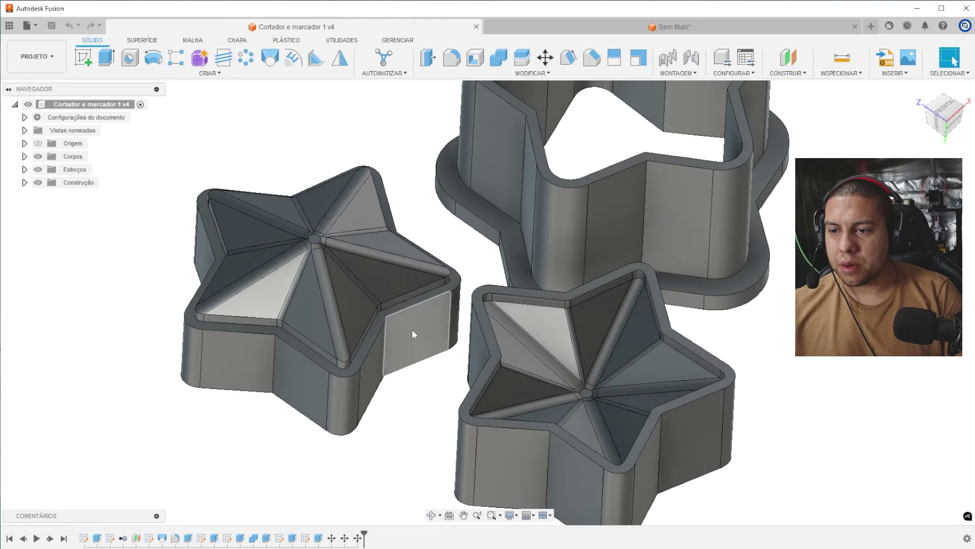
click(609, 30)
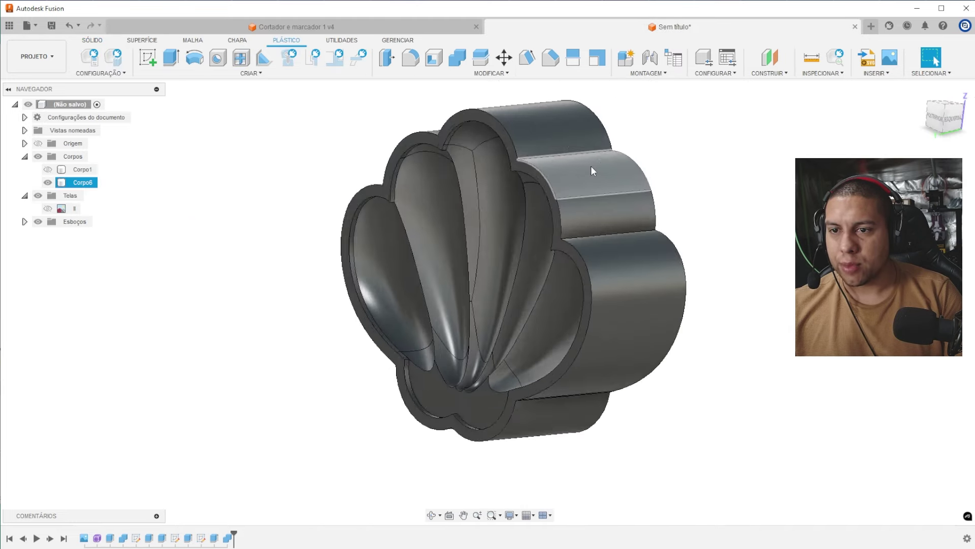
- Toggle the raised and recessed stamp bodies to examine each from several sides, leaving only the raised stamp shown
click(48, 169)
click(47, 182)
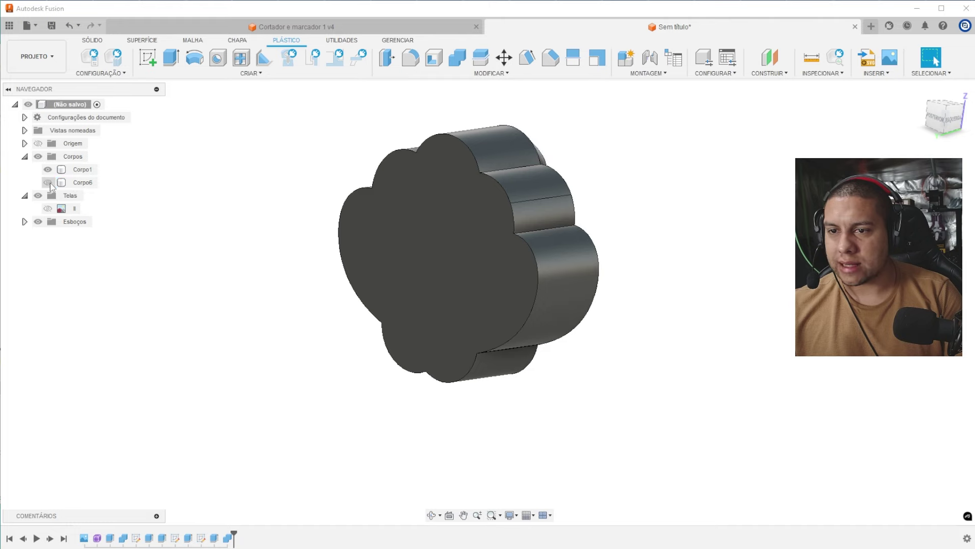
shift+middle_drag(523, 204, 525, 199)
click(48, 169)
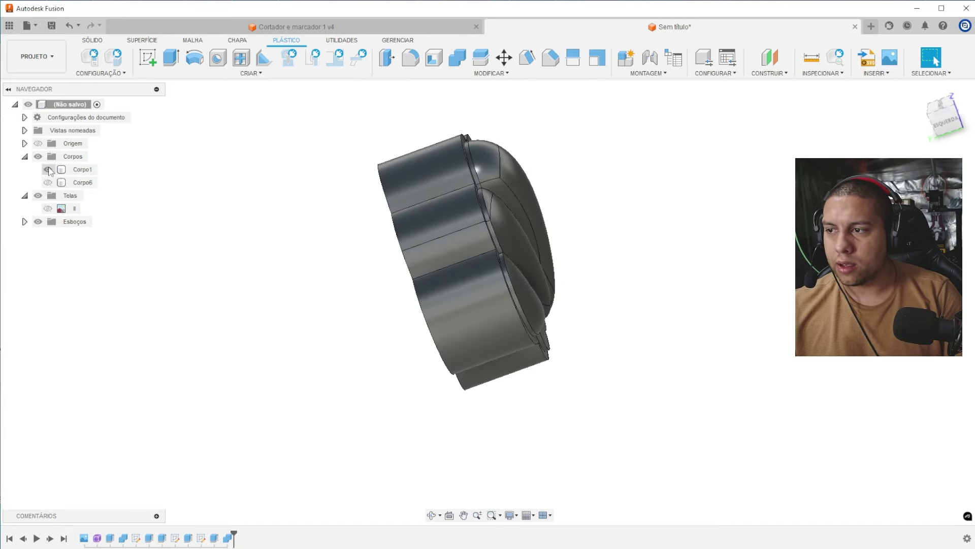
click(47, 182)
click(81, 182)
click(925, 98)
click(48, 169)
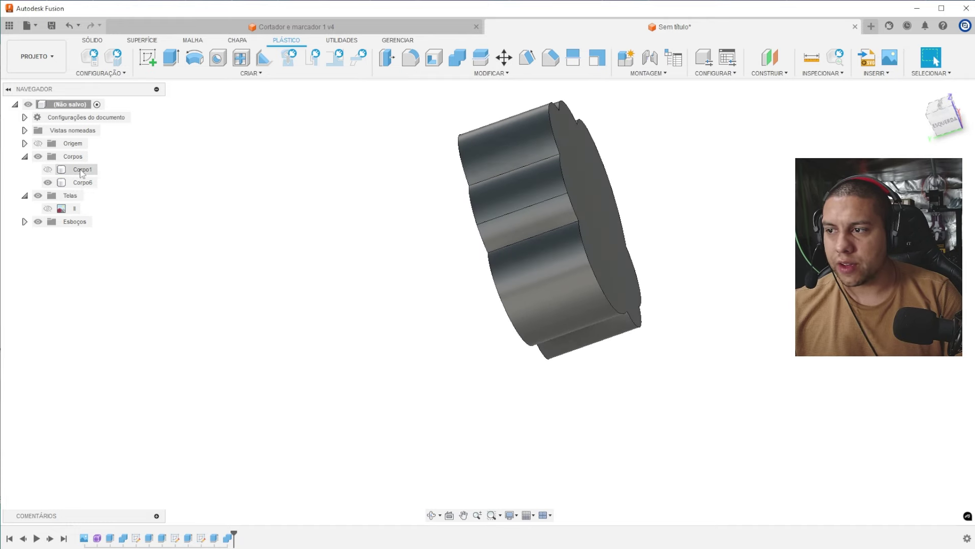
shift+middle_drag(369, 170, 337, 180)
scroll(425, 195, up, 3)
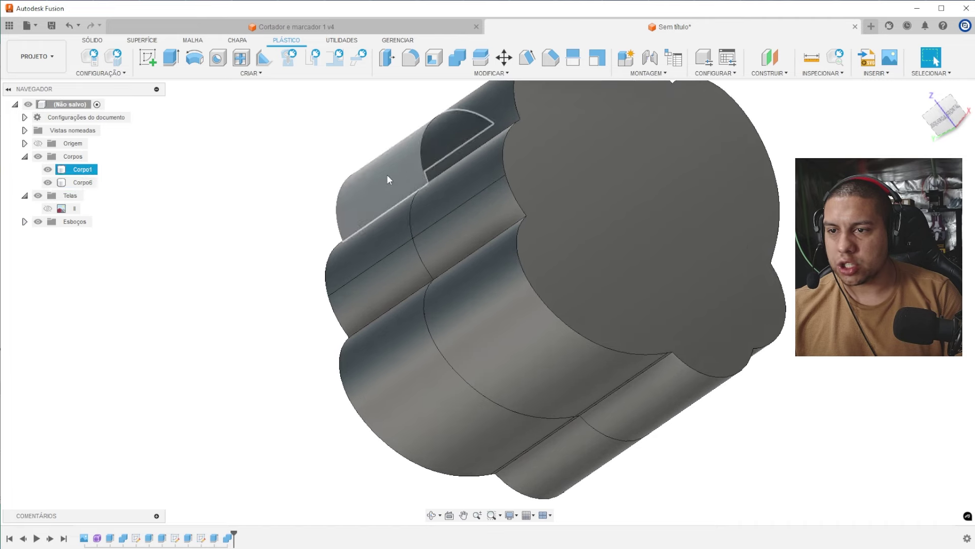
click(47, 182)
click(49, 183)
scroll(564, 181, down, 2)
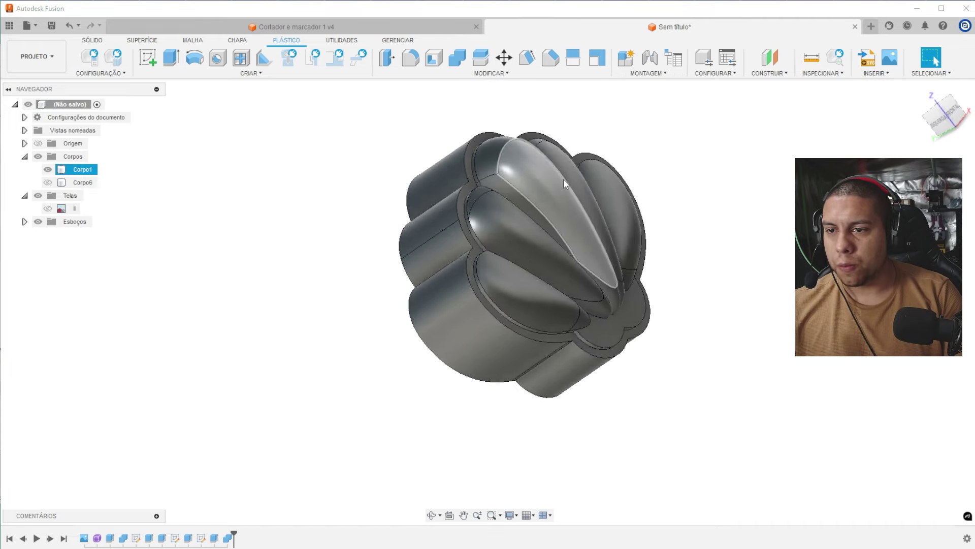
shift+middle_drag(564, 181, 716, 151)
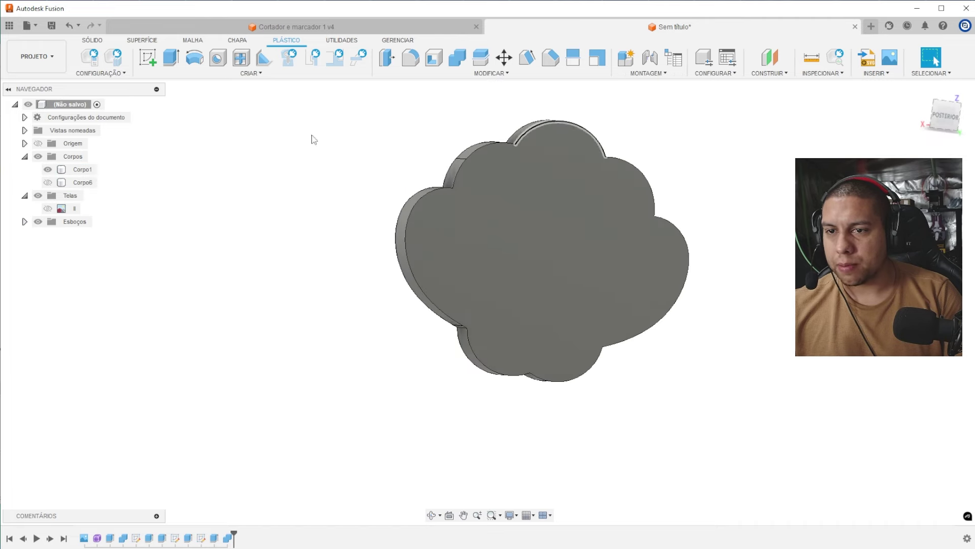
- Sketch on the raised stamp's flat back face and offset its outline 1 mm outward
click(92, 41)
click(83, 57)
click(645, 262)
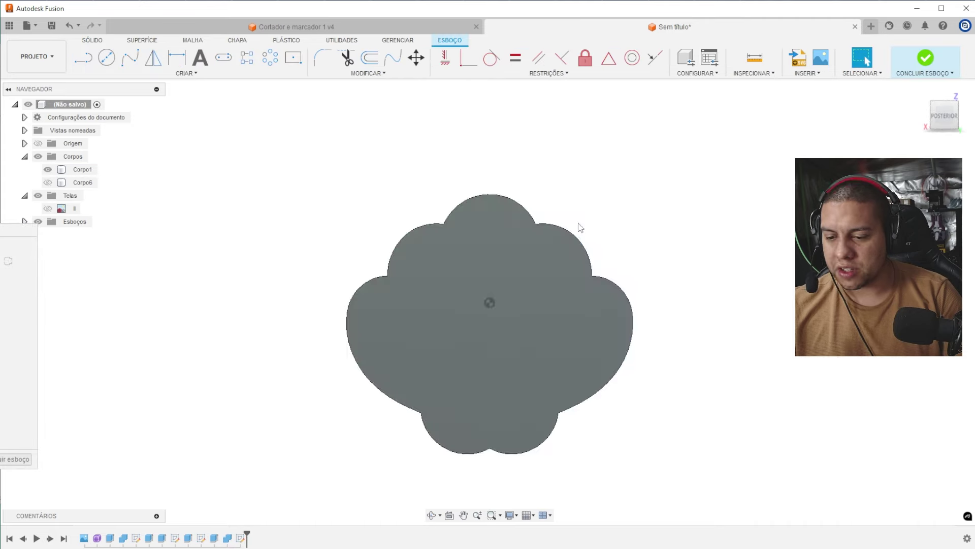
scroll(580, 227, up, 3)
click(369, 58)
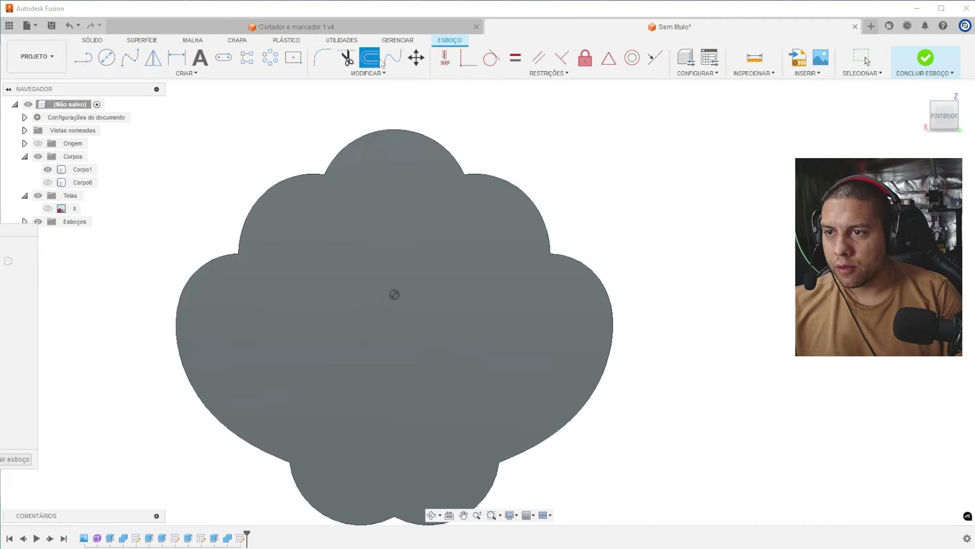
click(435, 139)
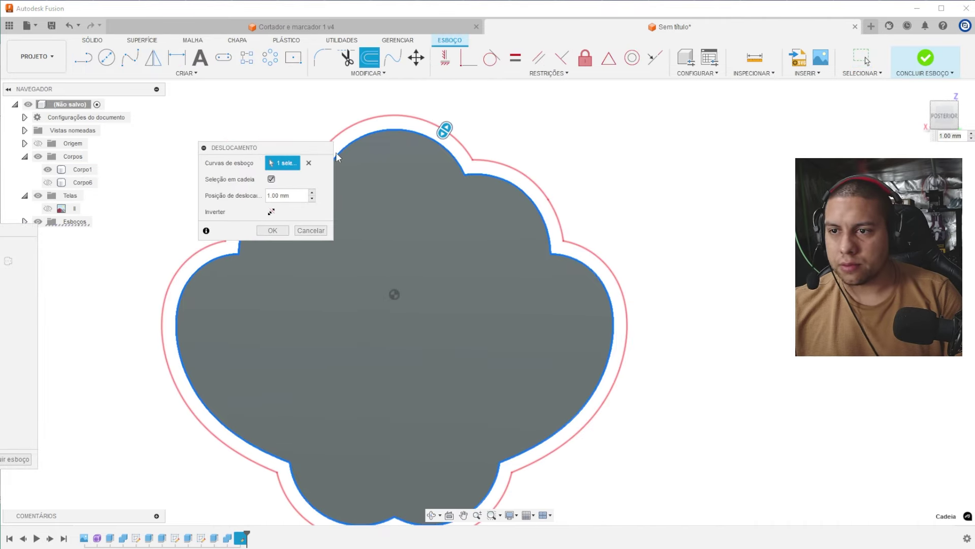
key(Return)
- Extrude the ring profile around the stamp's outline by -17 mm so the wall surrounds the lobes
key(e)
click(493, 169)
scroll(559, 174, down, 1)
shift+middle_drag(557, 175, 555, 342)
drag(526, 393, 315, 335)
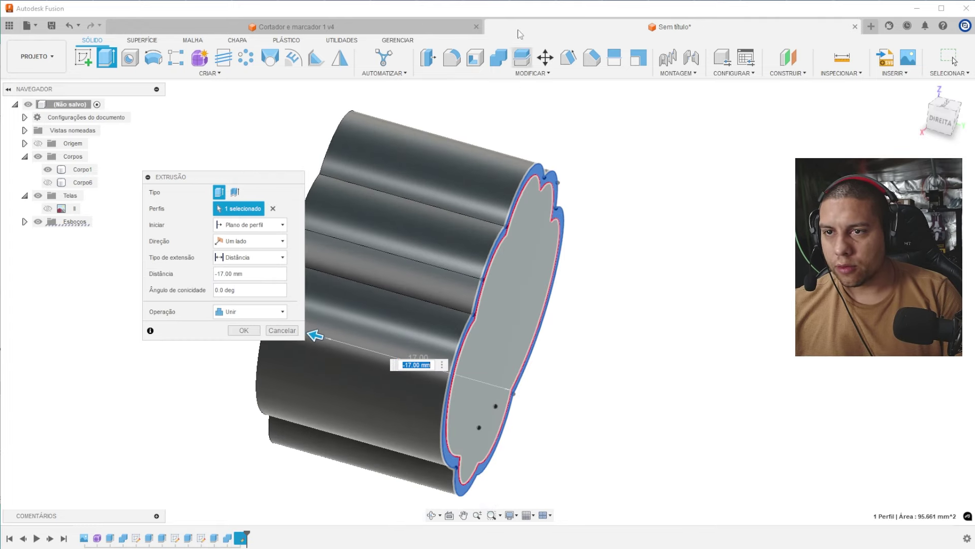
- Switch to the Cortador e marcador 1 v4 design to examine its star stamps and cutter, and return to the untitled shell design
click(397, 31)
scroll(584, 188, down, 2)
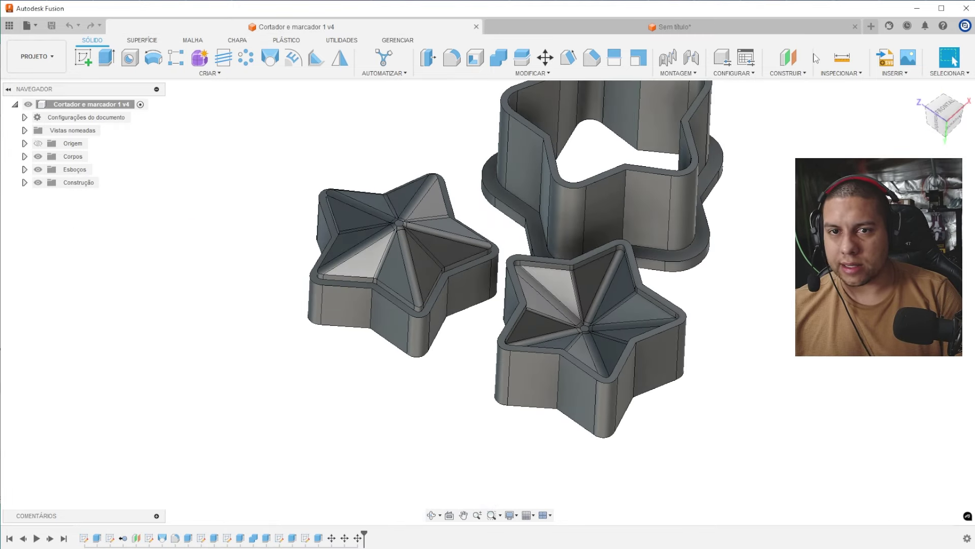
scroll(687, 161, up, 2)
shift+middle_drag(681, 157, 775, 38)
click(672, 264)
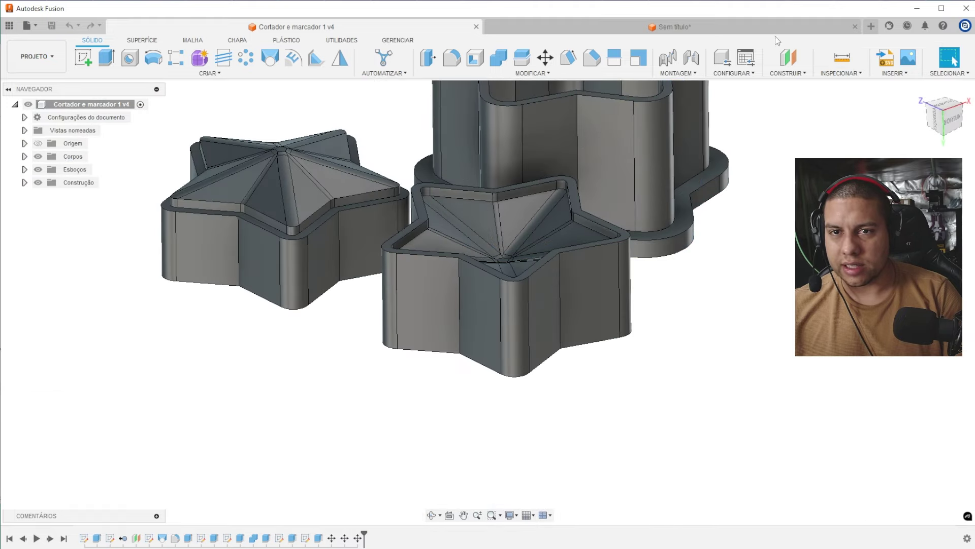
click(767, 28)
- Edit the ring extrusion and change its operation to a new body, making the cutter wall separate from the stamp
double_click(255, 538)
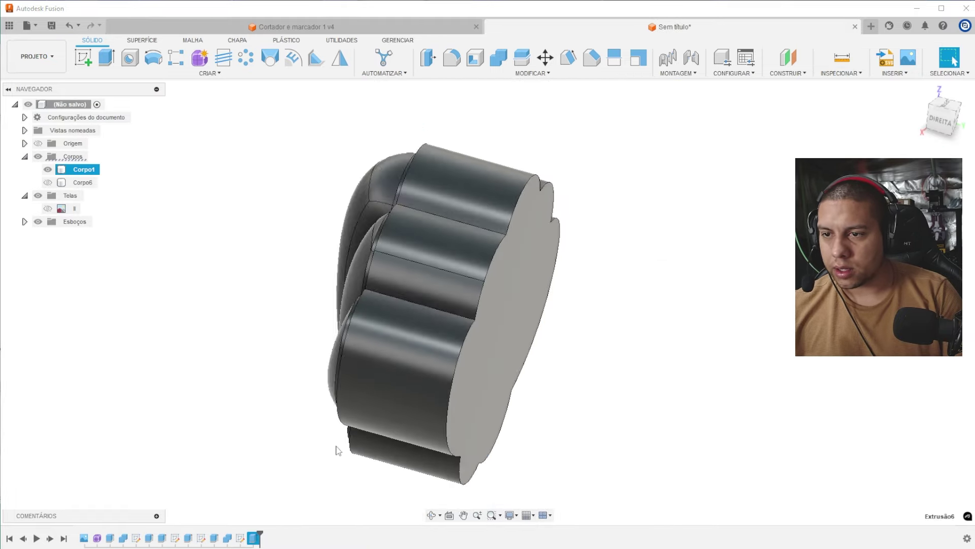
shift+middle_drag(378, 376, 545, 199)
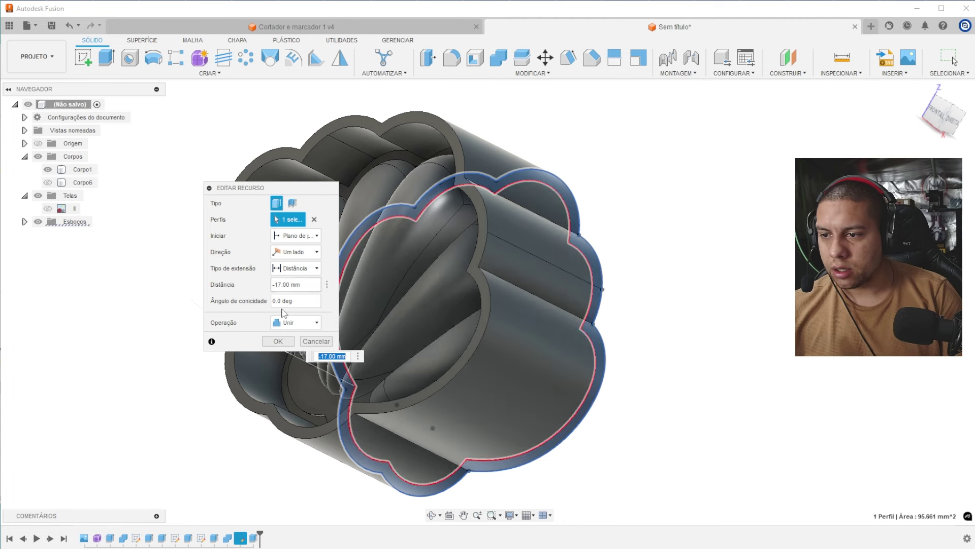
click(299, 322)
click(293, 368)
key(Return)
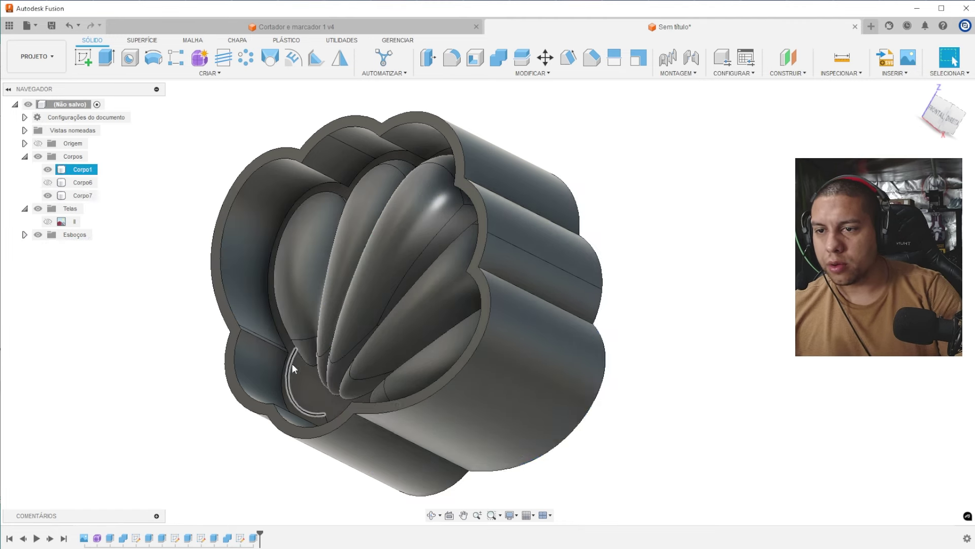
- Sketch on the cutter wall's end face on the lobe side and offset its outer edge 2 mm outward
scroll(587, 281, down, 3)
shift+middle_drag(587, 281, 510, 229)
shift+middle_drag(642, 177, 585, 176)
click(83, 57)
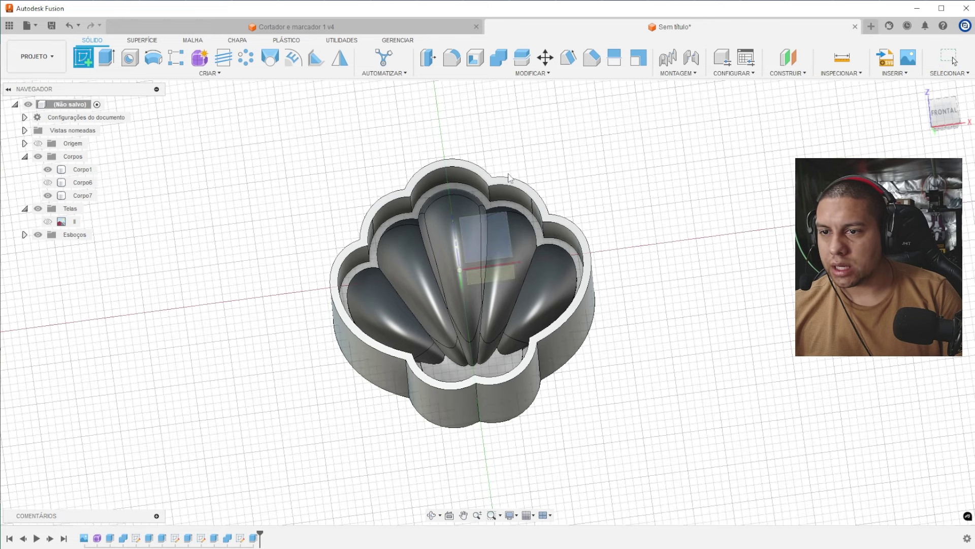
click(494, 181)
scroll(599, 219, up, 3)
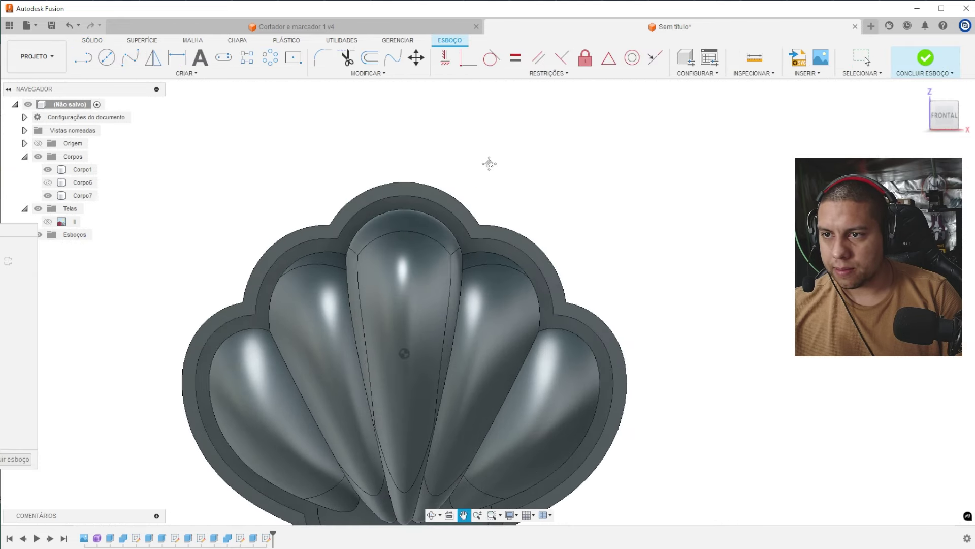
click(369, 57)
click(449, 147)
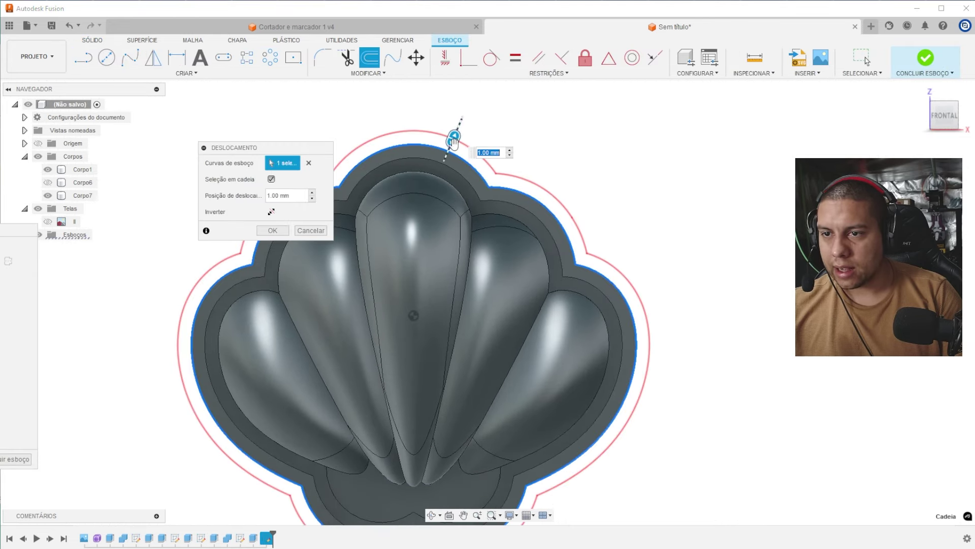
key(Return)
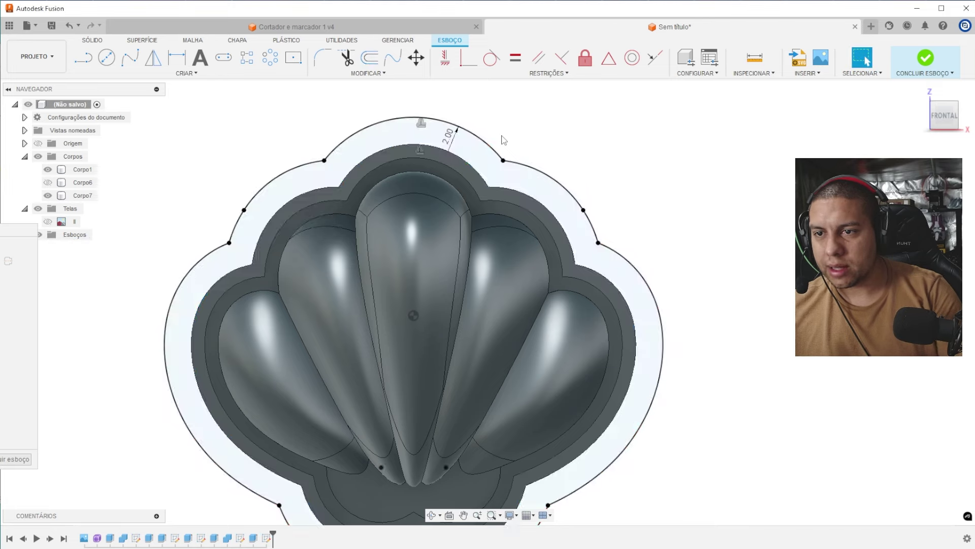
- Extrude the outer ring profile by -2 mm with the join operation to add a flange around the cutter
scroll(492, 149, down, 2)
key(e)
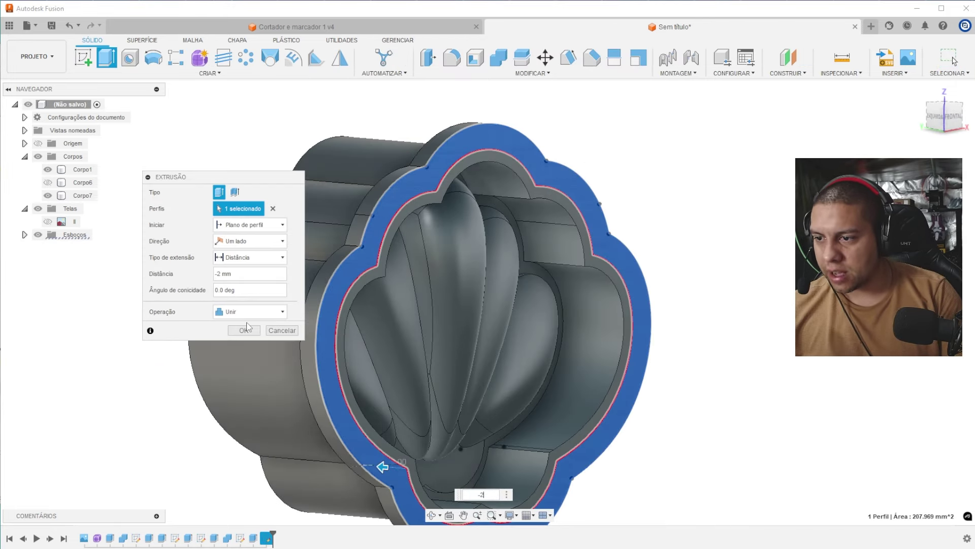
click(244, 330)
- Toggle the cutter, recessed stamp and raised stamp bodies to examine how they fit together and individually
click(47, 182)
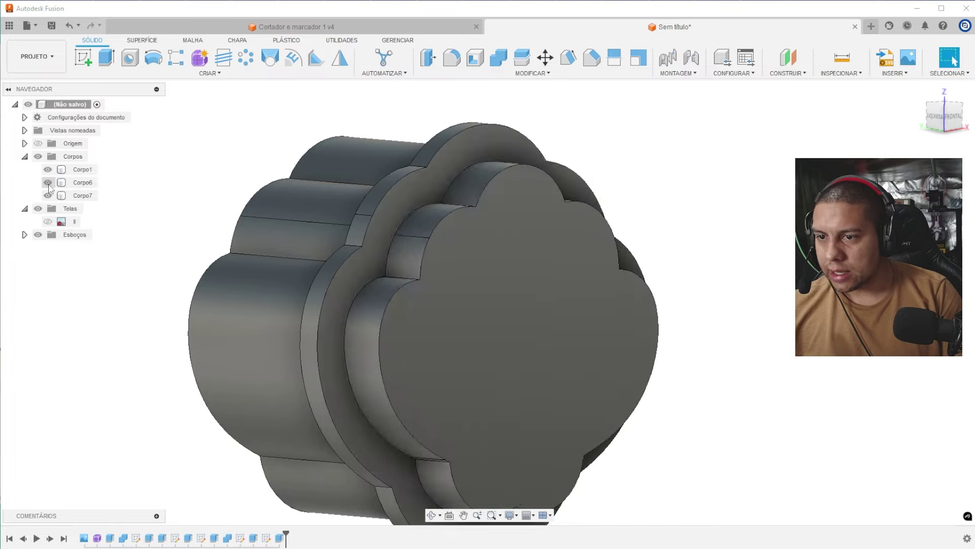
click(48, 182)
click(47, 195)
click(48, 195)
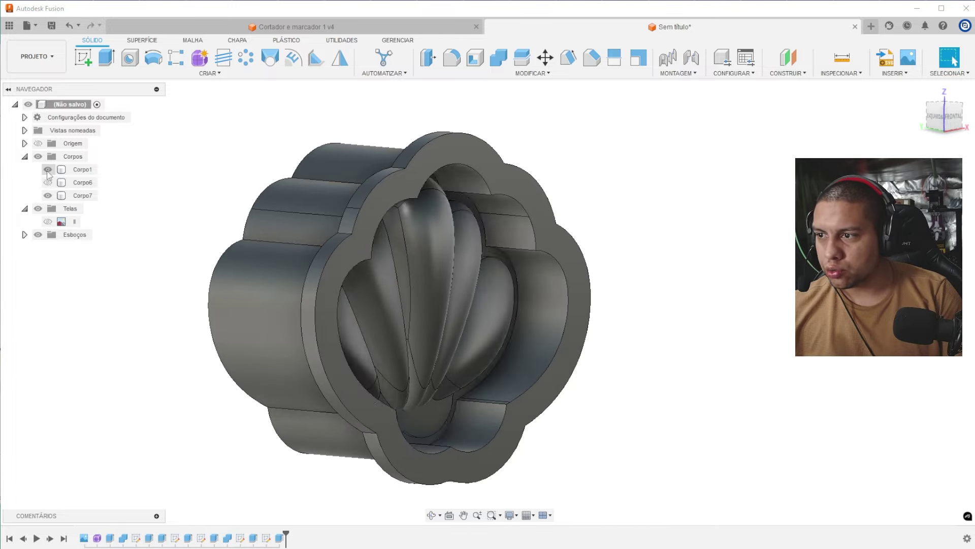
click(47, 169)
shift+middle_drag(605, 117, 487, 228)
click(48, 183)
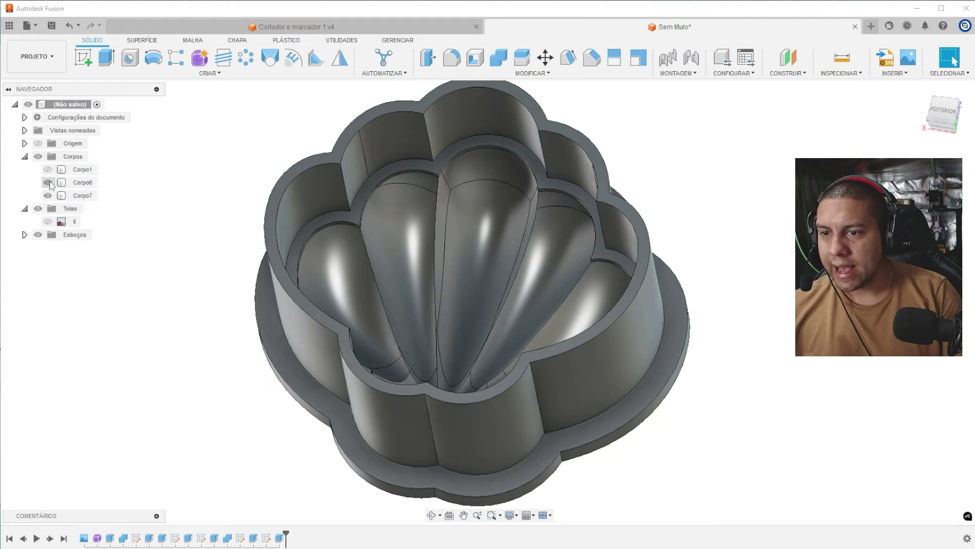
shift+middle_drag(559, 223, 632, 217)
click(48, 183)
click(47, 195)
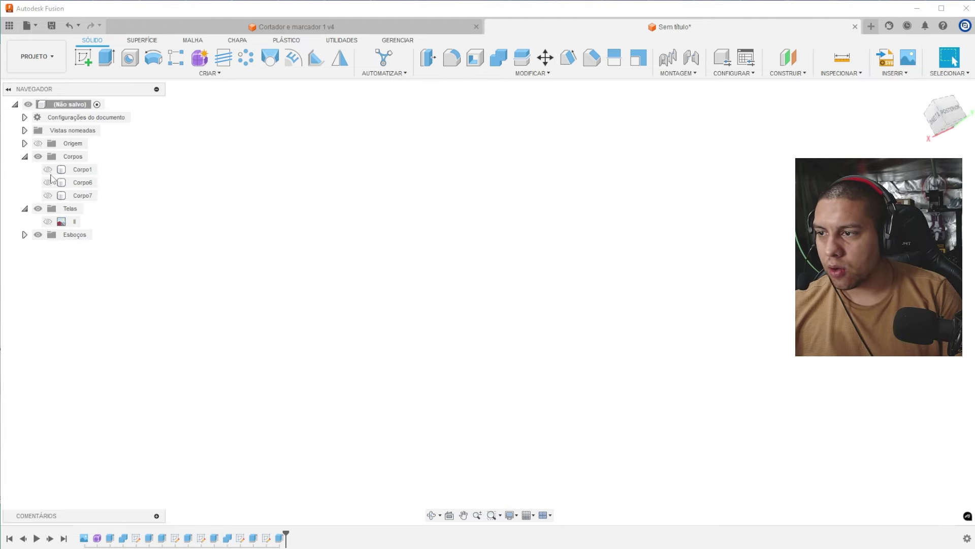
click(48, 170)
shift+middle_drag(326, 219, 559, 211)
scroll(558, 211, up, 2)
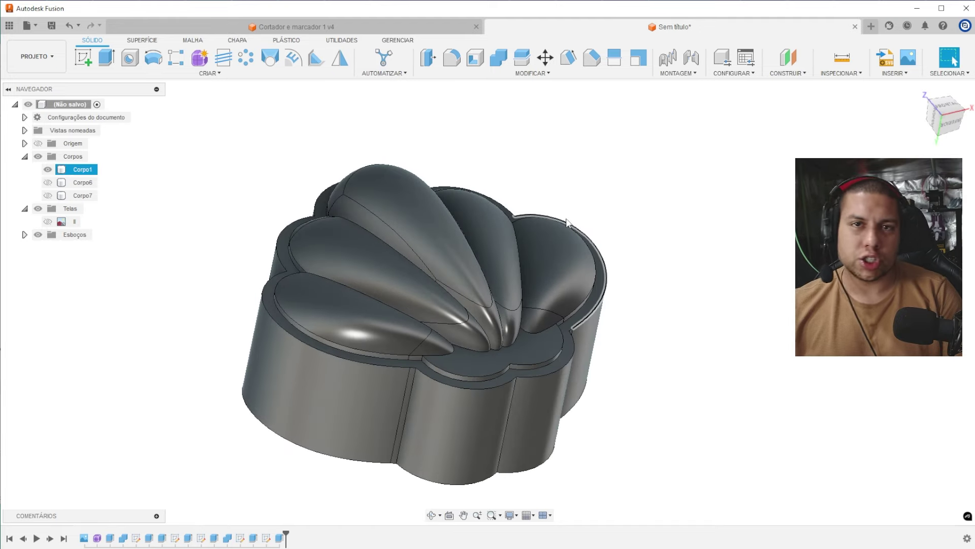
- Show the recessed stamp and cutter bodies and hide the raised stamp
click(49, 183)
click(48, 196)
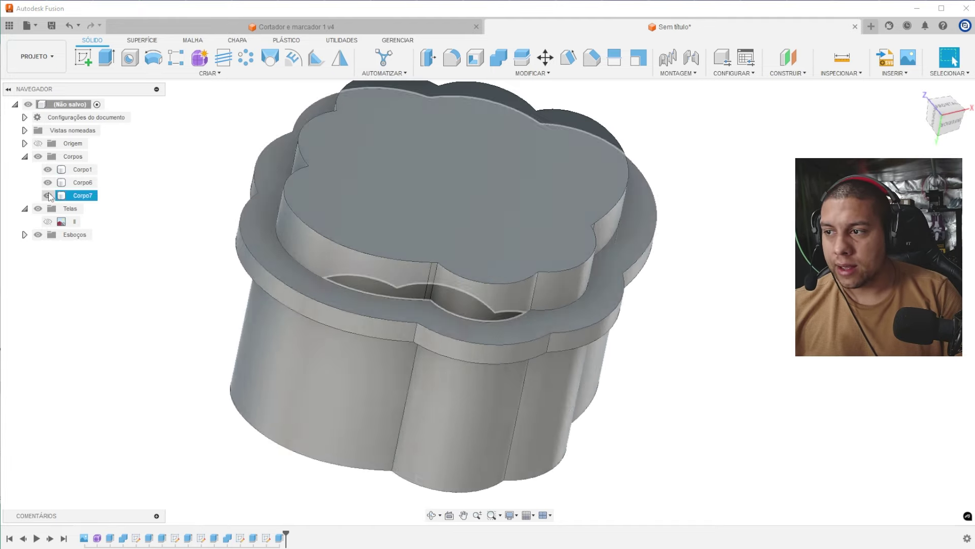
click(47, 171)
scroll(417, 203, down, 2)
shift+middle_drag(427, 203, 494, 201)
- Rotate the recessed stamp 180 degrees about Y and move it clear of the cutter so both bodies sit side by side
click(544, 59)
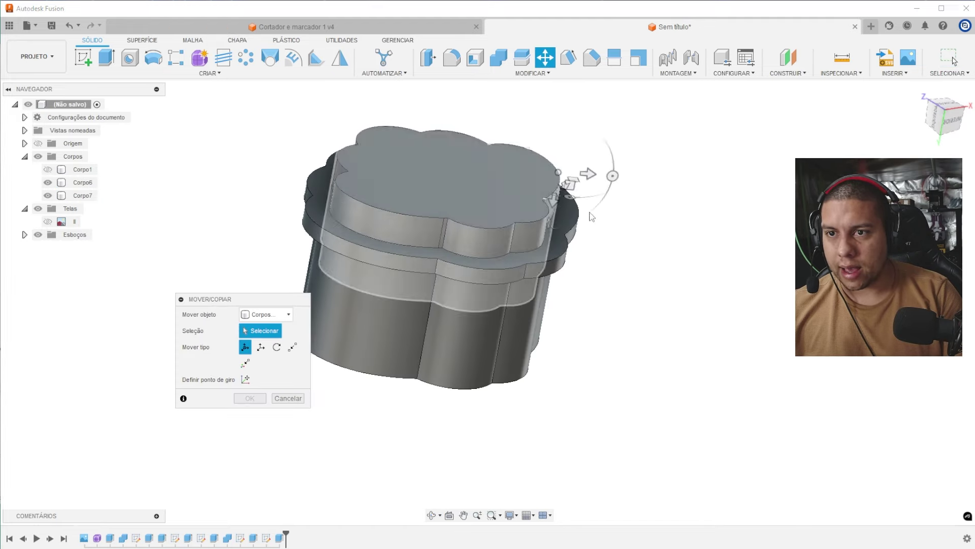
scroll(589, 218, down, 2)
click(486, 197)
drag(472, 195, 534, 186)
scroll(579, 244, down, 1)
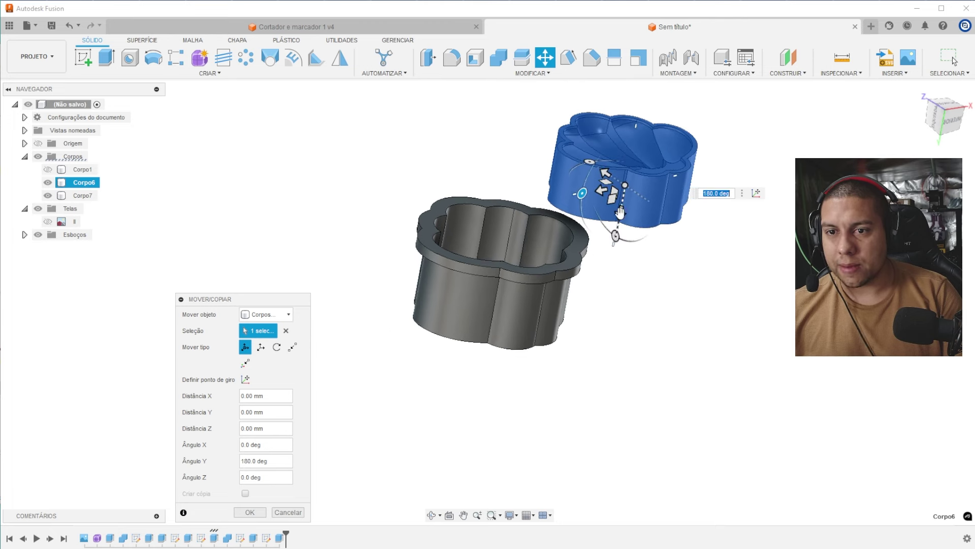
drag(620, 212, 603, 304)
shift+middle_drag(635, 259, 627, 320)
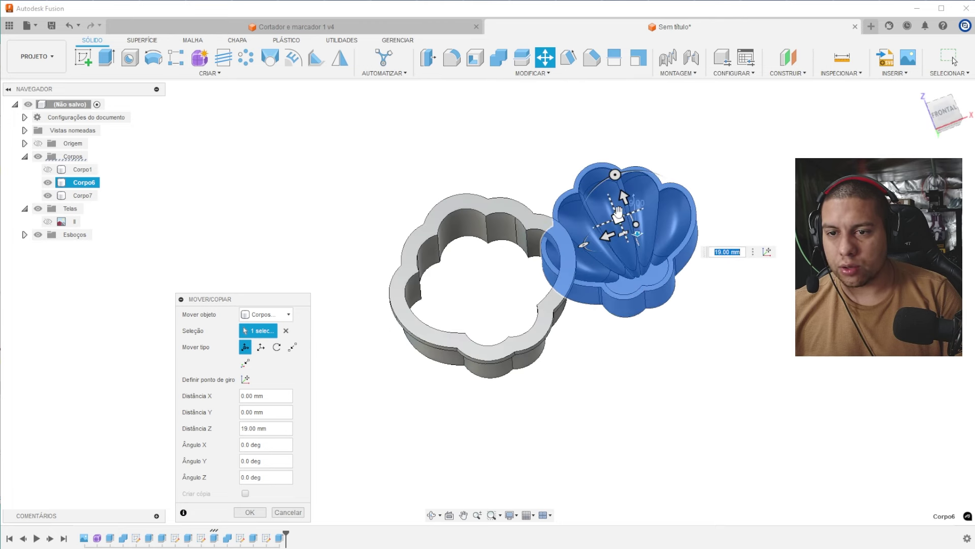
drag(618, 214, 670, 246)
key(Return)
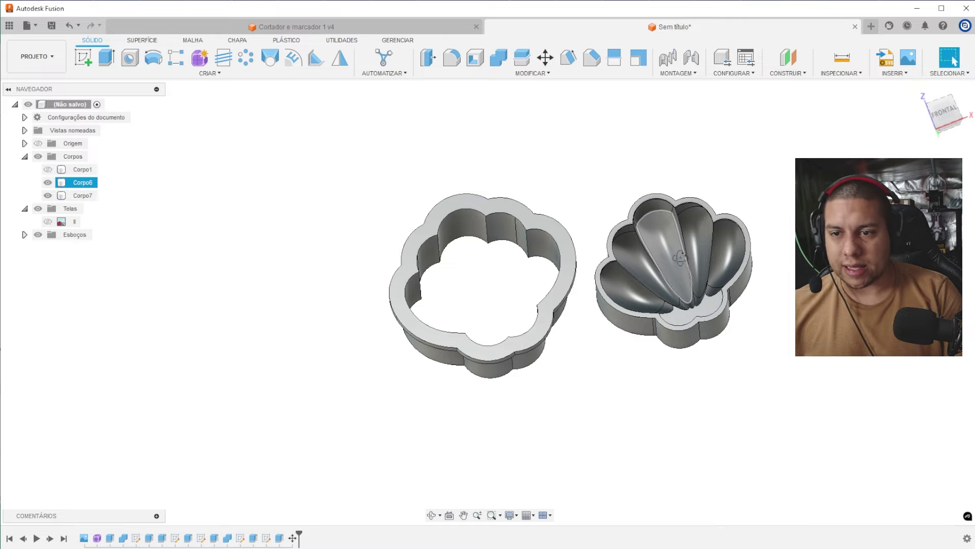
- Examine the shell recess of the relocated stamp and its placement next to the cutter from several angles
scroll(775, 248, up, 3)
shift+middle_drag(679, 258, 762, 229)
scroll(571, 199, up, 3)
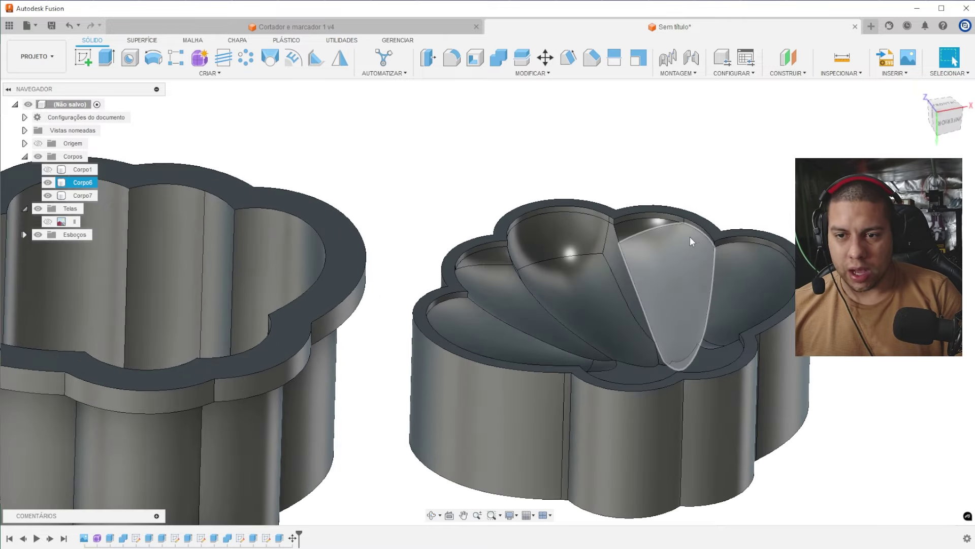
scroll(633, 248, down, 2)
shift+middle_drag(635, 249, 632, 262)
scroll(632, 261, down, 2)
click(717, 180)
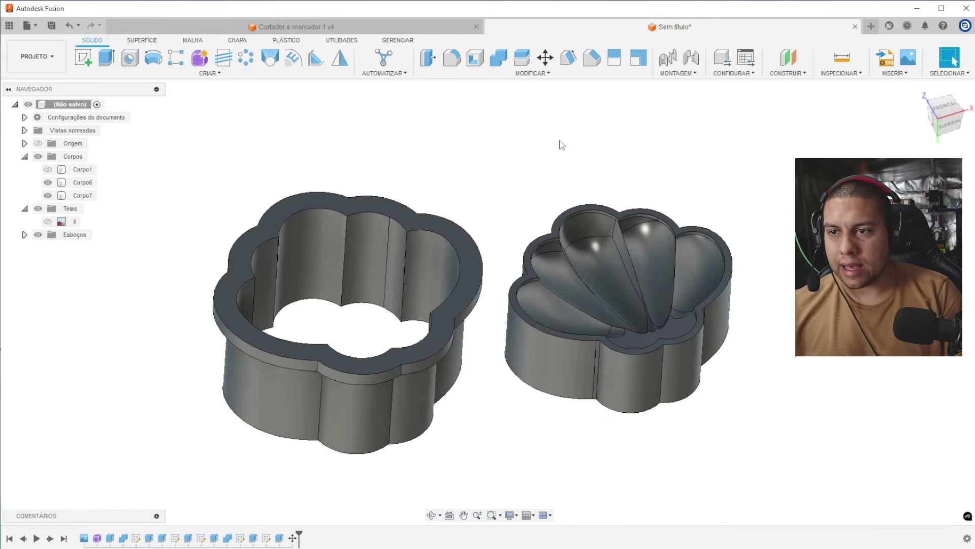
- Examine the finished star cutter and stamps in the Cortador e marcador 1 design, and return to the shell design
click(359, 28)
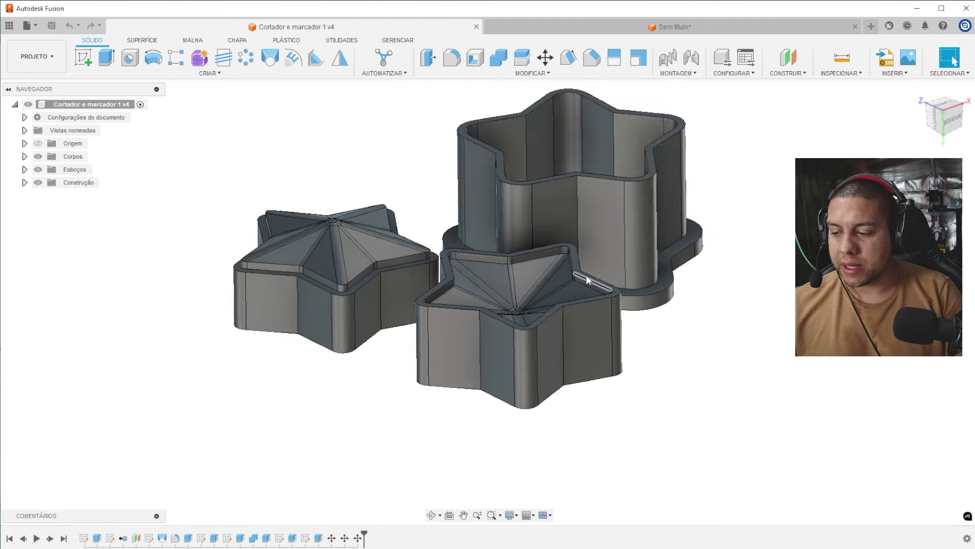
mouse_move(394, 303)
middle_down()
mouse_move(474, 306)
mouse_move(482, 319)
mouse_move(411, 301)
middle_up()
scroll(474, 306, up, 3)
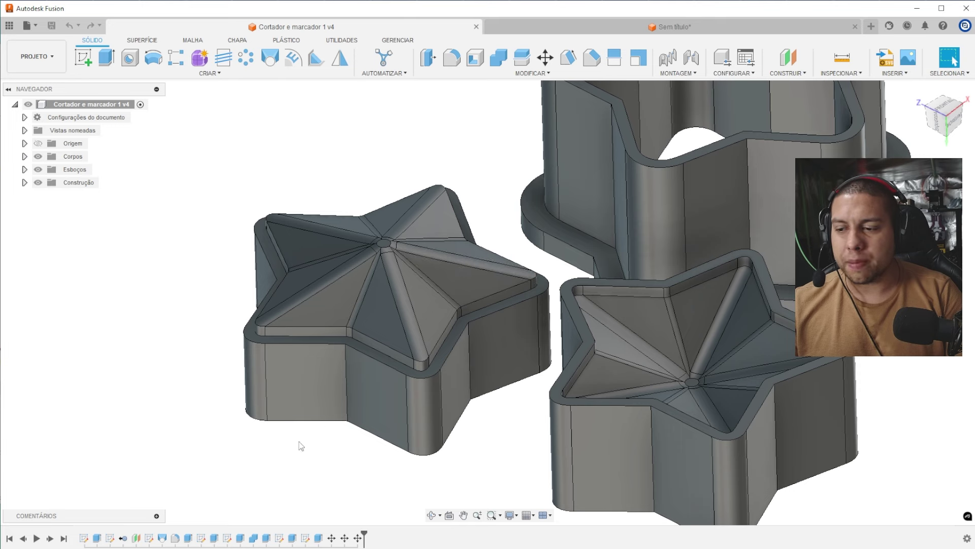
scroll(382, 264, down, 2)
click(676, 27)
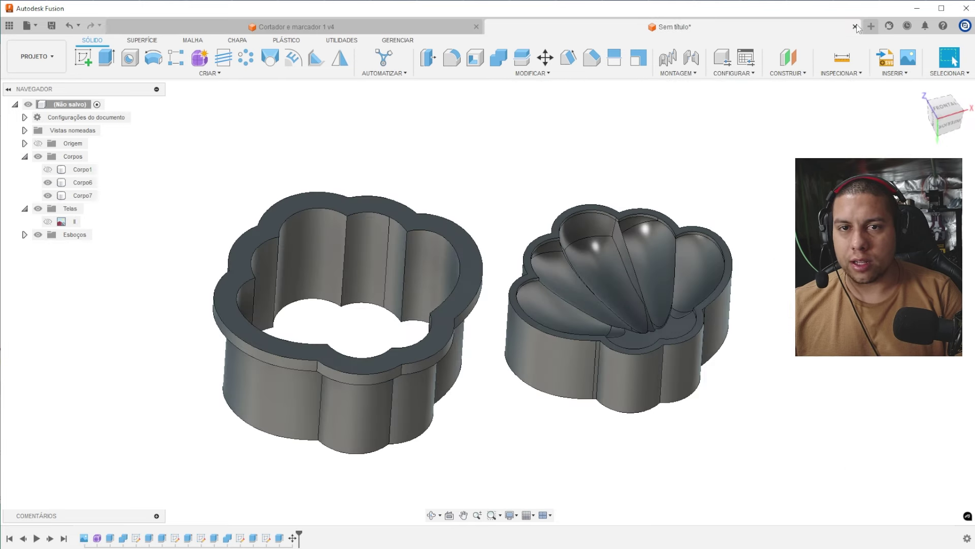
- Create a new empty design and view the star reference photo saa.PNG from the 04.09 folder
click(870, 26)
key(alt+Tab)
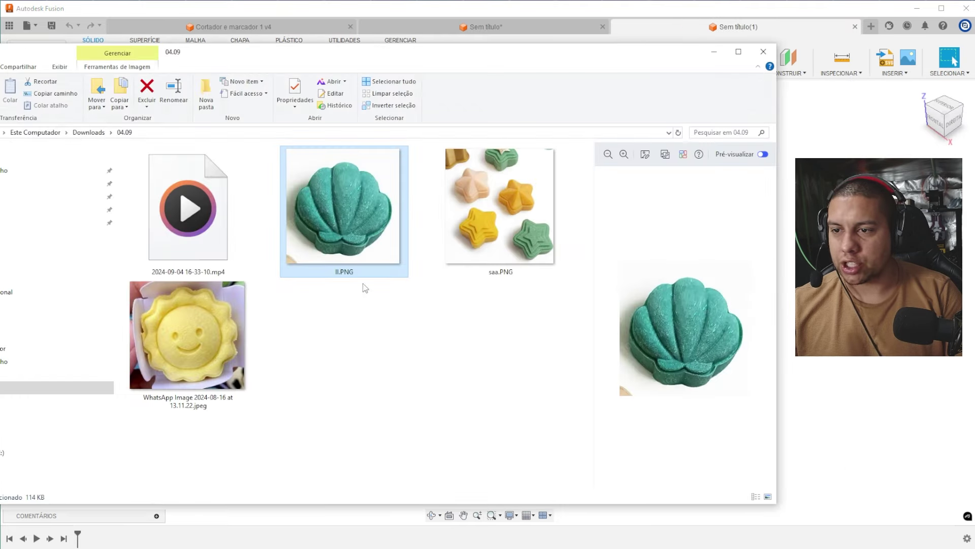
click(530, 204)
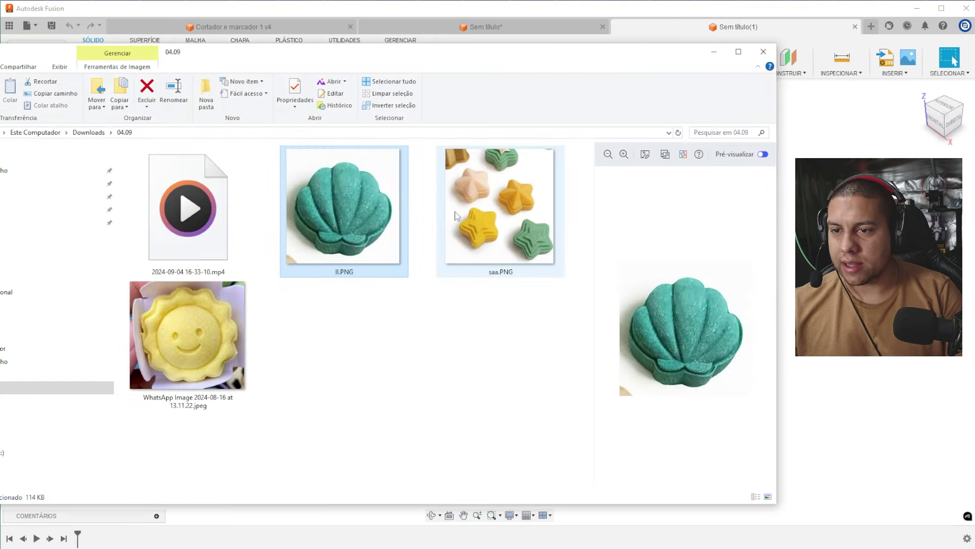
double_click(518, 199)
scroll(419, 281, up, 3)
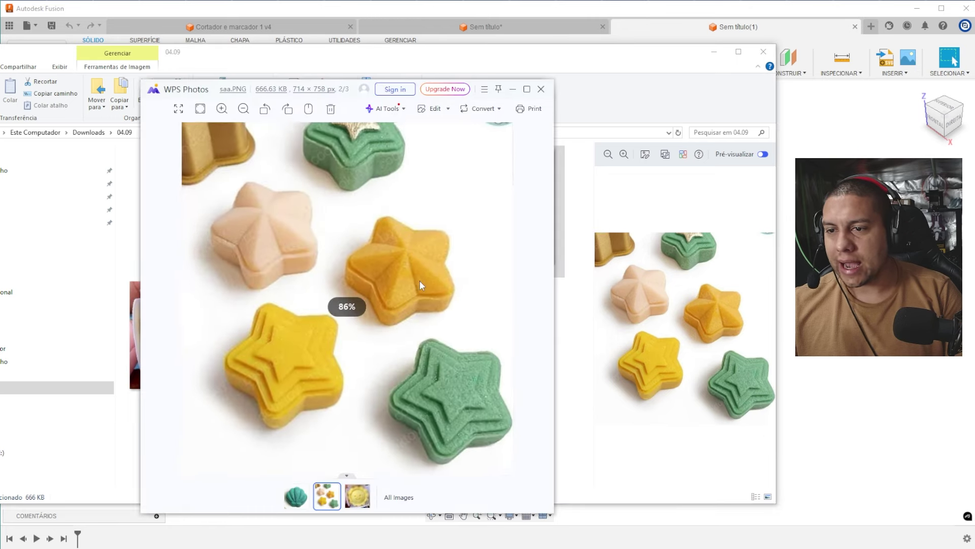
scroll(410, 260, down, 1)
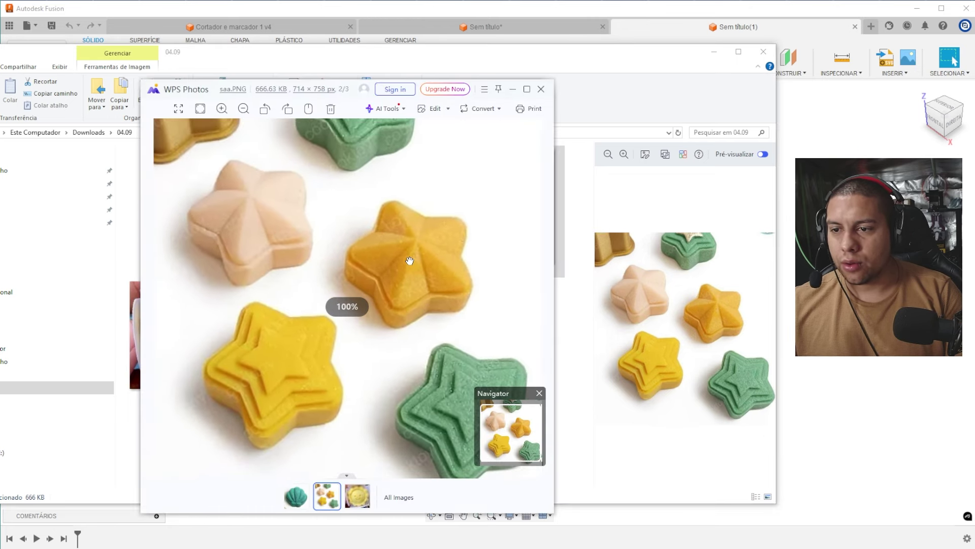
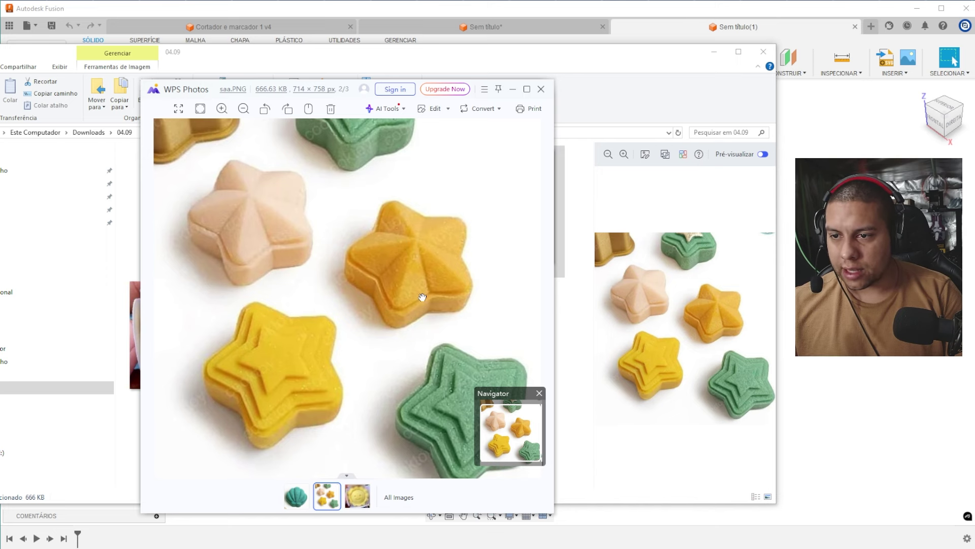
click(882, 30)
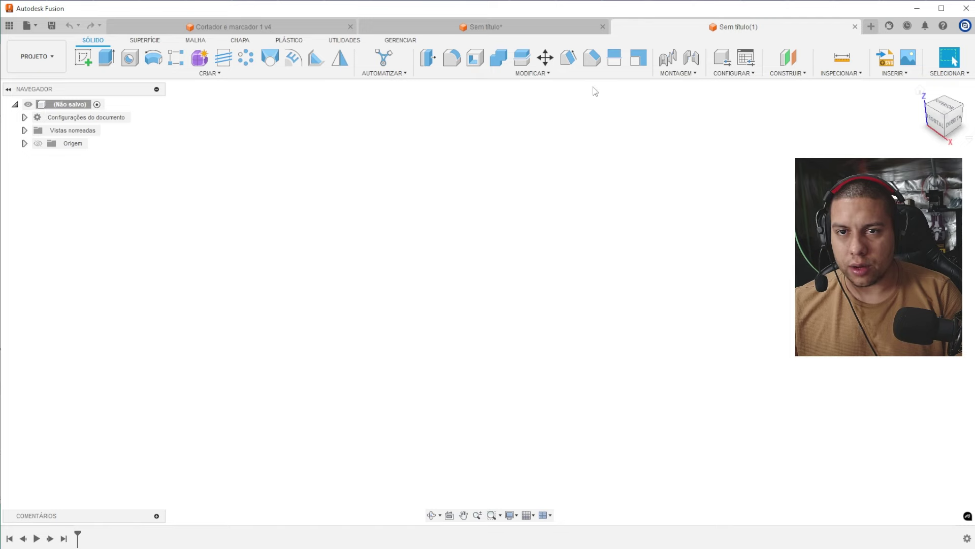
- Start a sketch on the horizontal plane and draw a circumscribed five-sided polygon, about 55 mm across, centred on the origin
click(80, 62)
click(547, 297)
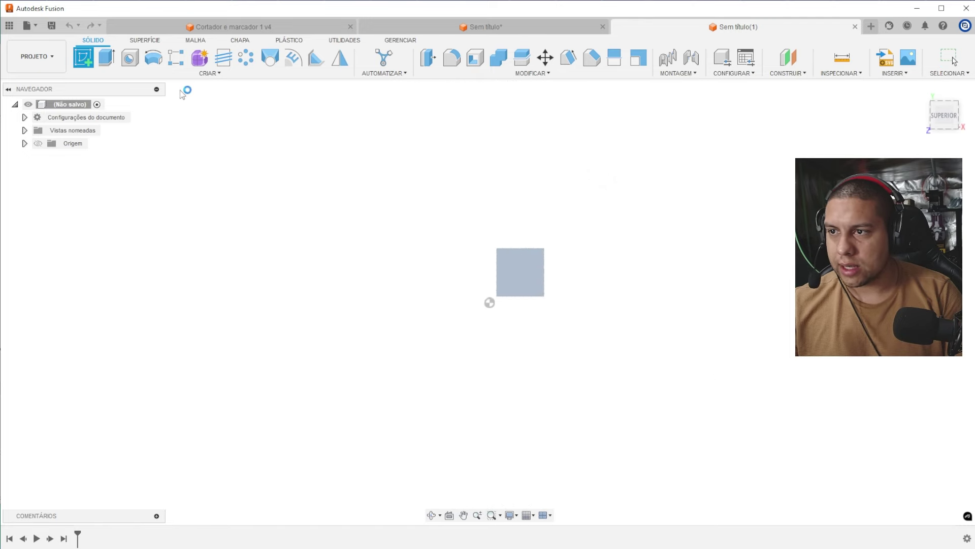
click(161, 74)
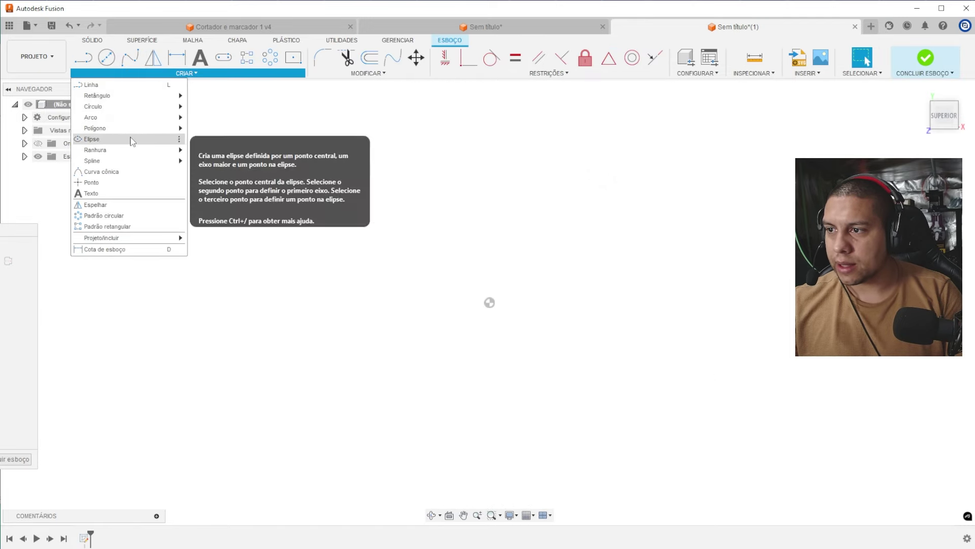
mouse_move(102, 128)
click(233, 128)
click(489, 302)
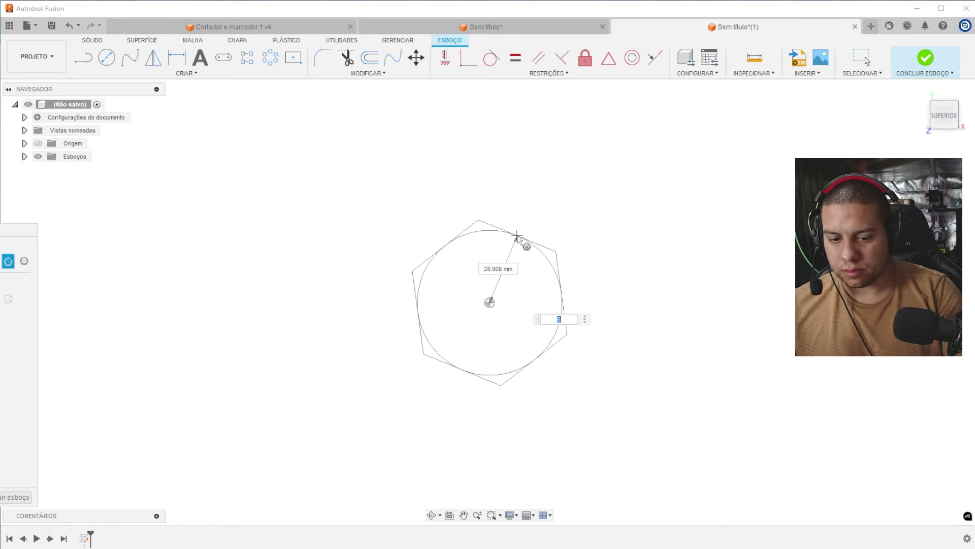
click(490, 243)
- Dimension the pentagon from its upper-left side to the opposite vertex at 30 mm
key(d)
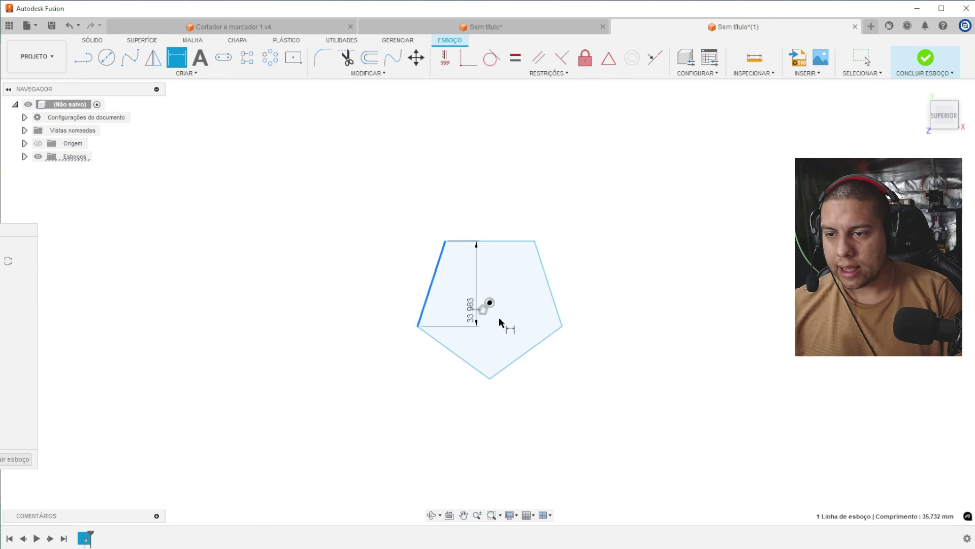
click(524, 204)
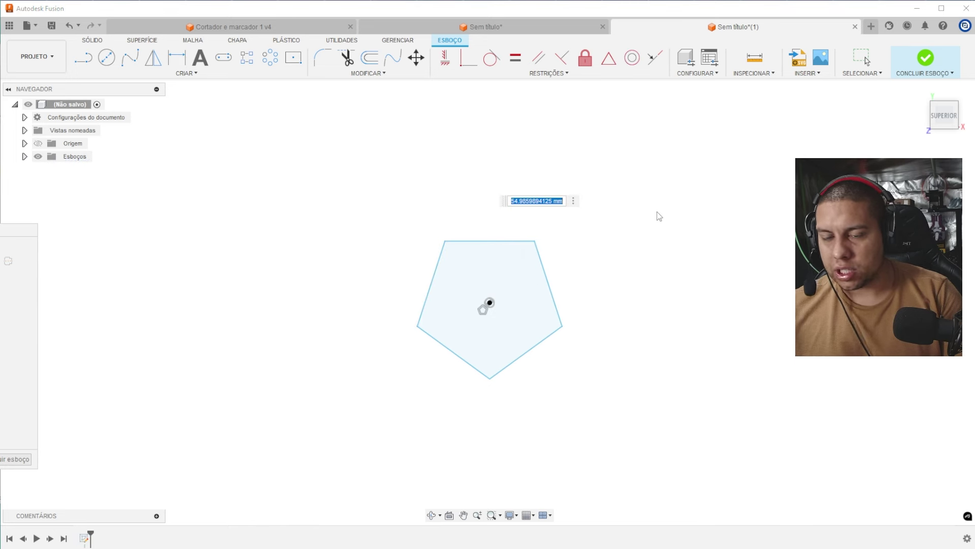
text(30)
key(Return)
key(Escape)
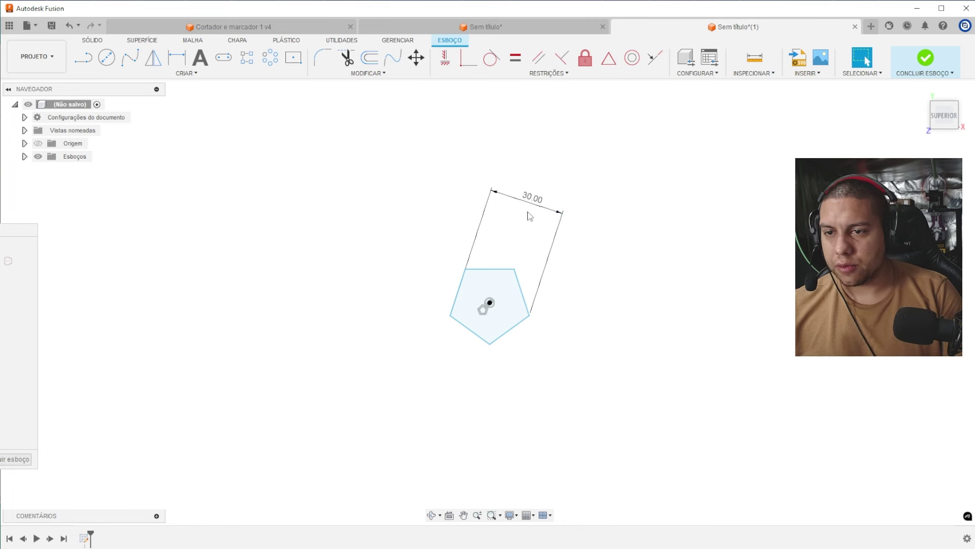
scroll(508, 309, up, 4)
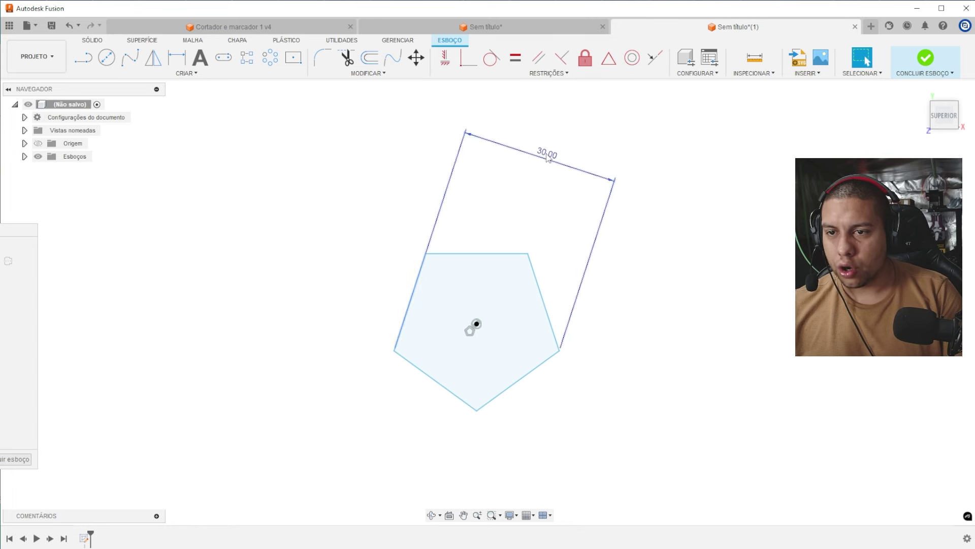
drag(548, 159, 539, 174)
- Check the star photo and reduce the pentagon's dimension, first to 25 mm and finally to 20 mm
key(alt+Tab)
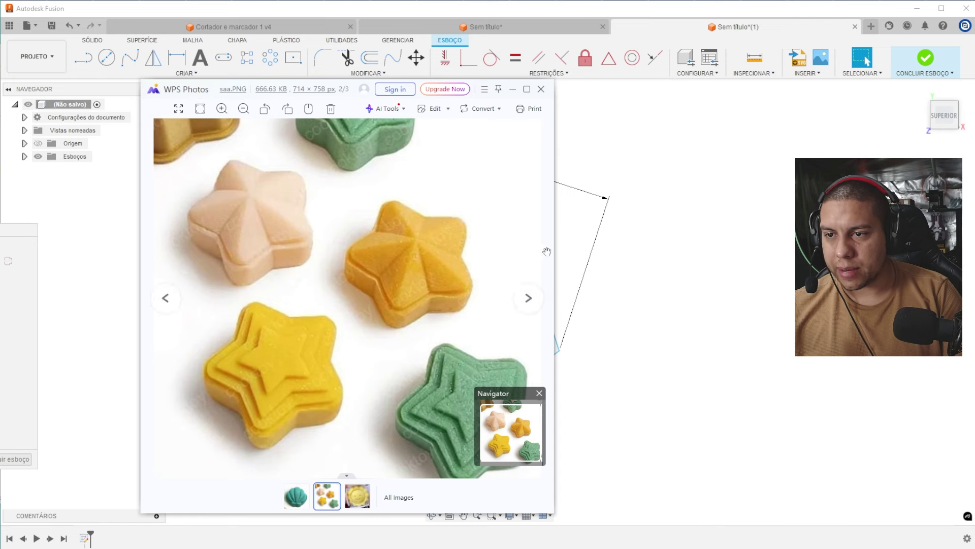
key(alt+Tab)
double_click(547, 178)
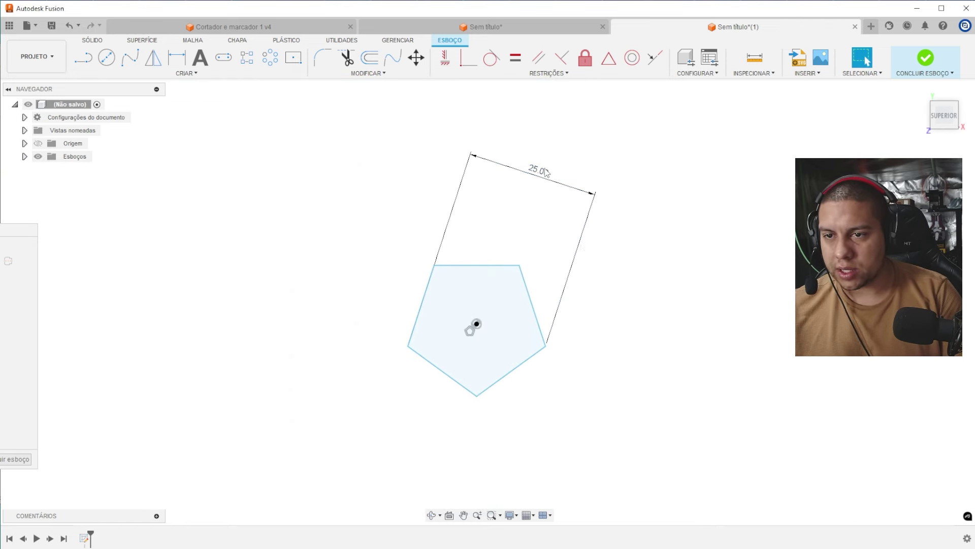
drag(545, 171, 520, 228)
double_click(524, 223)
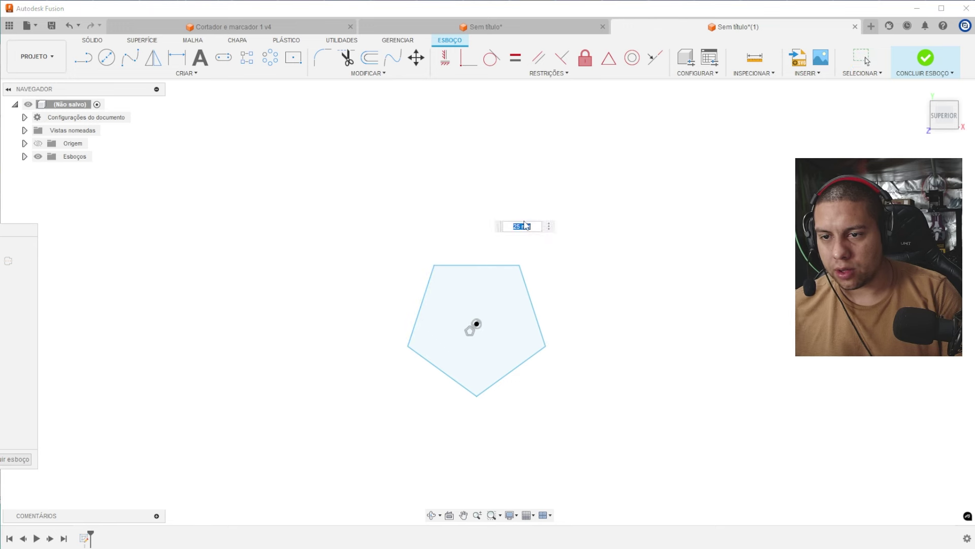
text(20)
key(Return)
- Draw a triangular star point with two lines on the pentagon's upper side and constrain both lines to equal length
key(l)
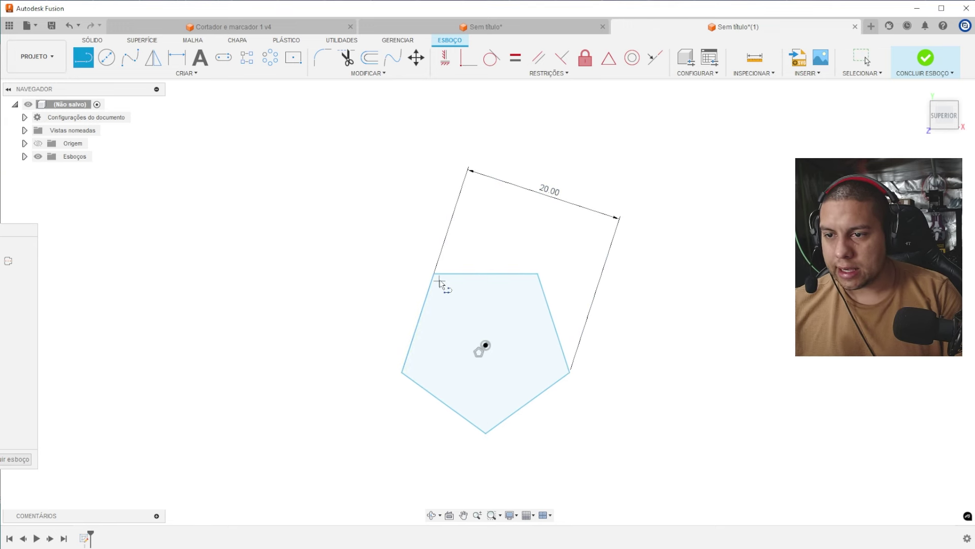
click(435, 275)
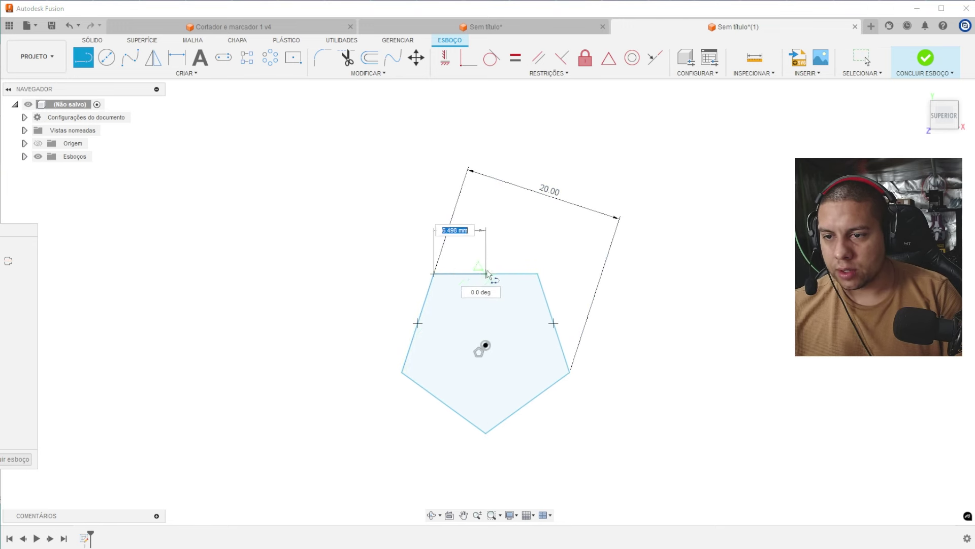
click(486, 204)
click(538, 274)
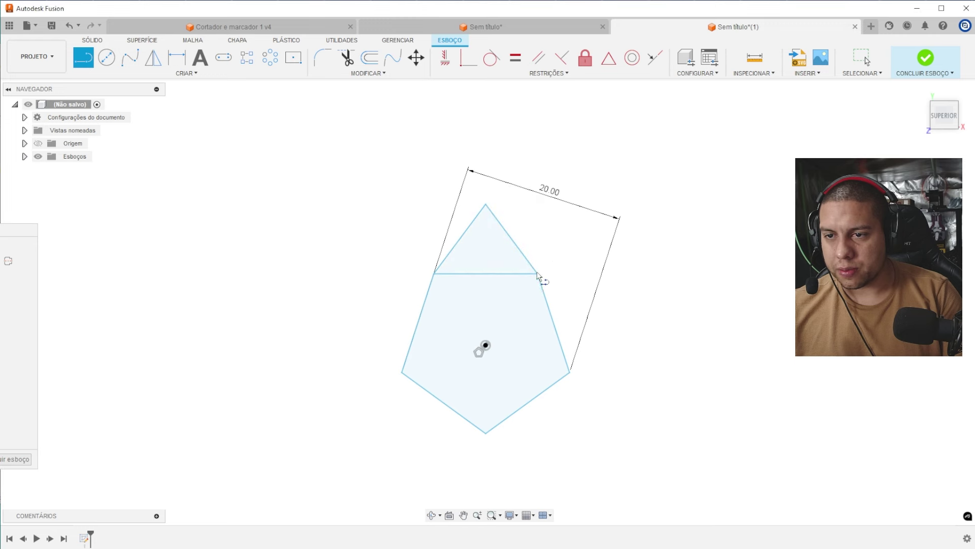
key(Escape)
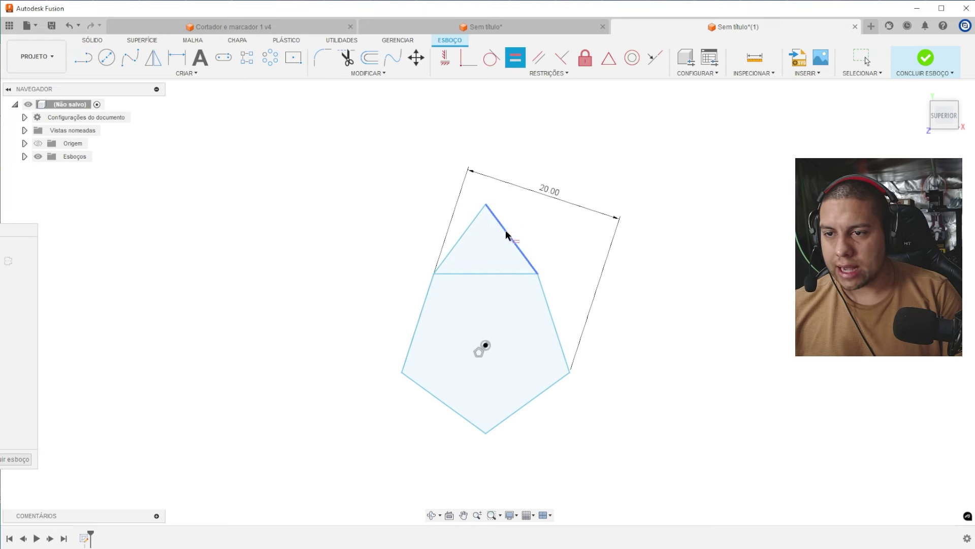
key(Escape)
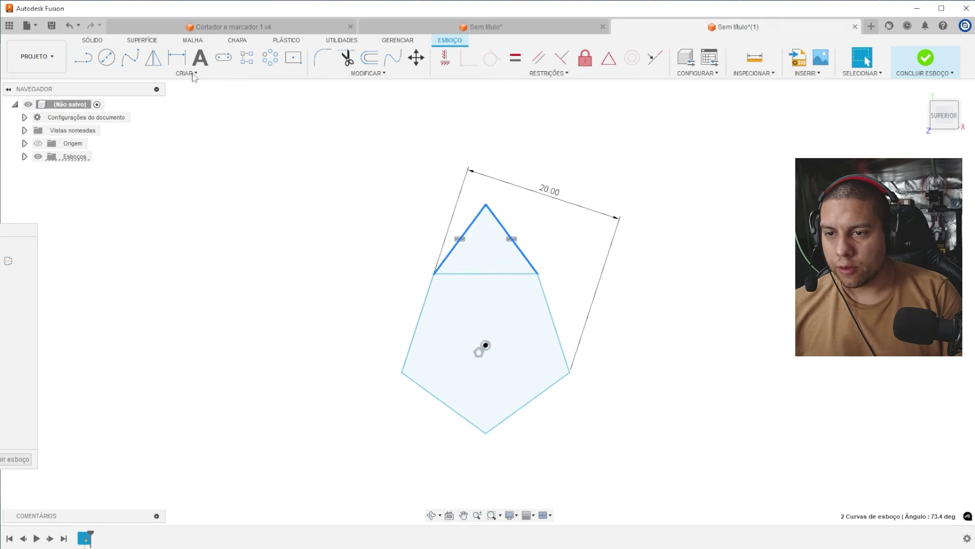
- Pattern the two star-point lines circularly about the origin with a full distribution and a quantity of 5
click(269, 56)
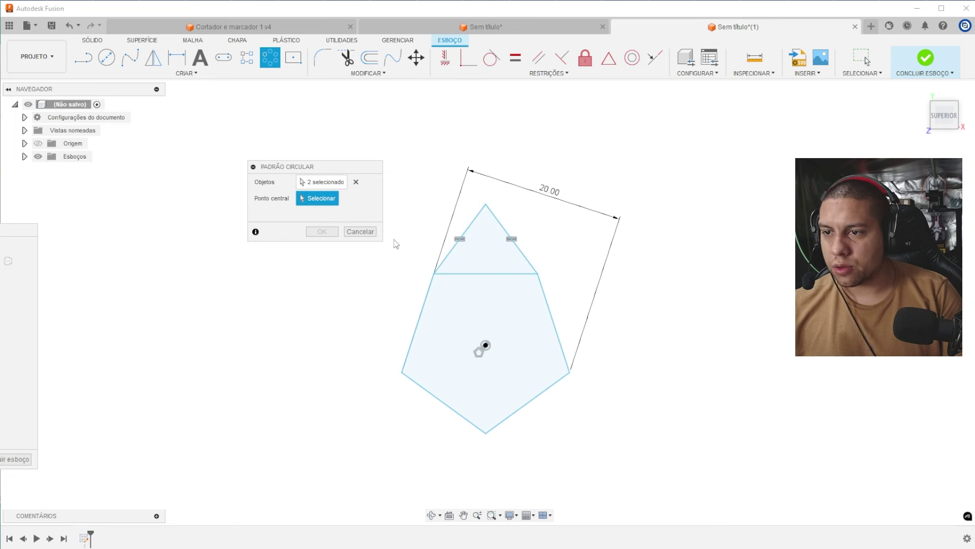
click(485, 346)
click(361, 244)
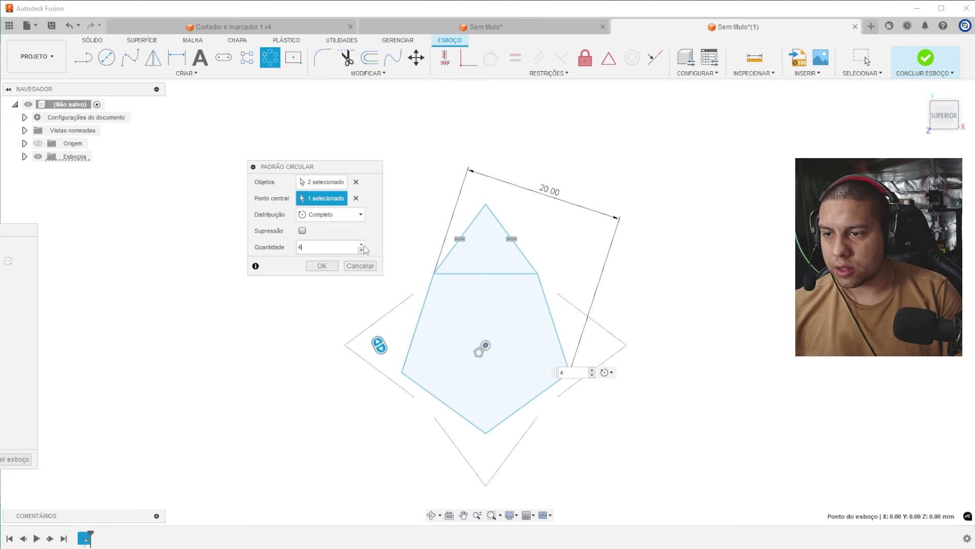
click(361, 243)
click(322, 265)
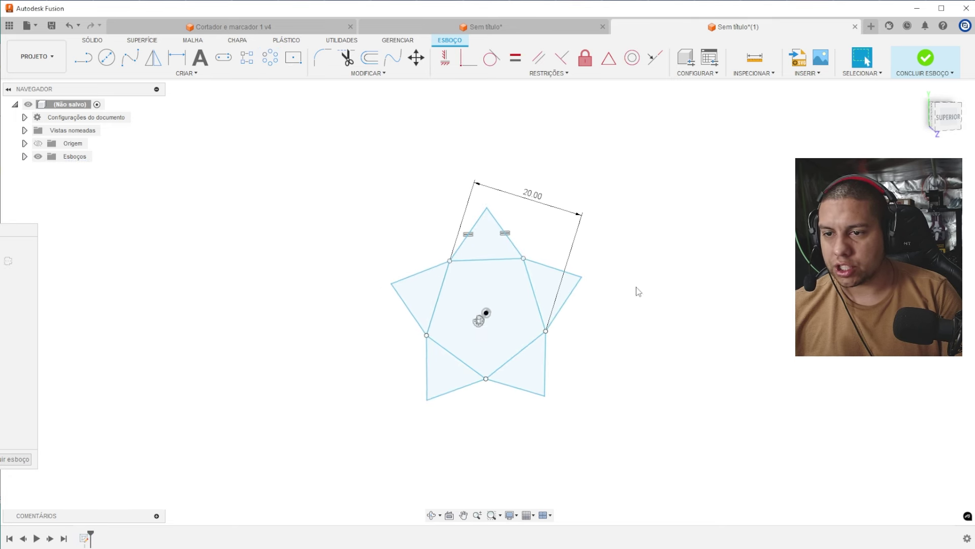
- Compare the five-pointed star sketch with the star shapes in the reference photo
scroll(585, 279, up, 2)
key(alt+Tab)
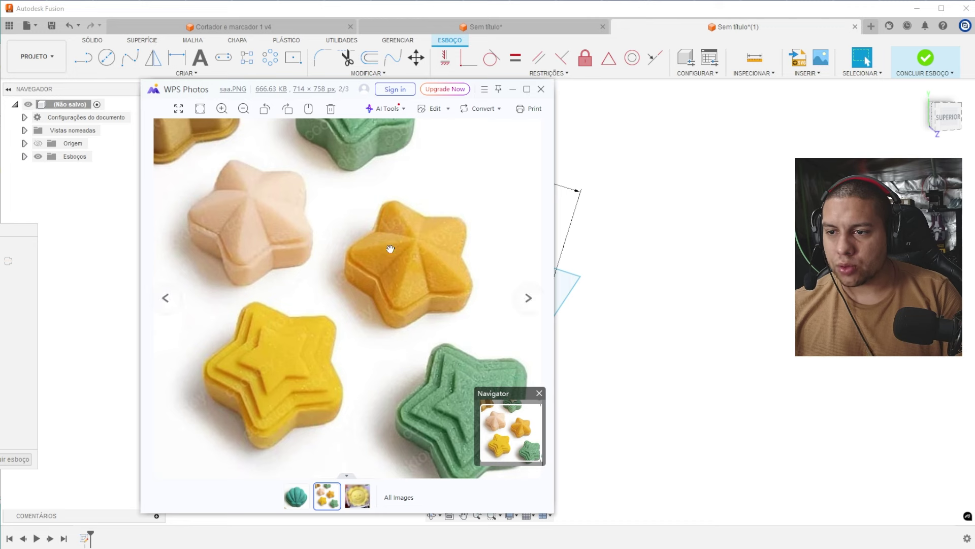
key(alt+Tab)
key(alt+Tab)
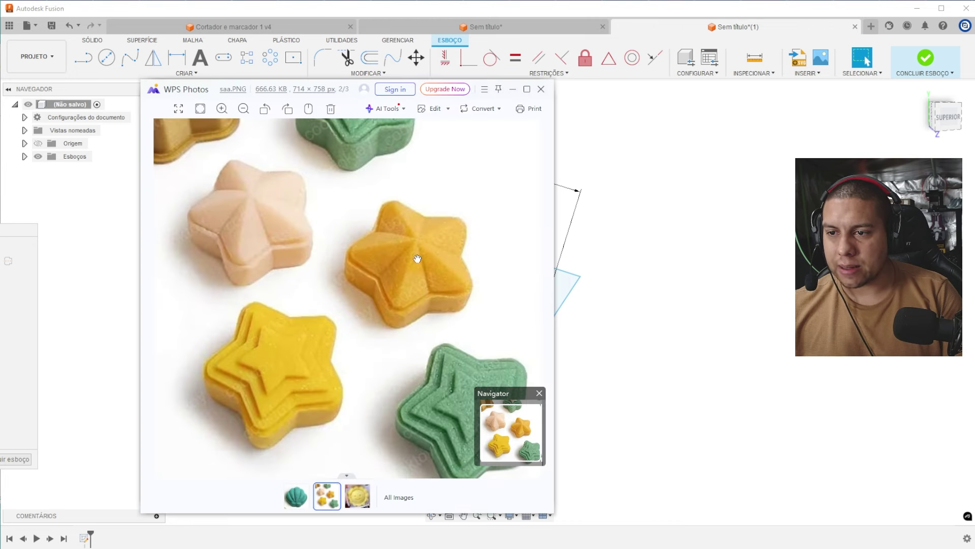
- Finish the star sketch and create an offset construction plane in front of its central pentagon profile
key(alt+Tab)
click(925, 58)
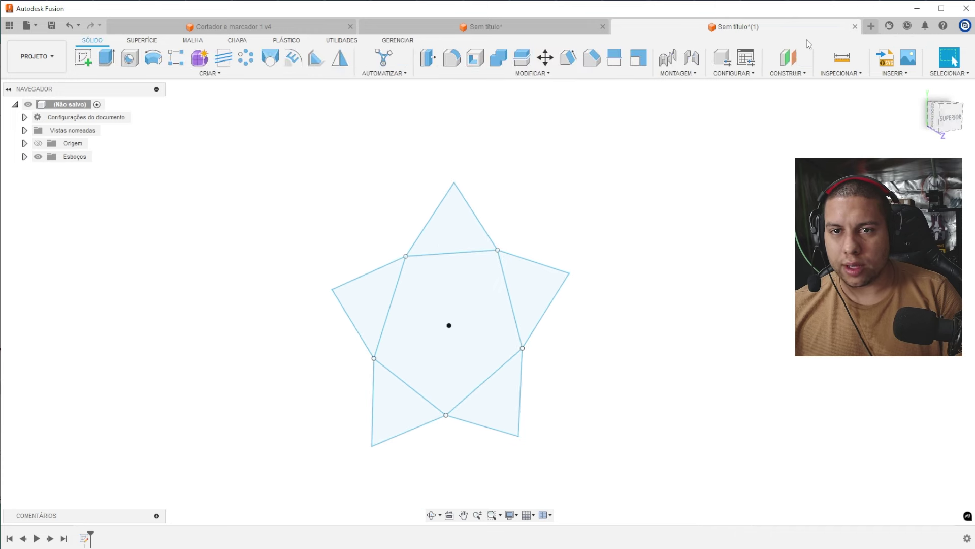
click(792, 57)
click(483, 289)
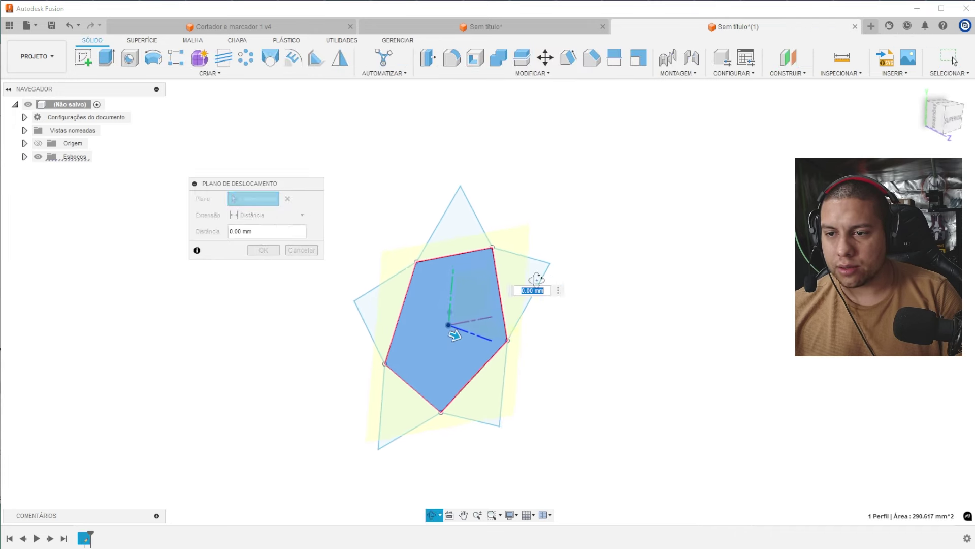
mouse_move(483, 346)
shift+middle_down()
mouse_move(533, 302)
mouse_move(529, 309)
mouse_move(545, 310)
mouse_move(507, 307)
mouse_move(569, 314)
shift+middle_up()
key(Return)
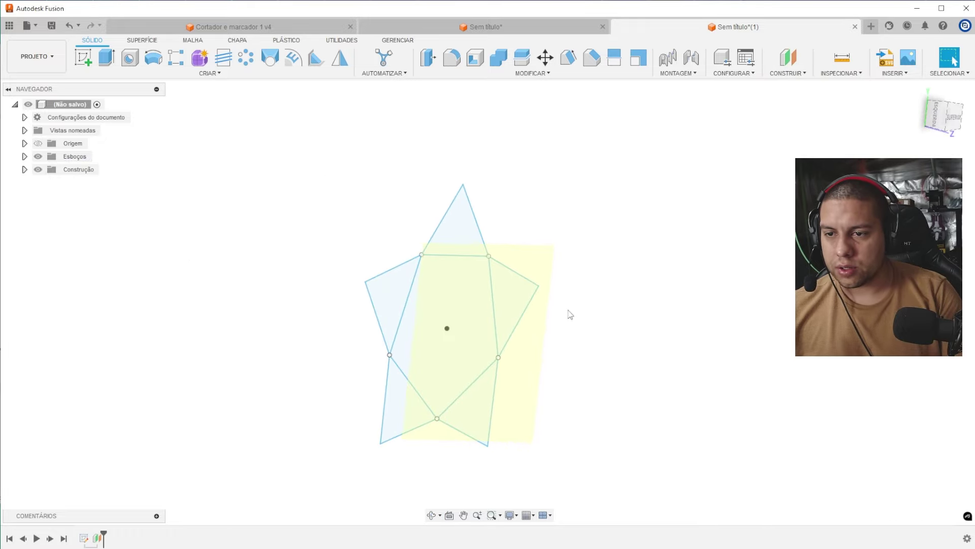
- Sketch a single point on the offset plane at the star's centre and finish the sketch
click(82, 58)
shift+middle_drag(255, 179, 510, 288)
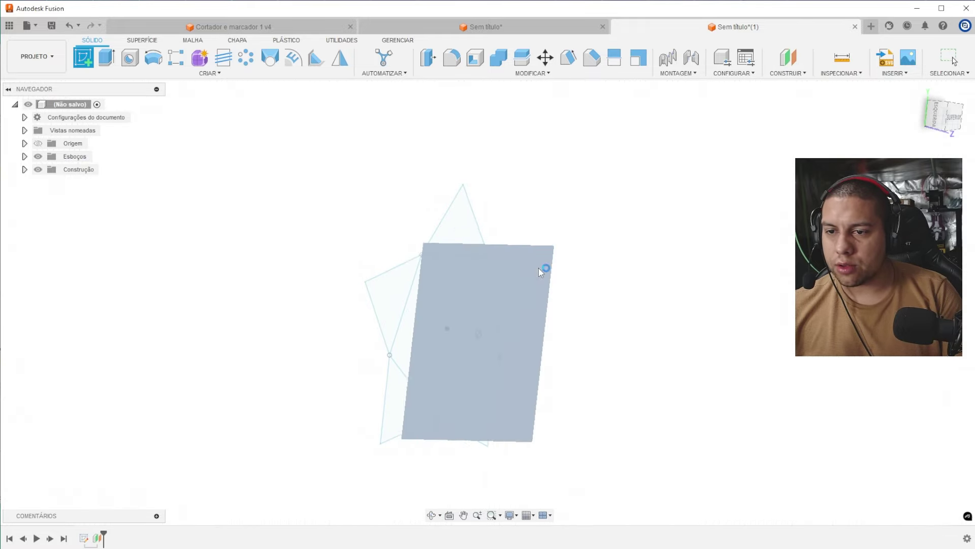
click(539, 268)
click(193, 74)
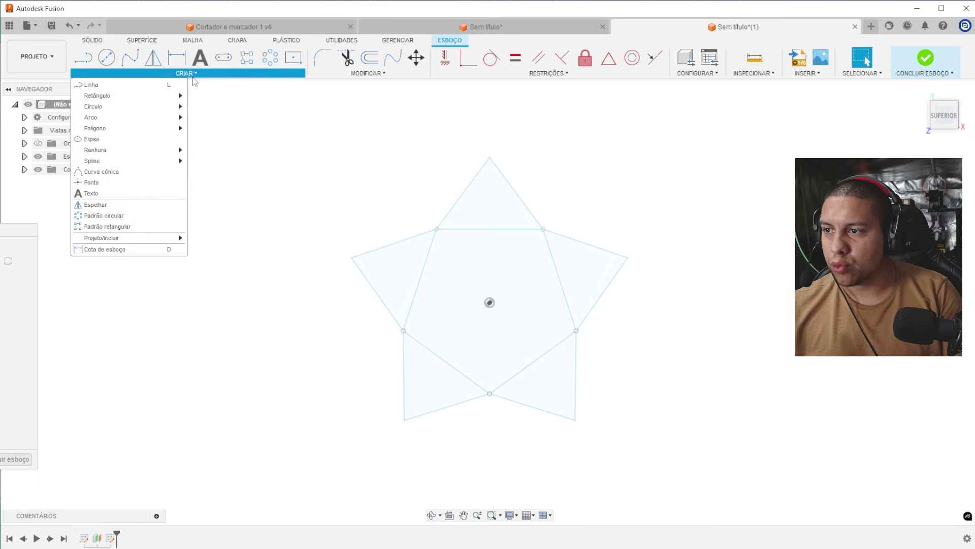
click(117, 182)
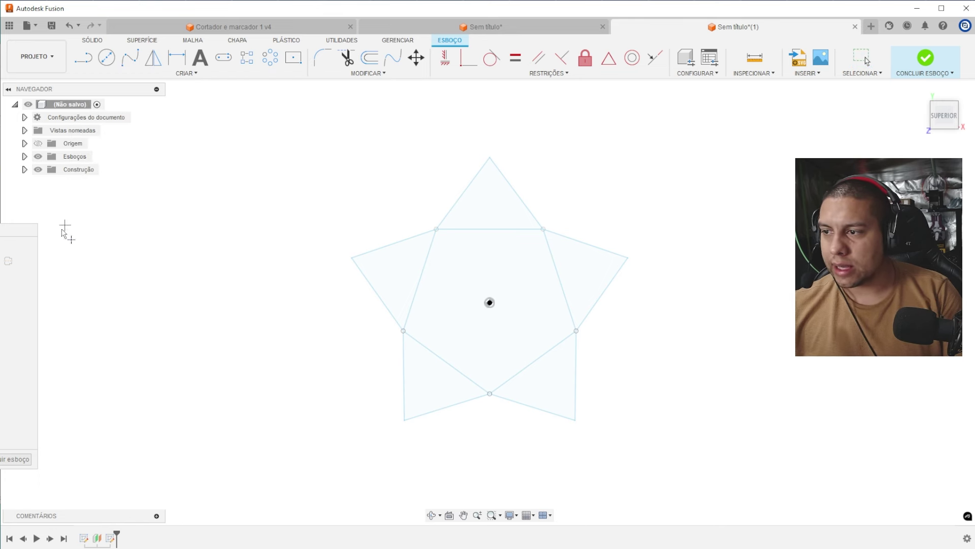
mouse_move(390, 377)
shift+middle_down()
mouse_move(491, 214)
mouse_move(546, 175)
mouse_move(582, 197)
mouse_move(293, 104)
shift+middle_up()
key(Escape)
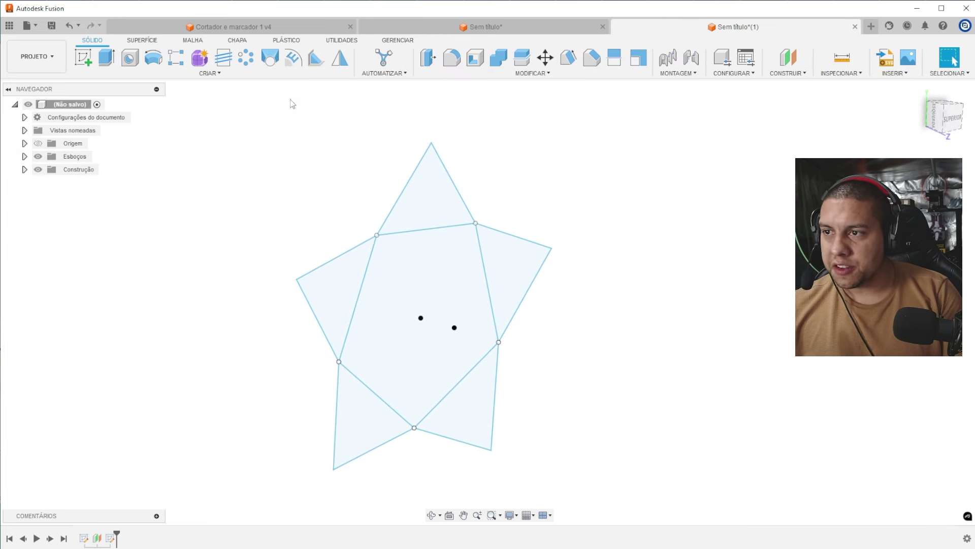
- Loft all six star profiles to the centre point on the offset plane as a new body
click(278, 61)
click(416, 216)
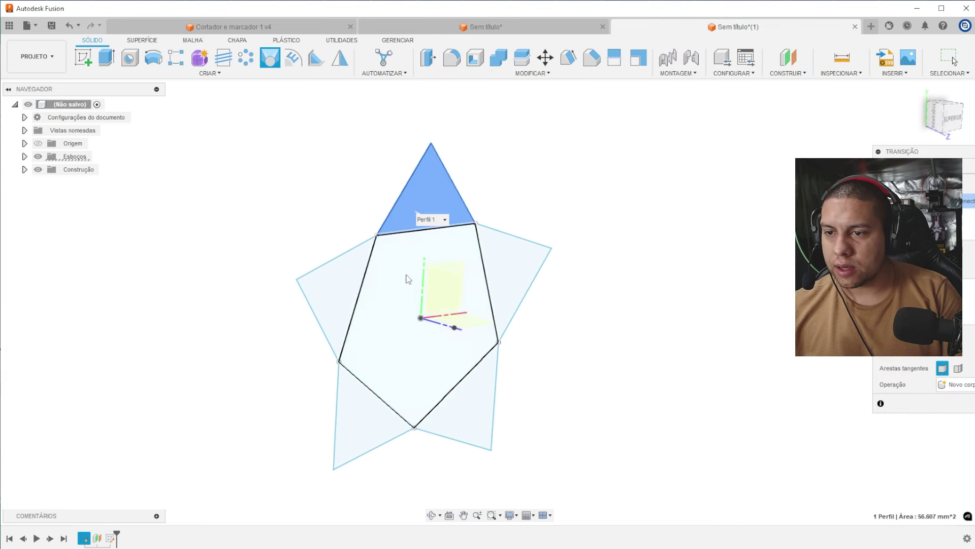
click(405, 276)
click(480, 363)
click(347, 432)
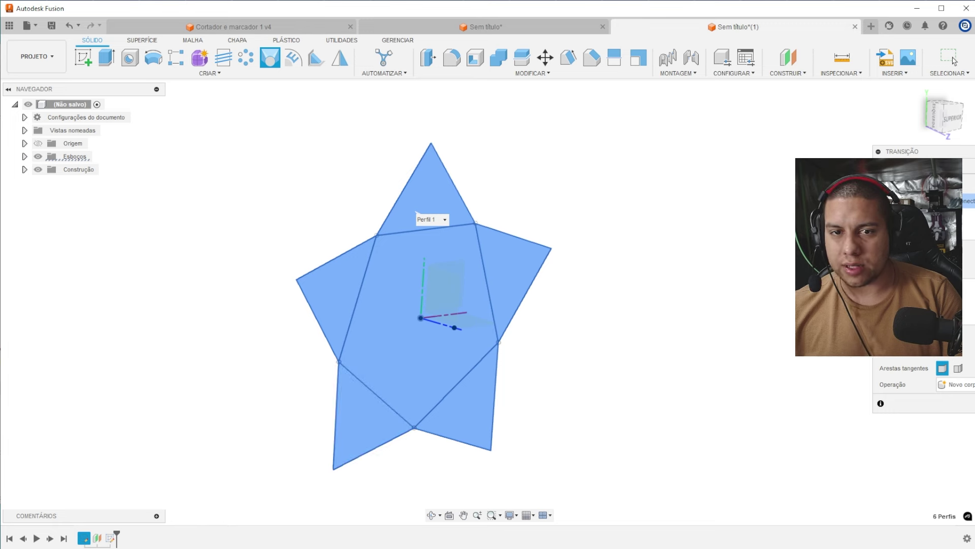
drag(904, 151, 133, 143)
shift+middle_drag(521, 127, 495, 342)
click(480, 339)
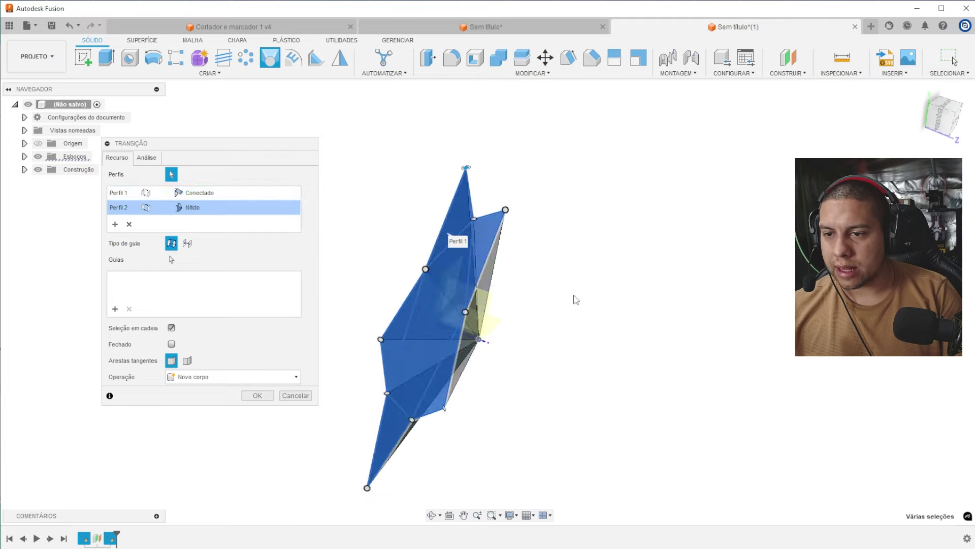
shift+middle_drag(575, 300, 503, 238)
click(257, 395)
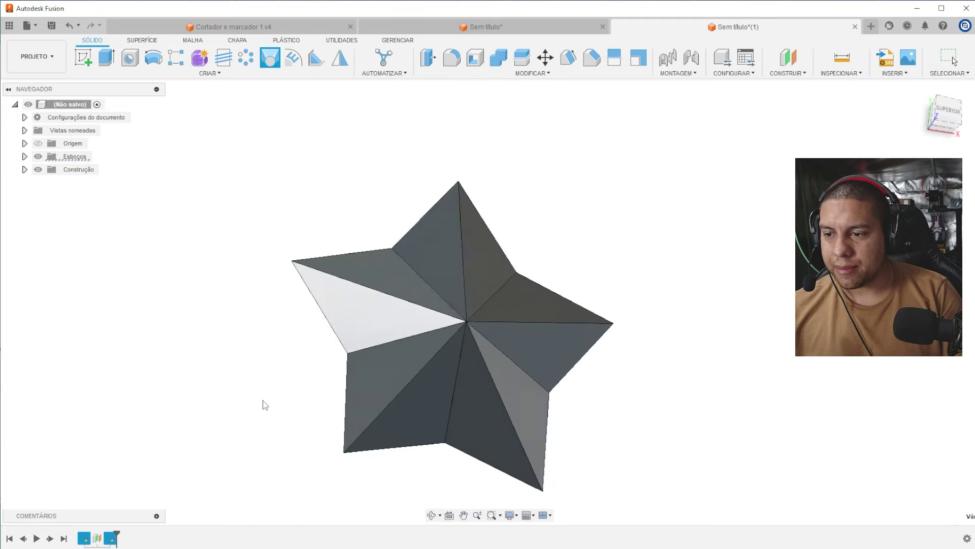
- Sketch on the flat underside of the faceted star and offset its outline outward by 1 mm
shift+middle_drag(261, 403, 586, 213)
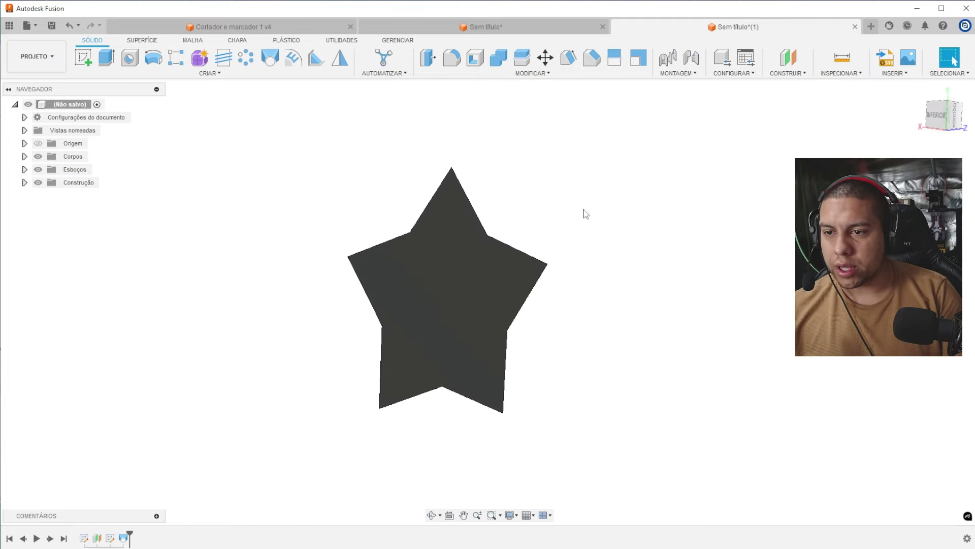
click(83, 56)
click(491, 264)
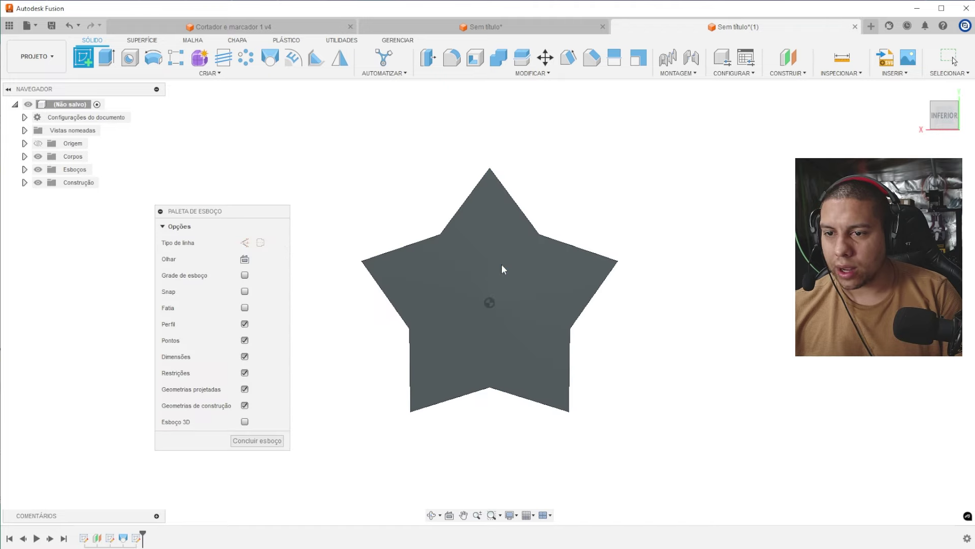
click(380, 61)
click(505, 179)
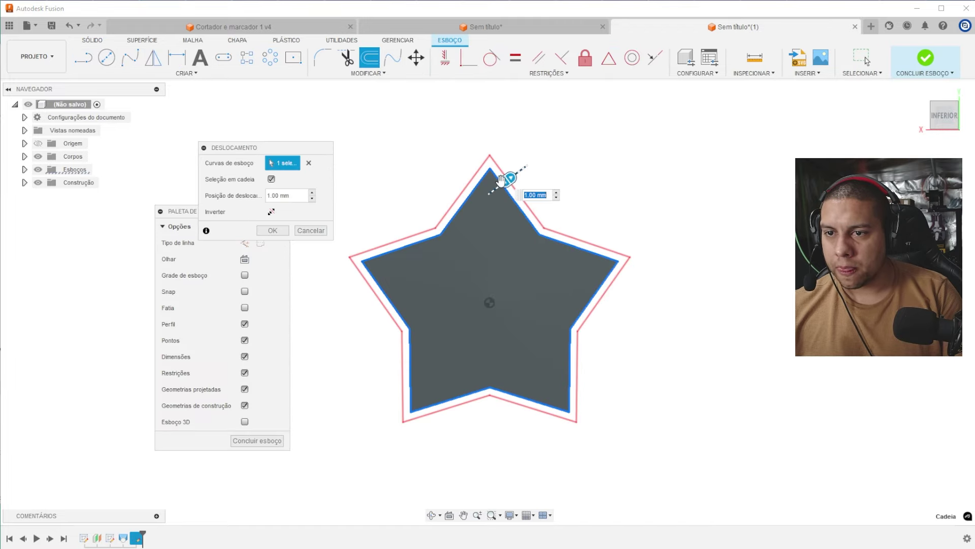
- Extrude the star profile together with its offset border away from the faceted side to form a thick base
key(e)
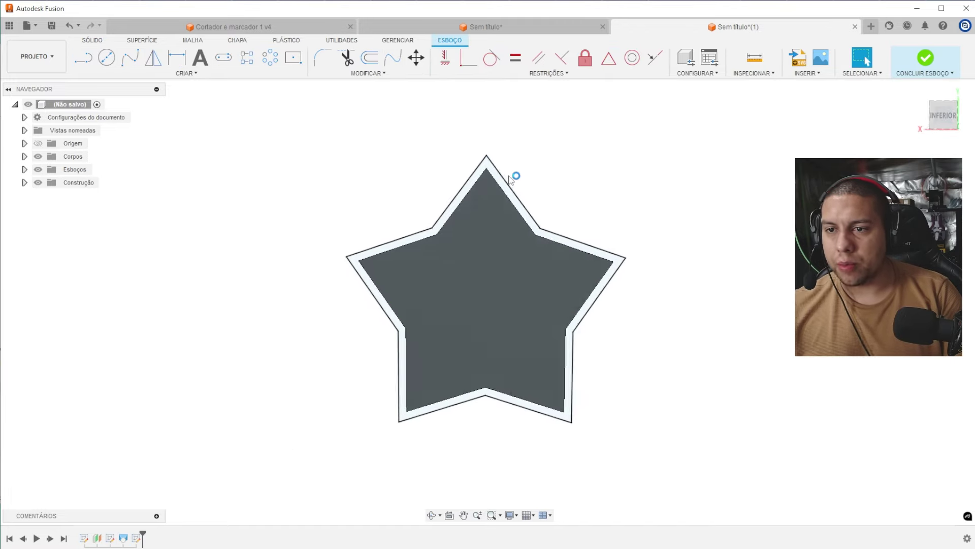
click(483, 221)
click(458, 246)
shift+middle_drag(562, 196, 518, 187)
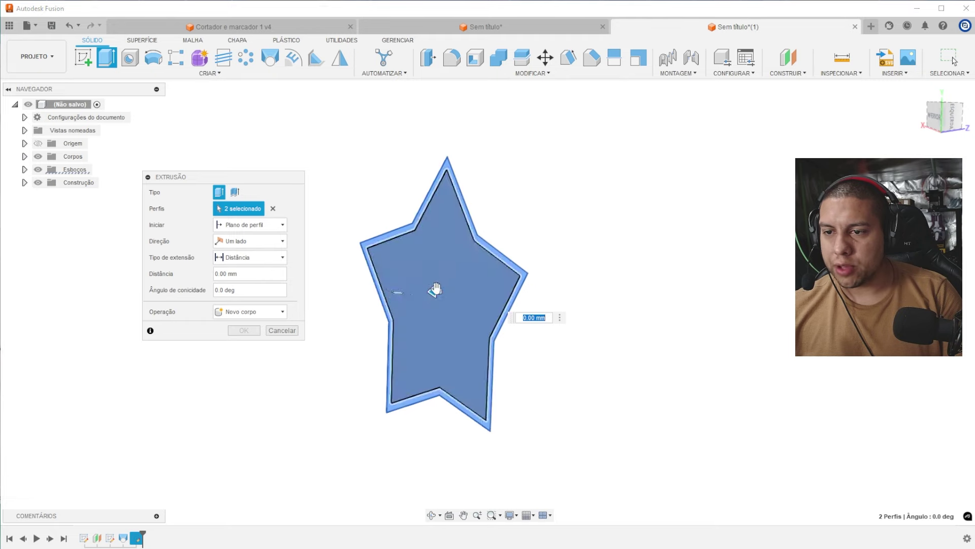
drag(434, 291, 361, 295)
shift+middle_drag(555, 224, 384, 269)
click(258, 334)
- Compare the faceted star body and its tips with the stars in the reference photo
shift+middle_drag(500, 189, 549, 171)
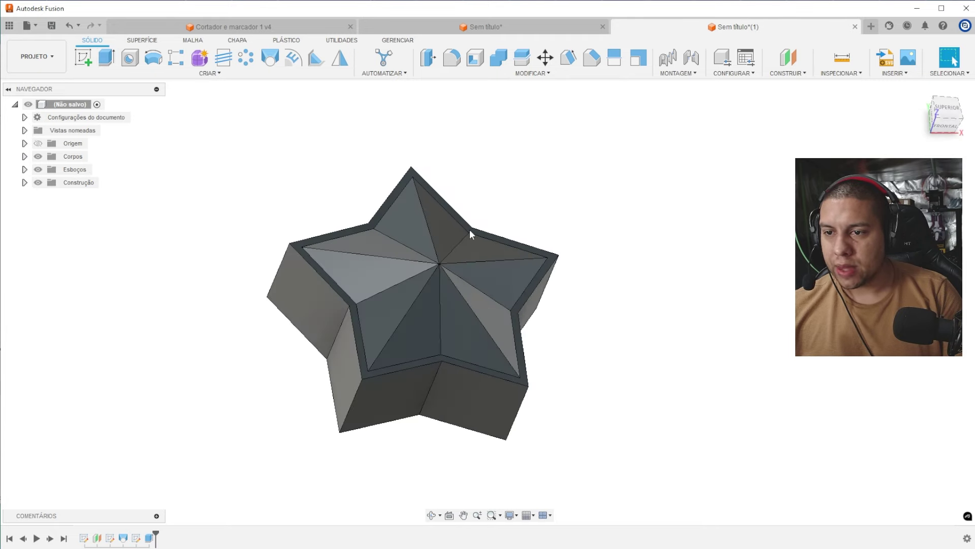
scroll(470, 228, up, 3)
key(alt+Tab)
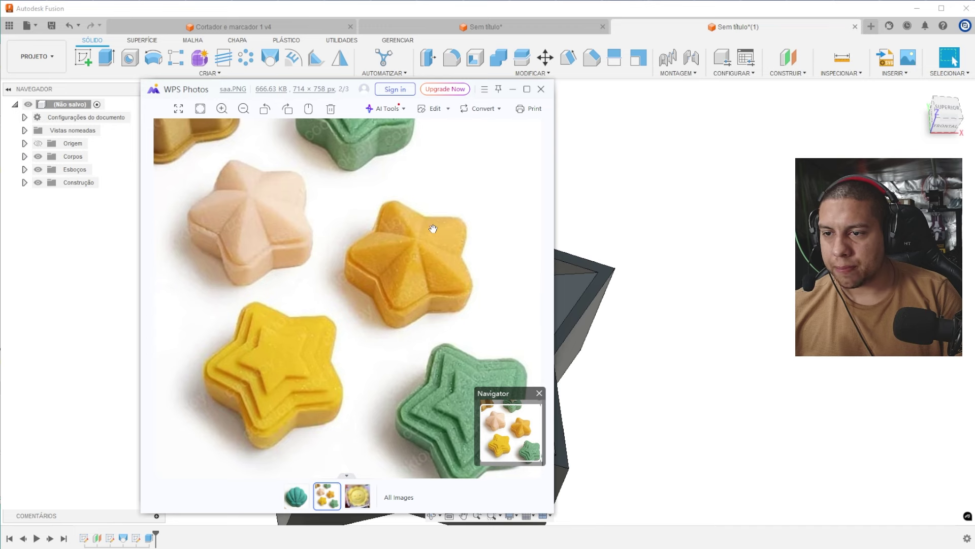
key(alt+Tab)
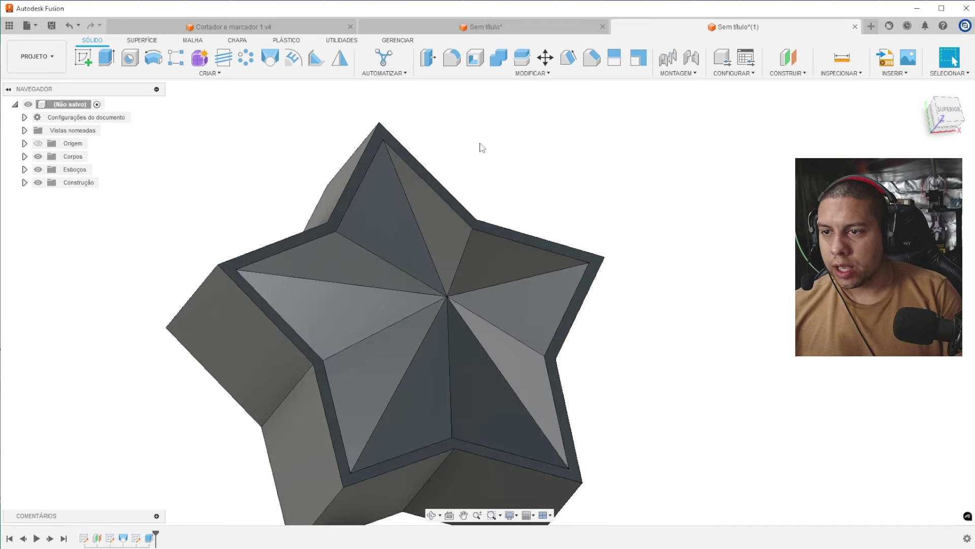
scroll(483, 146, up, 2)
key(alt+Tab)
key(alt+Tab)
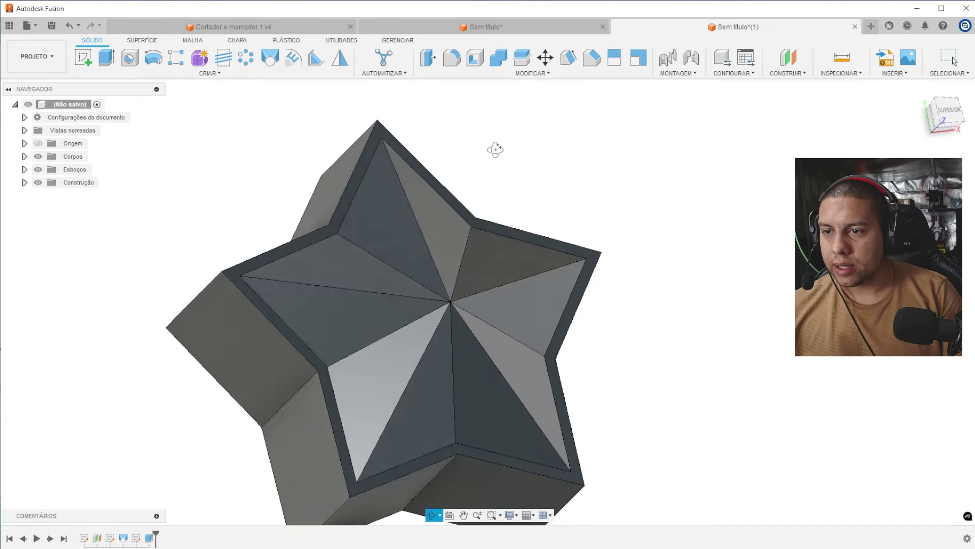
right_click(141, 540)
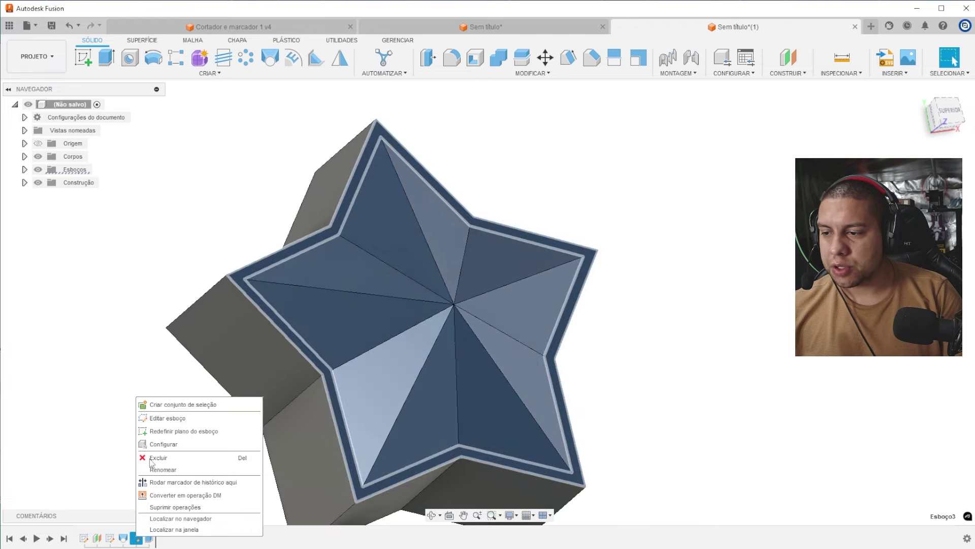
click(167, 417)
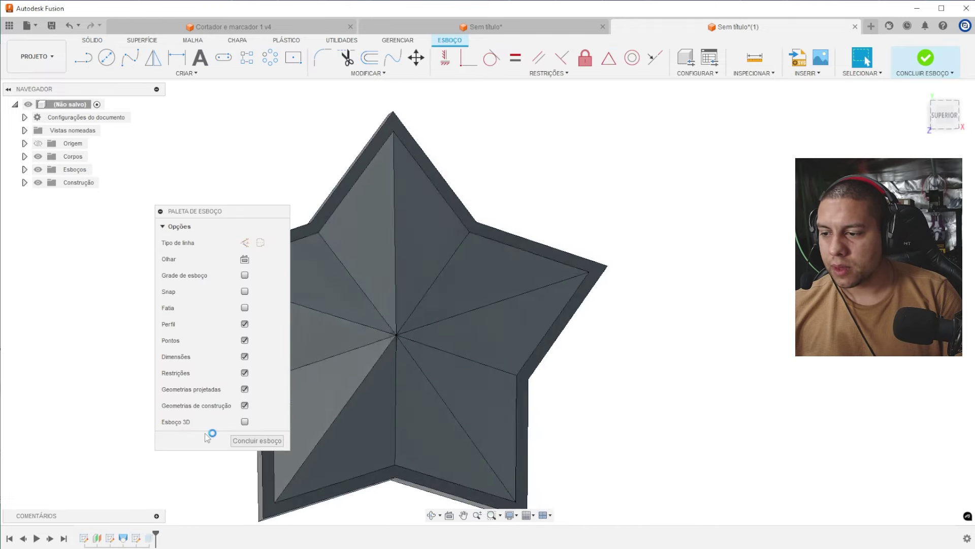
right_click(111, 538)
click(156, 416)
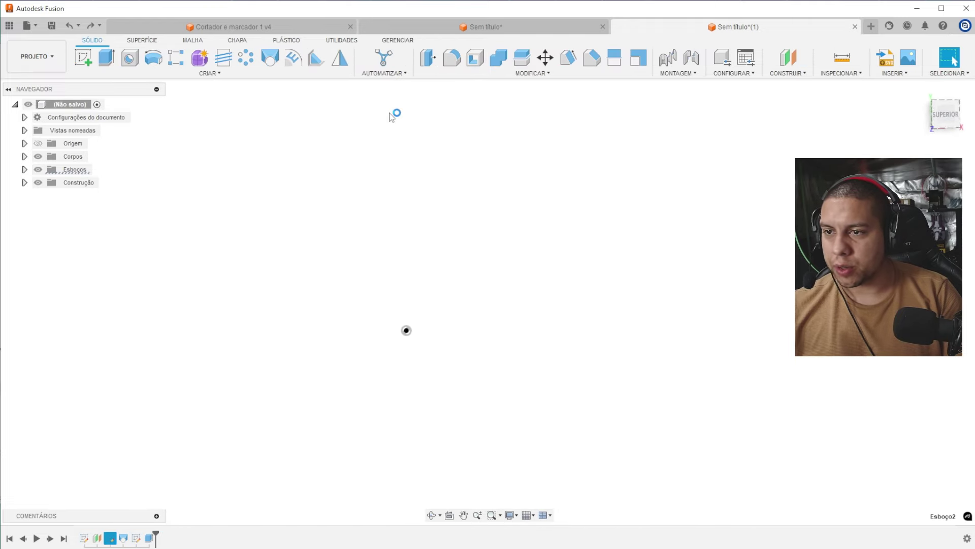
- Open the original star sketch for editing and round the uppermost star tip with a 2 mm fillet
right_click(84, 538)
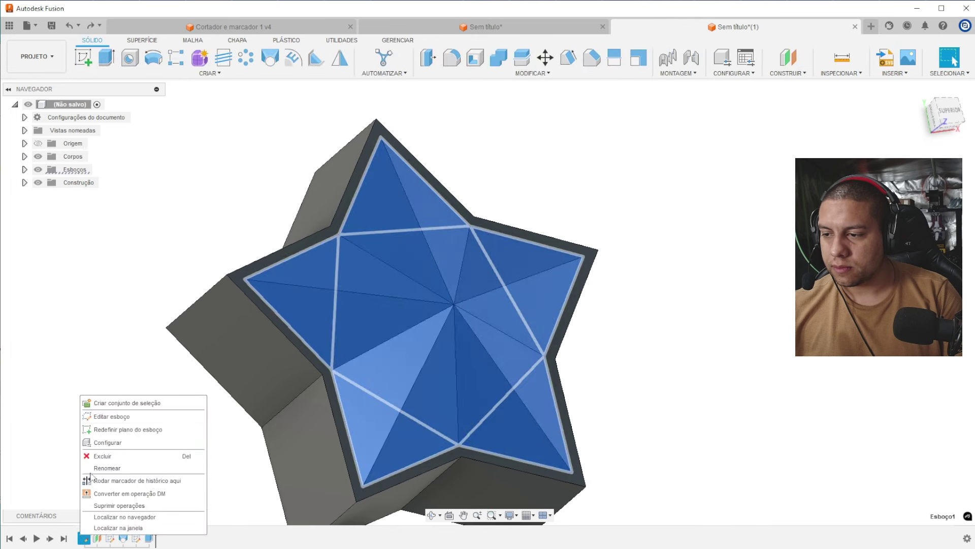
click(102, 415)
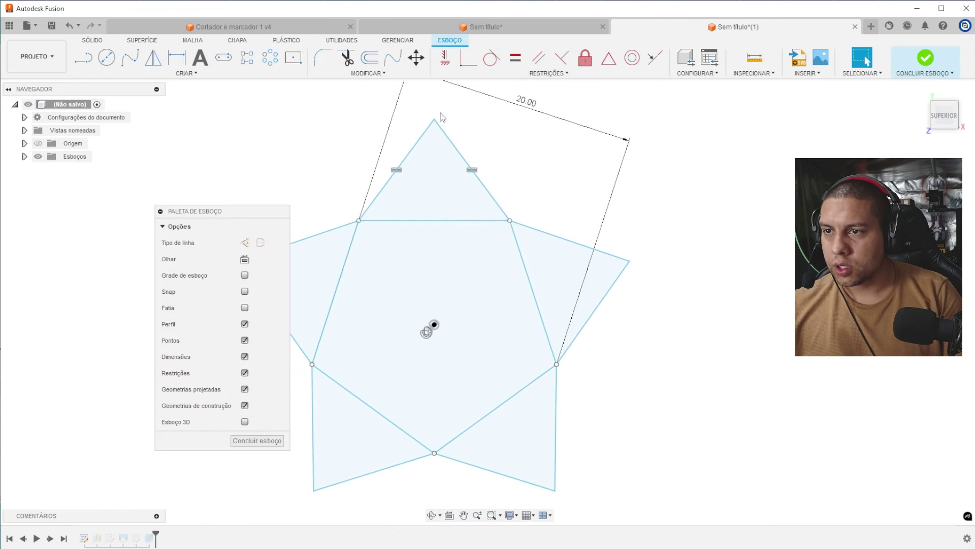
click(366, 73)
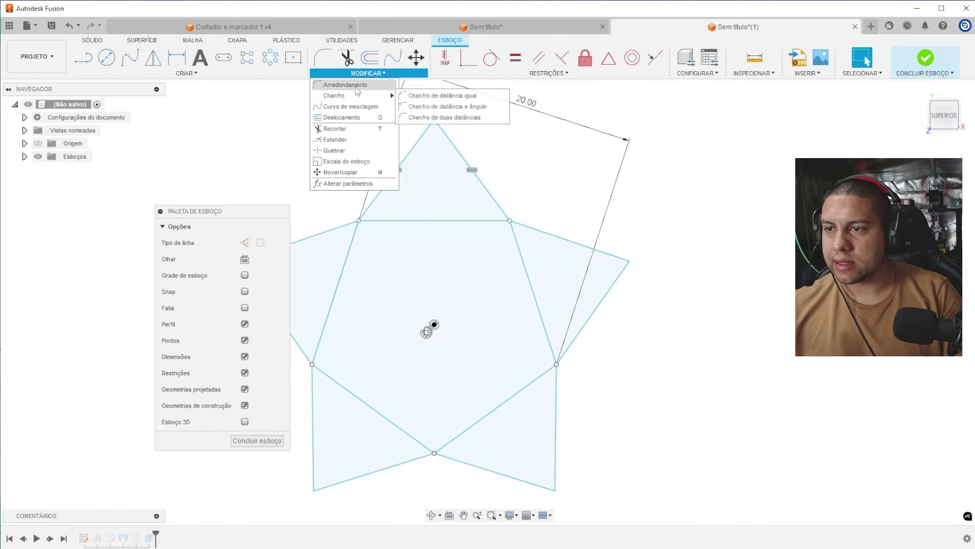
click(346, 85)
click(454, 155)
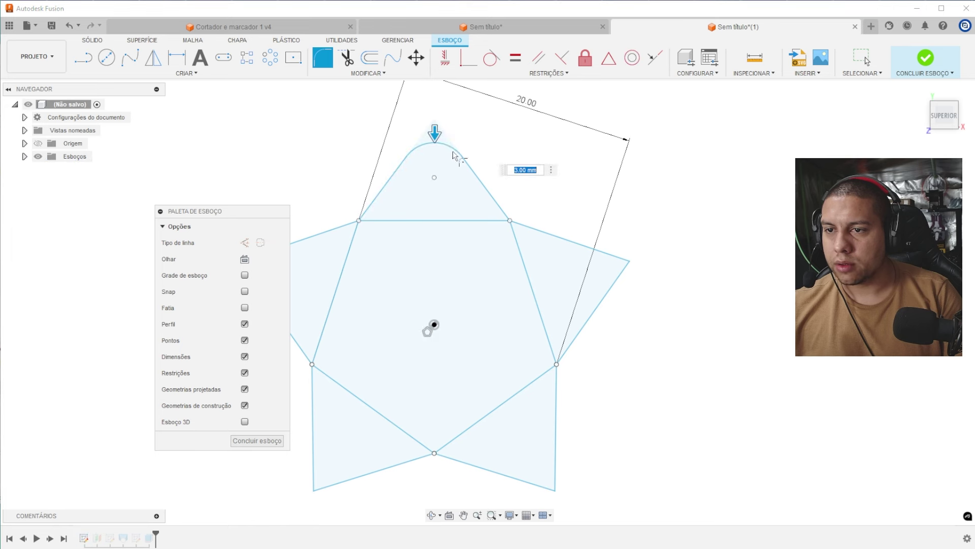
text(2)
key(Return)
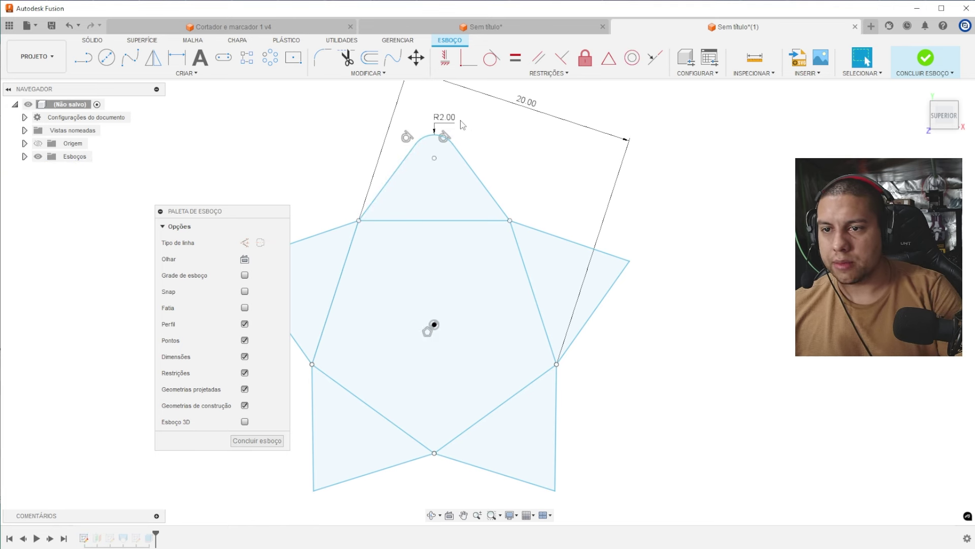
- Round the star's upper-right and lower-right tips with 2 mm sketch fillets
right_click(566, 213)
click(562, 174)
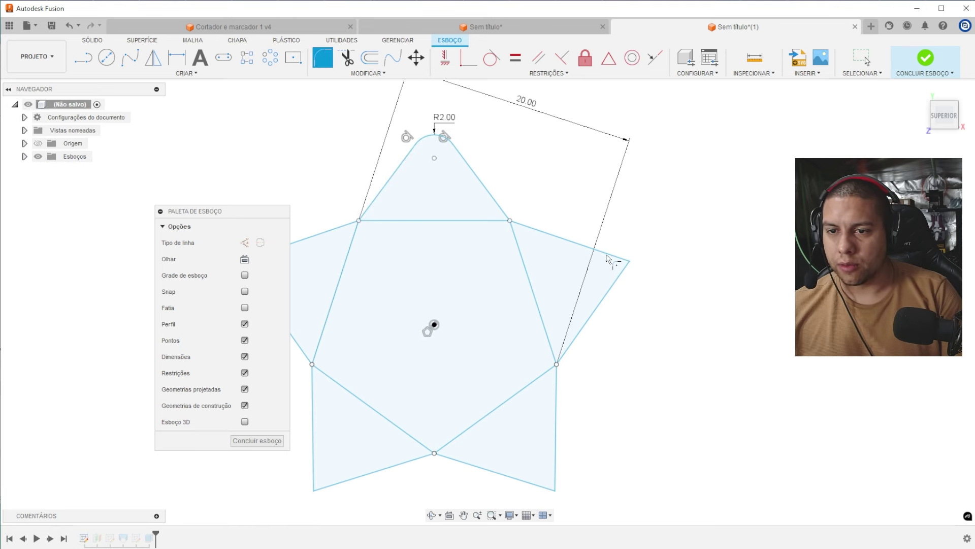
click(613, 286)
text(2)
key(Return)
right_click(647, 328)
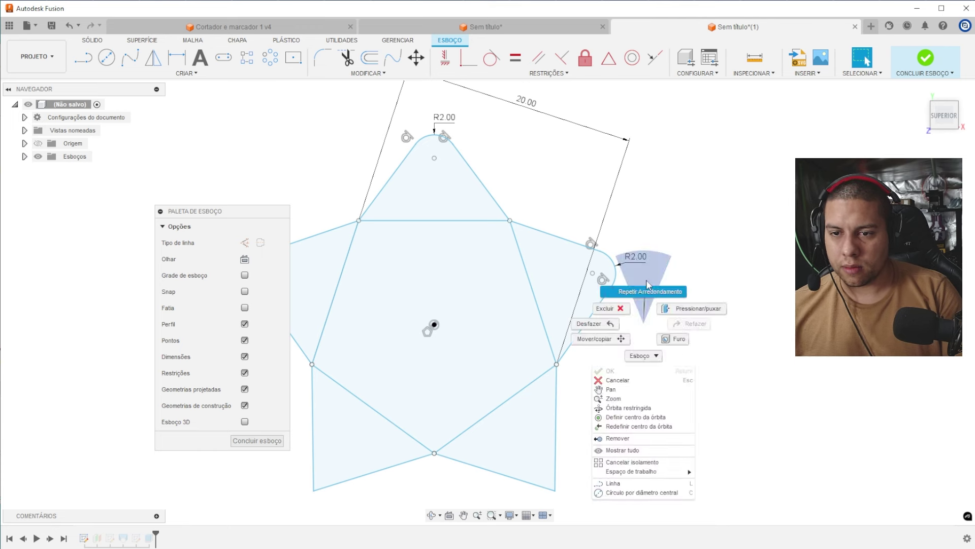
click(648, 289)
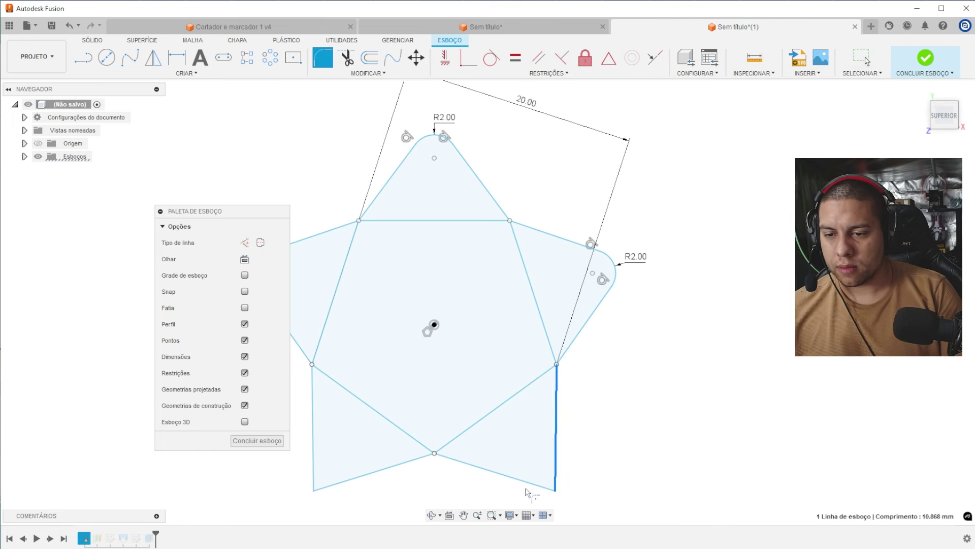
click(555, 465)
key(Return)
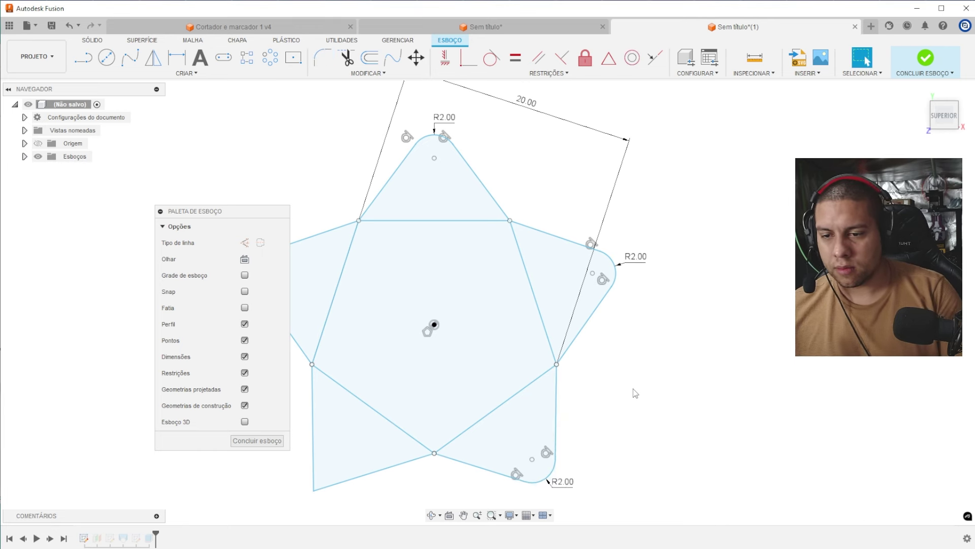
- Round the star's lower-left and upper-left tips with 2 mm sketch fillets and finish the sketch
middle_drag(633, 389, 703, 337)
right_click(332, 147)
click(335, 114)
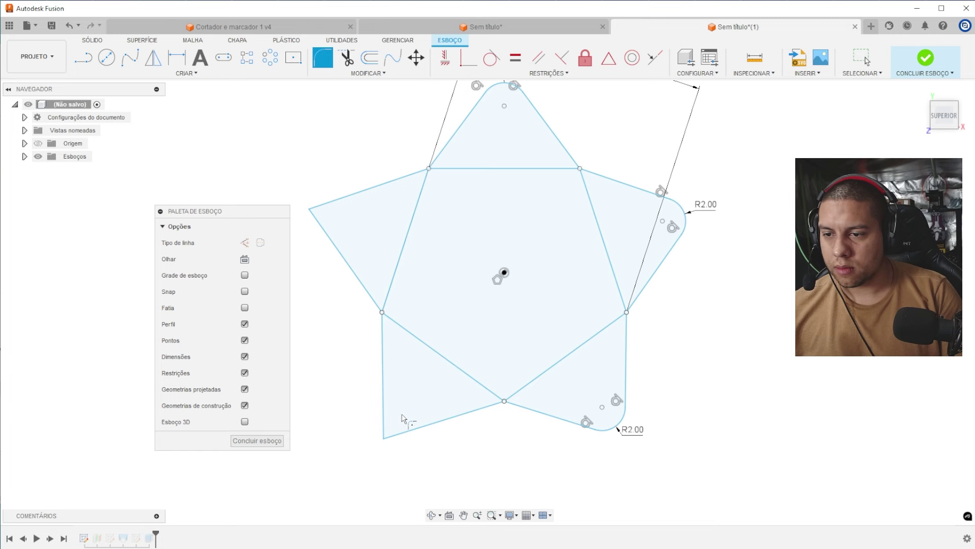
click(410, 432)
key(Return)
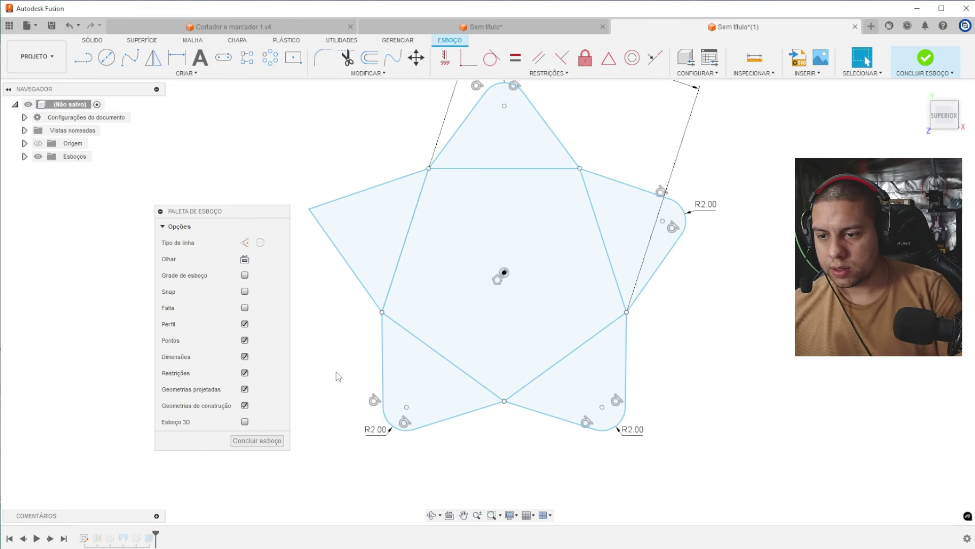
right_click(337, 376)
click(337, 296)
click(323, 211)
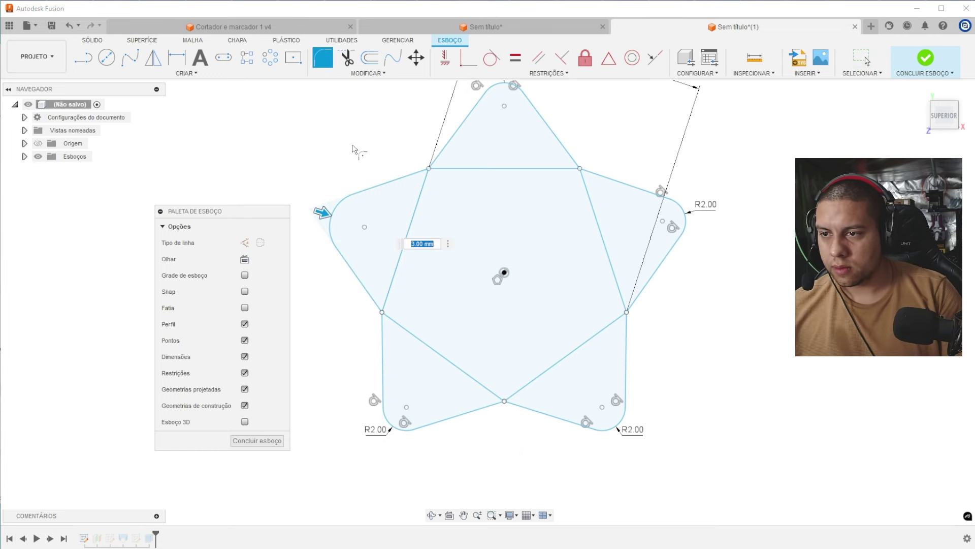
key(Return)
click(923, 60)
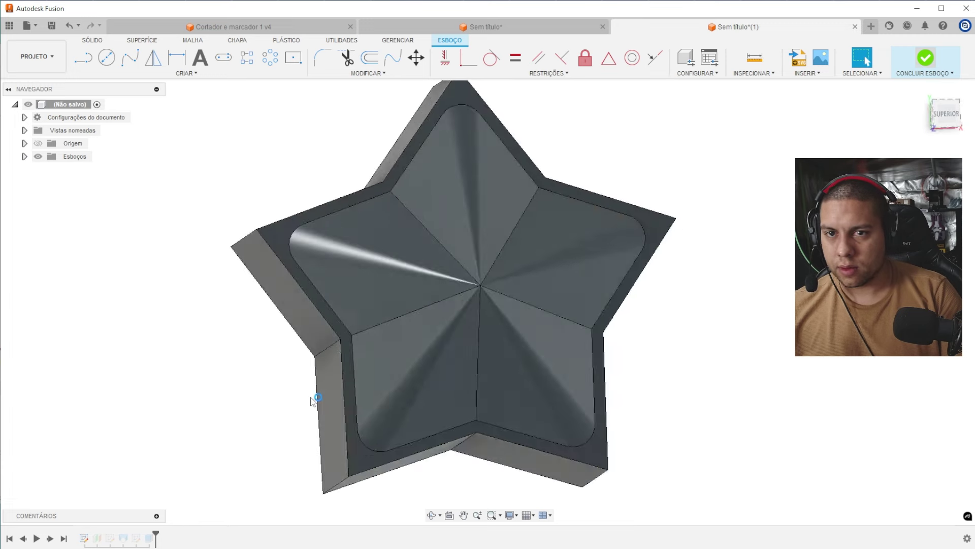
- Delete the sharp-cornered base extrusion and the border sketch it was built from
mouse_move(392, 260)
middle_down()
mouse_move(284, 379)
mouse_move(309, 377)
middle_up()
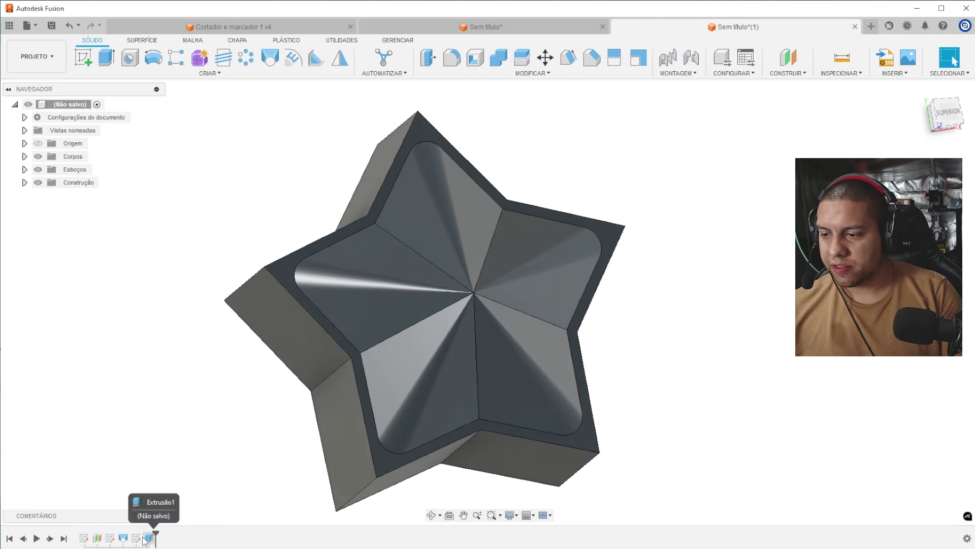
right_click(145, 539)
click(170, 414)
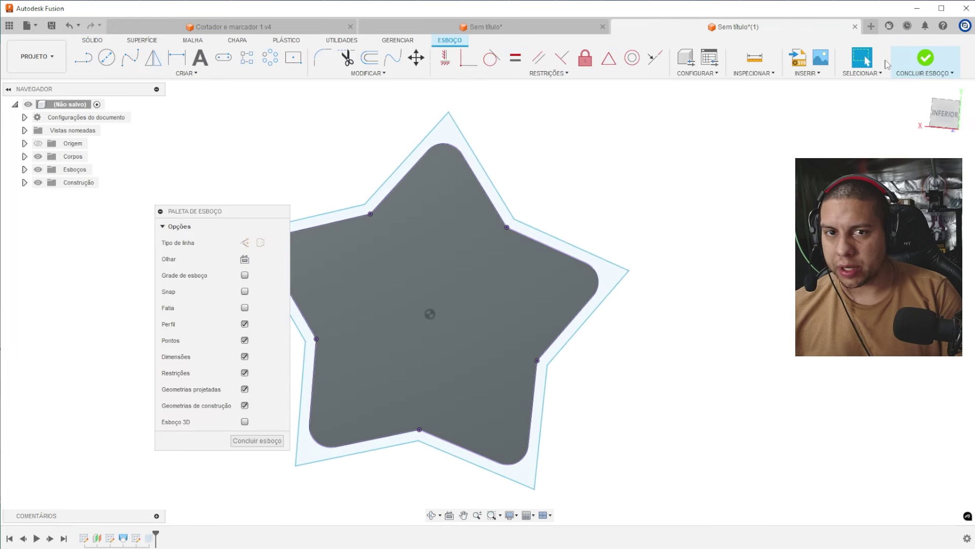
click(924, 60)
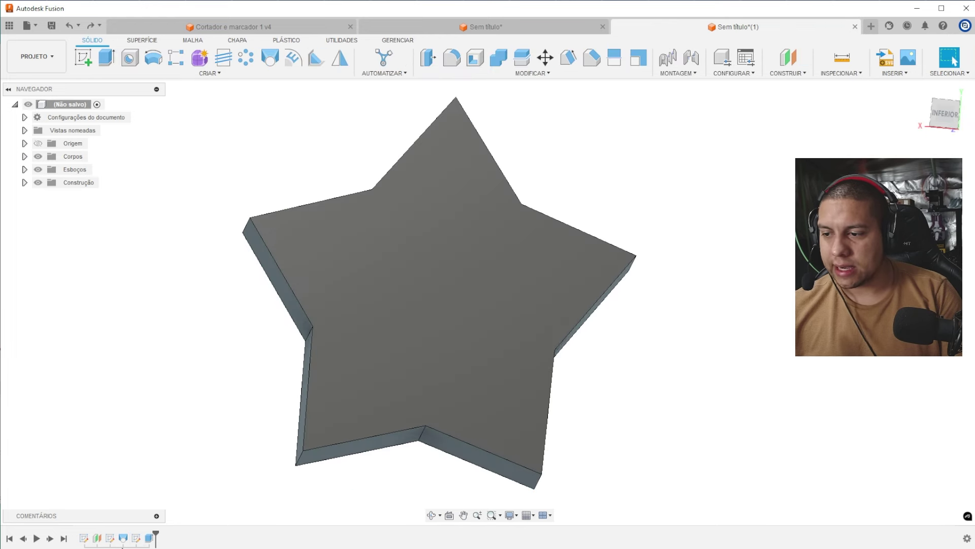
right_click(148, 539)
click(183, 458)
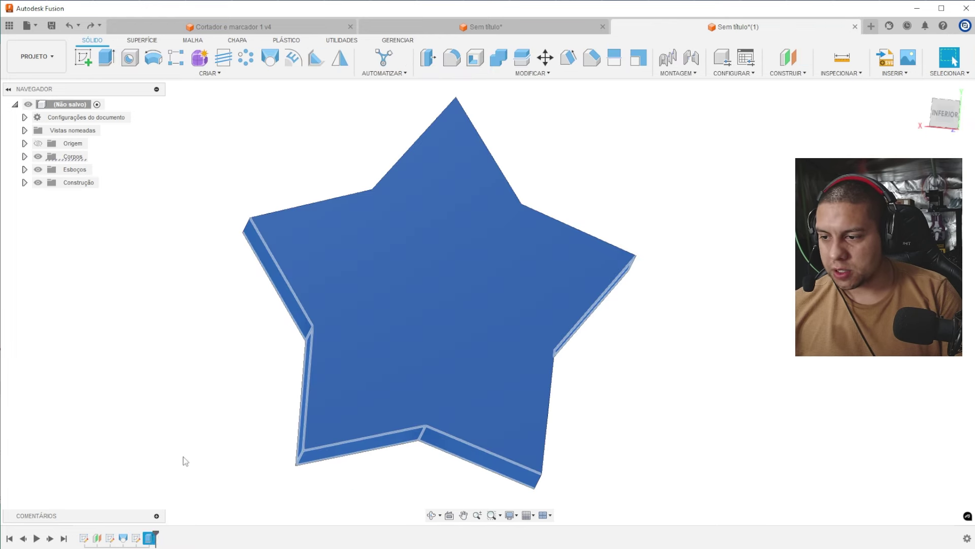
right_click(138, 539)
click(165, 462)
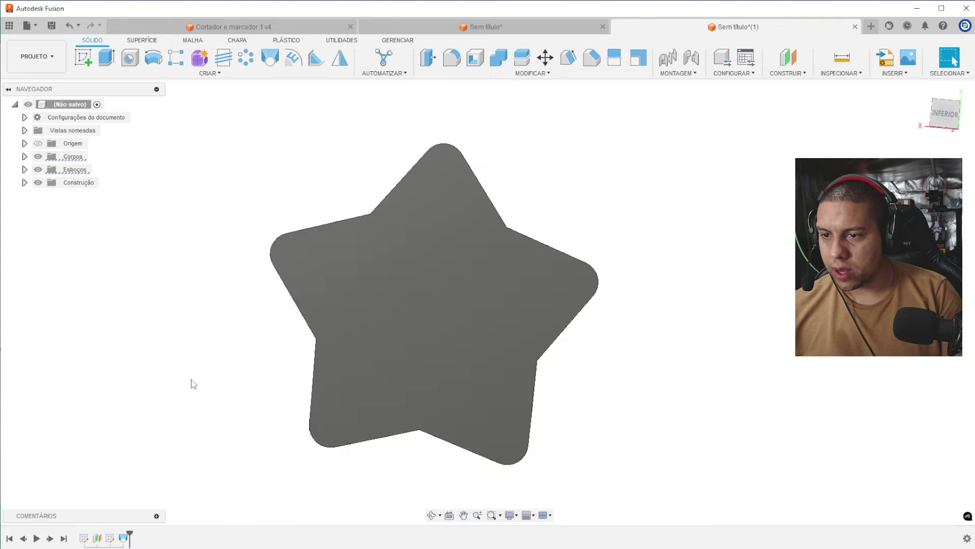
- Create a sketch on the star's flat back face and offset its rounded outline 1 mm outward
click(83, 57)
click(514, 267)
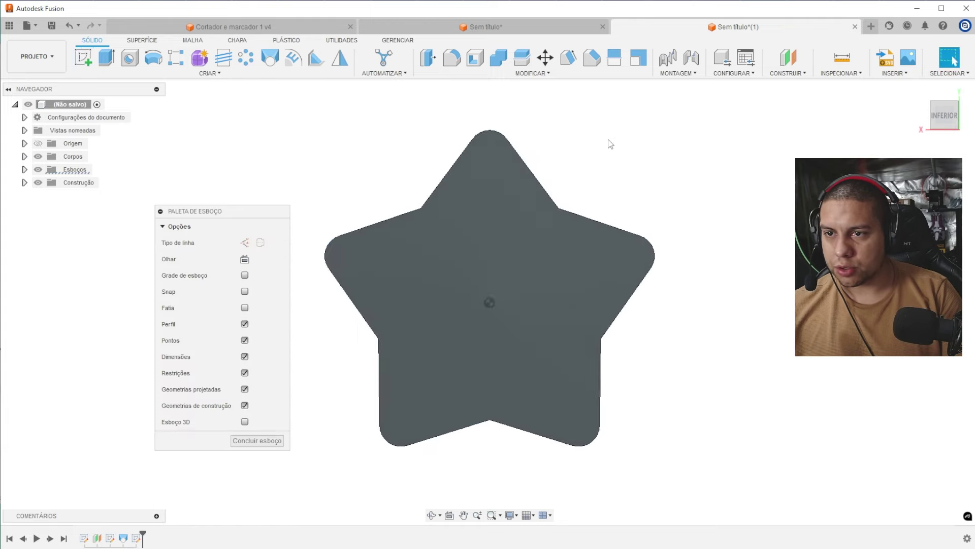
key(o)
click(440, 157)
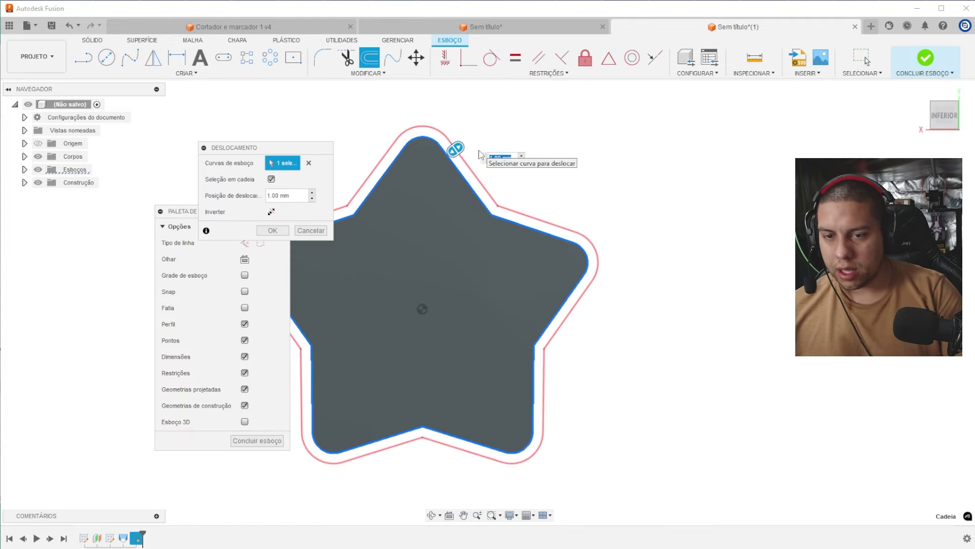
key(Return)
- Extrude the star profile and its rounded border about 12 mm away from the faceted side, joined to the body
key(e)
click(468, 231)
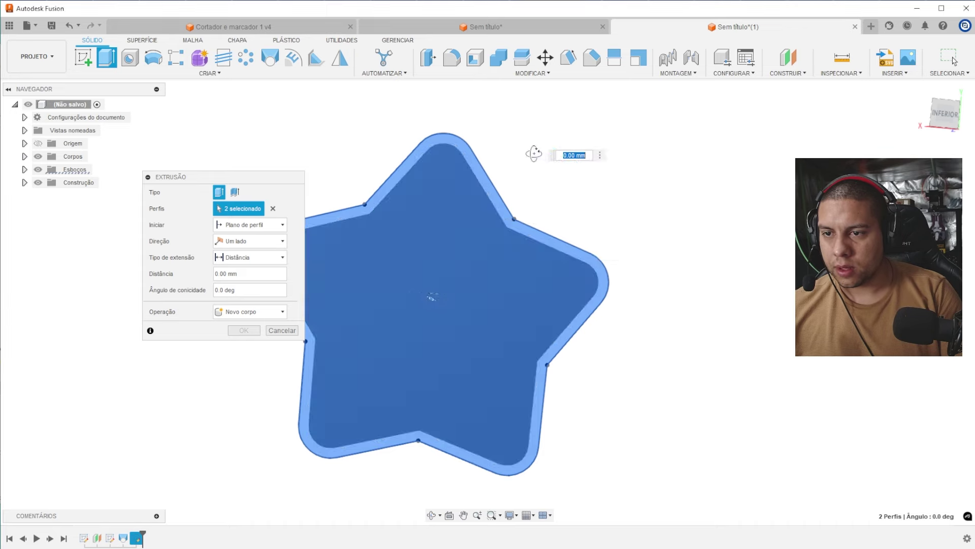
shift+middle_drag(534, 153, 475, 183)
drag(412, 312, 348, 345)
shift+middle_drag(348, 344, 374, 285)
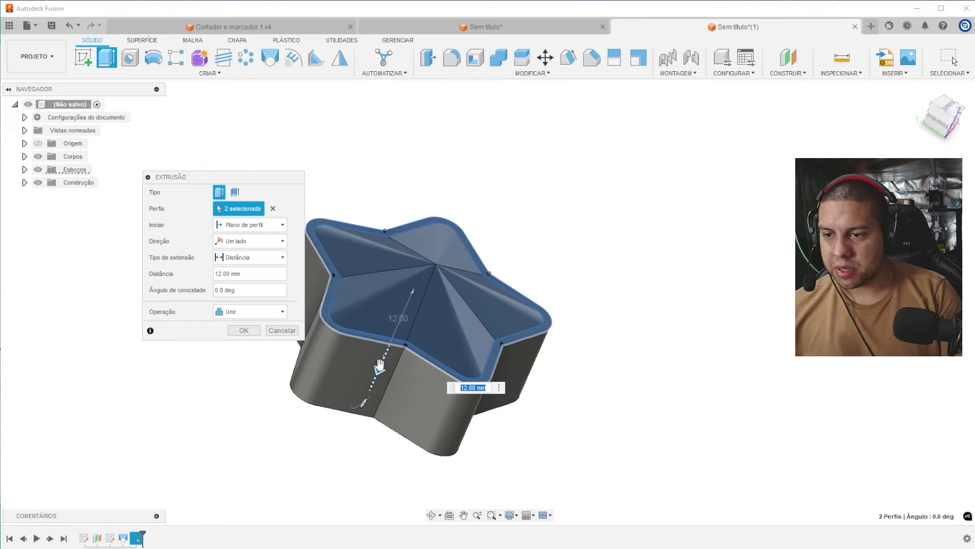
drag(377, 364, 376, 370)
key(Return)
shift+middle_drag(377, 371, 672, 276)
scroll(464, 193, up, 3)
shift+middle_drag(465, 194, 534, 177)
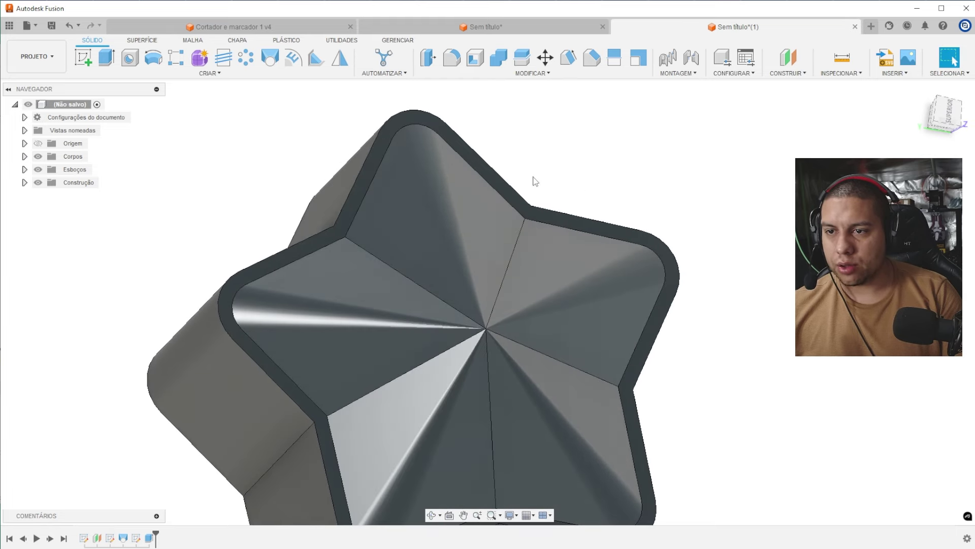
shift+middle_drag(591, 190, 569, 167)
click(456, 58)
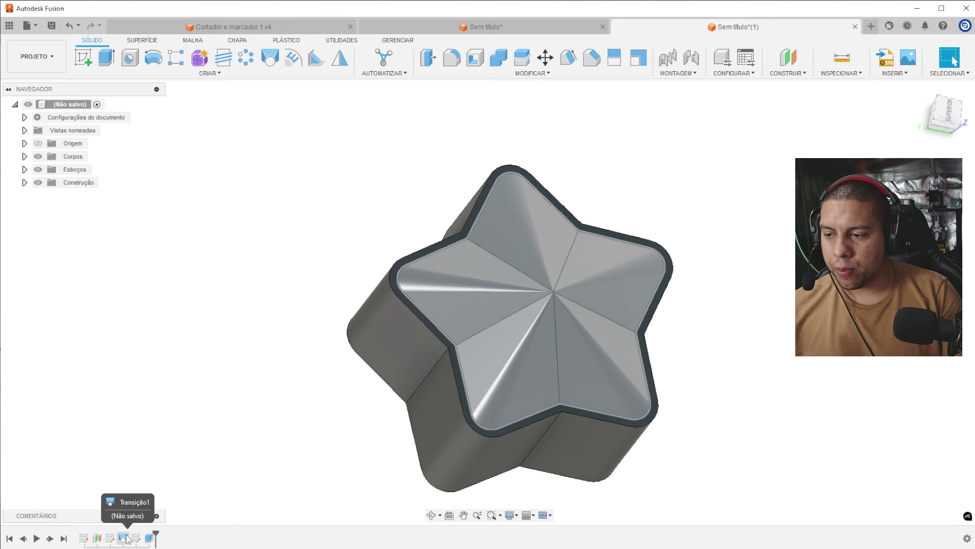
- Open the loft's apex point sketch for editing and draw a 2 mm diameter circle centred on the origin point
right_click(126, 536)
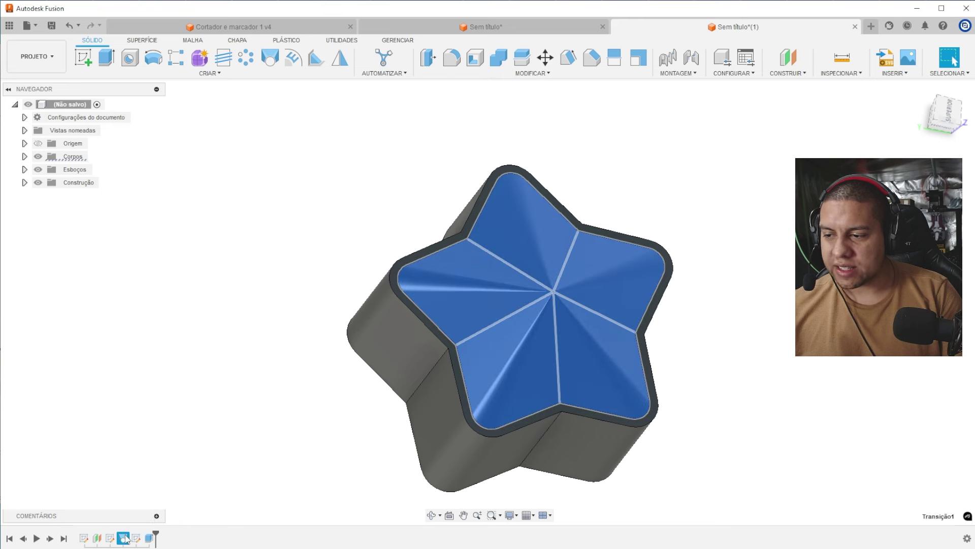
click(162, 431)
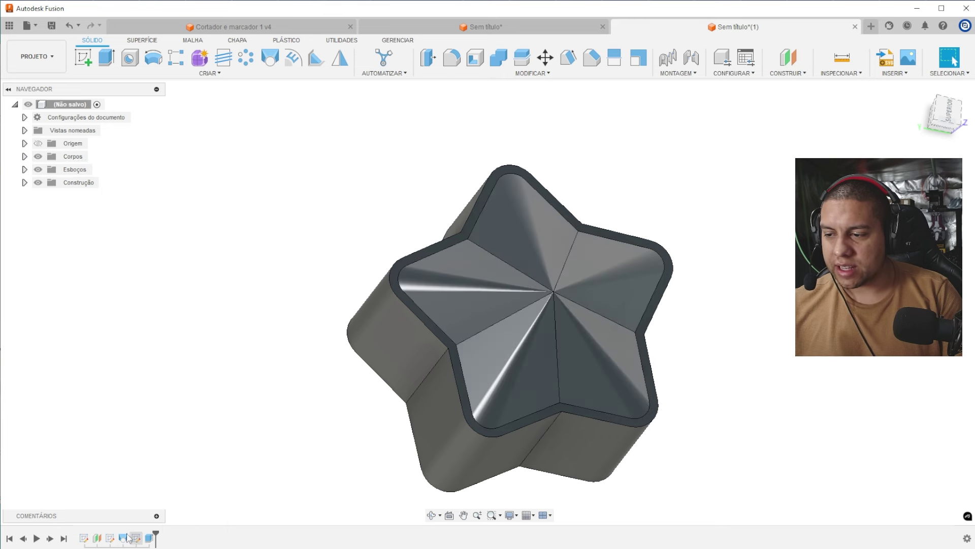
right_click(129, 537)
click(152, 413)
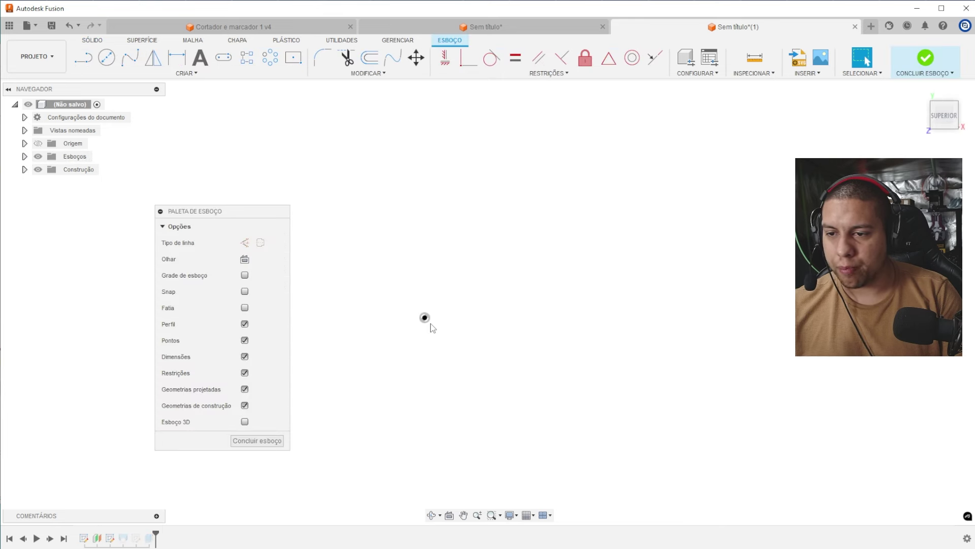
key(c)
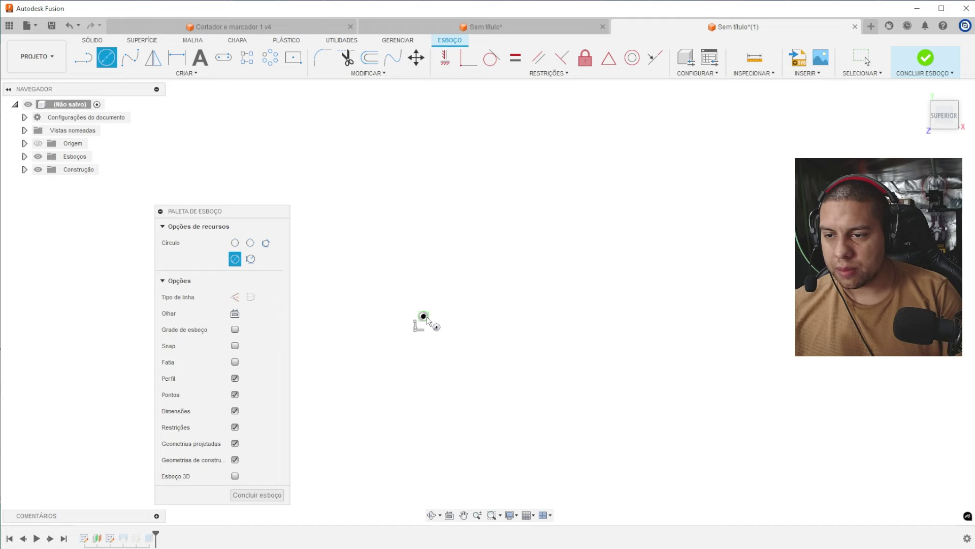
text(2.295)
key(Return)
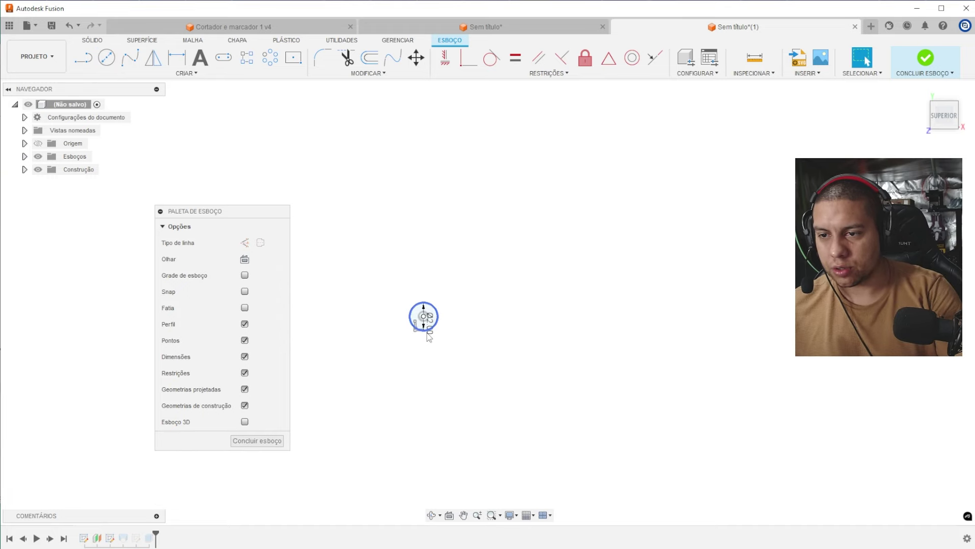
click(926, 59)
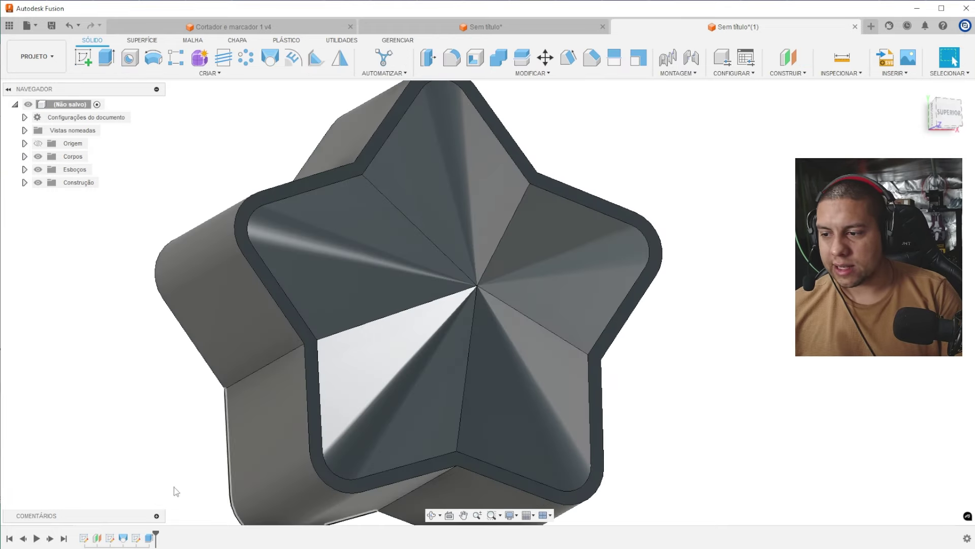
- Edit the star's loft and replace its apex point profile with the small circle
double_click(123, 538)
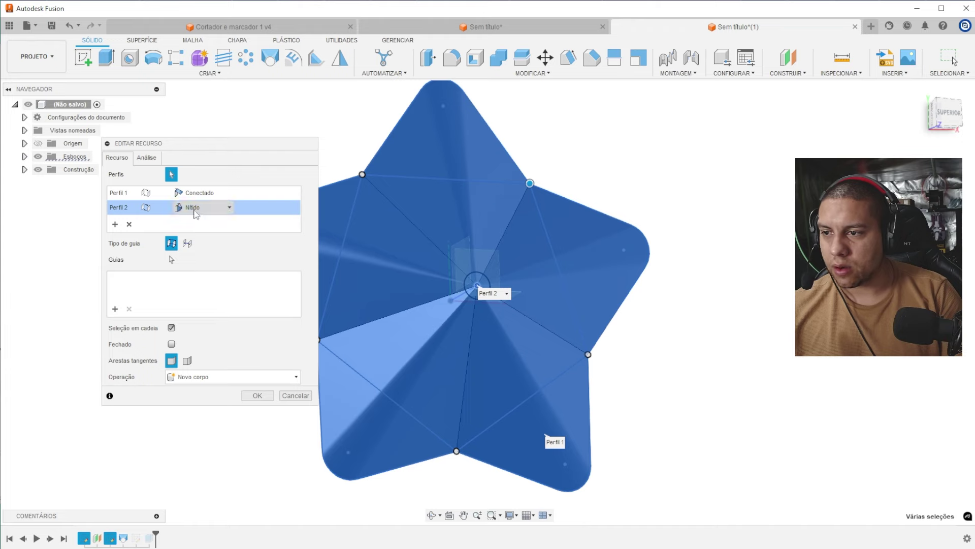
click(133, 227)
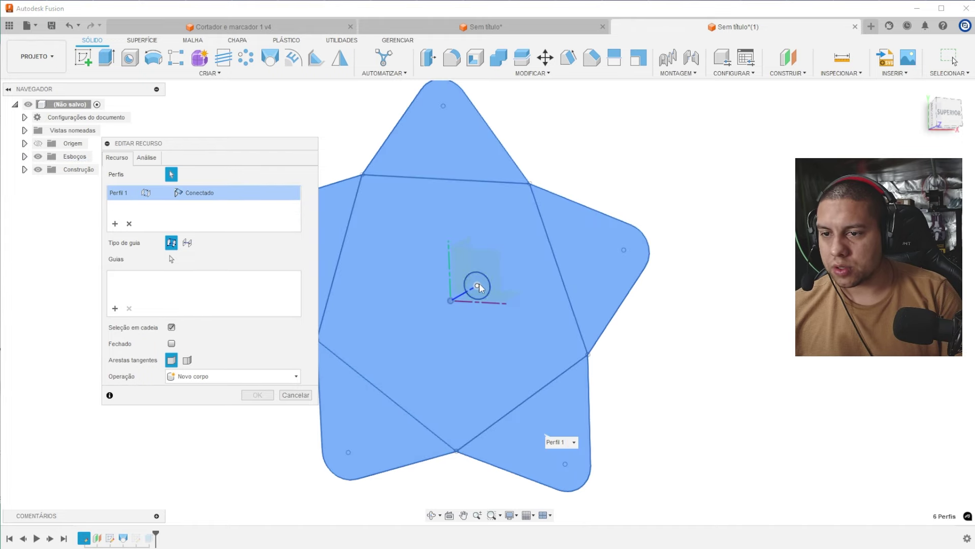
click(483, 283)
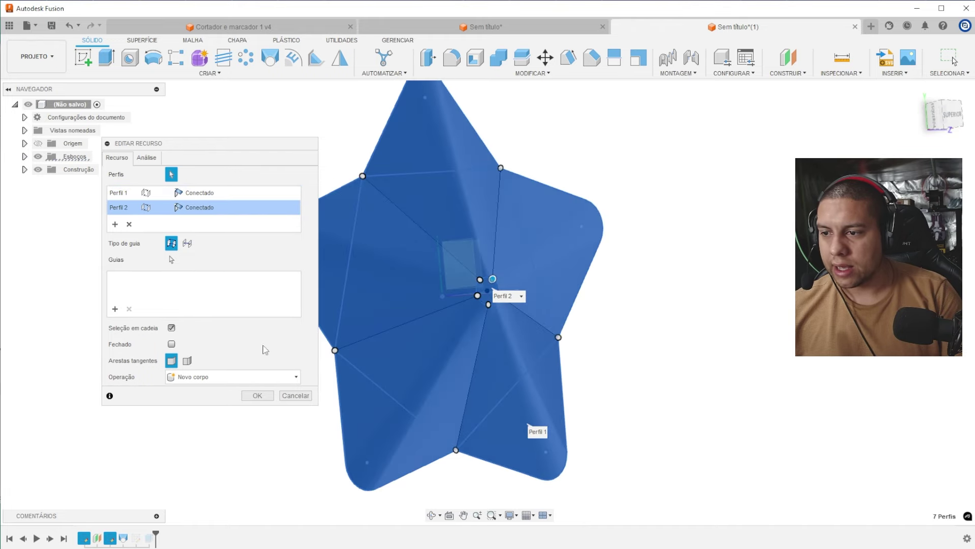
click(258, 399)
- Fillet the five inner edges running from the star's centre to its inner corners with a 2 mm radius
shift+middle_drag(630, 216, 664, 166)
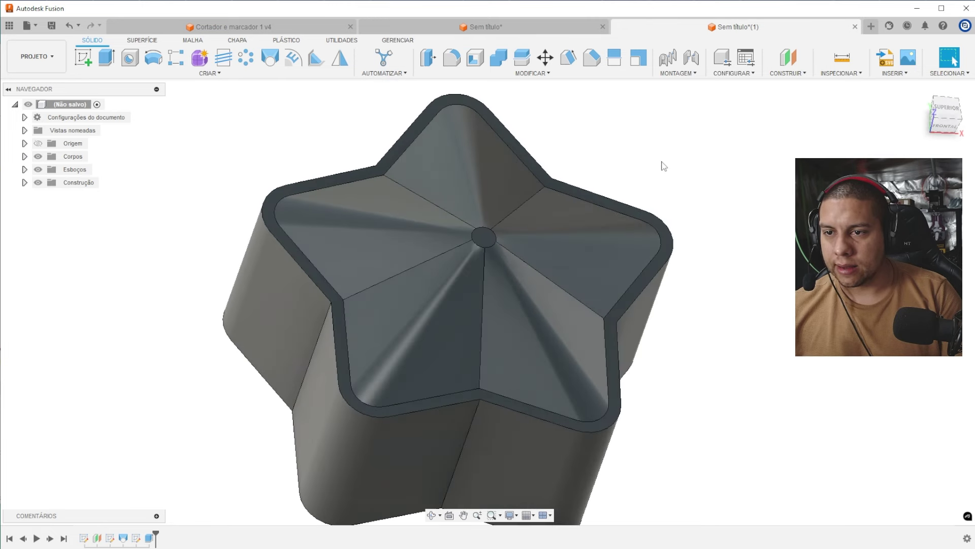
click(451, 57)
click(519, 208)
click(448, 211)
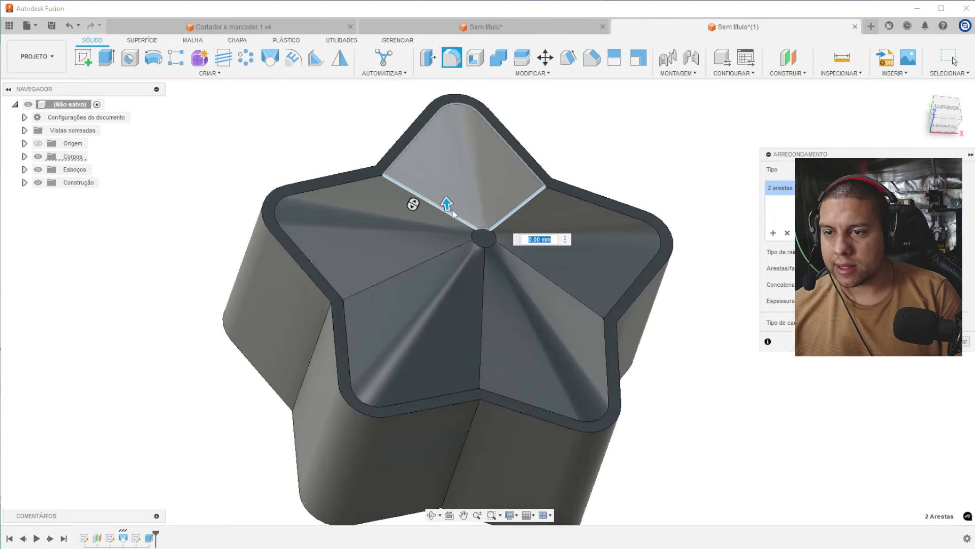
text(1)
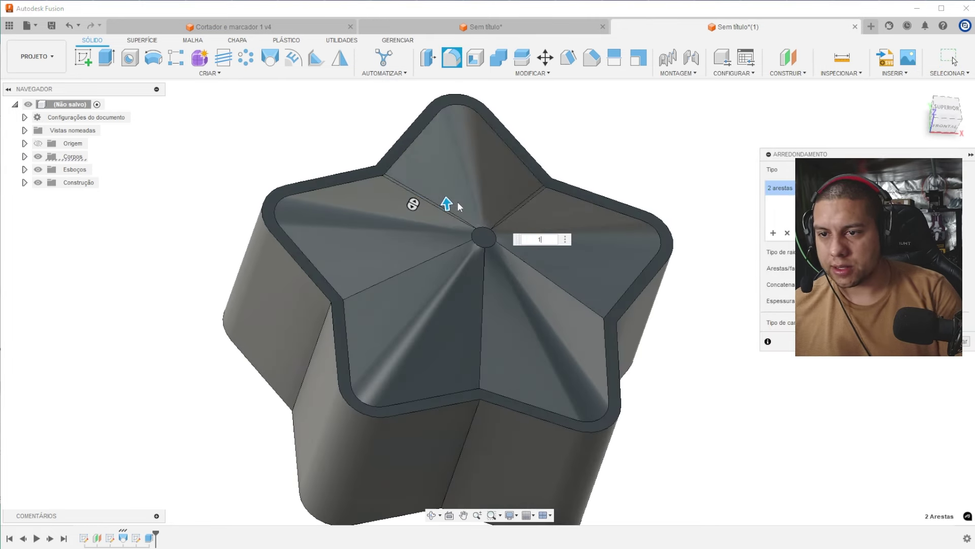
click(524, 266)
click(440, 261)
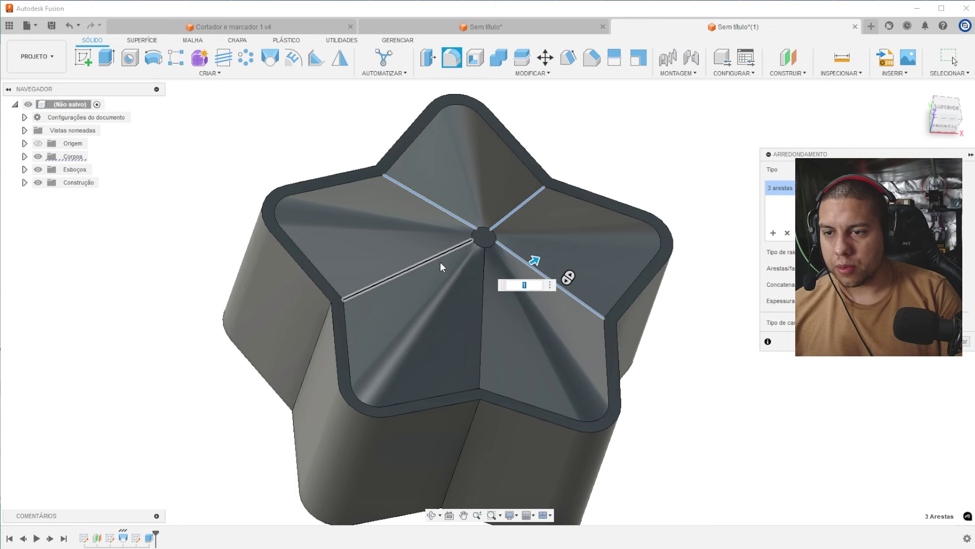
click(483, 283)
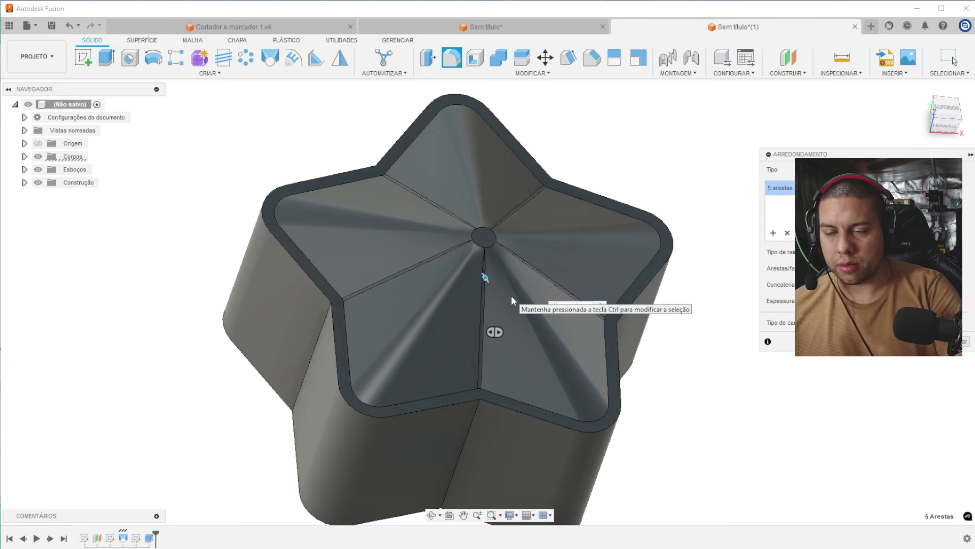
scroll(478, 253, up, 3)
text(2)
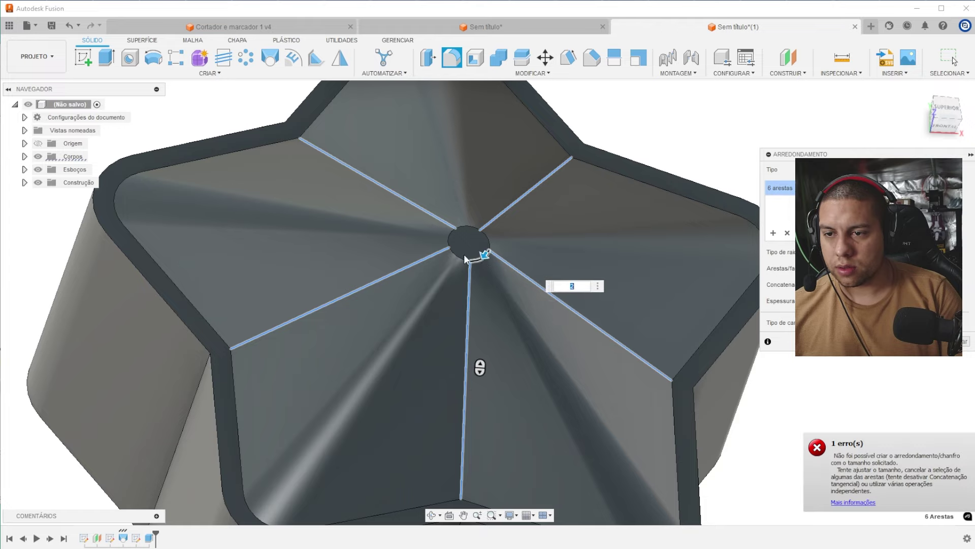
scroll(480, 233, down, 5)
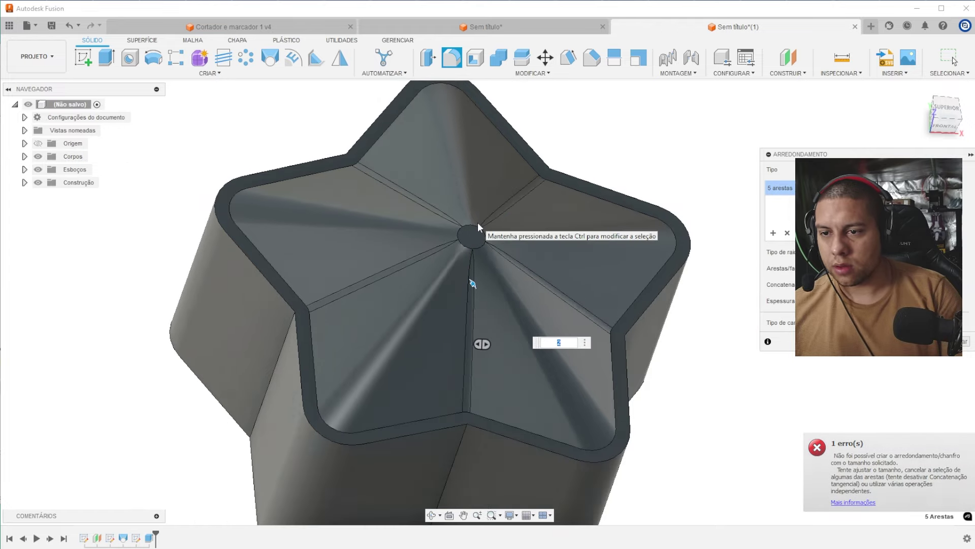
key(Escape)
- Create a sketch on the flat rim face around the faceted star and project that face into it
shift+middle_drag(478, 221, 683, 207)
scroll(601, 173, down, 3)
scroll(598, 164, up, 3)
scroll(599, 166, down, 2)
scroll(634, 196, down, 2)
click(91, 56)
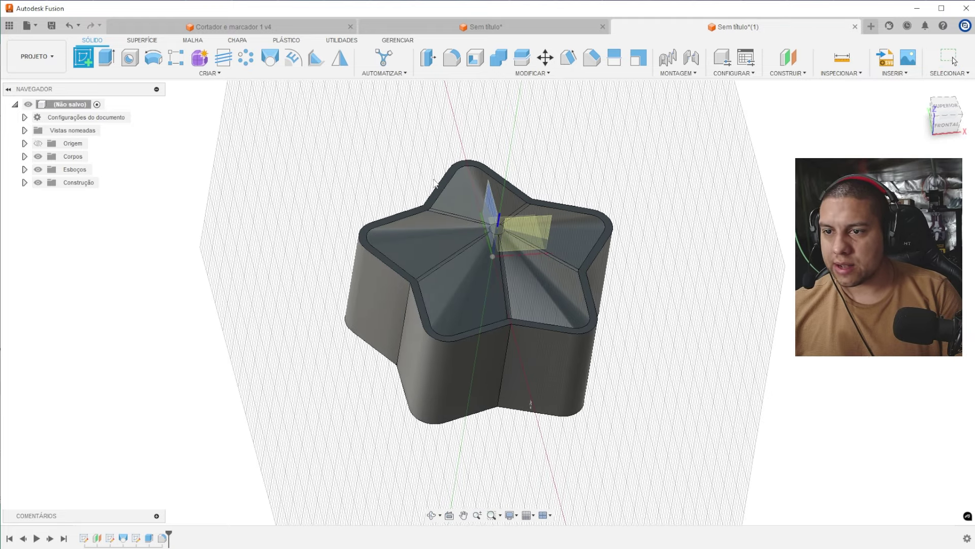
click(444, 182)
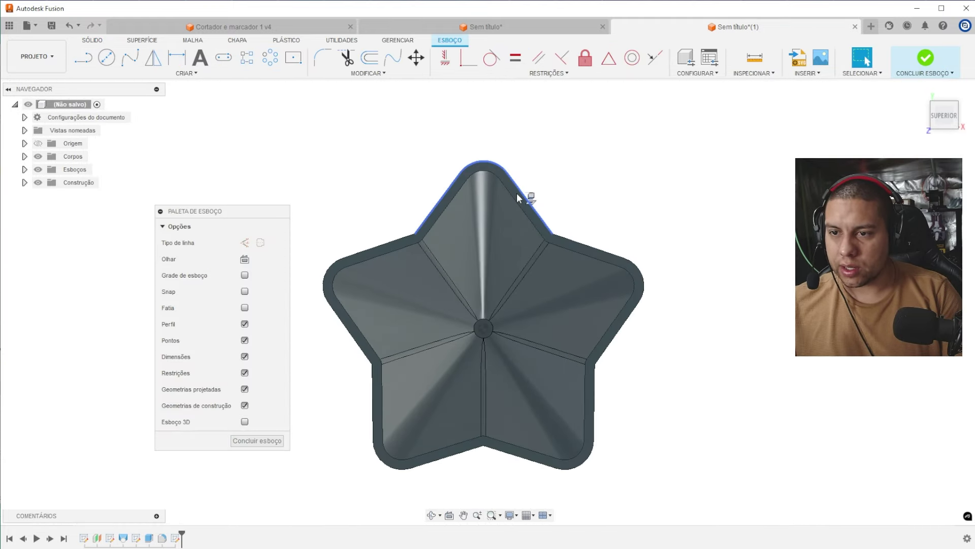
key(p)
click(507, 181)
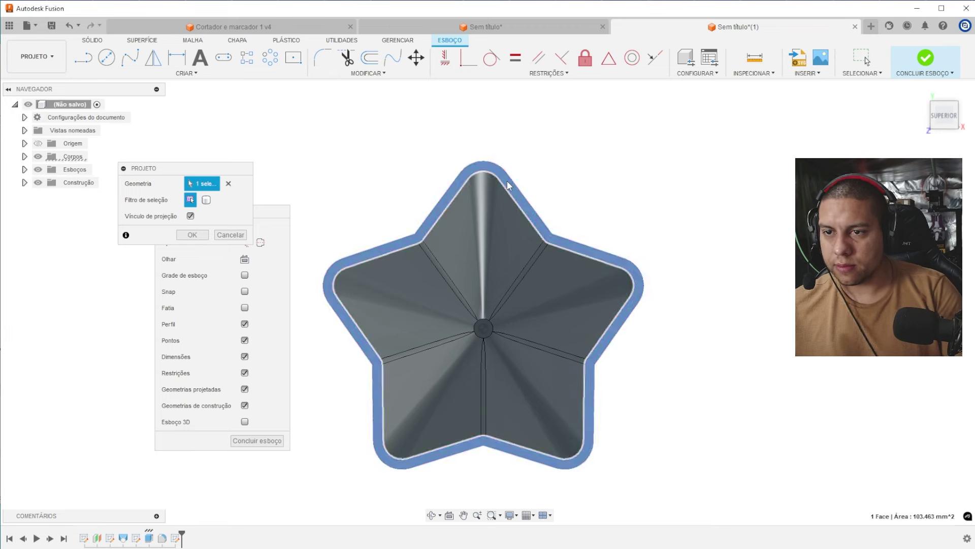
- Extrude the entire star profile, rim and interior, 11 mm outward from the rim face as a new body
key(e)
click(504, 226)
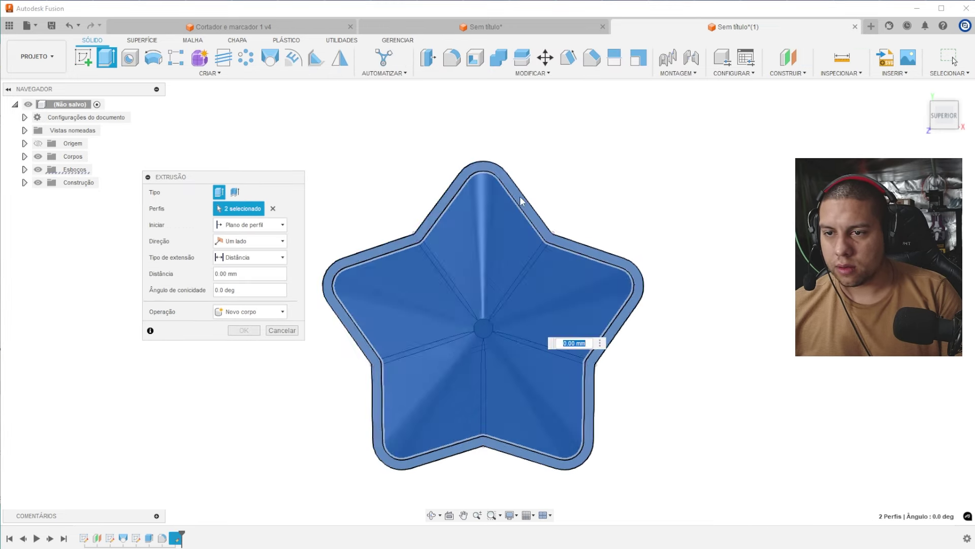
shift+middle_drag(520, 197, 565, 235)
drag(524, 320, 614, 325)
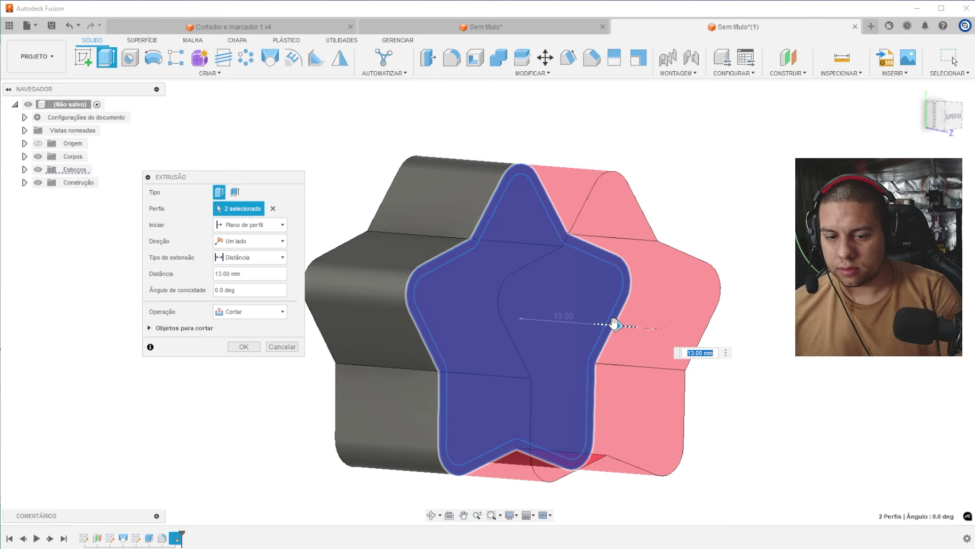
click(243, 312)
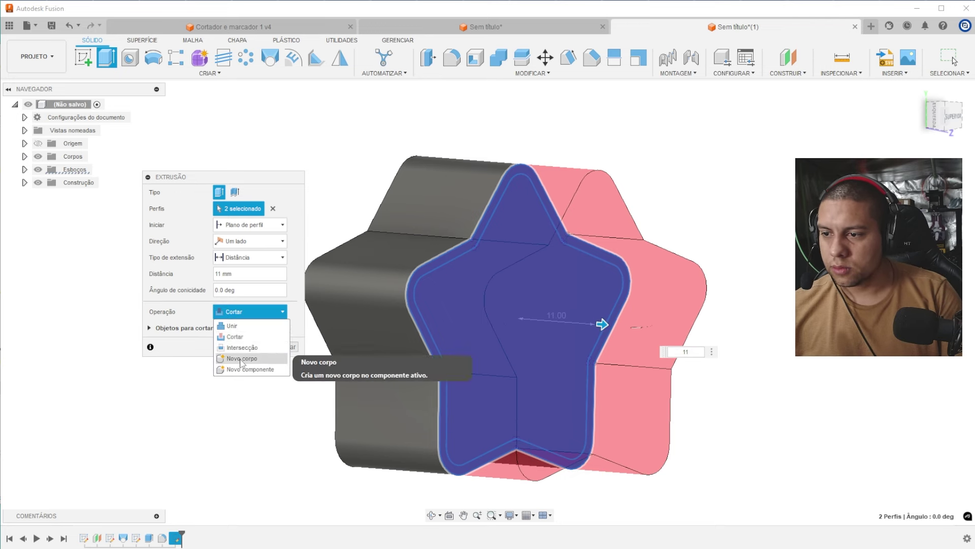
click(238, 358)
click(244, 347)
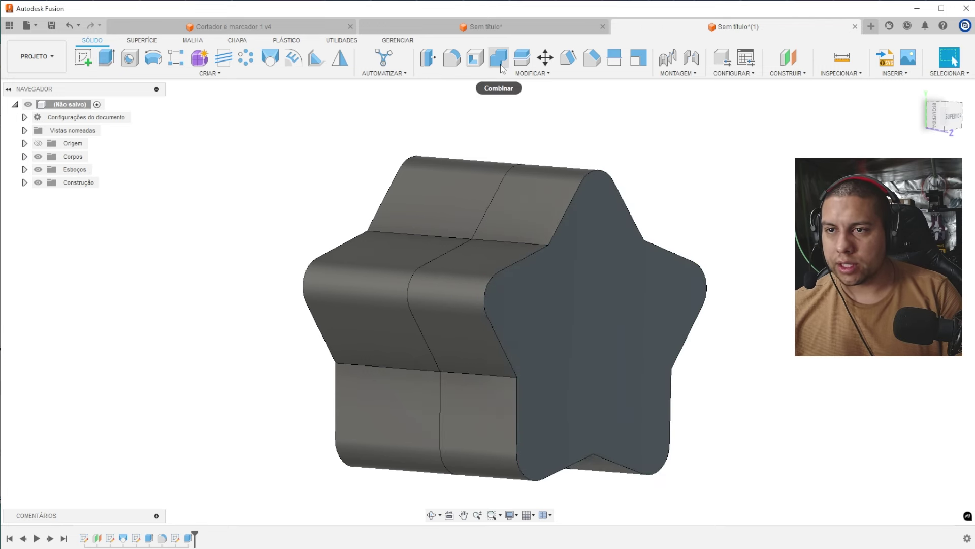
- Cut the original faceted star out of the new block with Combine, keeping the tool body, and hide the original star
click(501, 65)
click(530, 206)
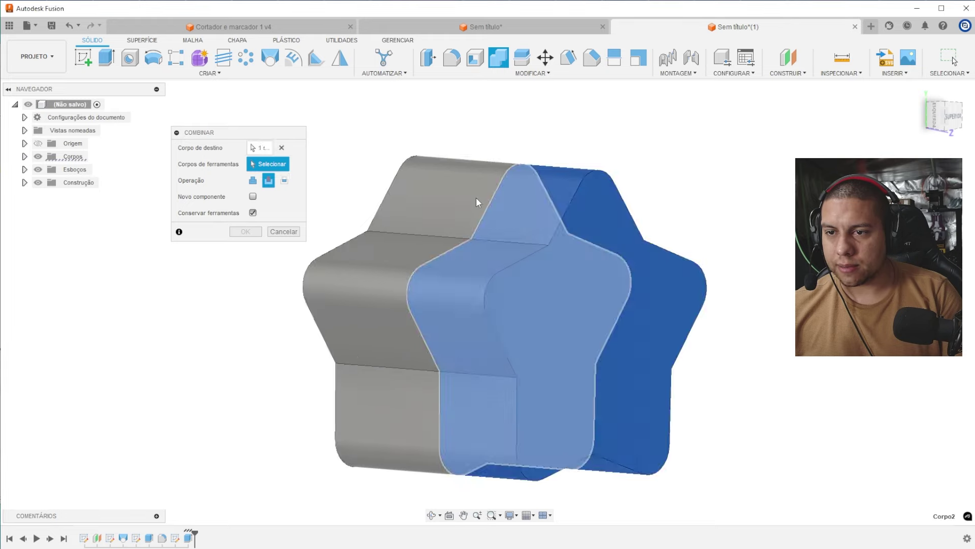
shift+middle_drag(477, 202, 538, 147)
click(375, 197)
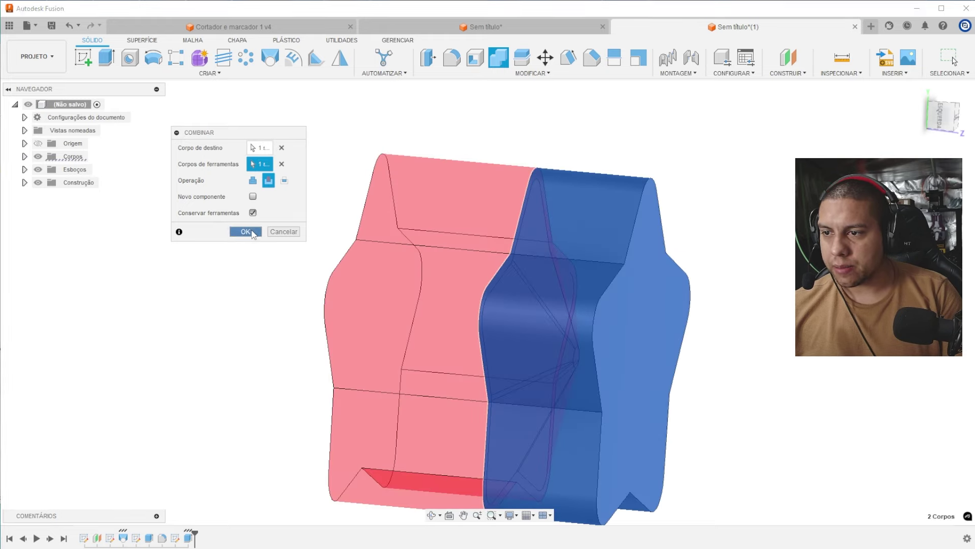
click(246, 231)
click(25, 156)
click(48, 169)
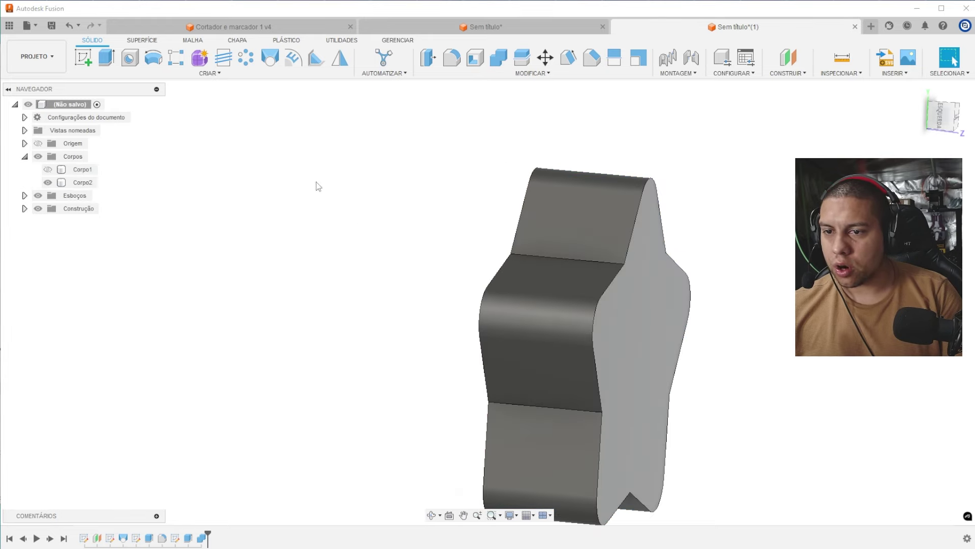
- Create a sketch on the remaining block's flat star-shaped back face and project that face's outline into it
shift+middle_drag(320, 185, 740, 94)
click(92, 65)
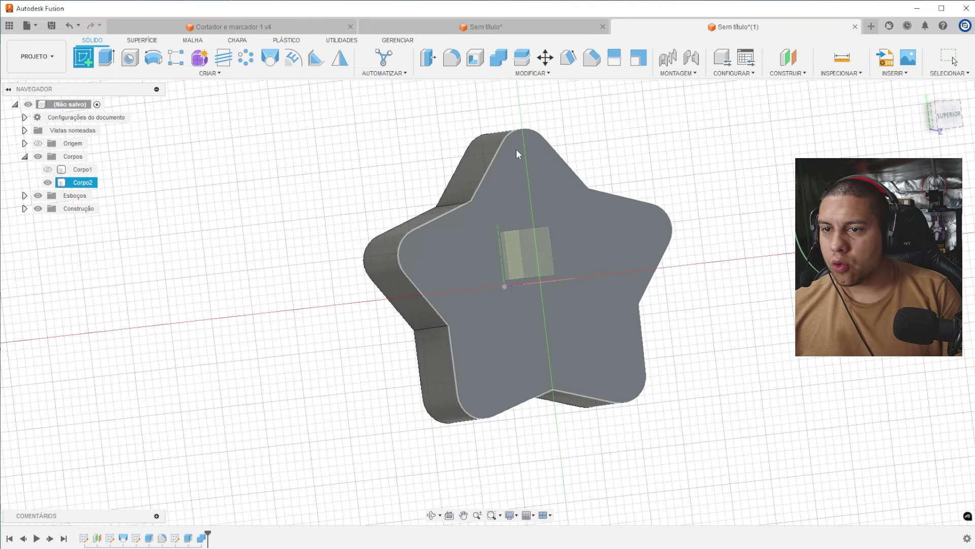
click(537, 181)
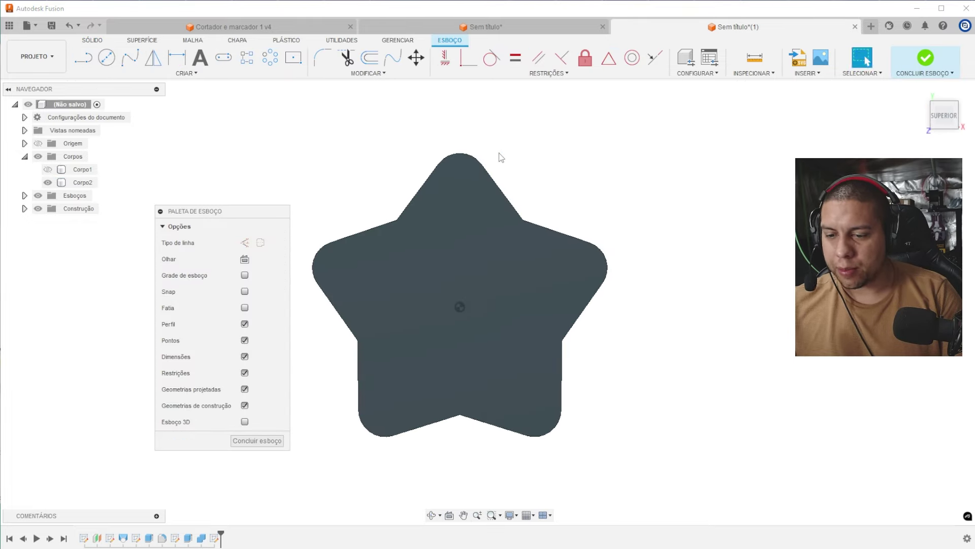
key(p)
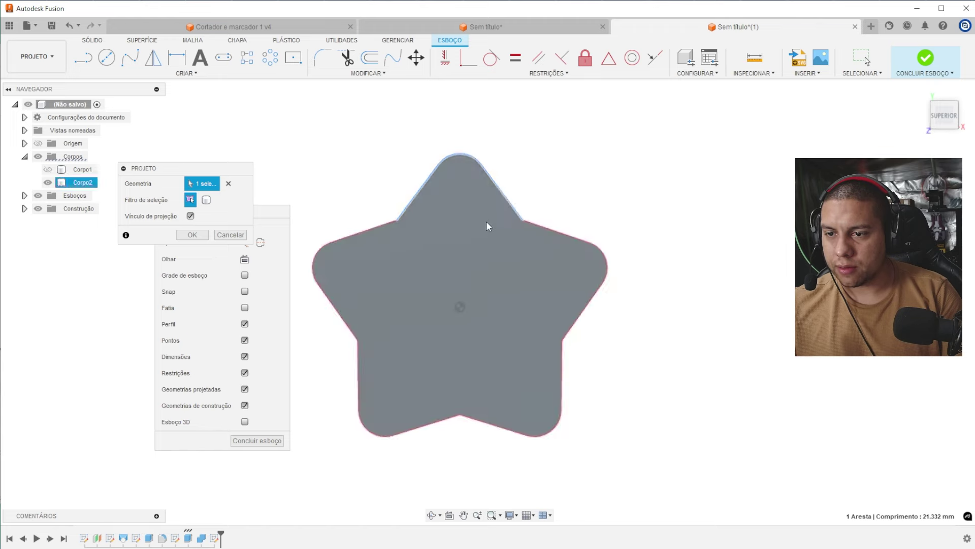
click(486, 220)
key(Return)
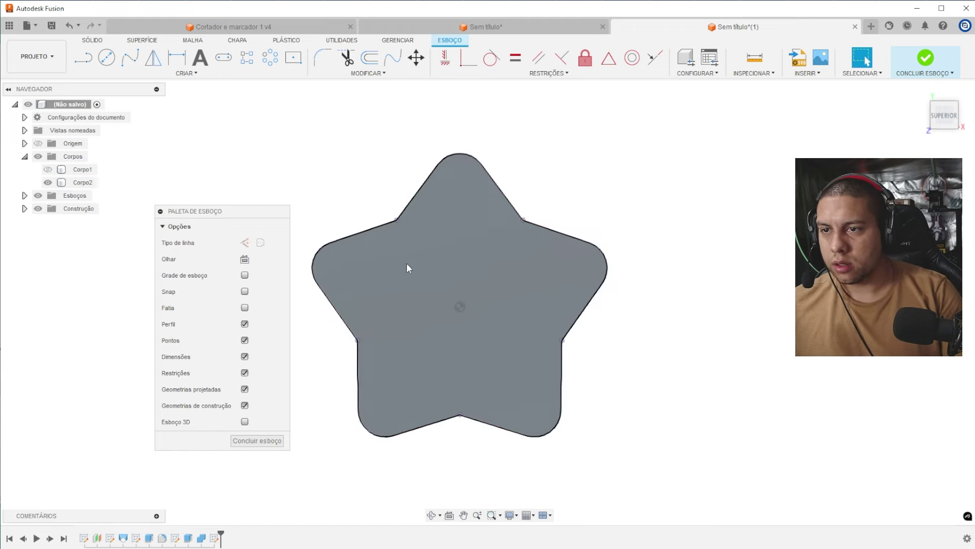
- Offset the projected star outline outward by 1 mm
key(o)
click(501, 184)
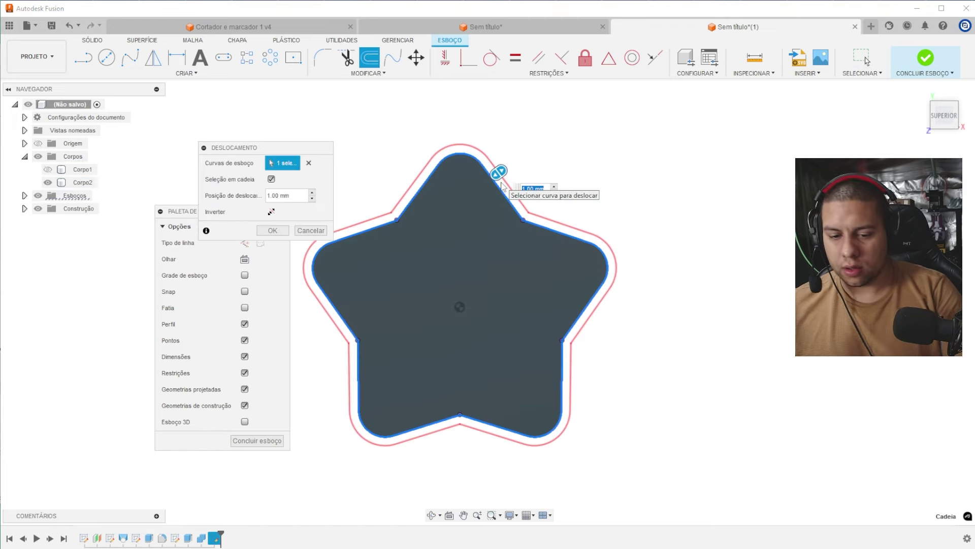
key(Return)
- Extrude the thin ring around the star outline 15 mm away from the block as a new body
key(e)
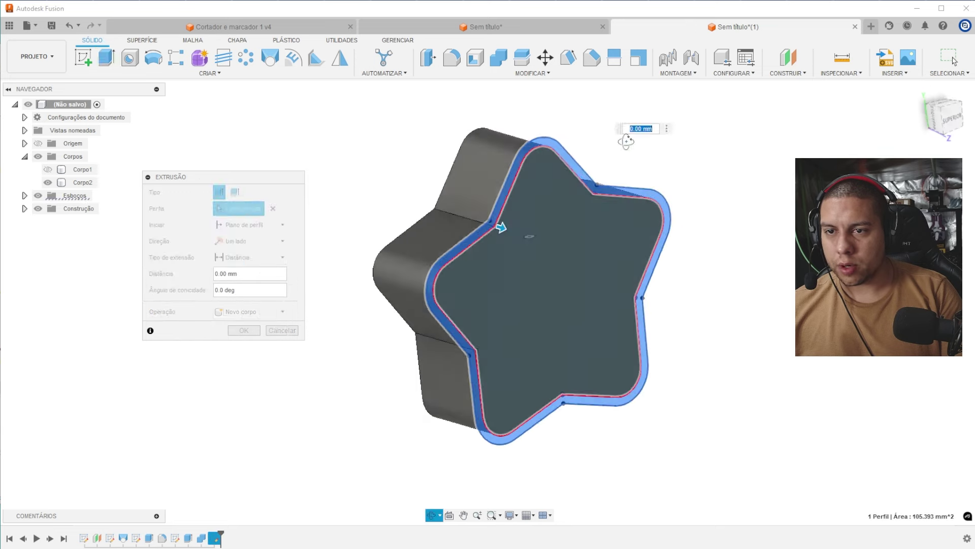
drag(528, 250, 359, 227)
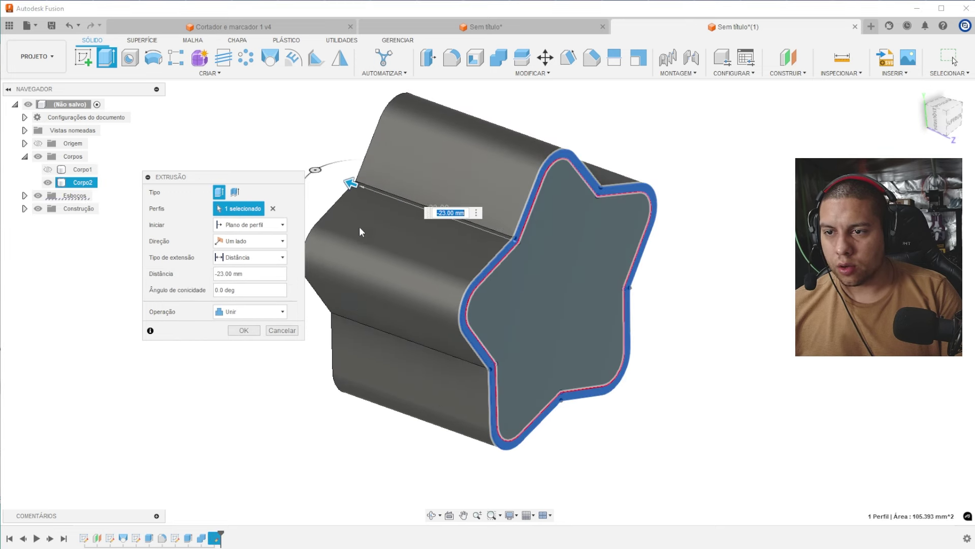
text(20)
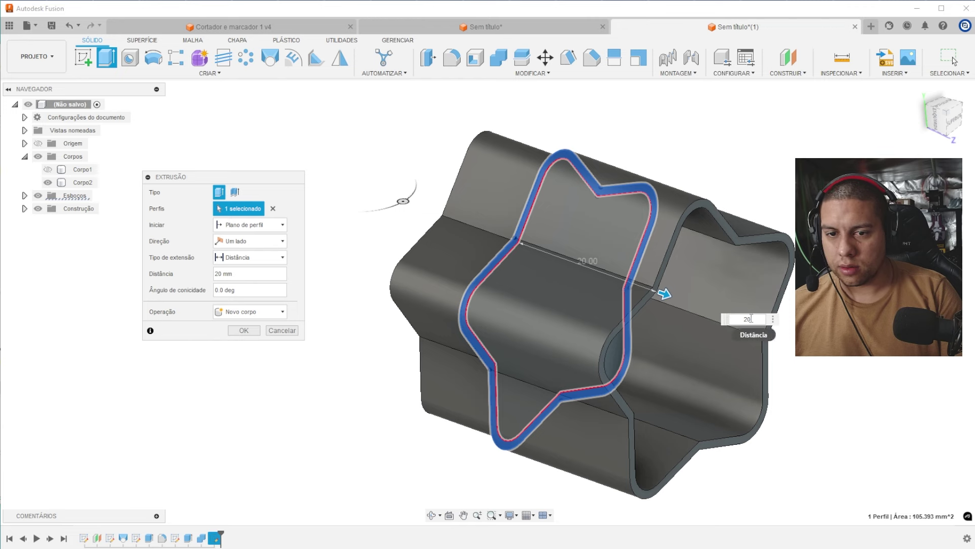
key(BackSpace)
key(BackSpace)
text(1)
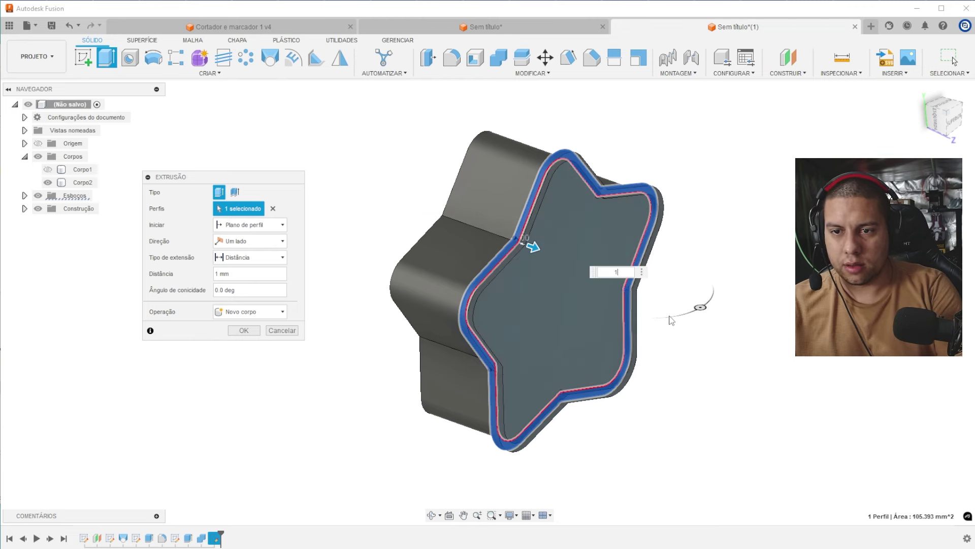
text(20)
key(Return)
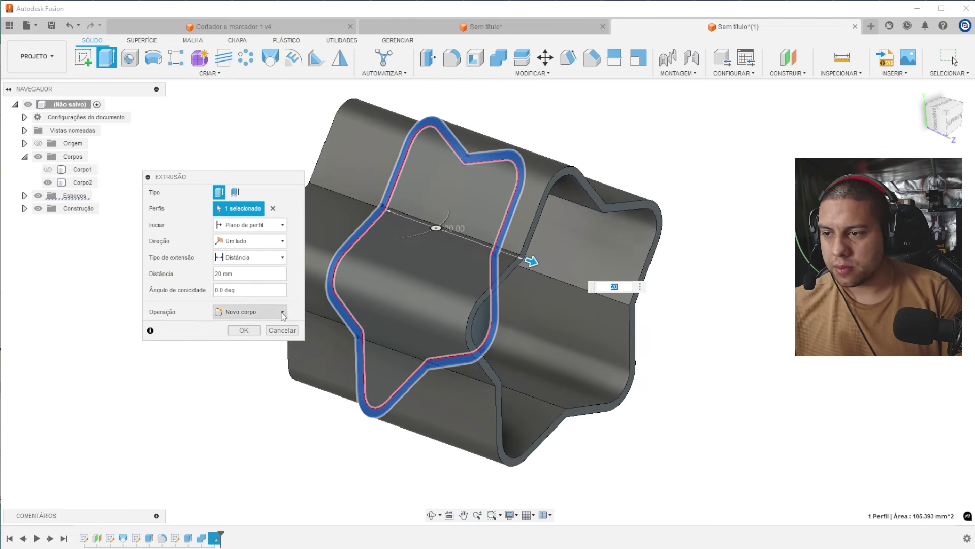
text(15)
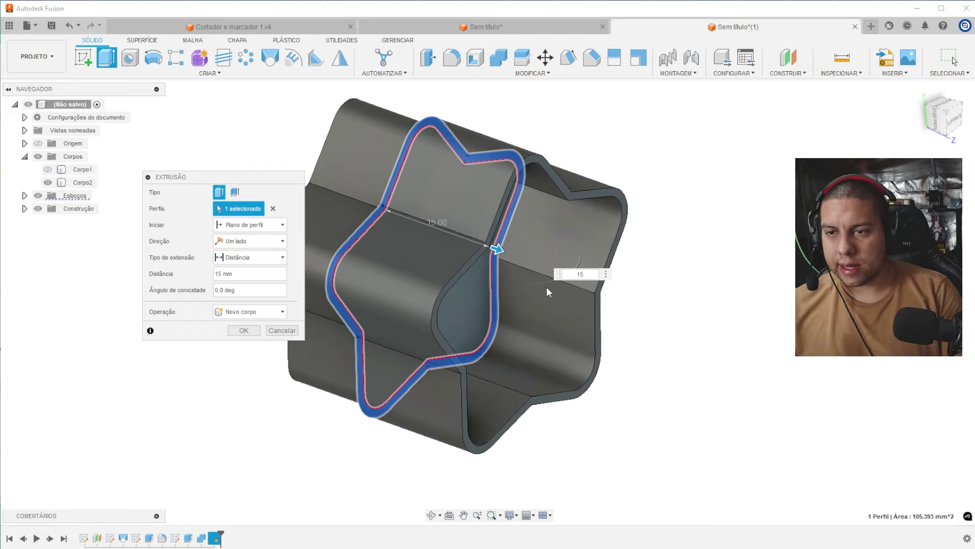
click(261, 314)
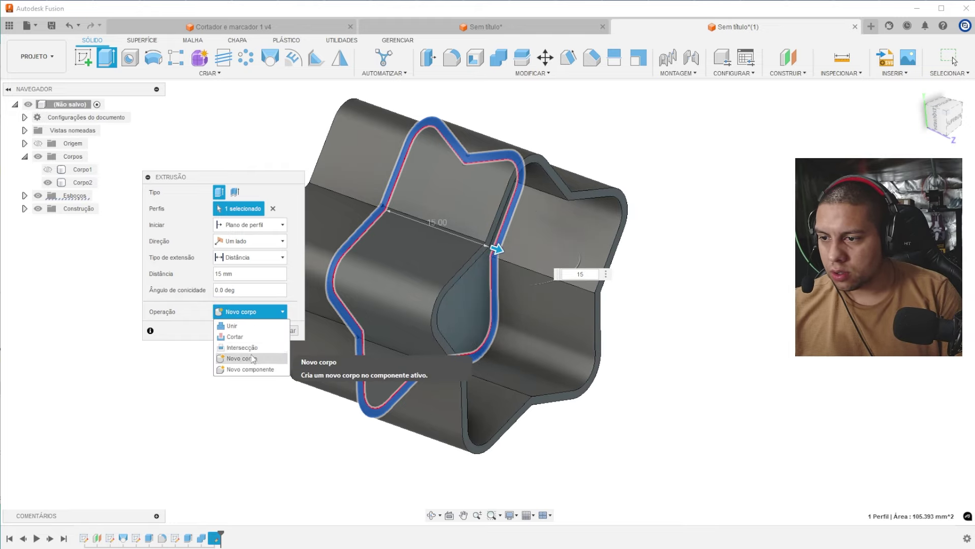
click(238, 358)
click(245, 332)
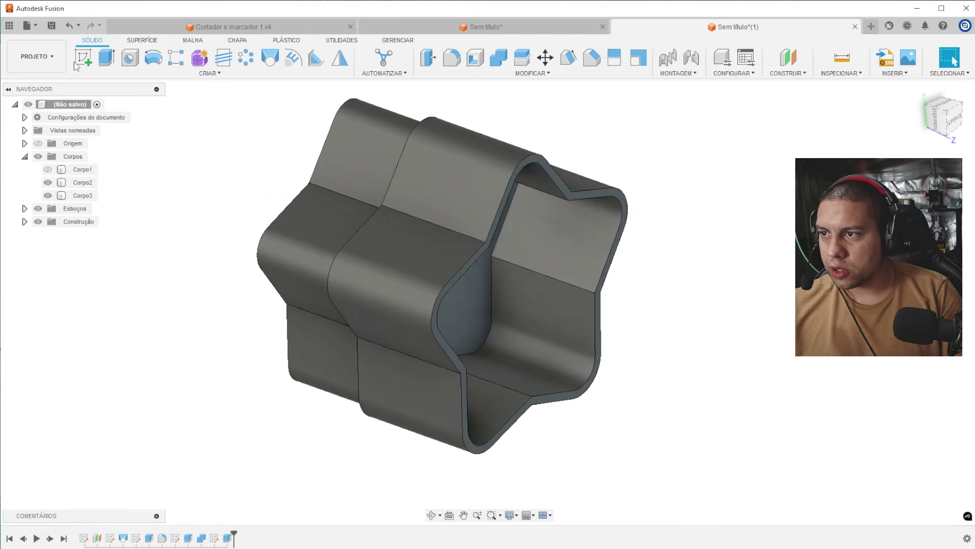
- Create a sketch on the cutter wall's open end face and offset its outer star outline outward by 2 mm
click(76, 62)
click(533, 160)
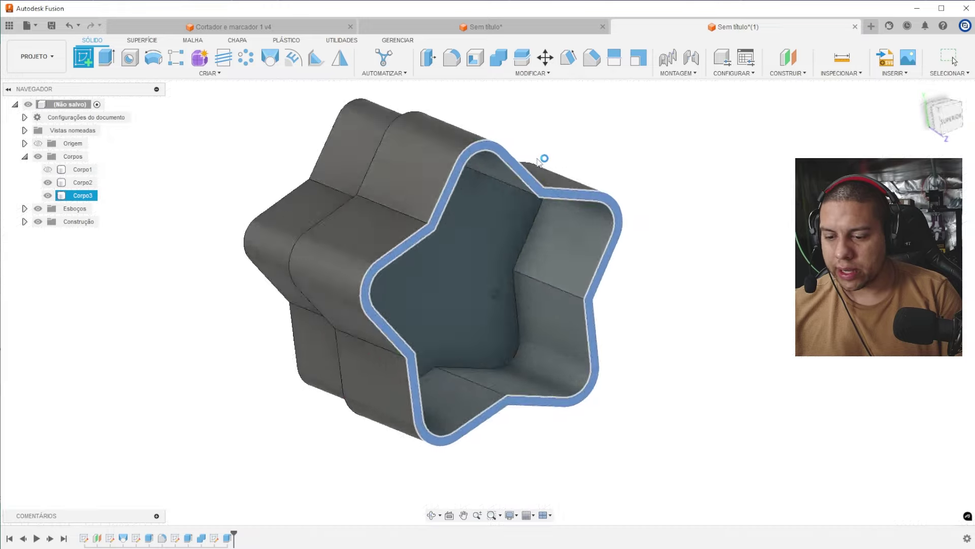
click(377, 61)
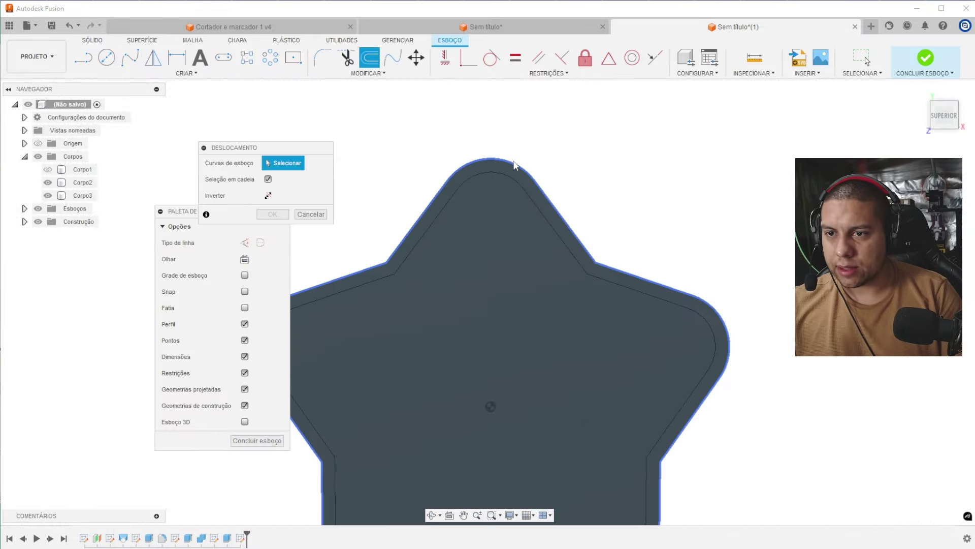
click(514, 162)
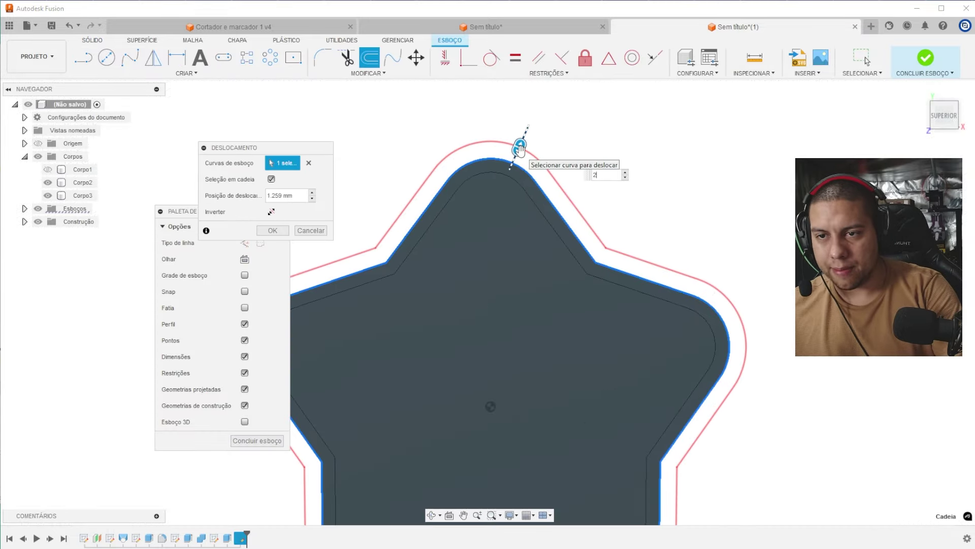
key(Return)
- Extrude the outer offset ring by -2 mm to form a flange around the cutter wall
key(e)
click(537, 167)
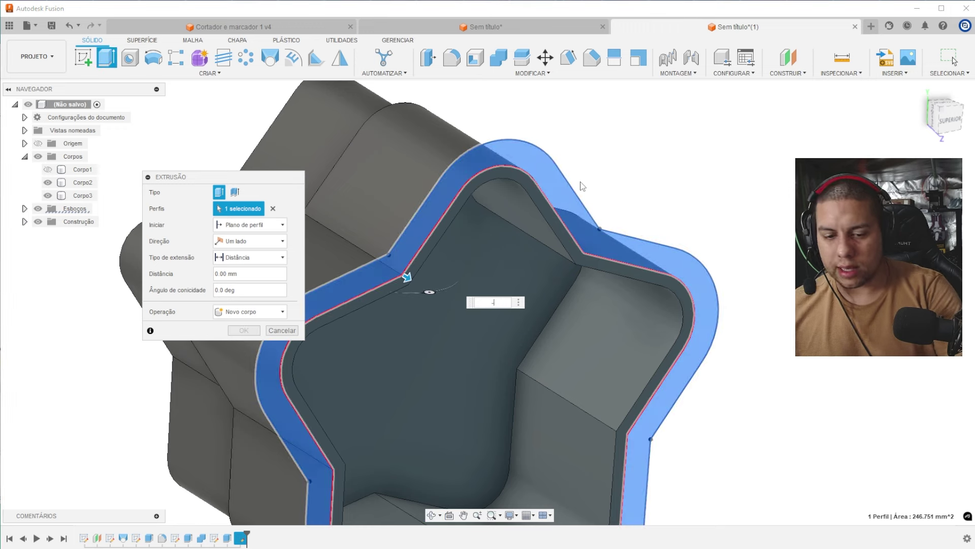
text(-2)
key(Return)
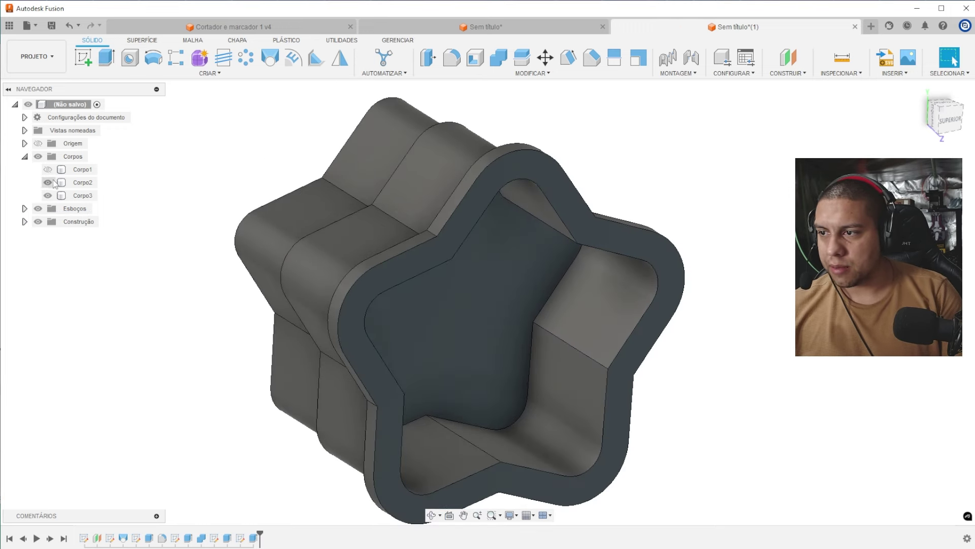
- Toggle the stamp and cutter bodies' visibility, leaving only the recessed stamp shown, and examine its recess and flat back
click(48, 182)
click(48, 182)
click(49, 182)
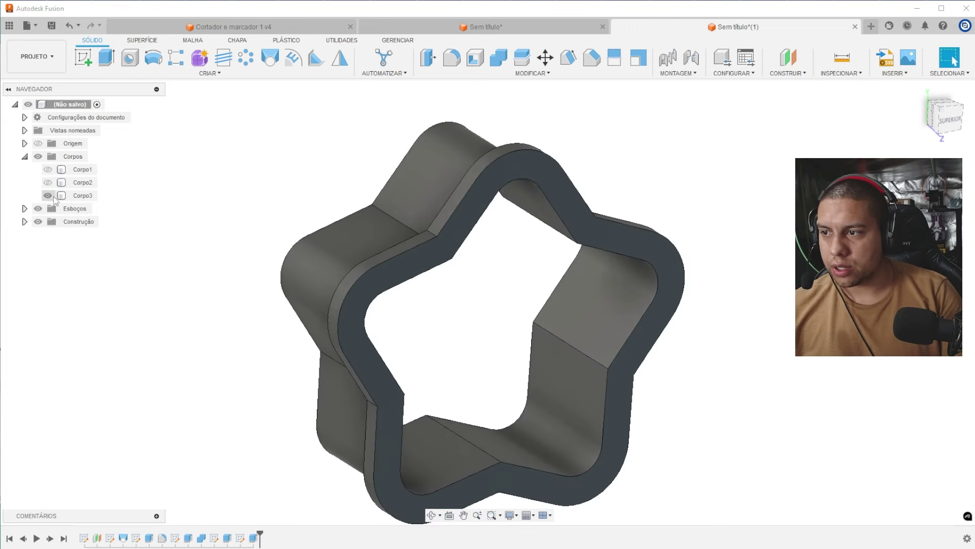
click(48, 196)
click(48, 195)
click(48, 183)
click(49, 196)
click(83, 183)
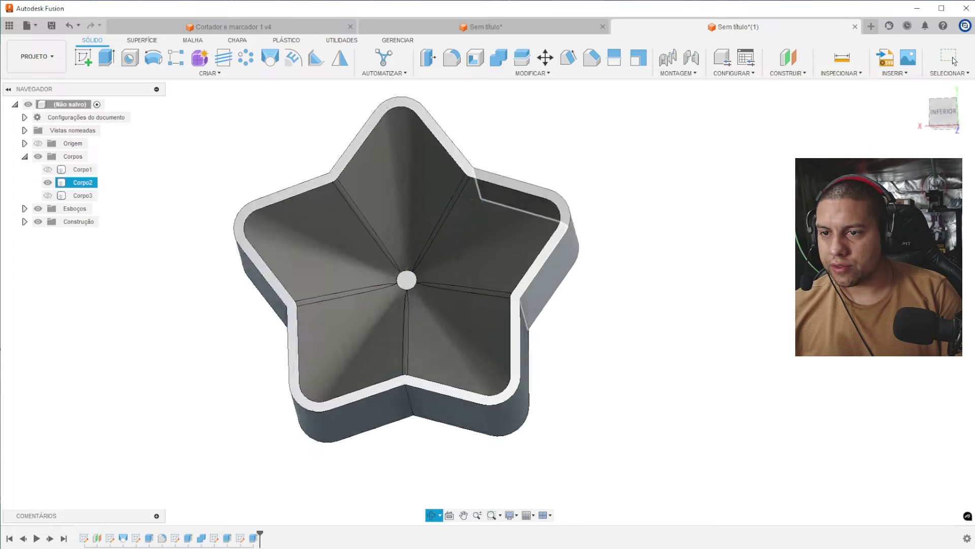
drag(609, 178, 128, 198)
key(Escape)
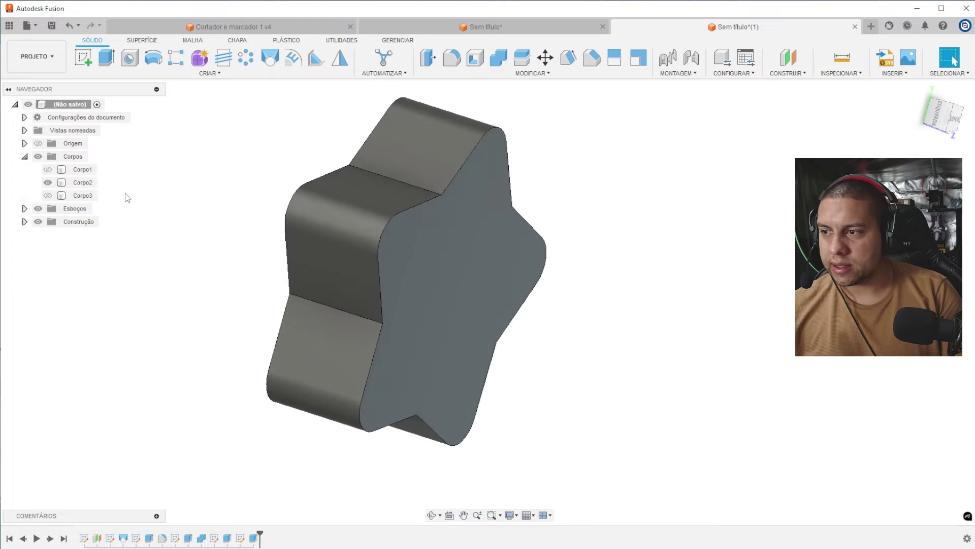
- Show only the original raised star body and examine its faceted face up close
click(48, 169)
click(48, 182)
click(83, 169)
shift+middle_drag(406, 244, 621, 259)
scroll(607, 260, up, 3)
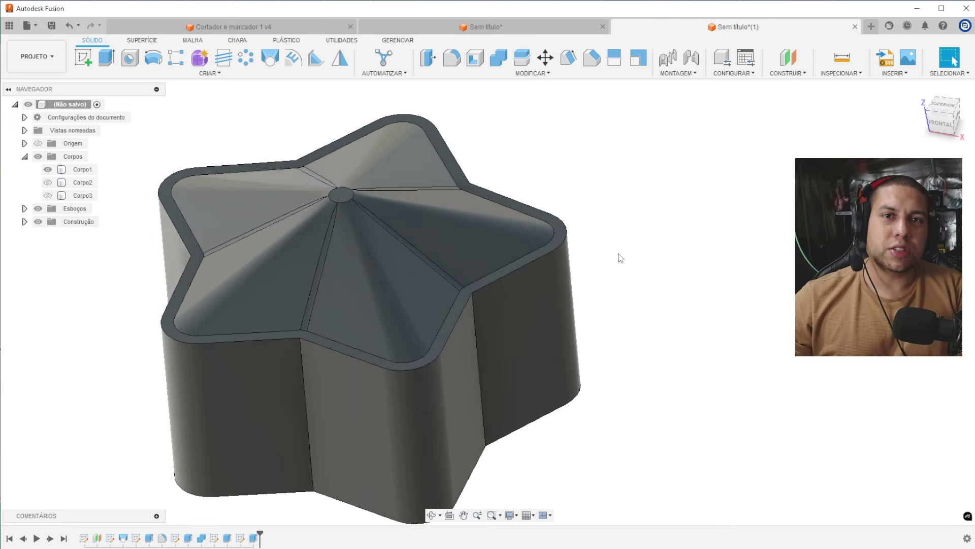